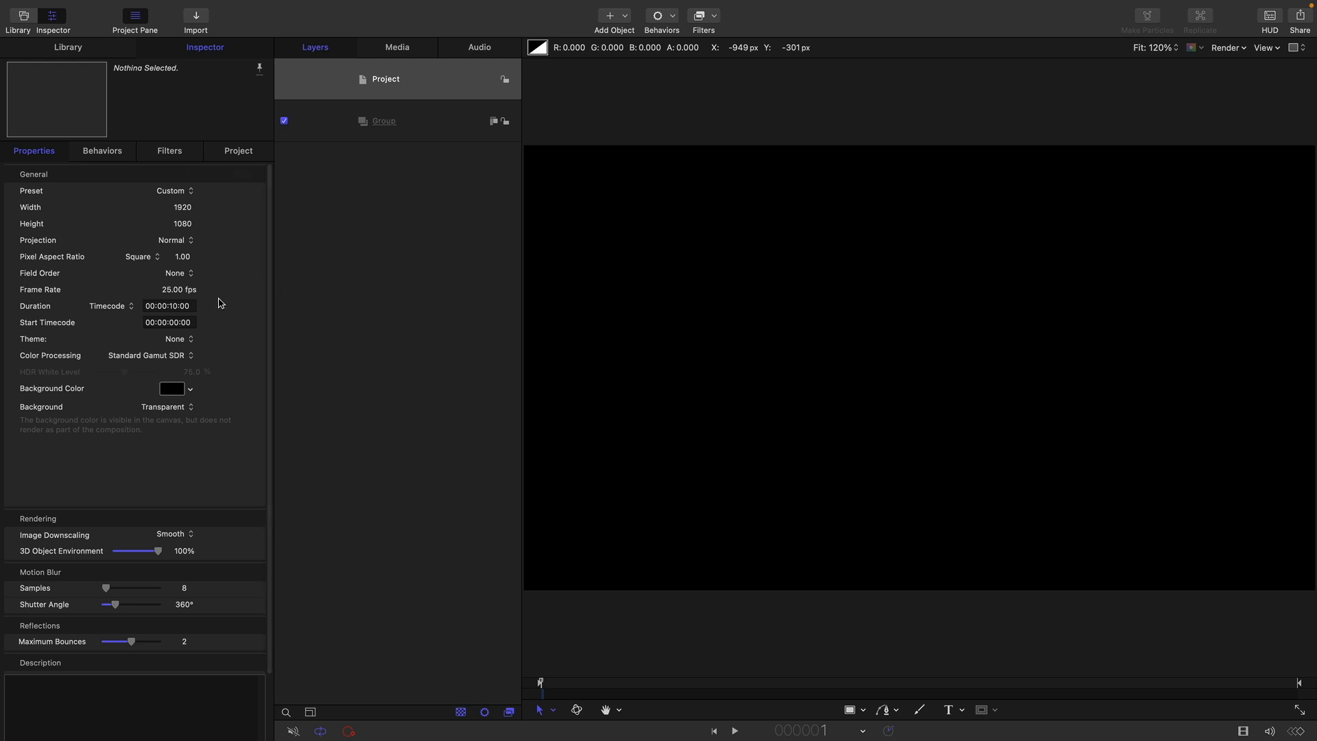
Step: Add a text layer reading "smoke / gets in / your eyes" on three lines to the empty group
click(425, 123)
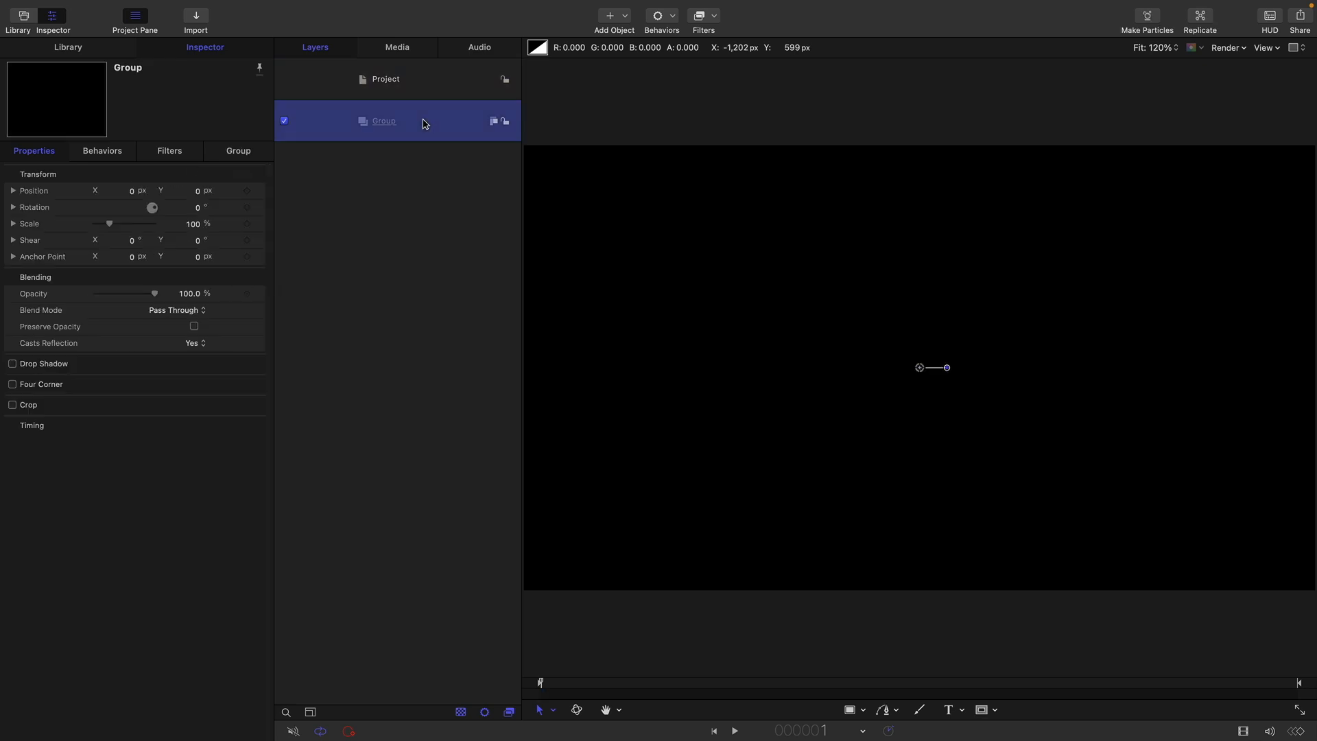
click(953, 717)
click(688, 275)
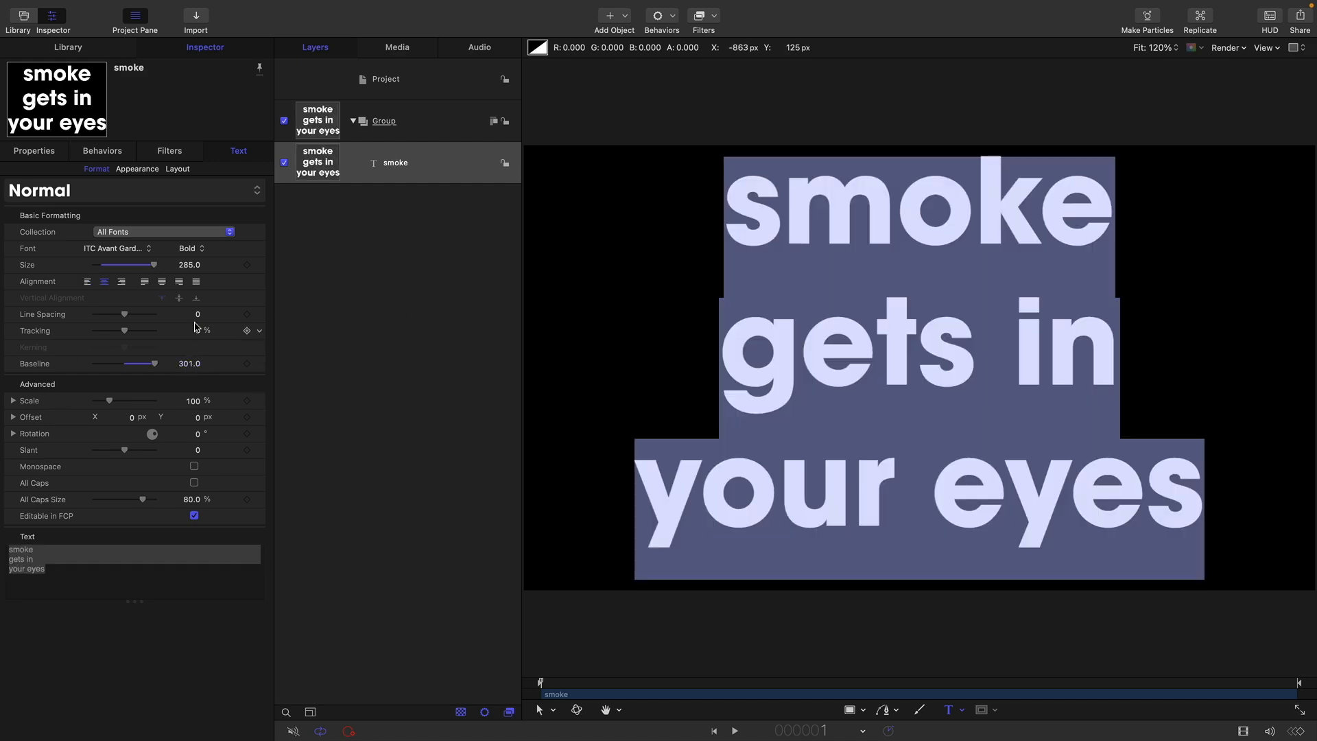
Step: Set the text's line spacing to -83.2, size to 364.2 and baseline to 251.8, then leave text editing
drag(197, 314, 197, 314)
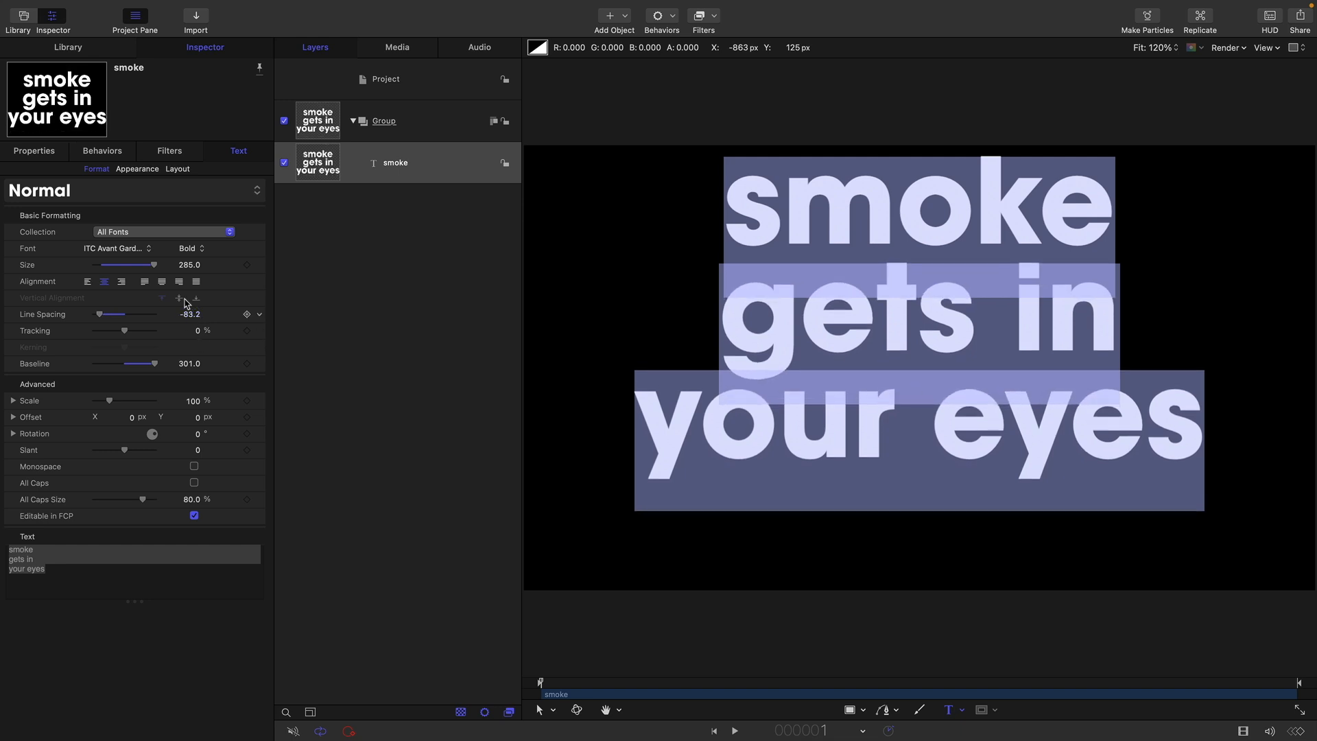
drag(191, 266, 191, 266)
drag(190, 363, 189, 364)
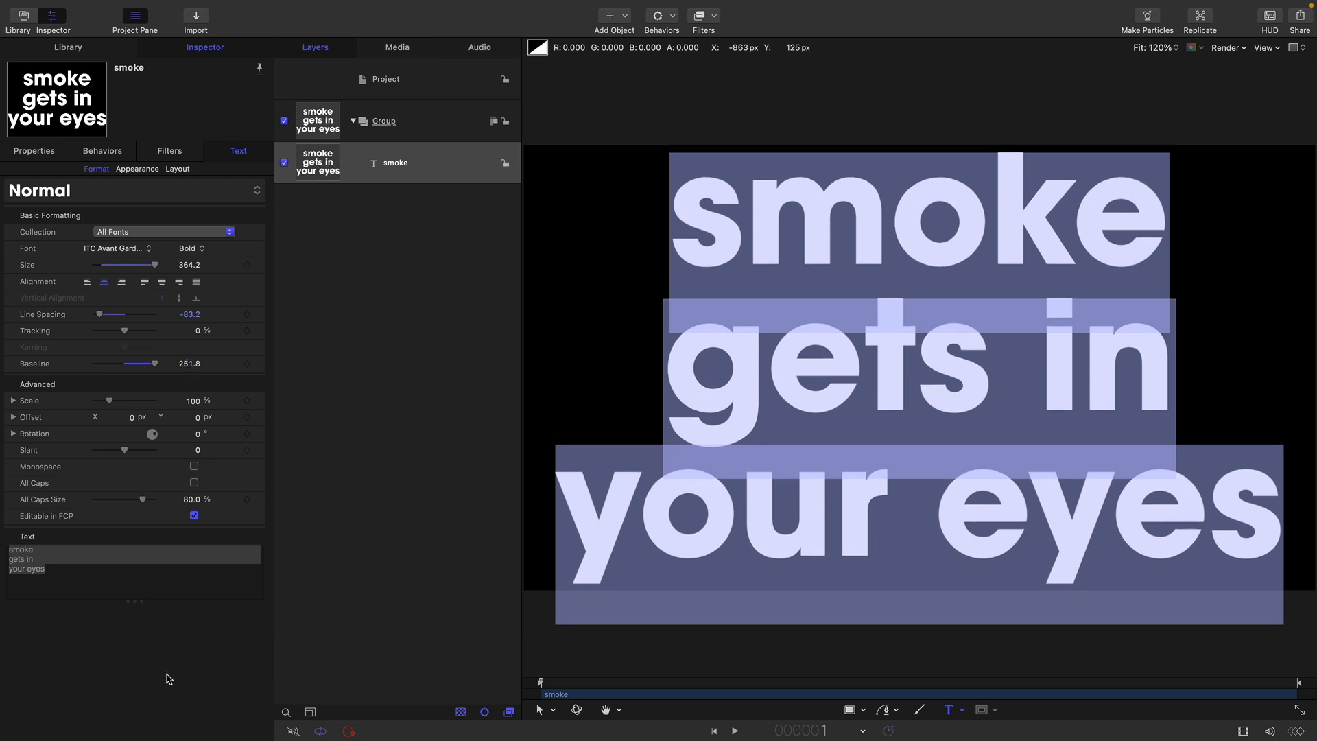
click(541, 711)
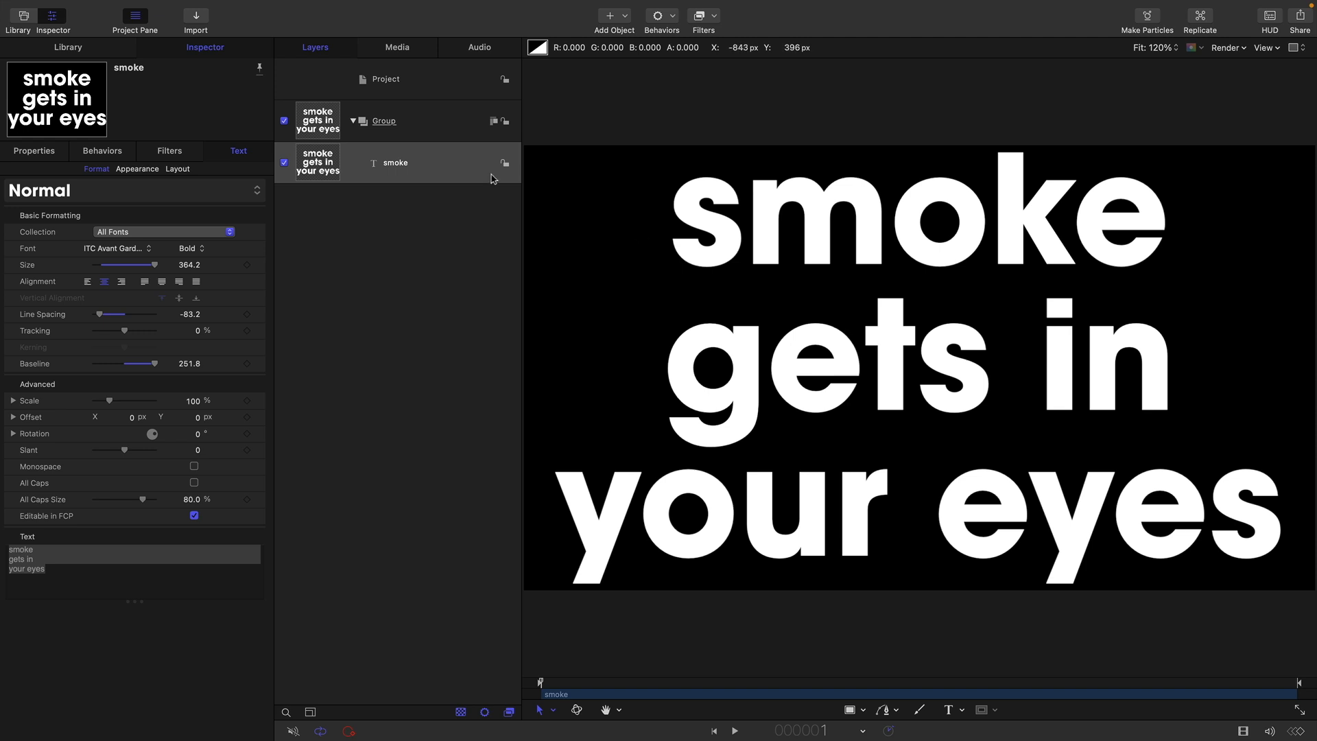
Step: Make a clone layer of the group that holds the smoke text
click(369, 107)
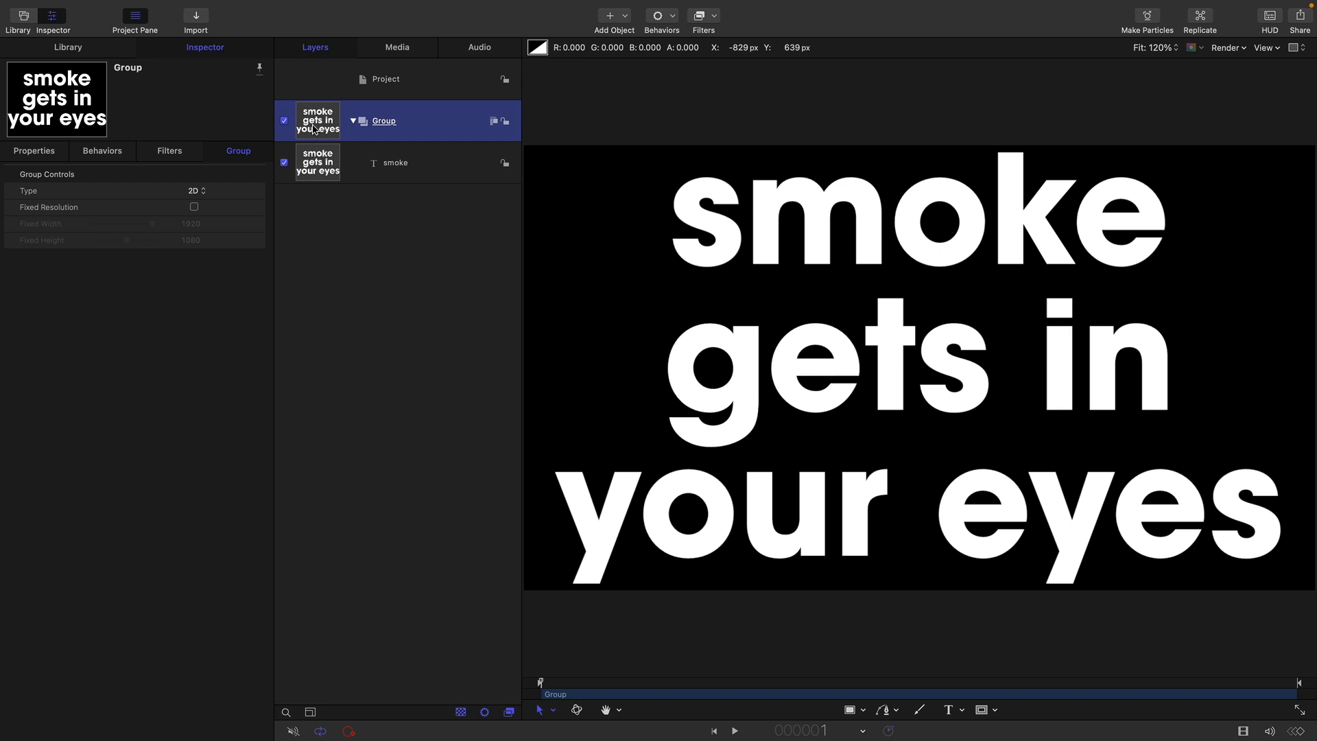
right_click(312, 117)
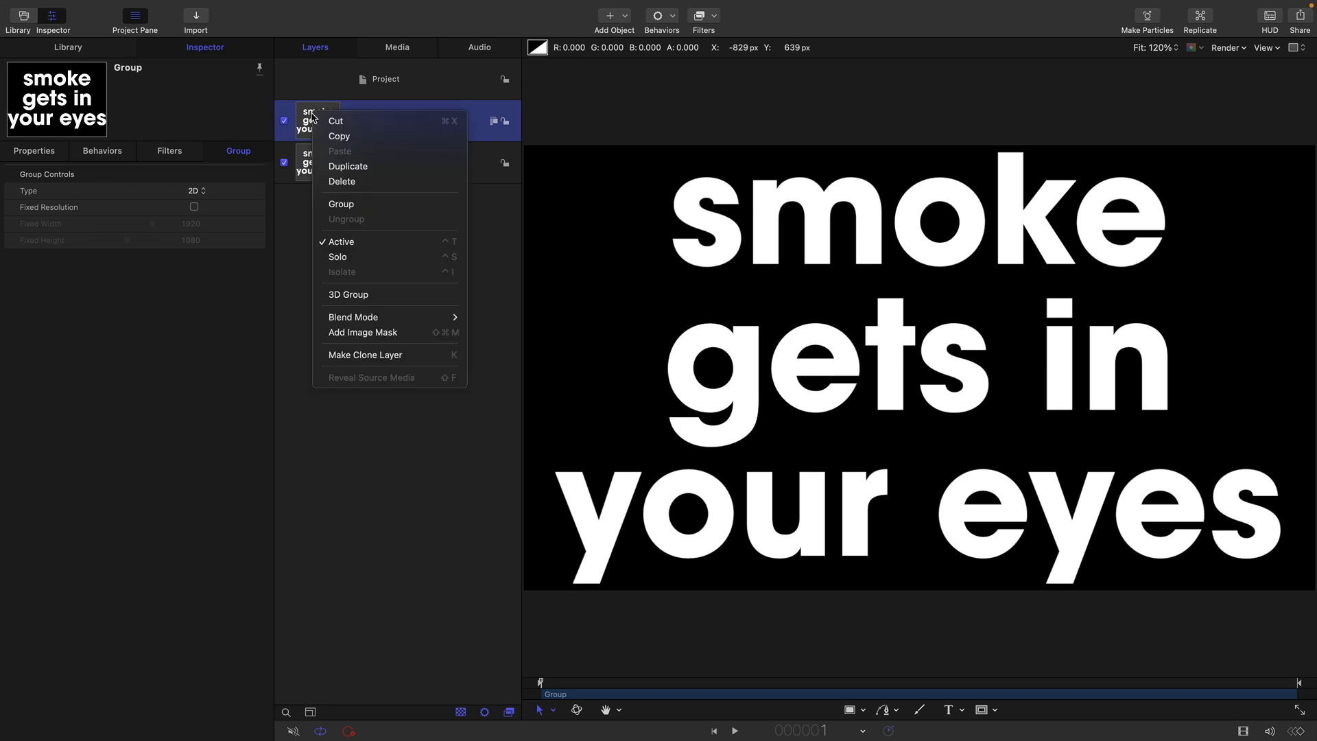
click(387, 357)
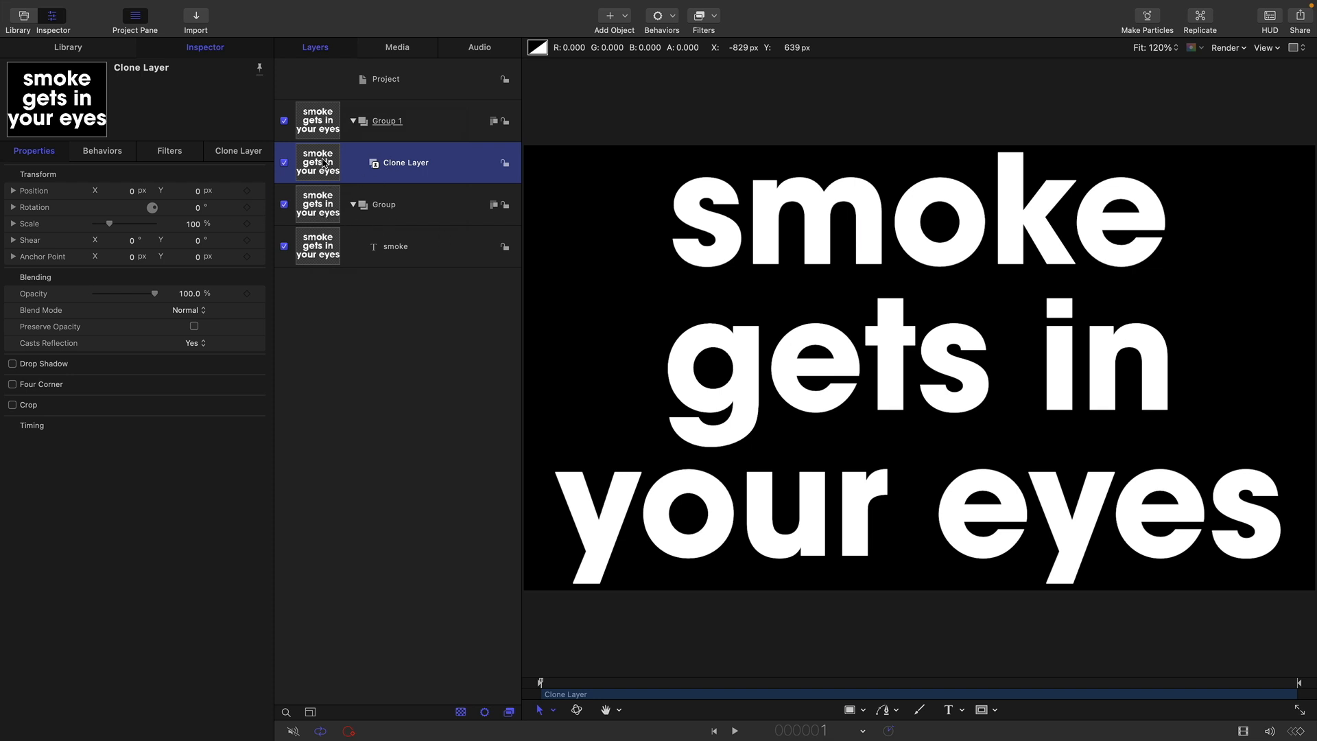
Step: Make particles from the clone layer and hide the original text group
click(185, 7)
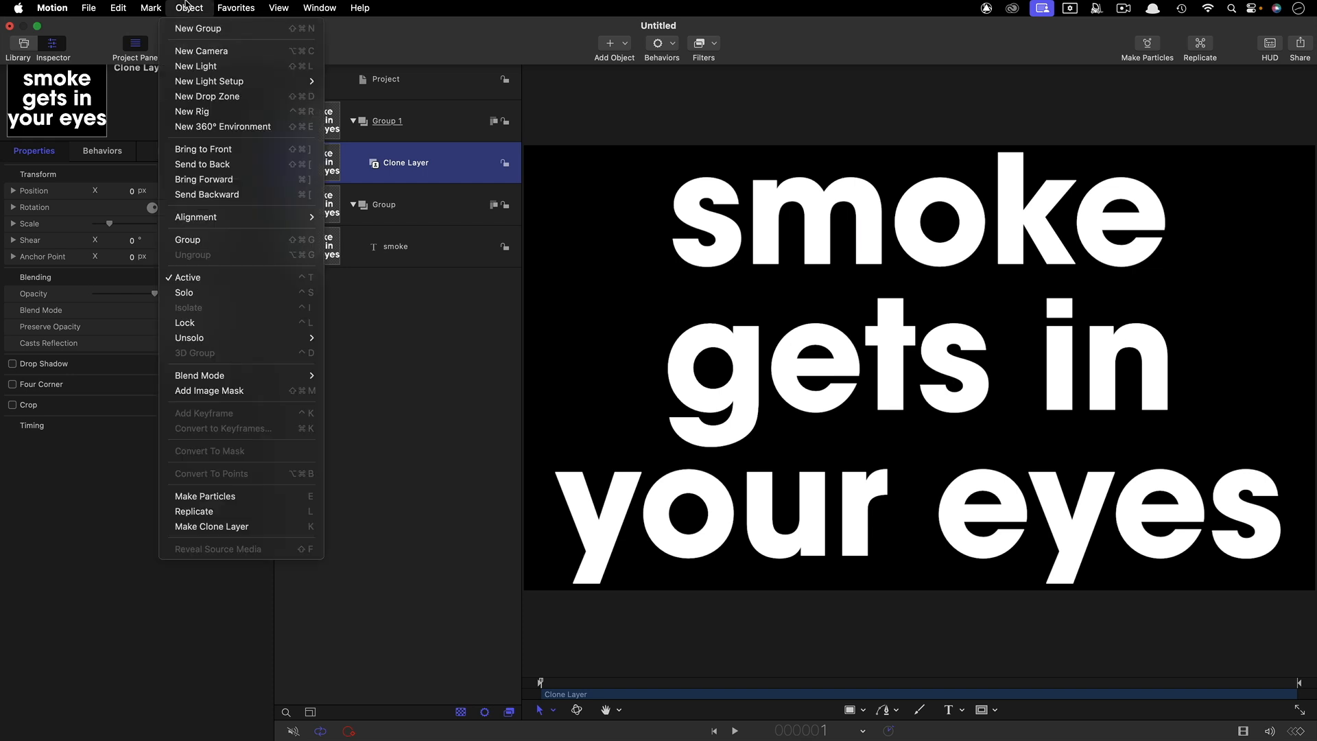
click(229, 499)
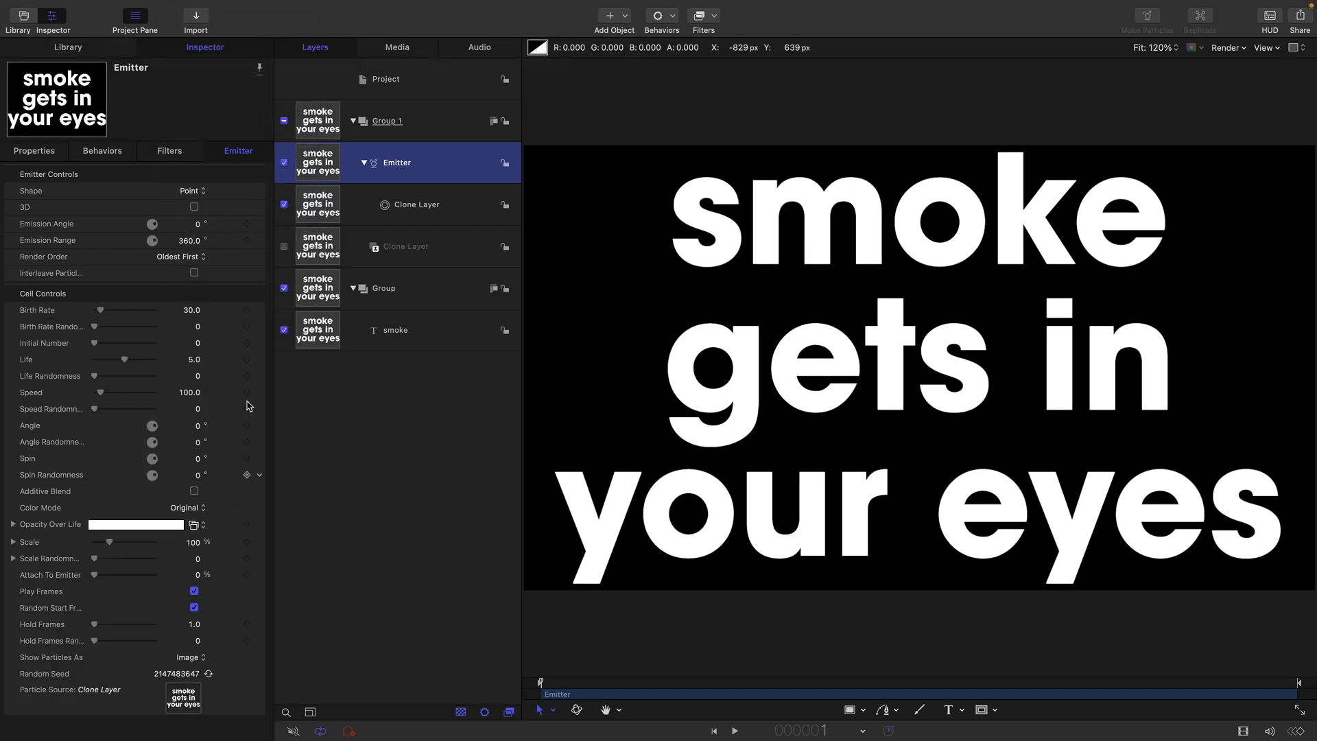
click(284, 289)
Step: Trim the emitter so that it starts at frame 21
drag(541, 683, 514, 720)
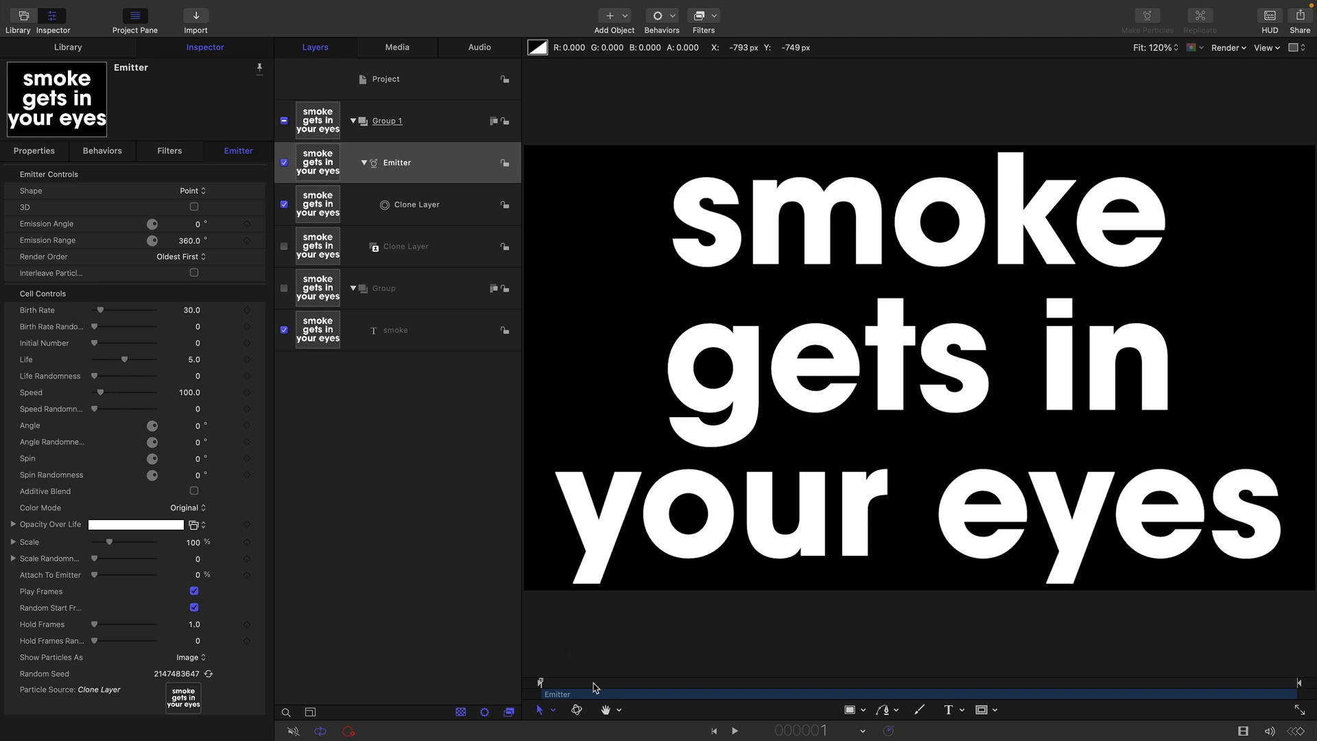
mouse_move(595, 687)
mouse_down()
mouse_move(611, 686)
mouse_move(604, 704)
mouse_up()
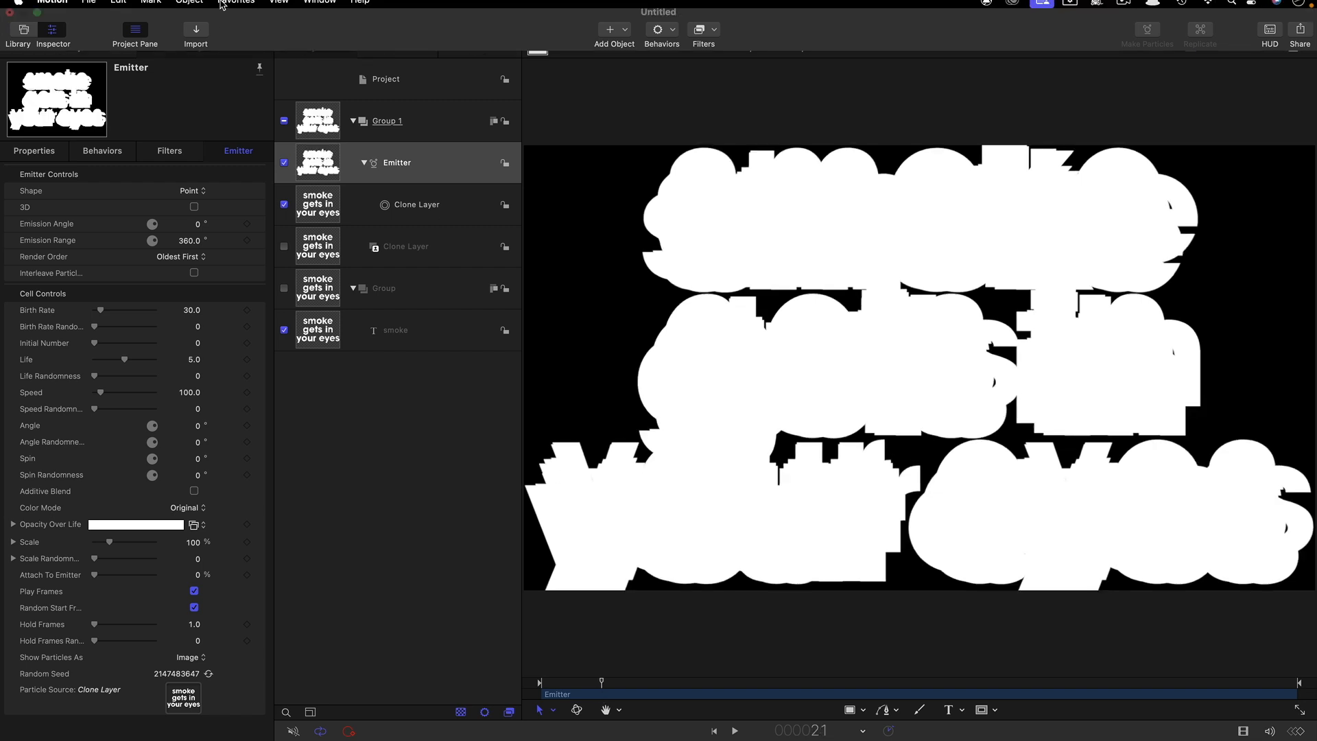
click(193, 5)
mouse_move(163, 7)
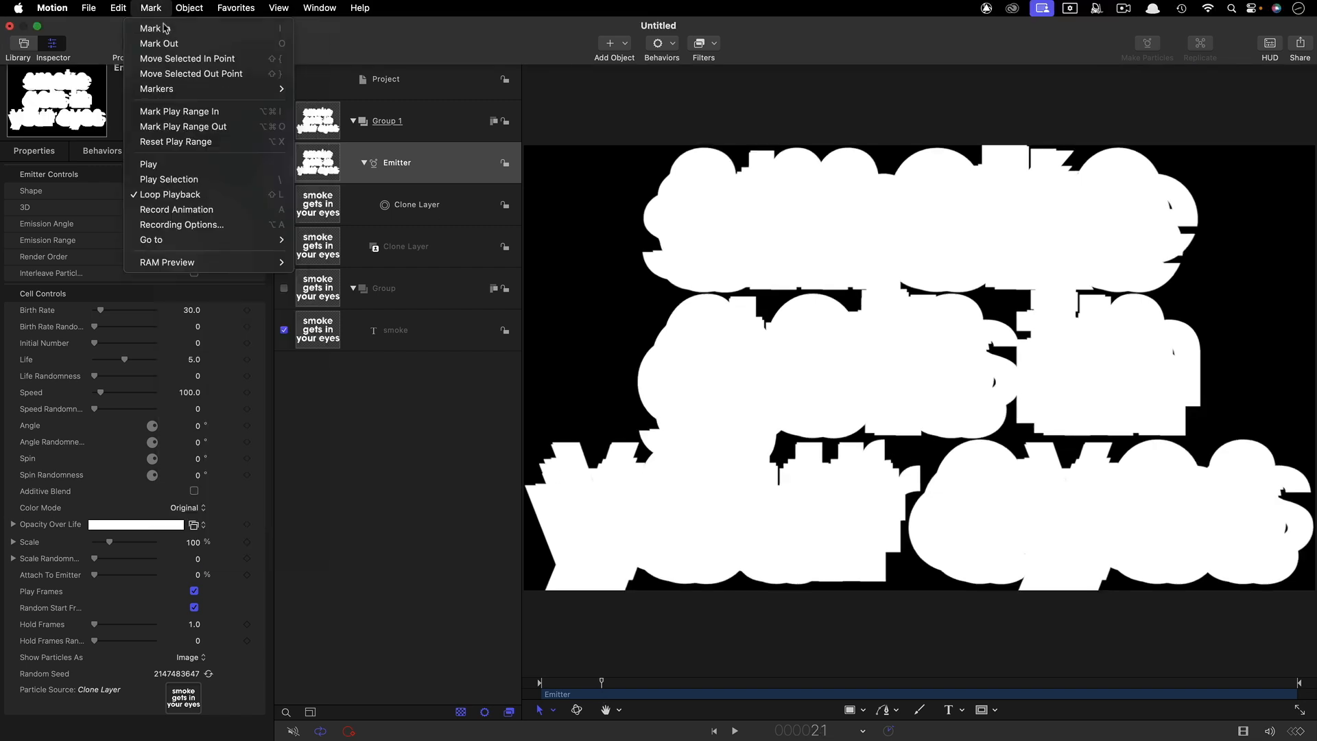
click(165, 33)
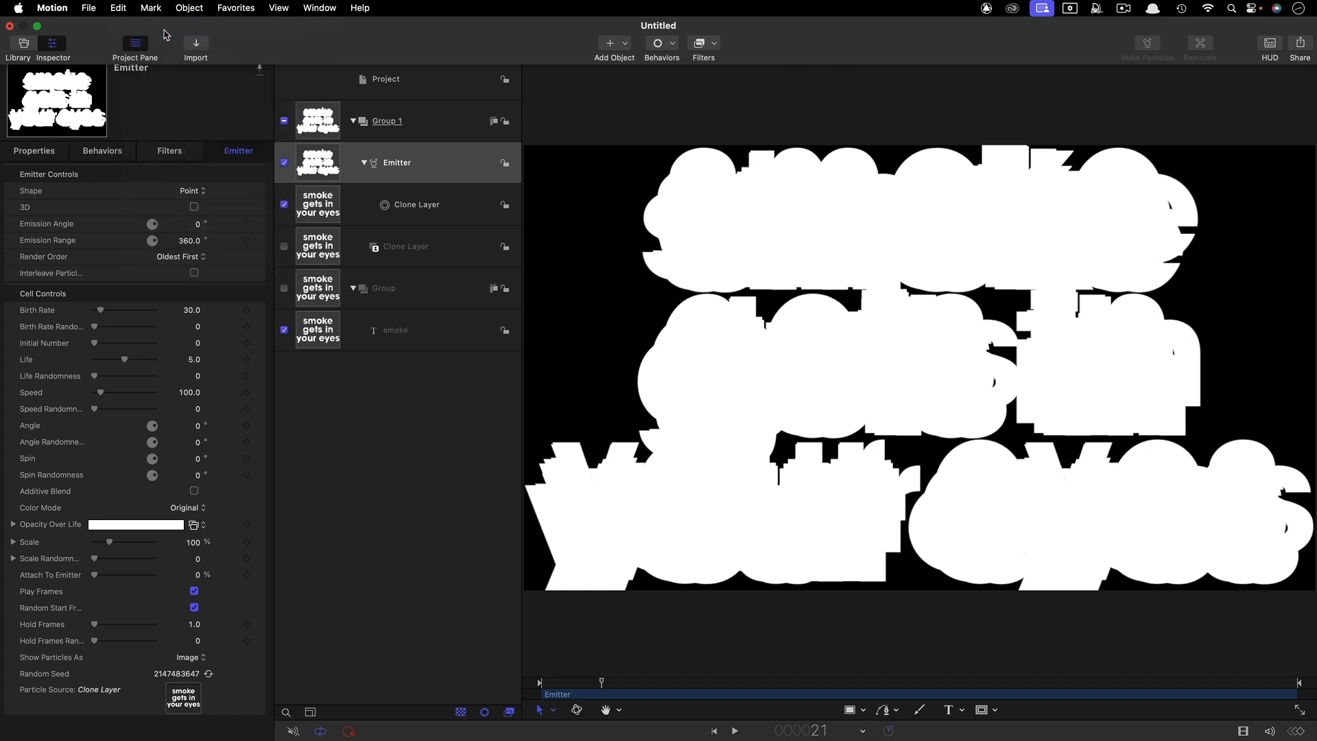
Step: Make a second clone layer of the original text group at frame 1 and place it in its own group above the emitter's group
key(Home)
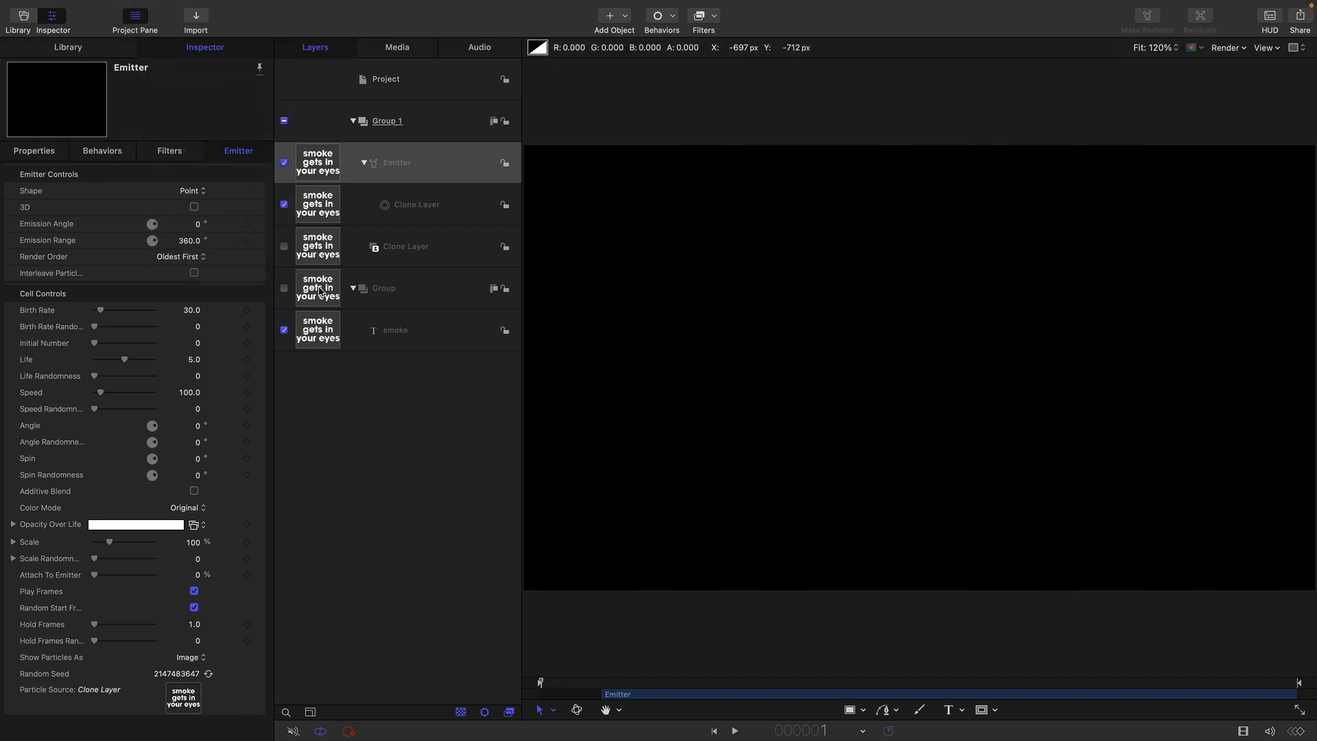
click(320, 291)
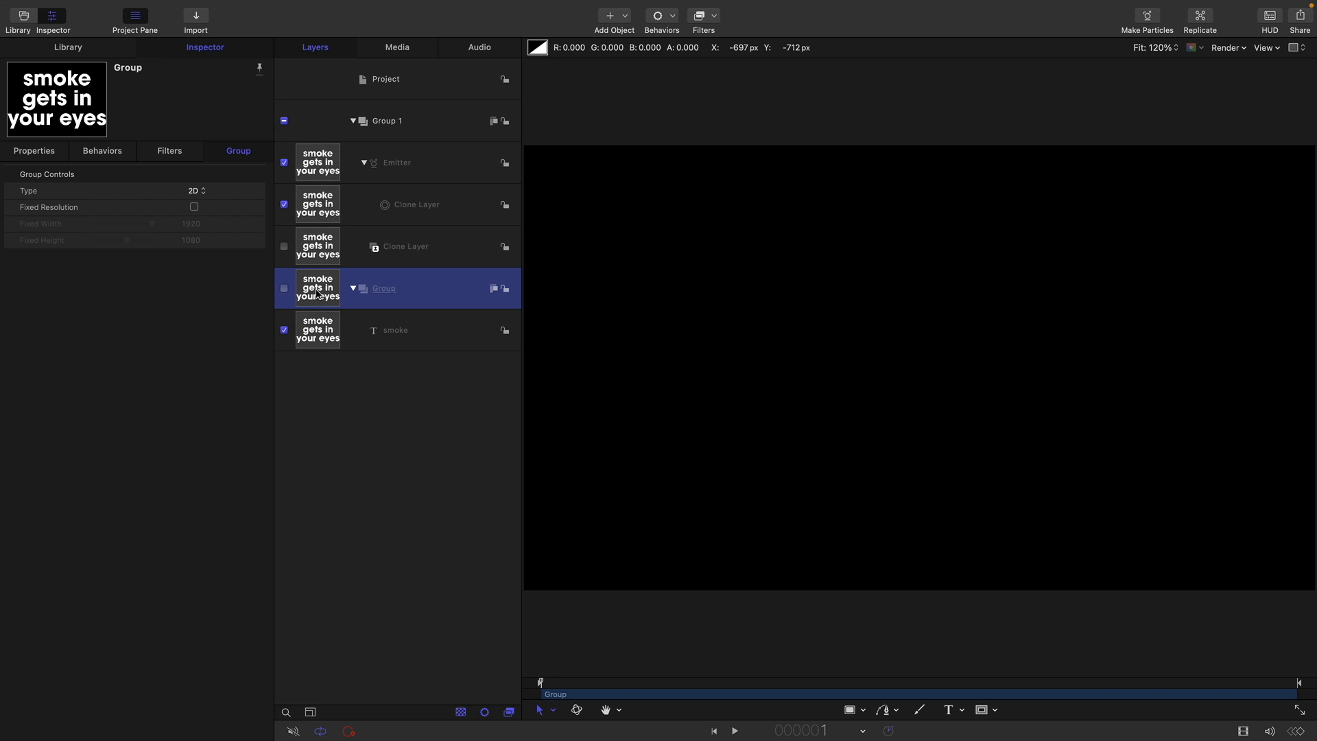
right_click(318, 293)
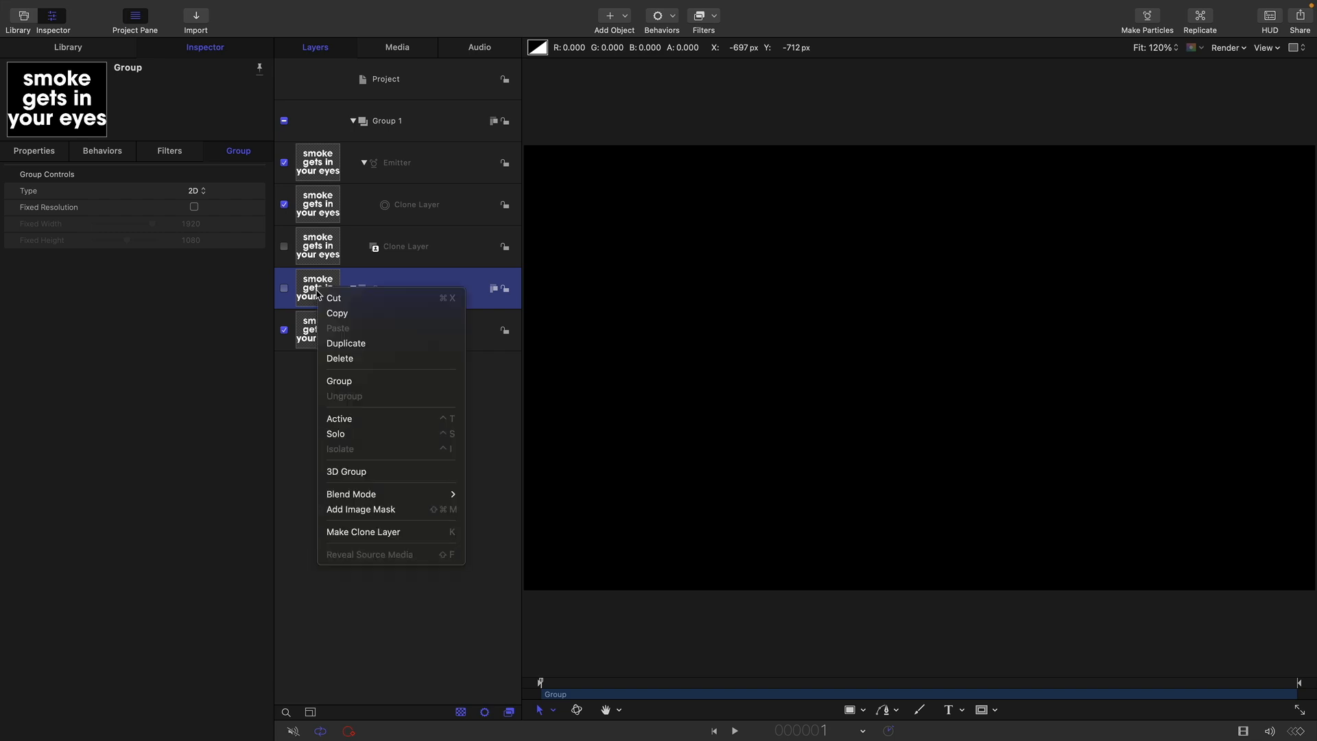
click(419, 534)
drag(331, 310, 337, 88)
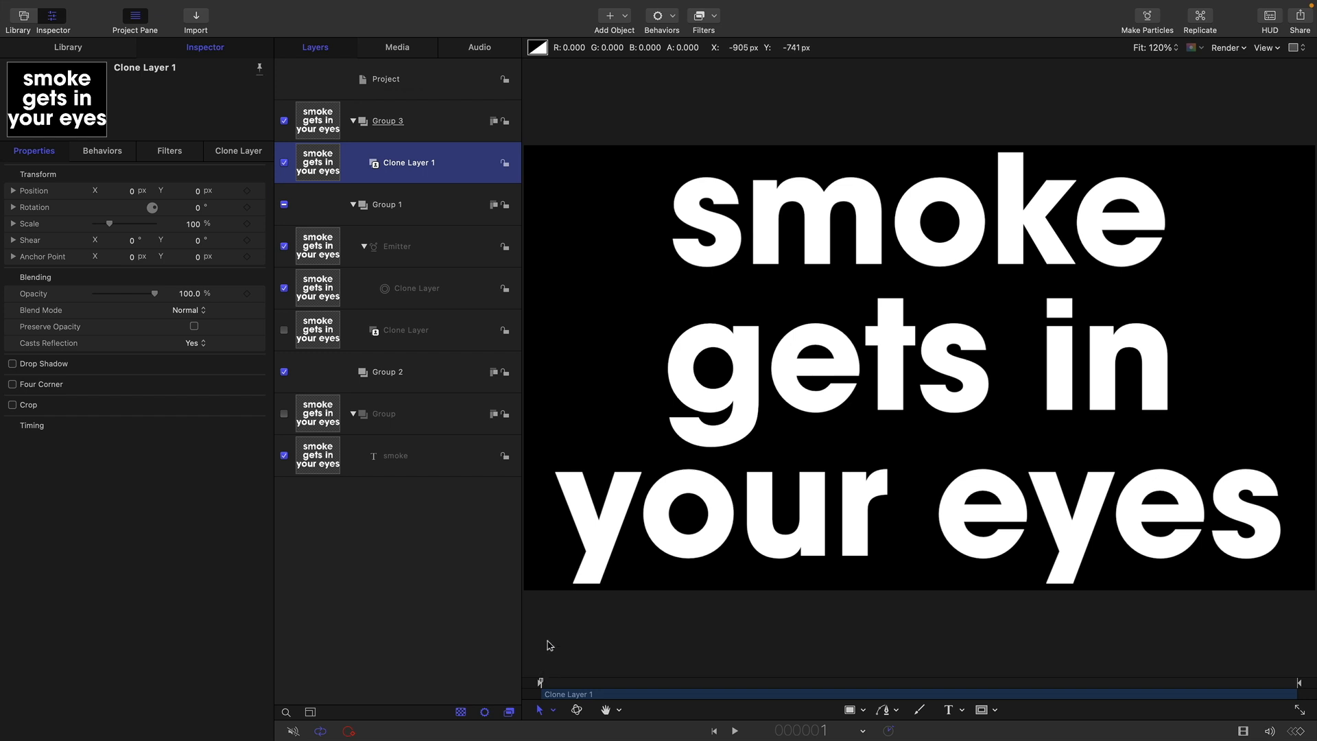
Step: Trim Clone Layer 1 so that it ends at frame 21 and play back the switch to the particles
drag(543, 683, 602, 686)
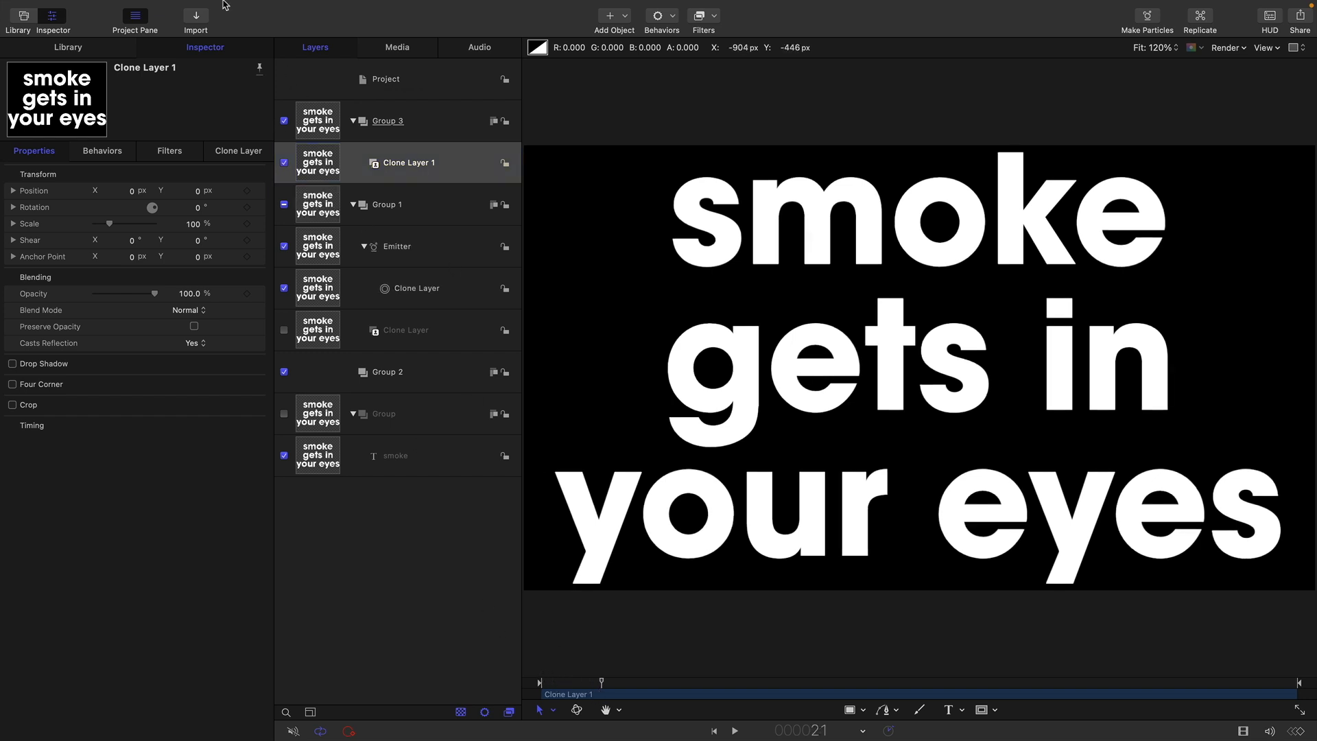
click(151, 7)
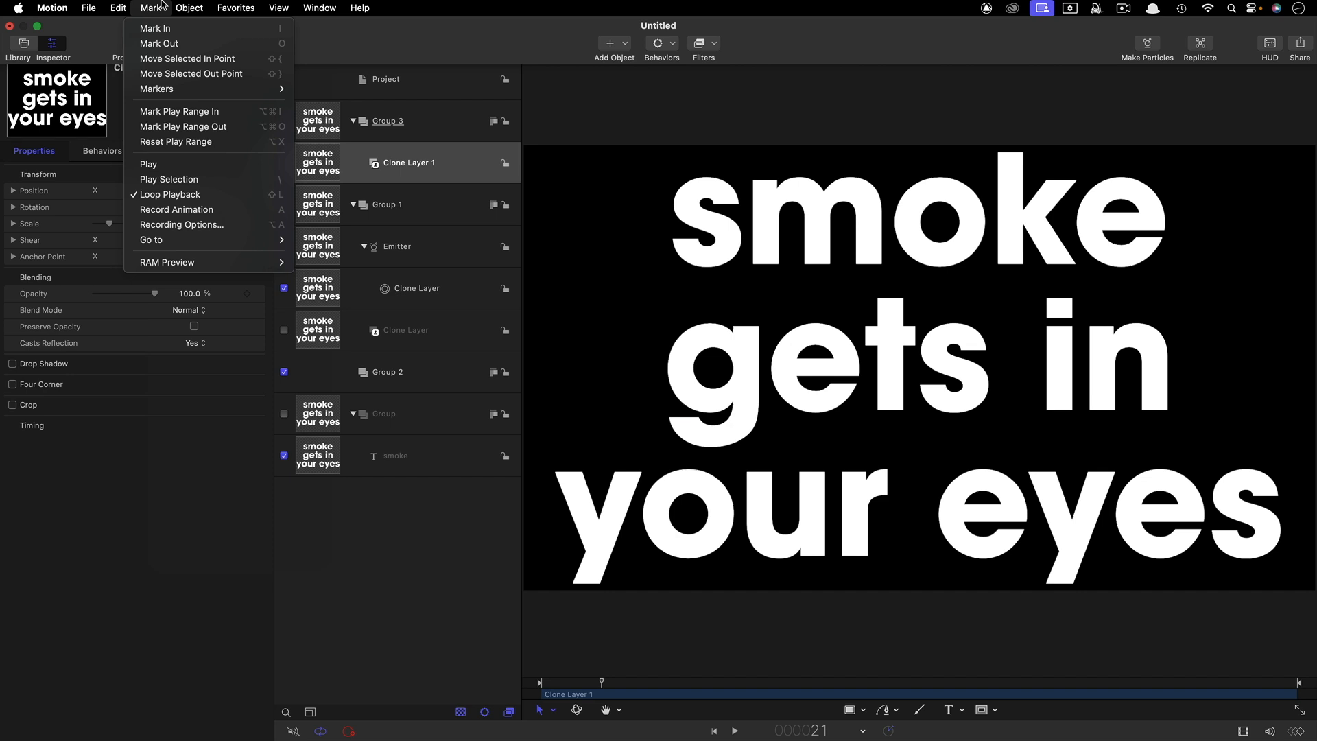
click(158, 43)
key(space)
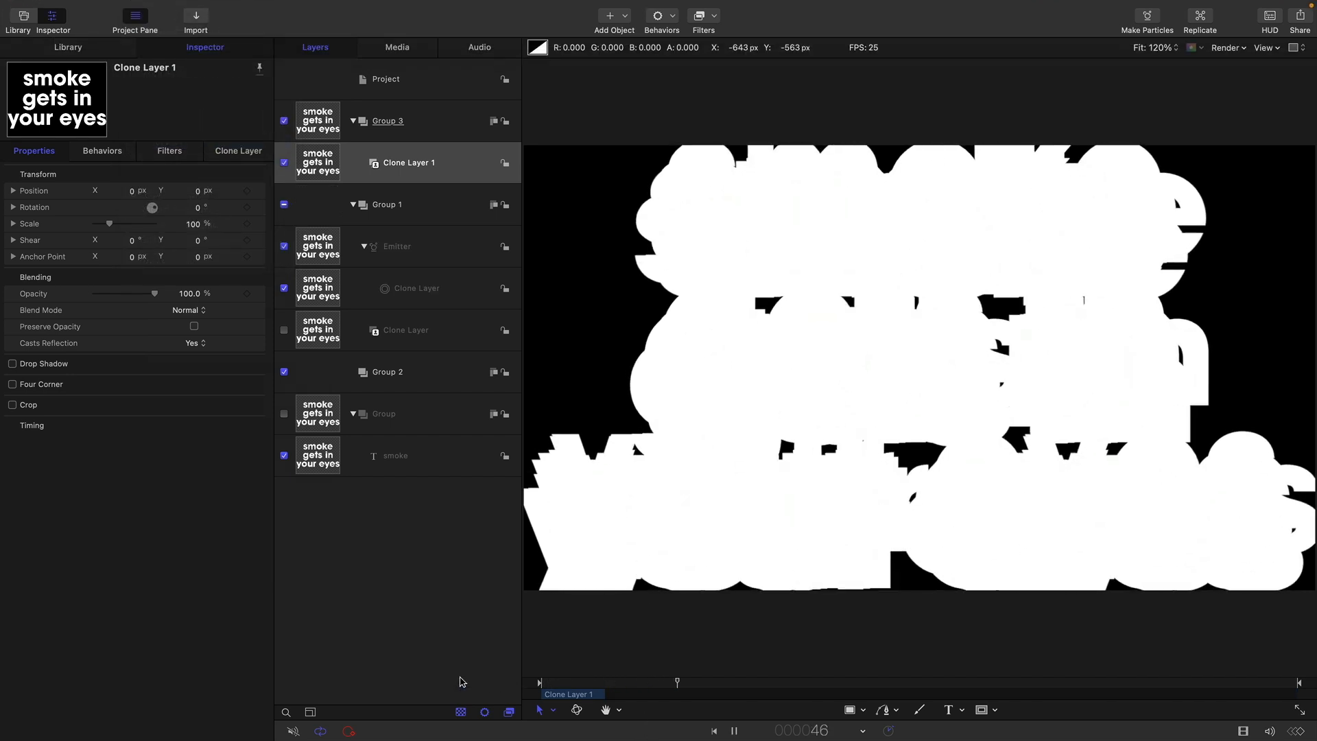
drag(750, 682, 604, 700)
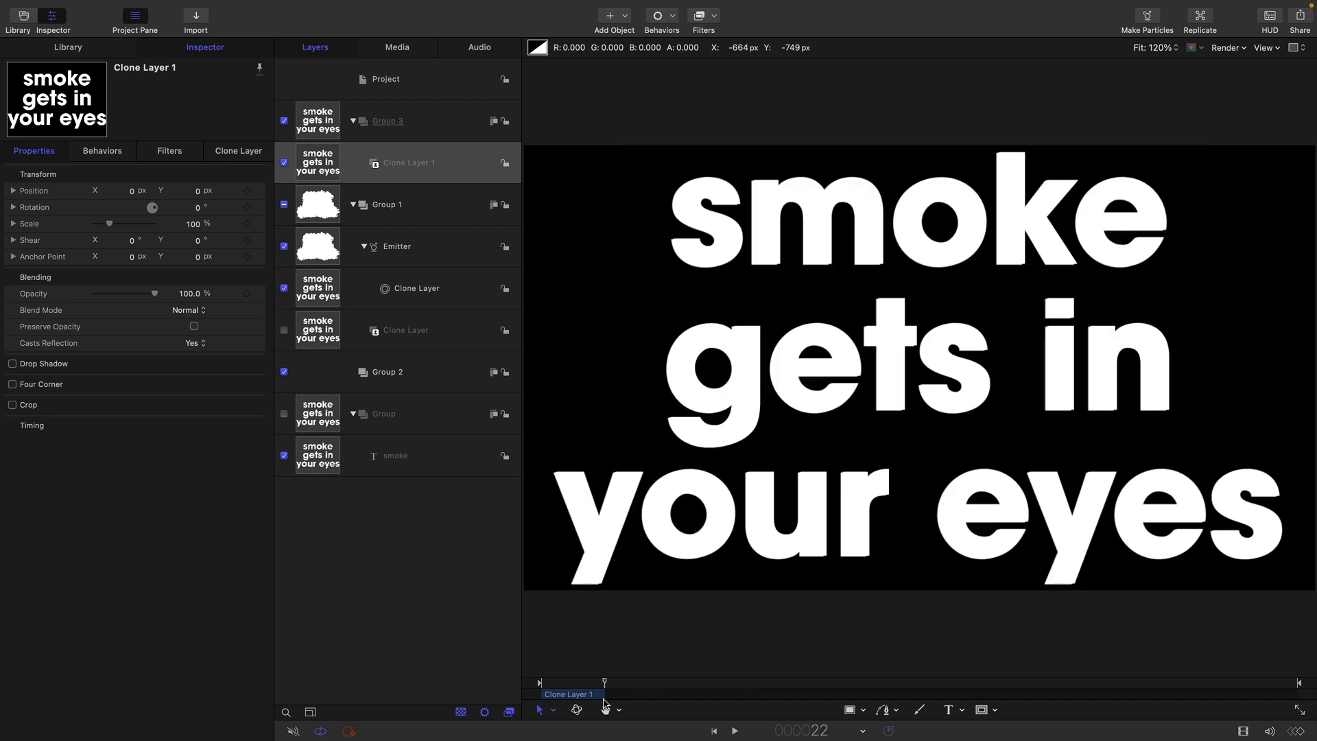
Step: Keyframe the emitter's Birth Rate at 0 on frame 19
click(309, 251)
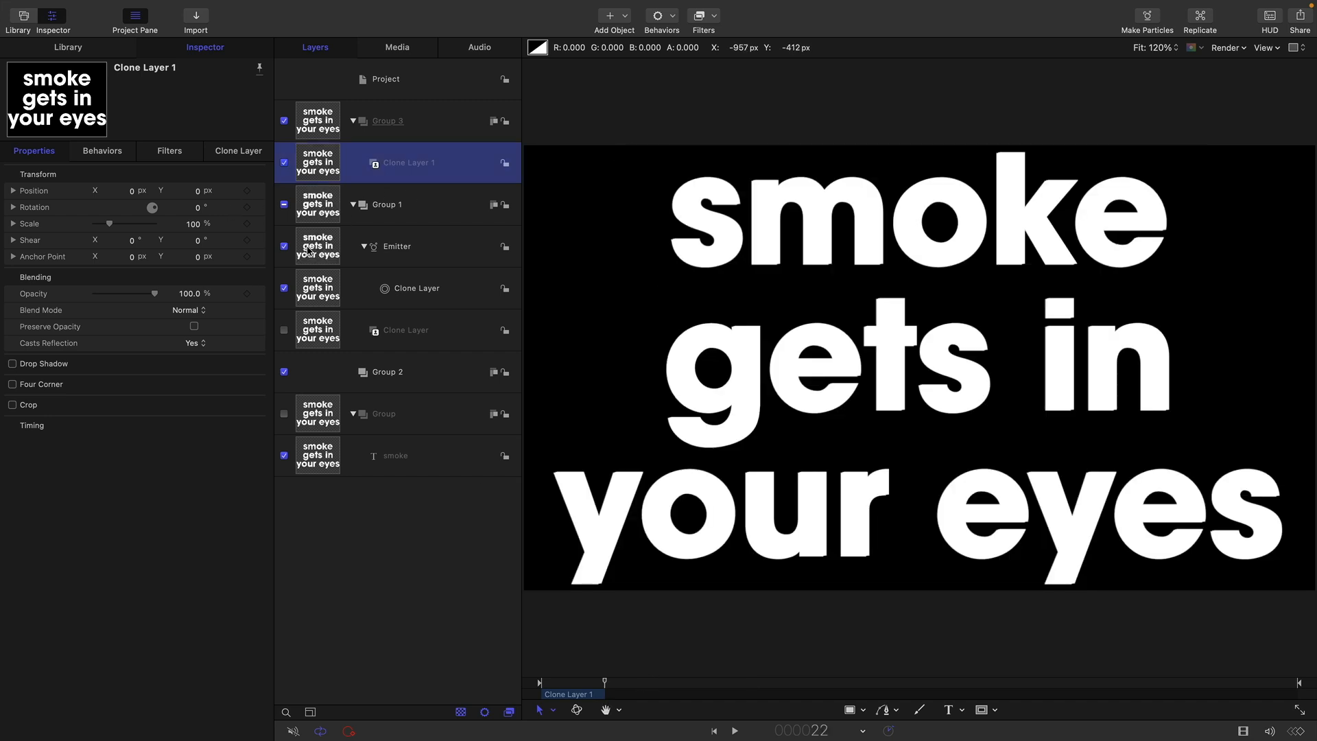
click(235, 151)
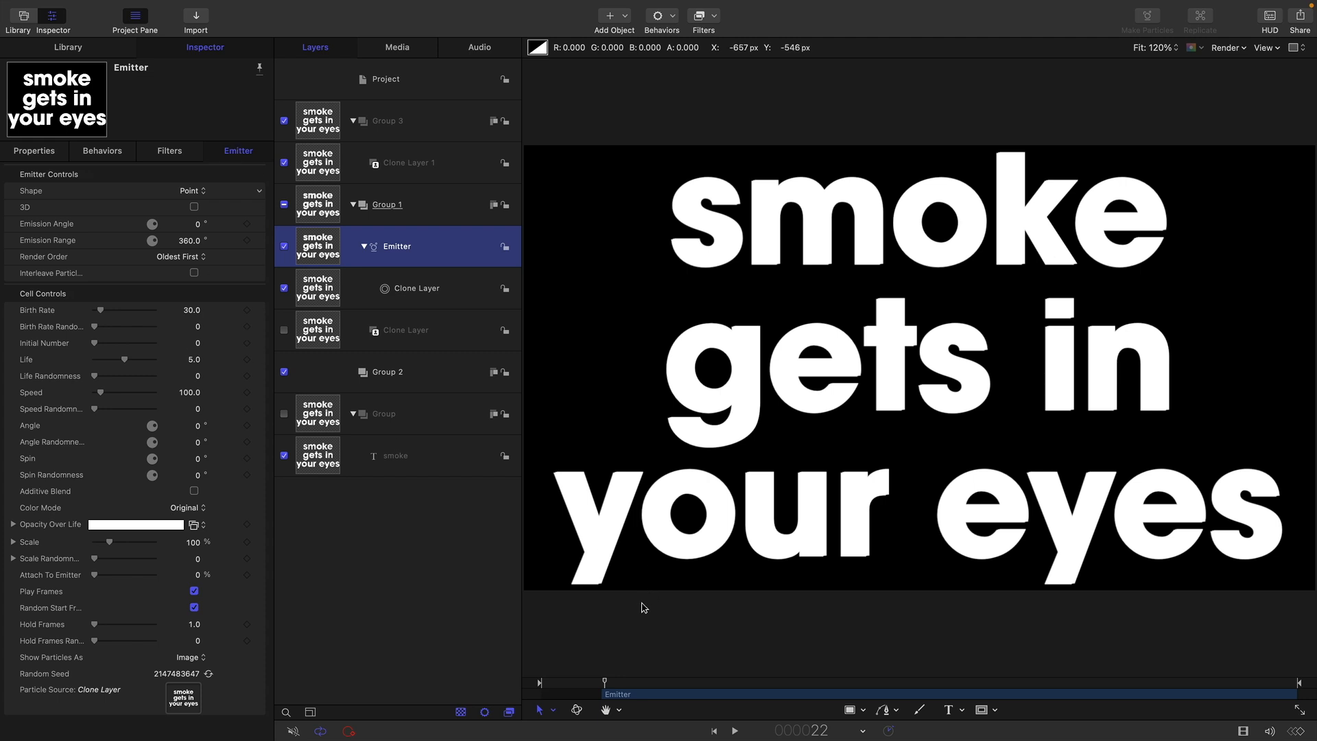
double_click(798, 736)
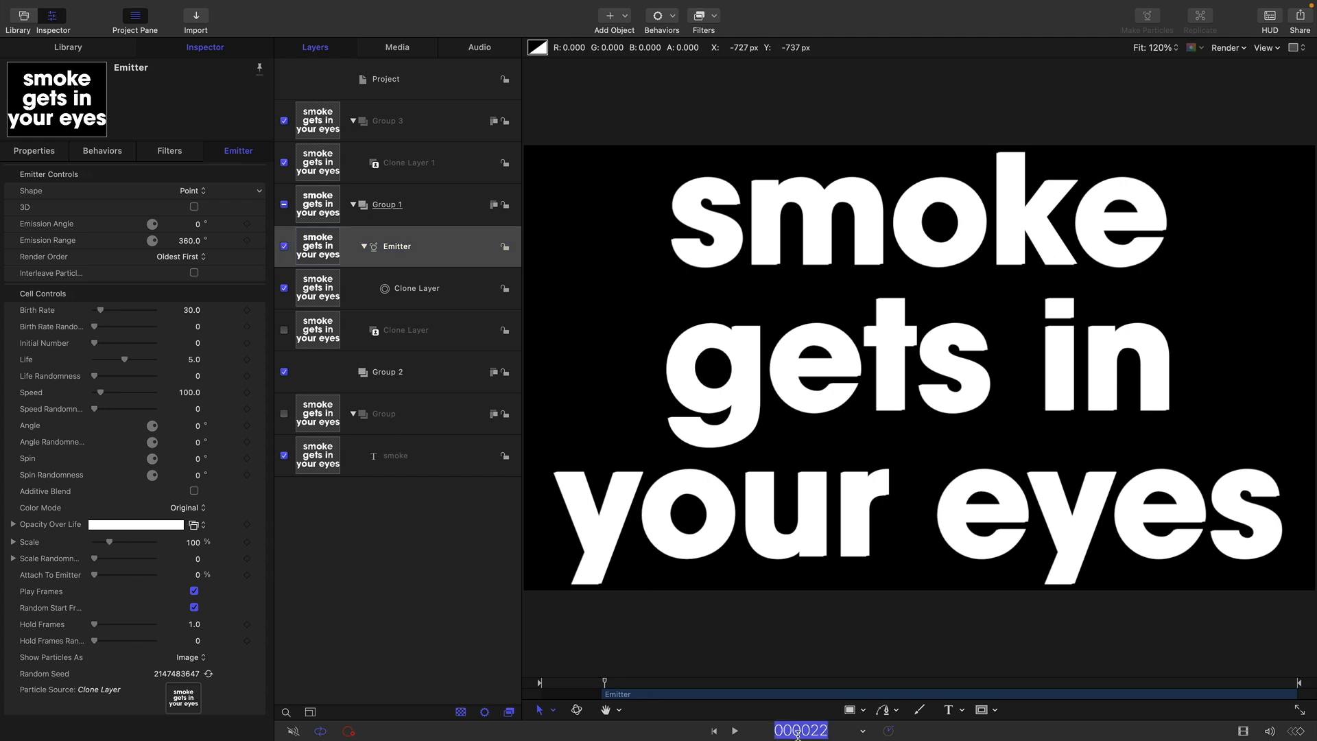
text(20)
key(Return)
key(Left)
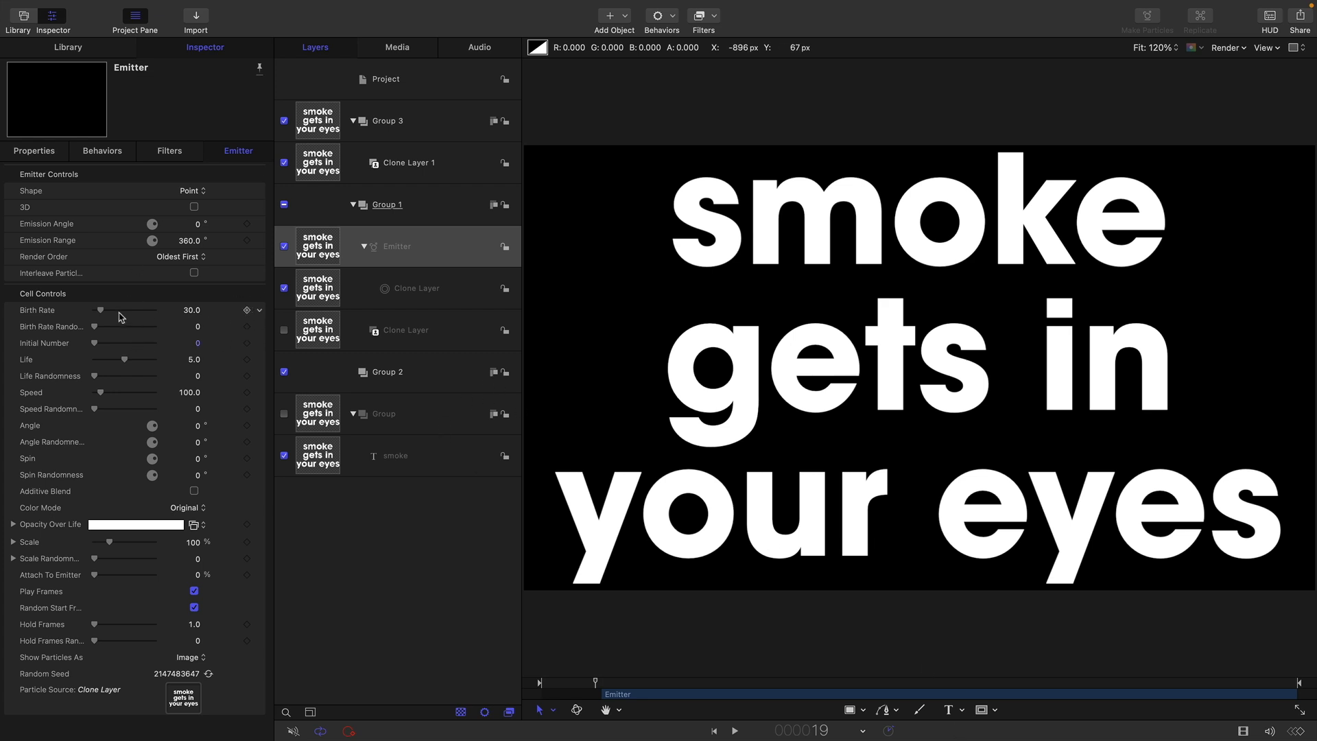
click(247, 310)
drag(101, 312, 18, 303)
Step: Keyframe the emitter's Birth Rate at 100 on frame 20
key(Right)
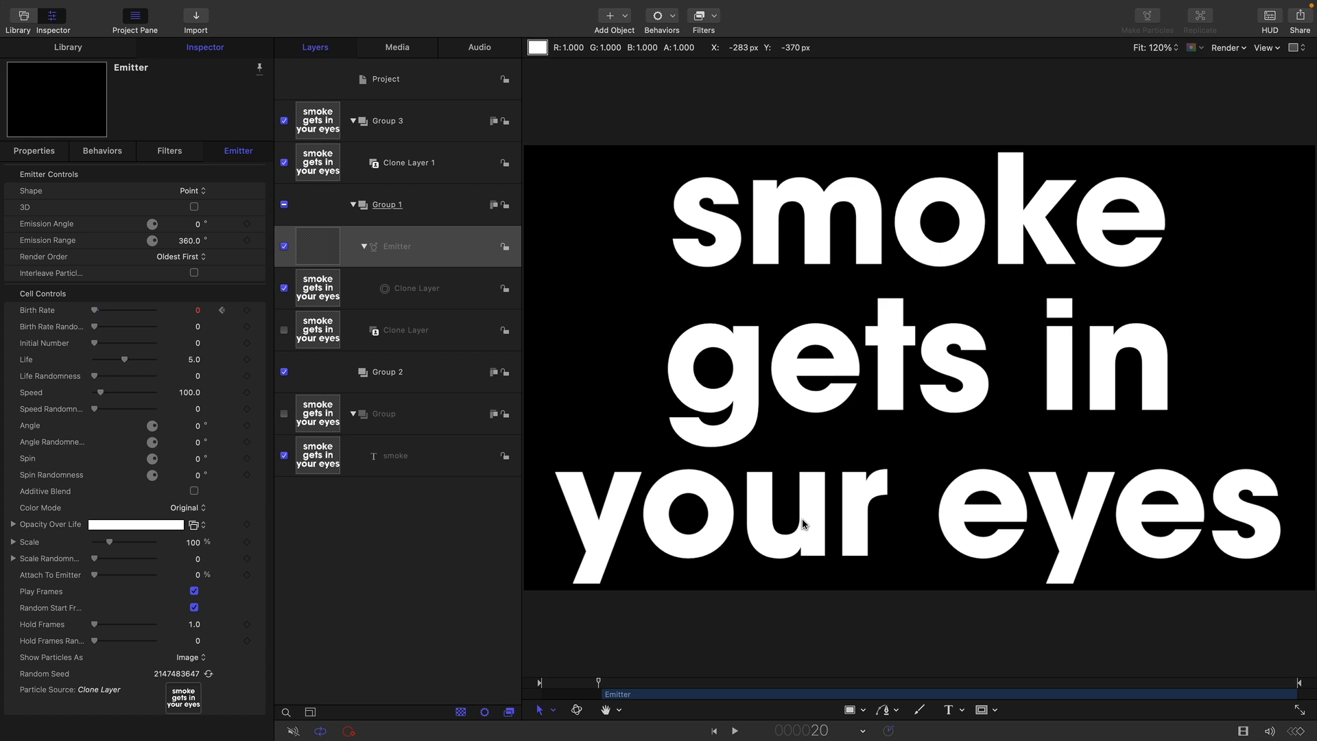
click(199, 312)
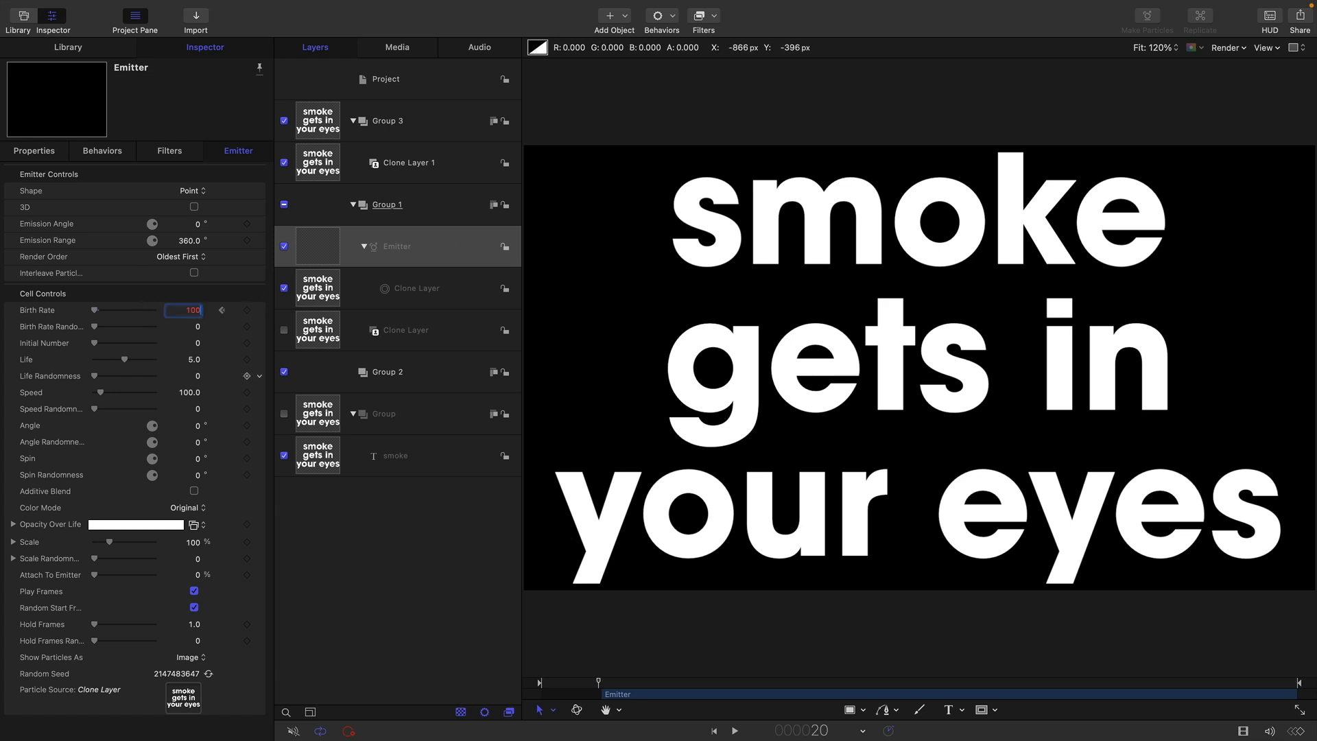
key(Return)
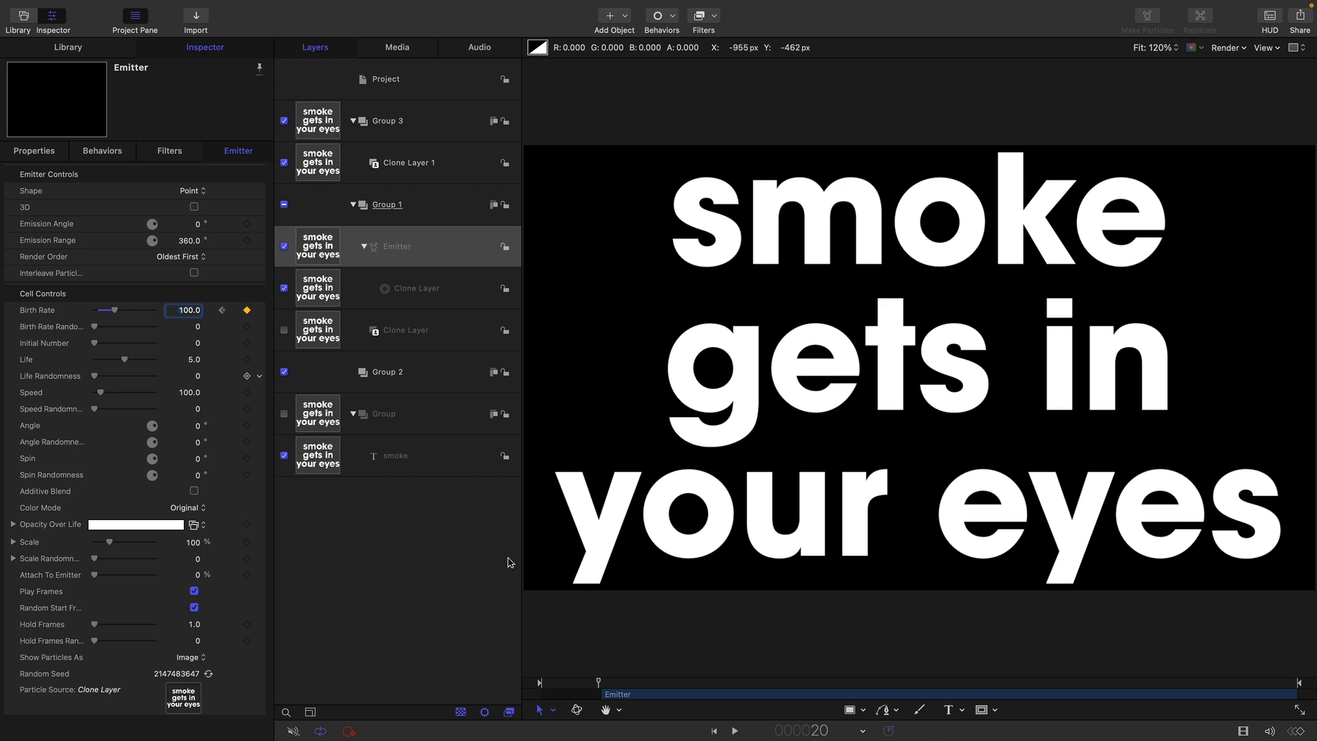
Step: Keyframe the emitter's Birth Rate at 0 on frame 21 and play back the result
click(448, 576)
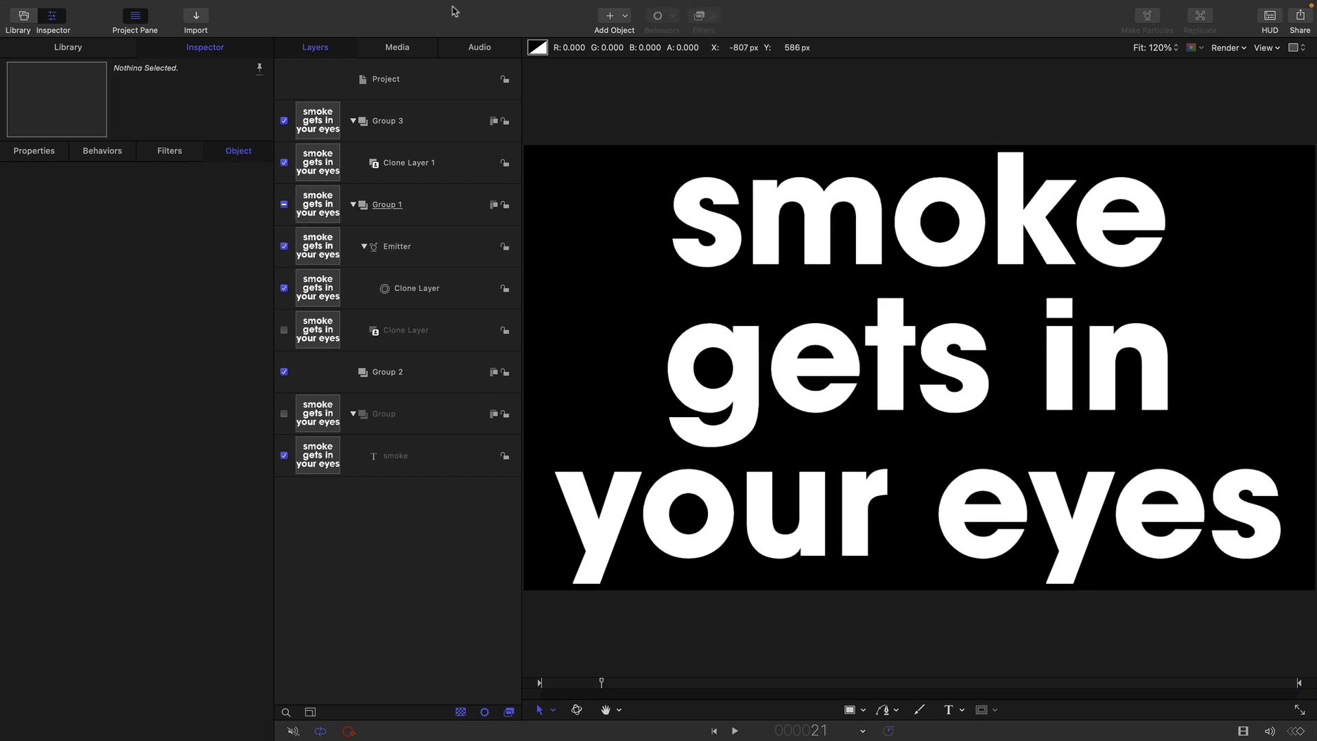
click(331, 248)
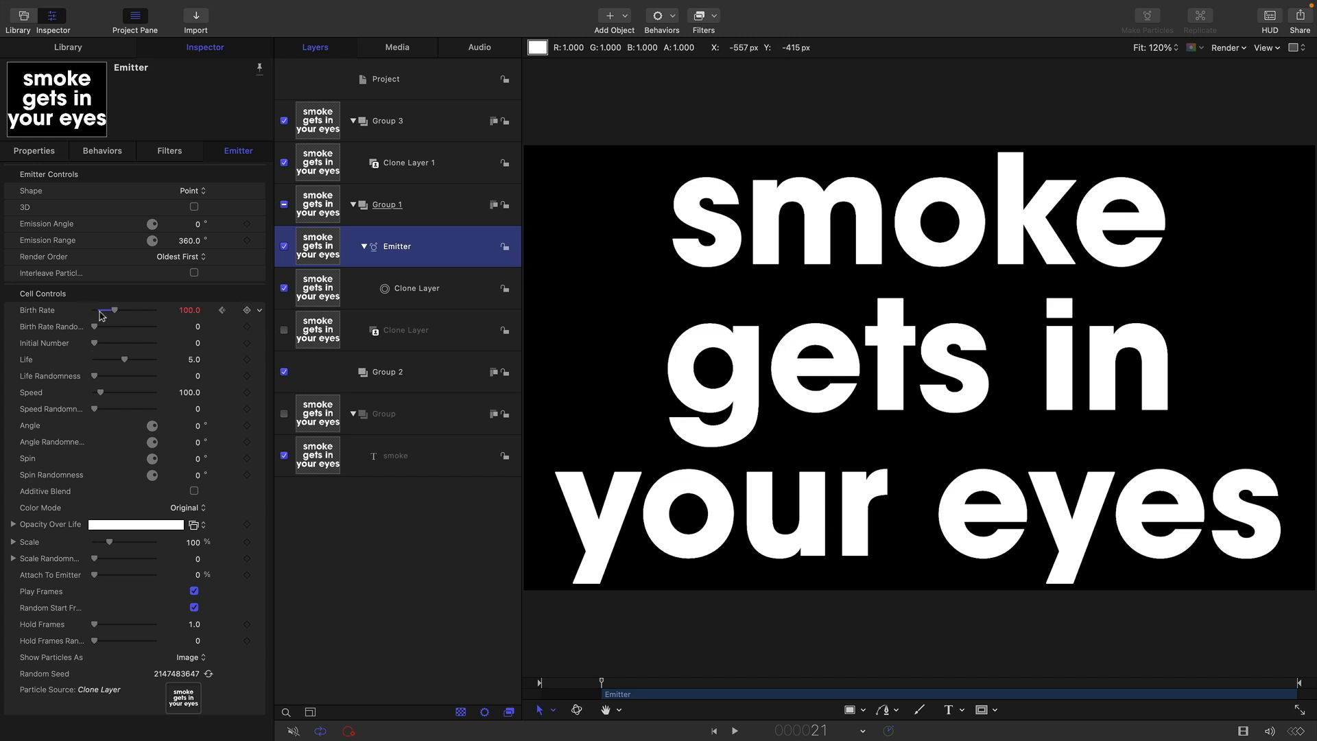
drag(118, 314, 2, 312)
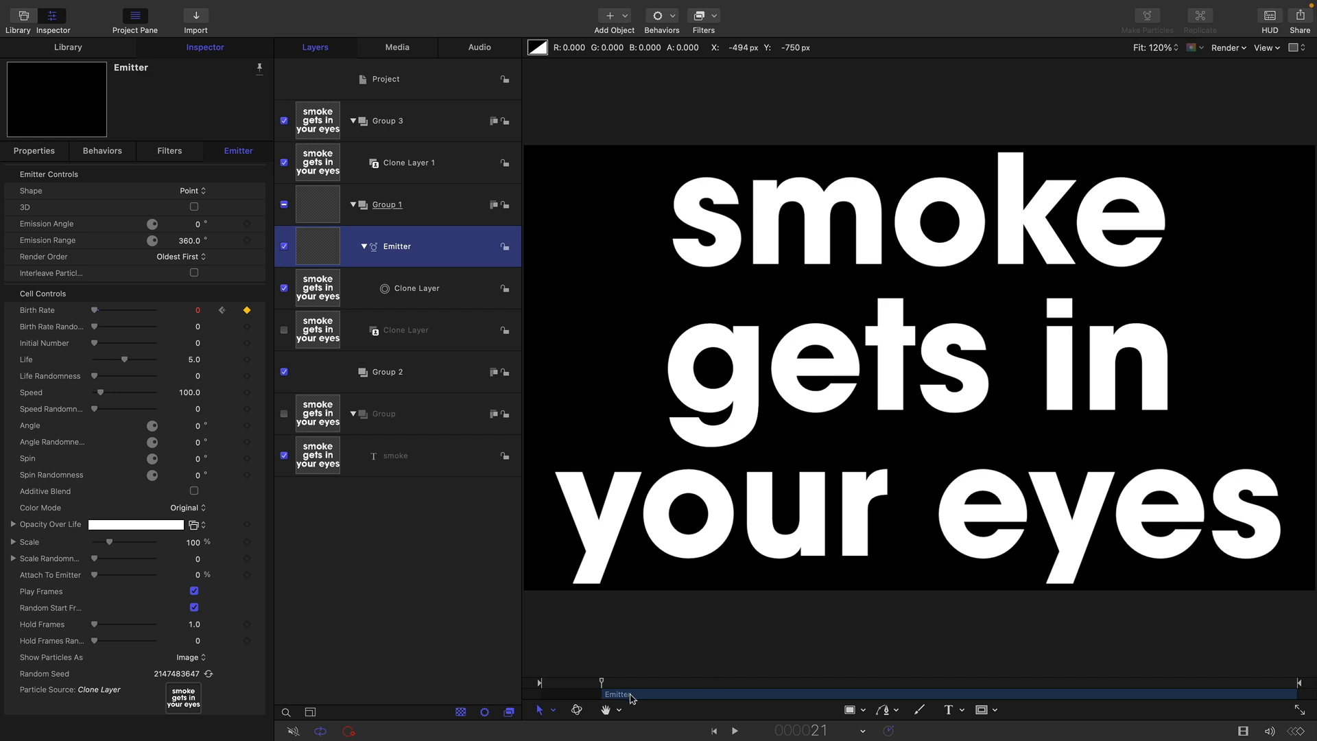
key(space)
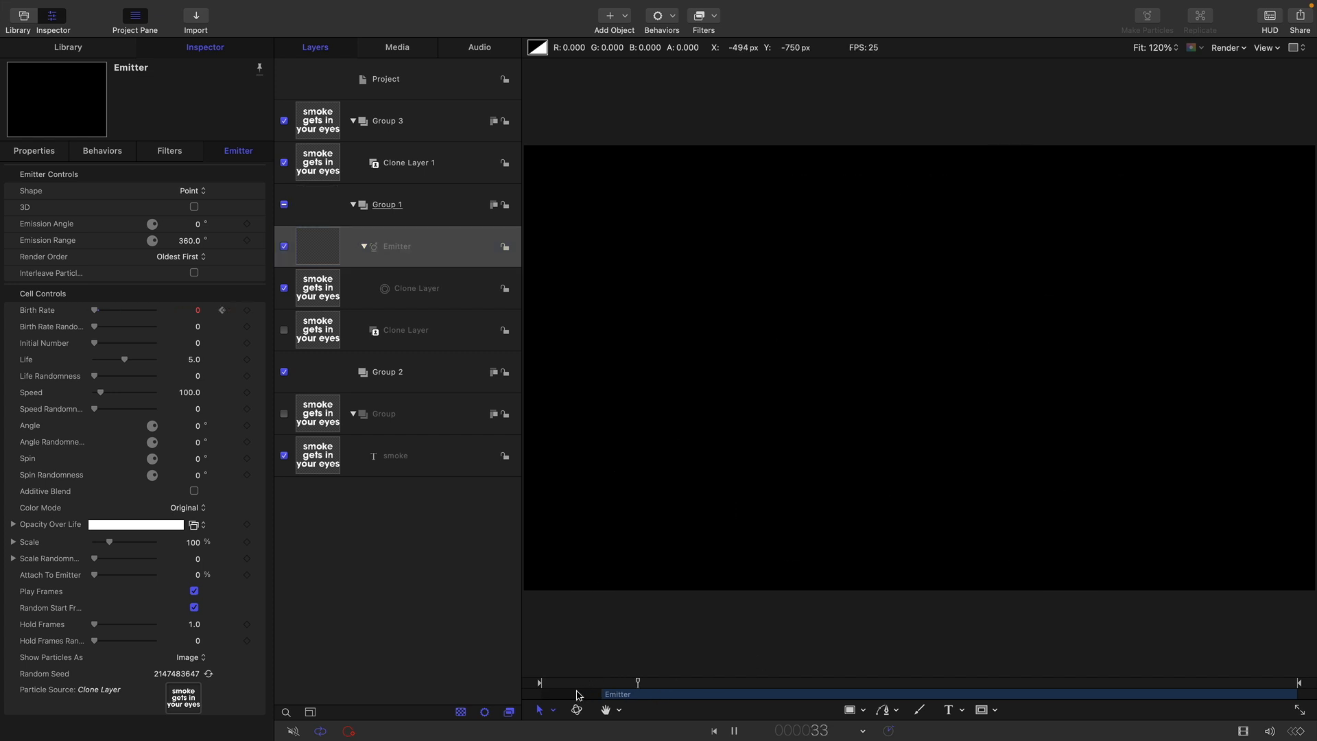
key(space)
Step: Mark the Emitter's in point at frame 20 so the layer starts there
drag(672, 684, 599, 708)
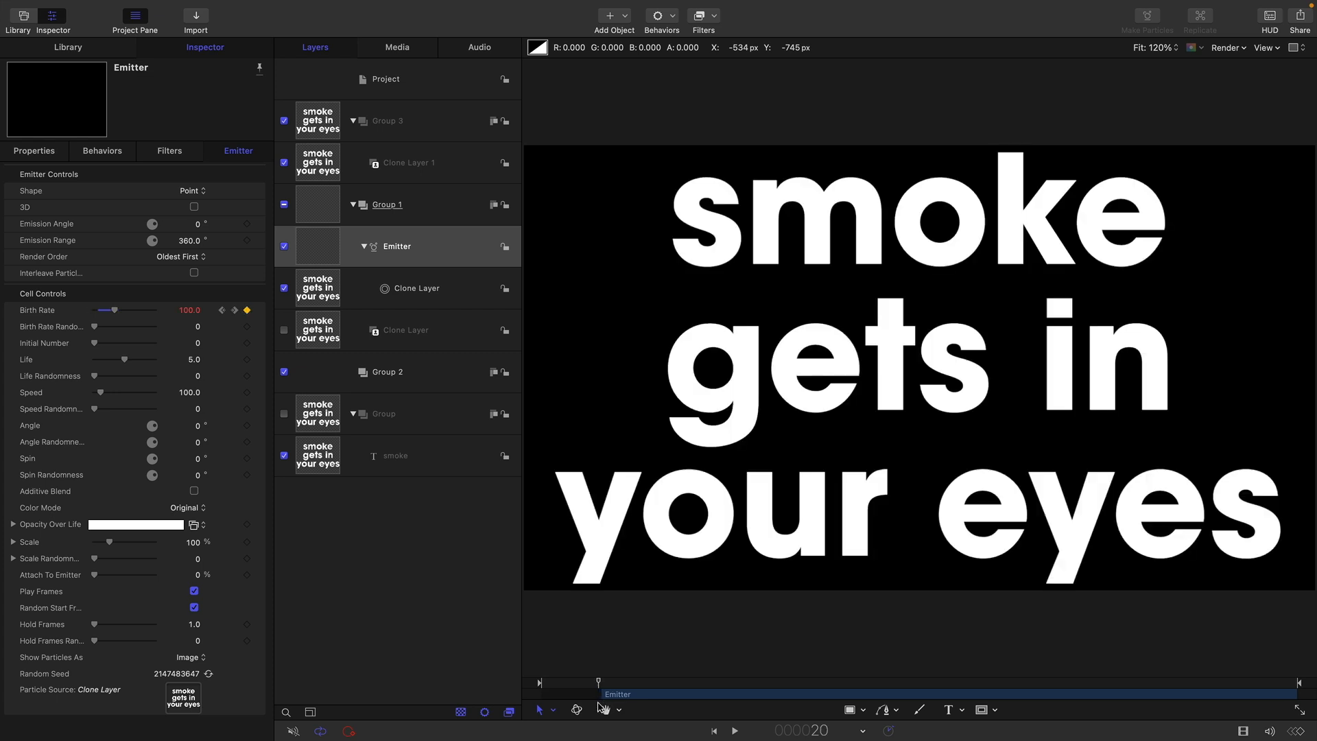
click(309, 245)
click(151, 7)
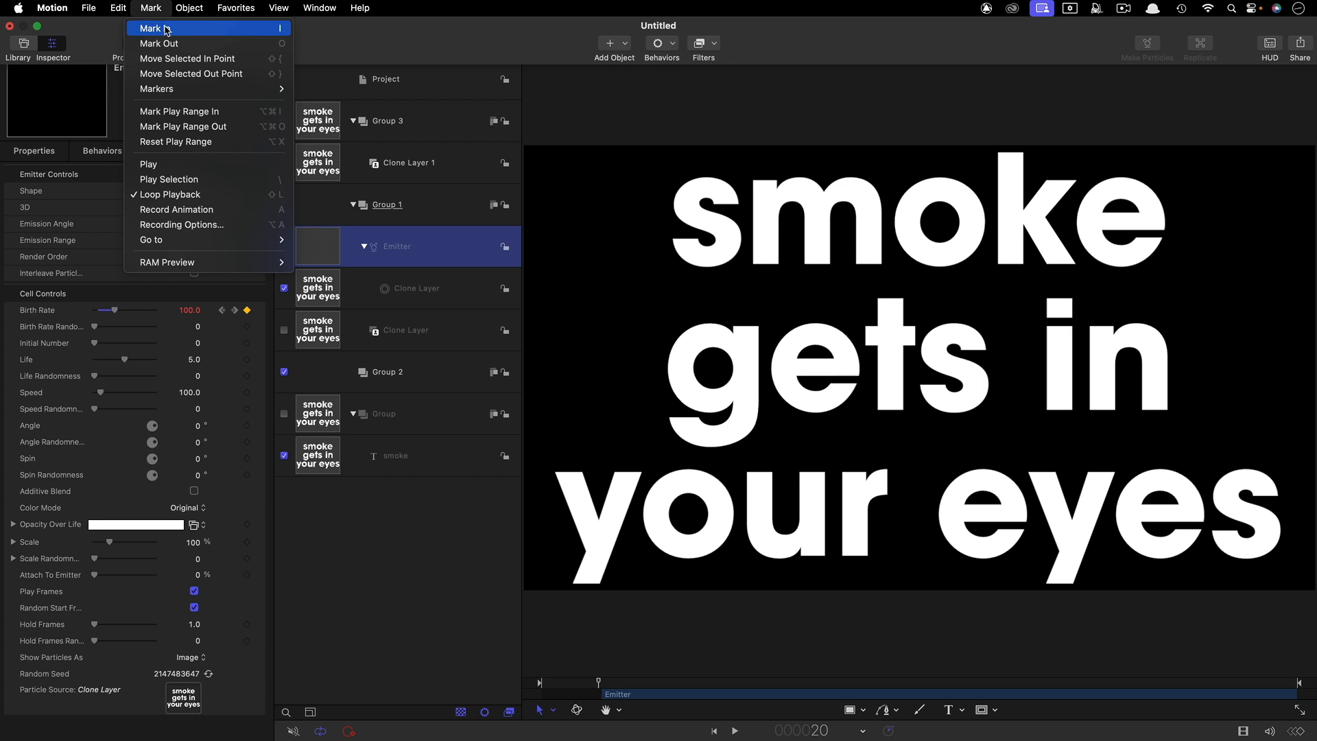
click(167, 29)
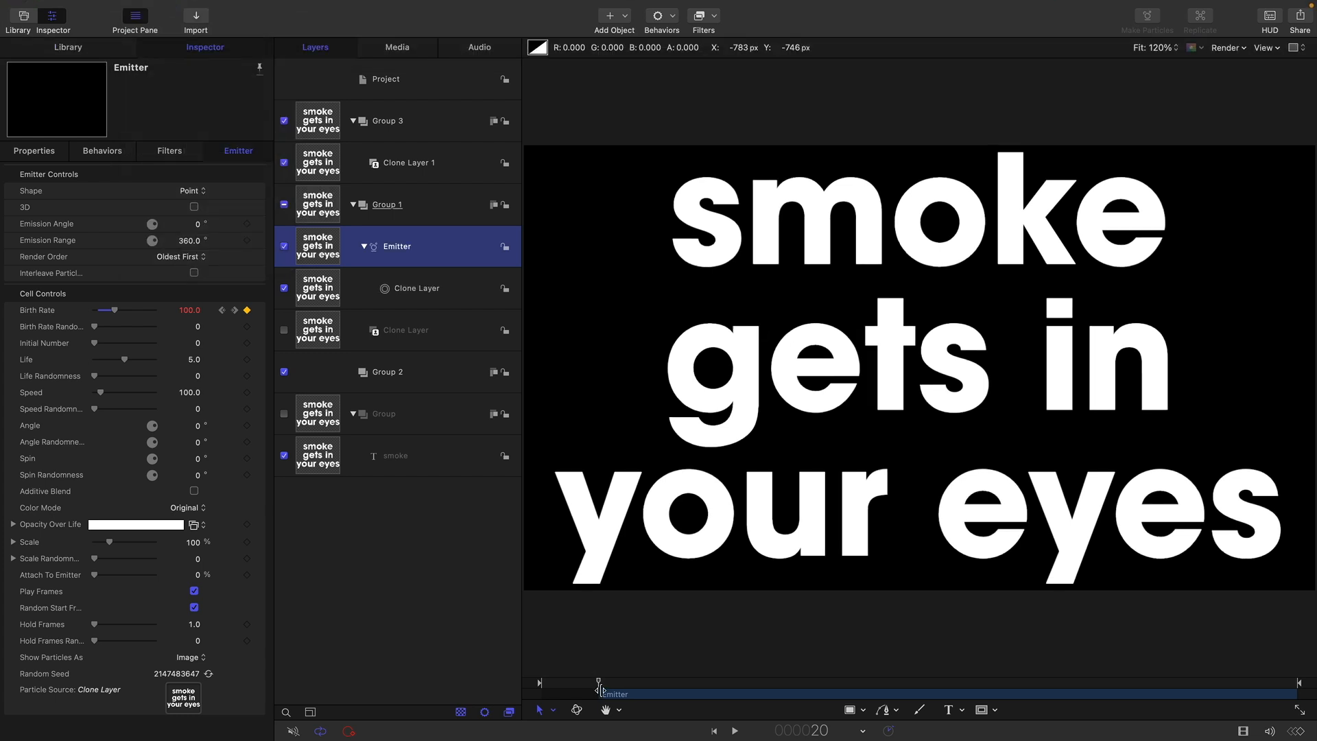
mouse_move(598, 684)
mouse_down()
mouse_move(581, 688)
mouse_move(668, 686)
mouse_move(638, 707)
mouse_move(593, 705)
mouse_move(616, 713)
mouse_move(583, 707)
mouse_move(635, 695)
mouse_move(598, 700)
mouse_up()
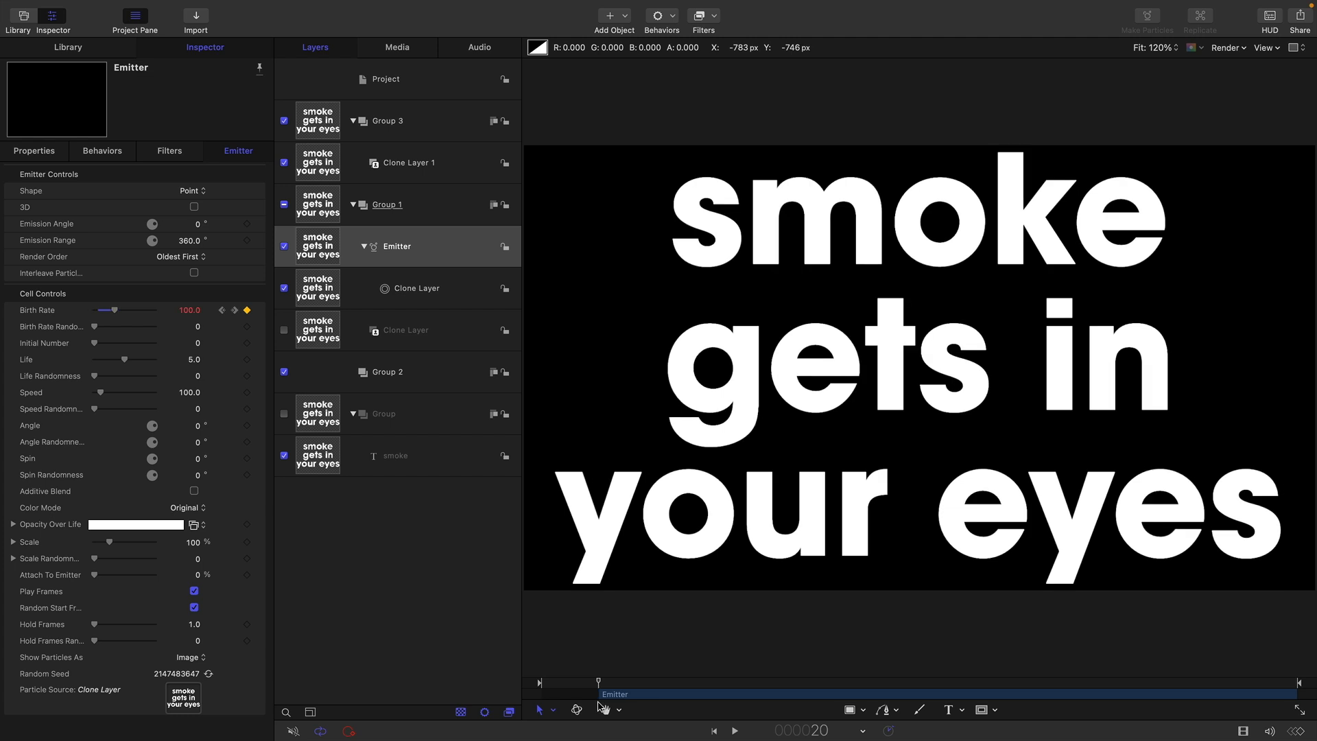
Step: Set the emitter's Emission Range to 120° and scrub forward to frame 87 to check the spread
click(188, 242)
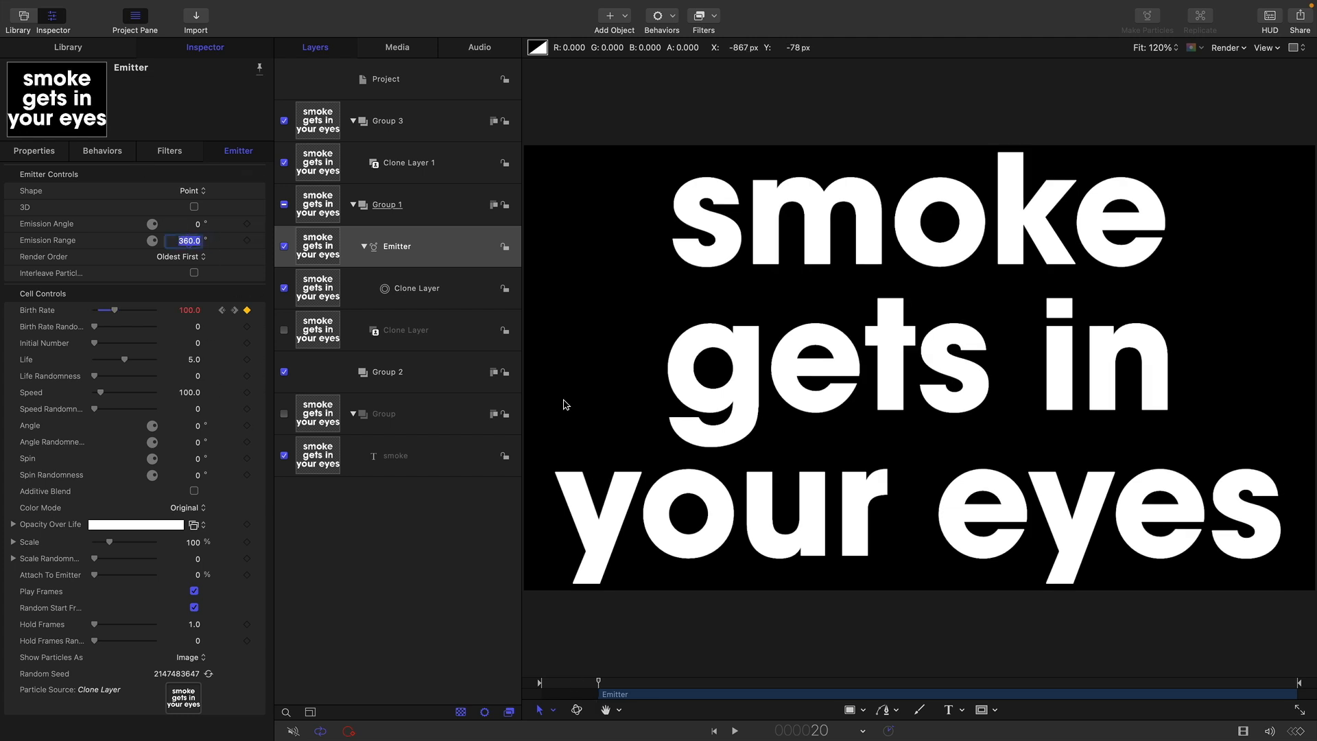
text(15)
click(620, 684)
drag(620, 683, 801, 734)
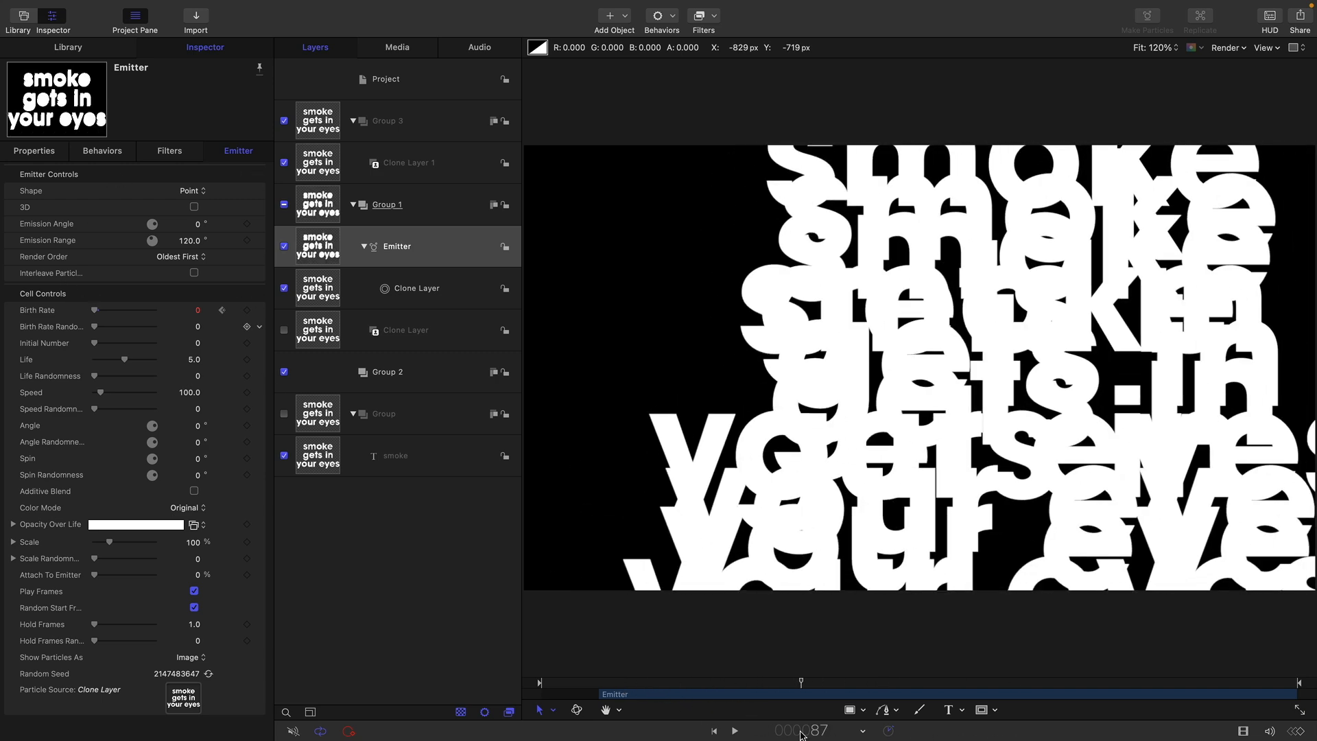
Step: Set the emitter's Emission Angle to 90° and play back the particle motion
drag(197, 225, 203, 222)
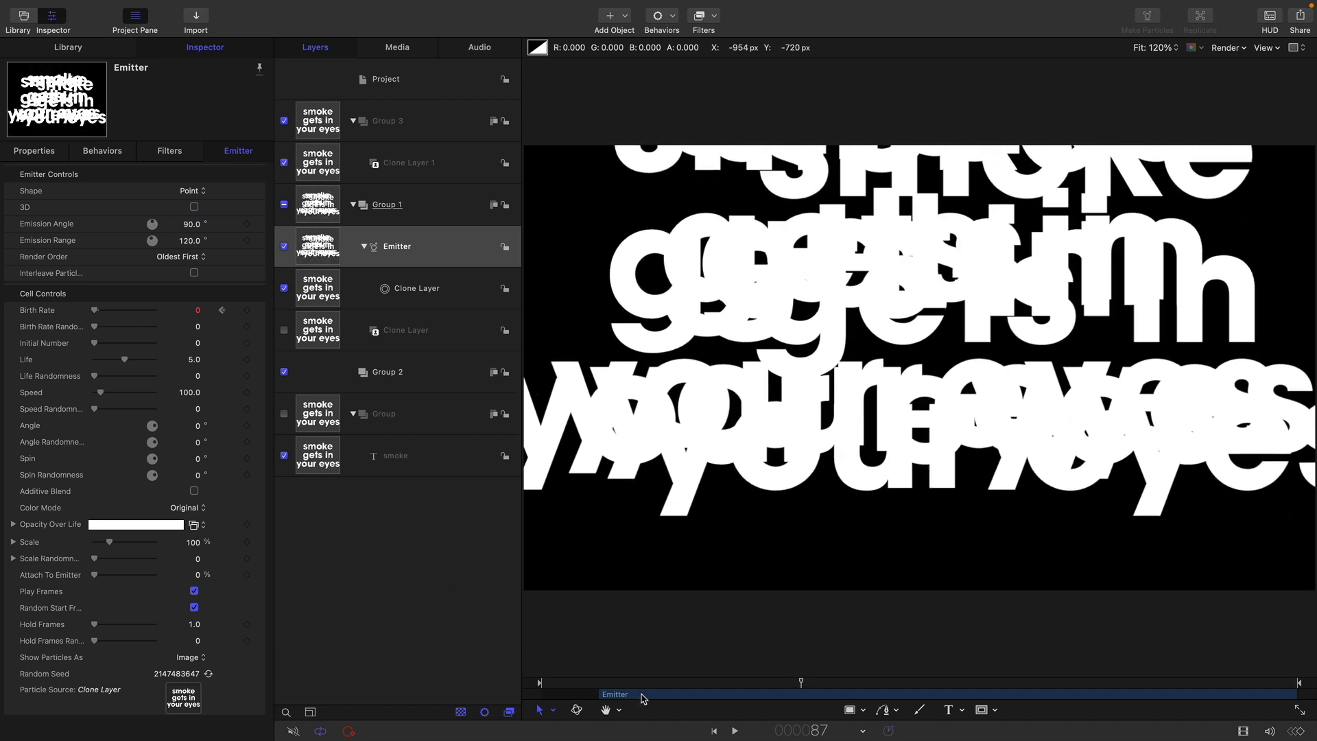
click(579, 684)
key(space)
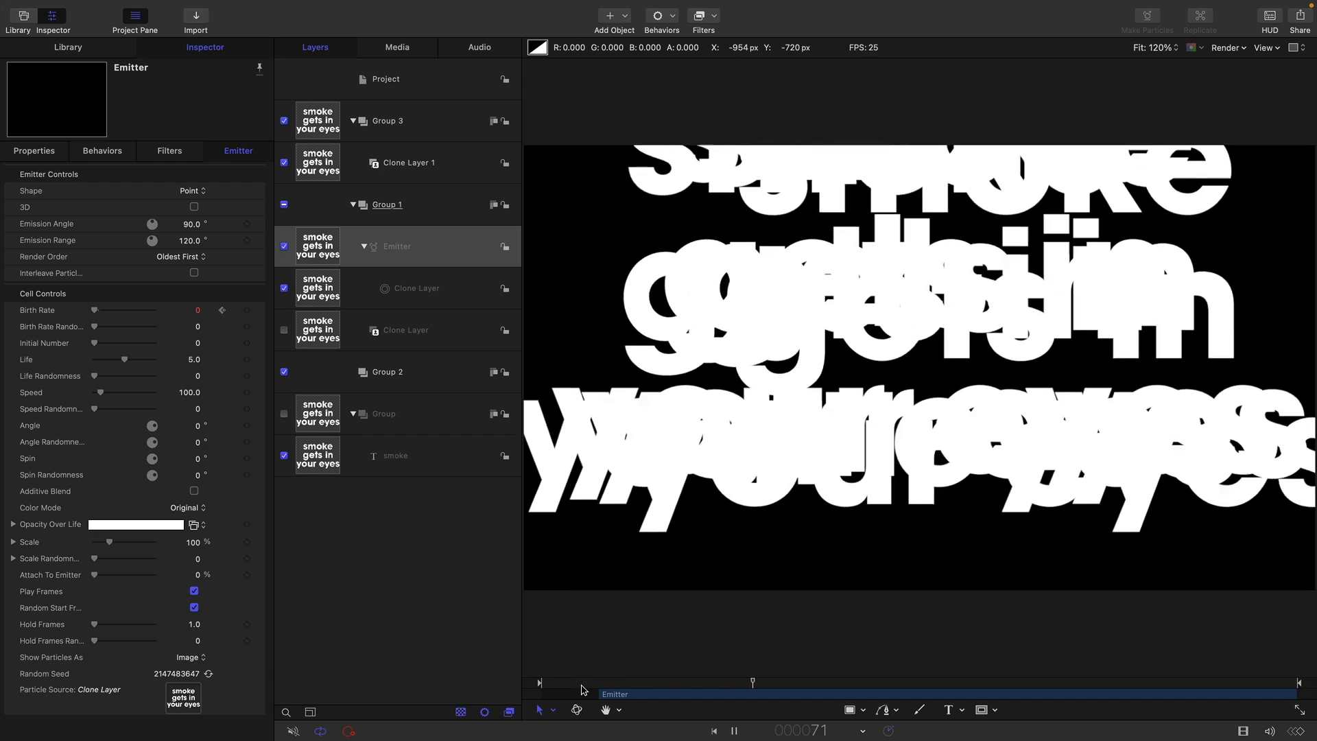
key(space)
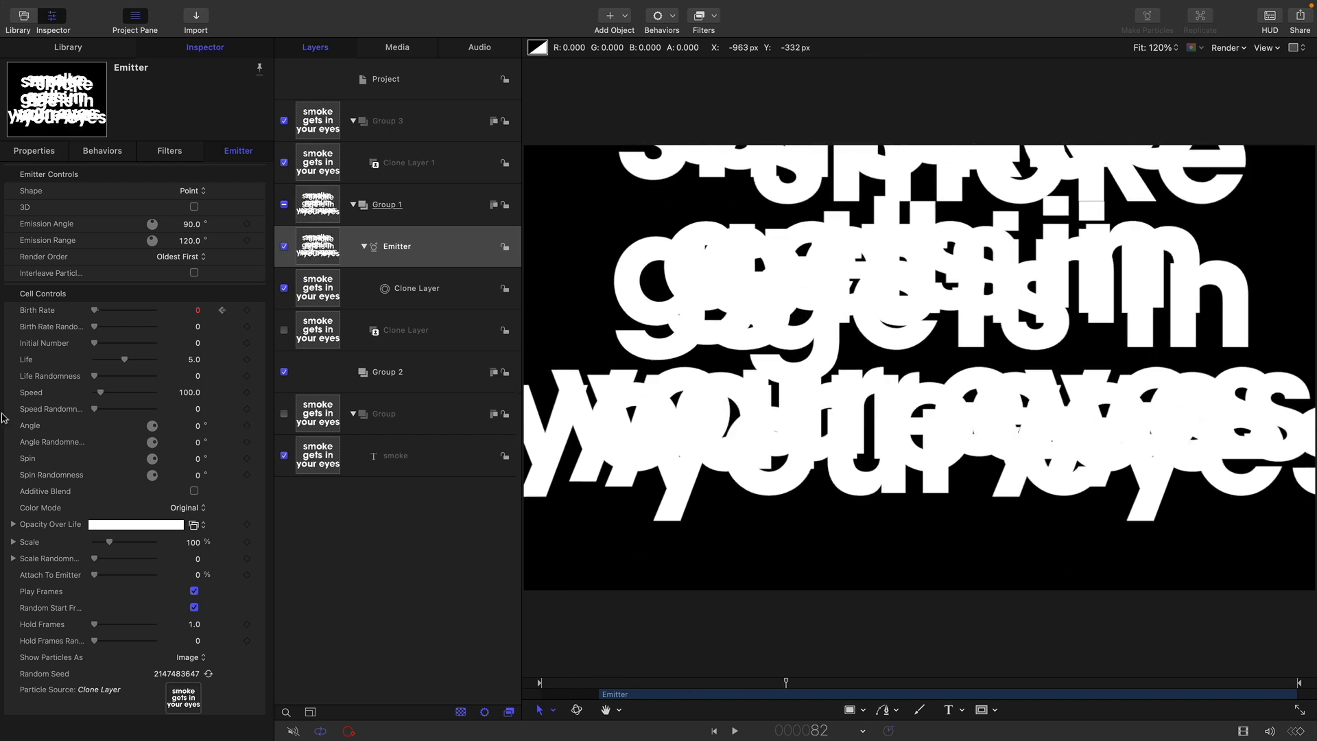
Step: Set the emitter's Speed and Speed Randomness both to 150 and play back the result
click(190, 393)
text(150)
key(Tab)
text(15)
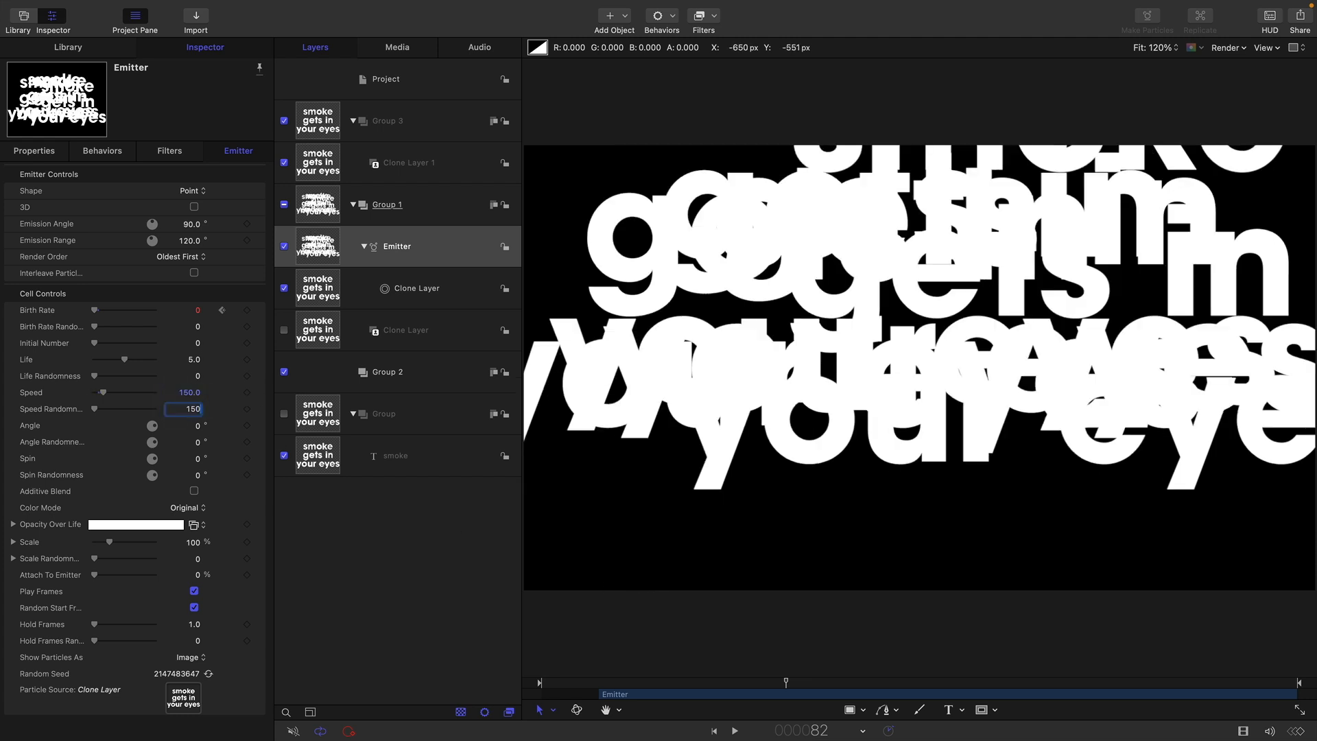
text(0)
key(Return)
click(573, 682)
key(space)
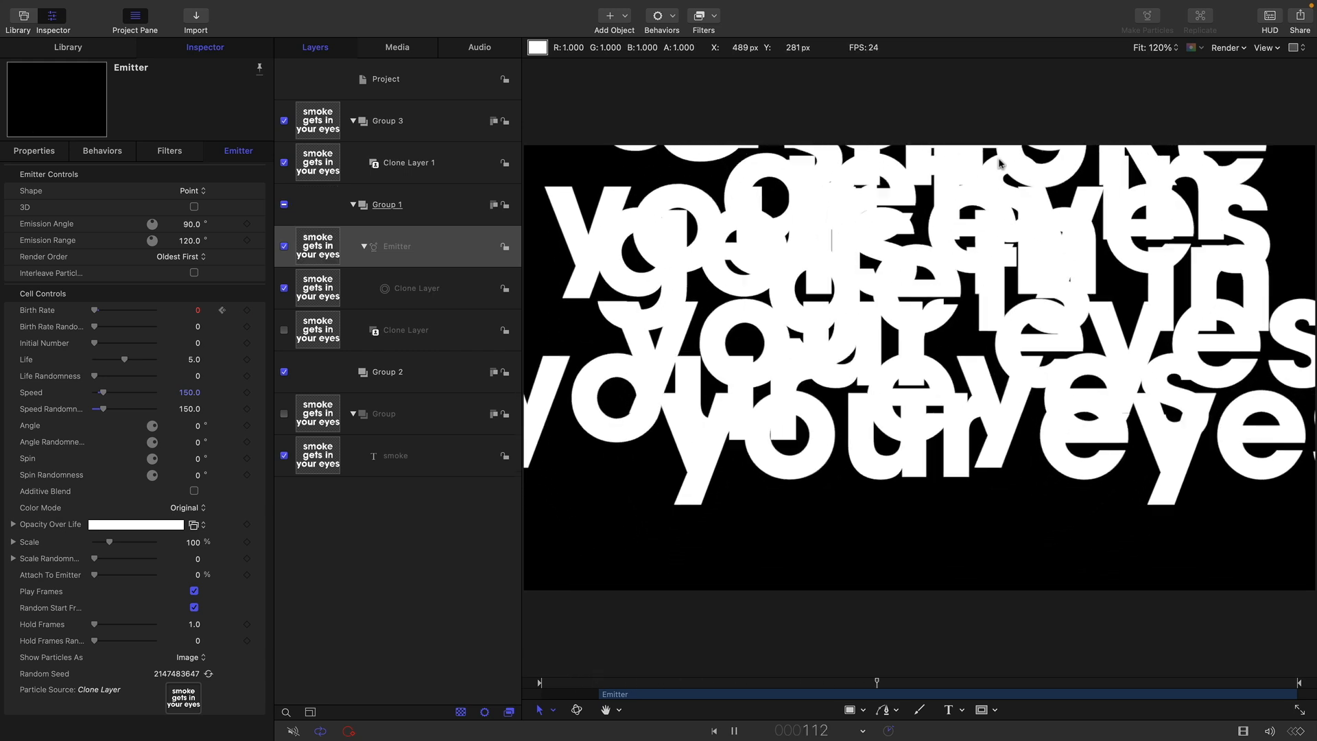
key(space)
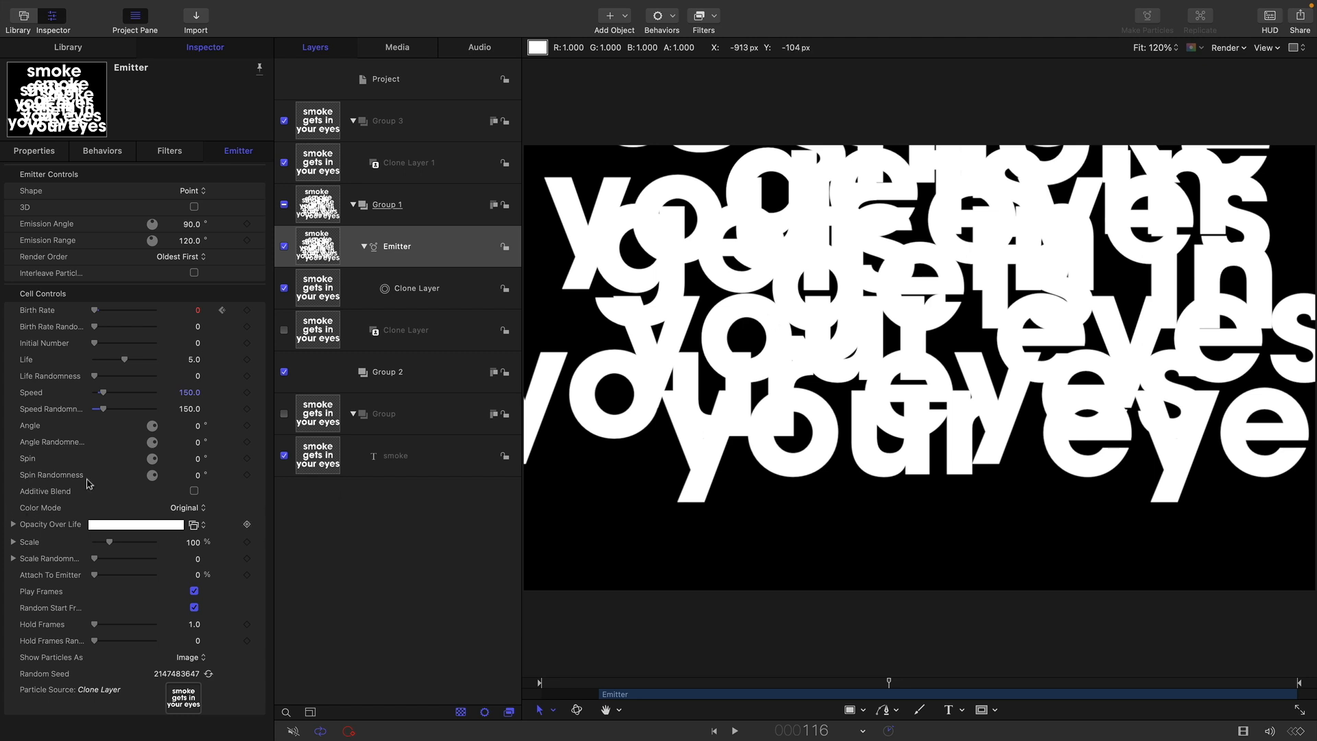
Step: Set the particles' Life to 8
click(195, 359)
text(8)
key(Return)
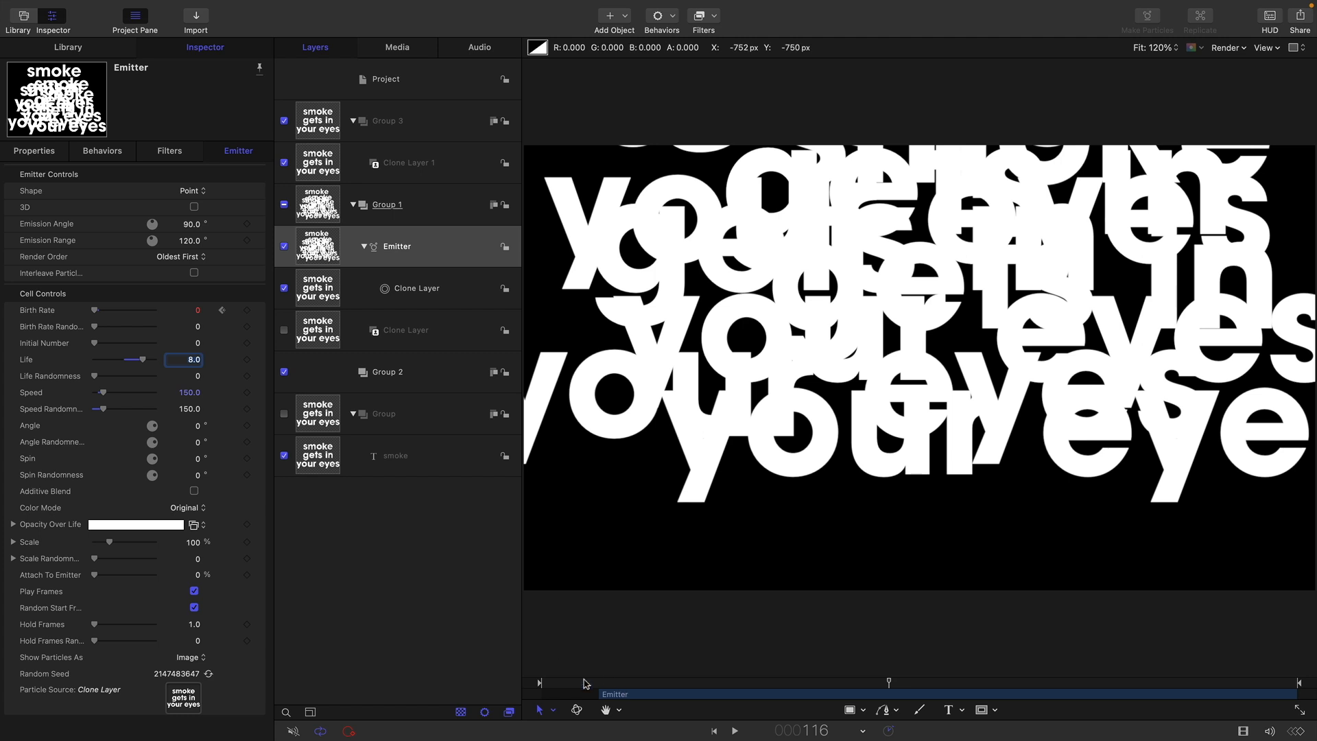
Step: Add an opacity tag at 2% in the Opacity Over Life gradient and set the starting tag's opacity to 0%
click(13, 526)
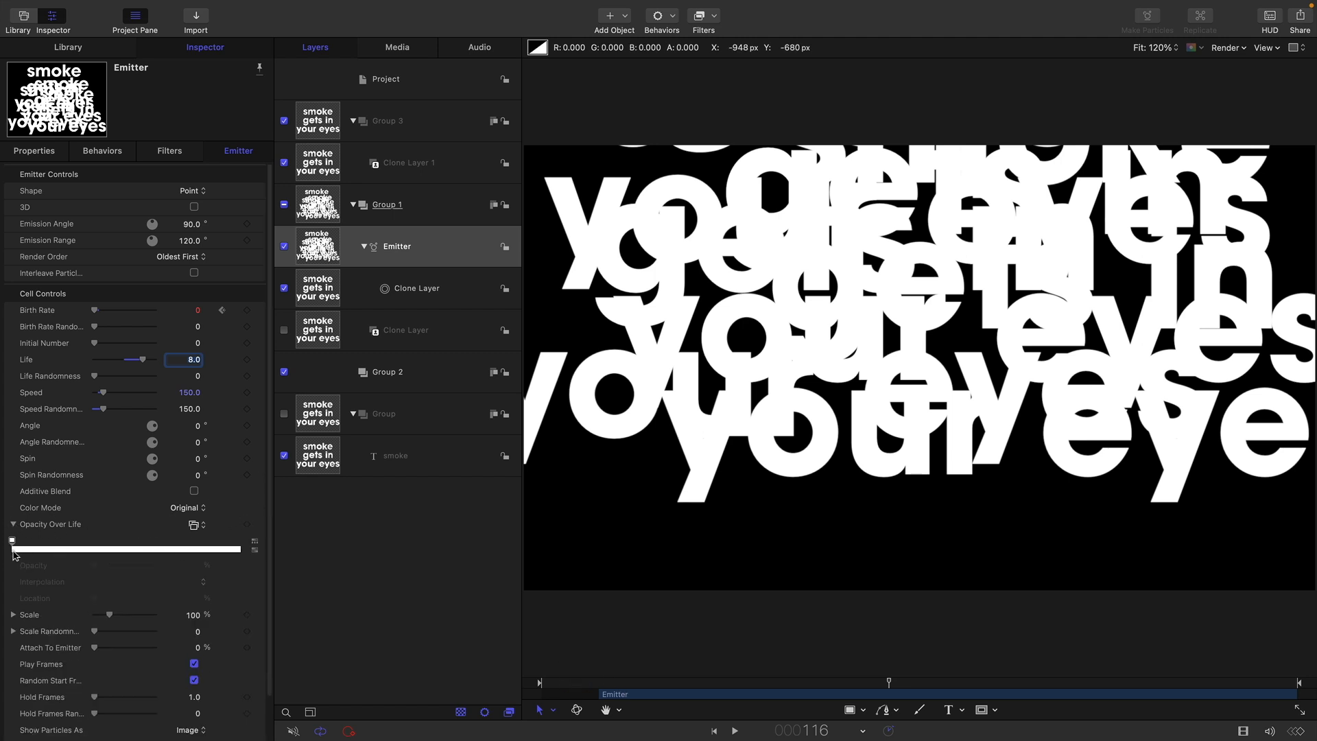
click(17, 550)
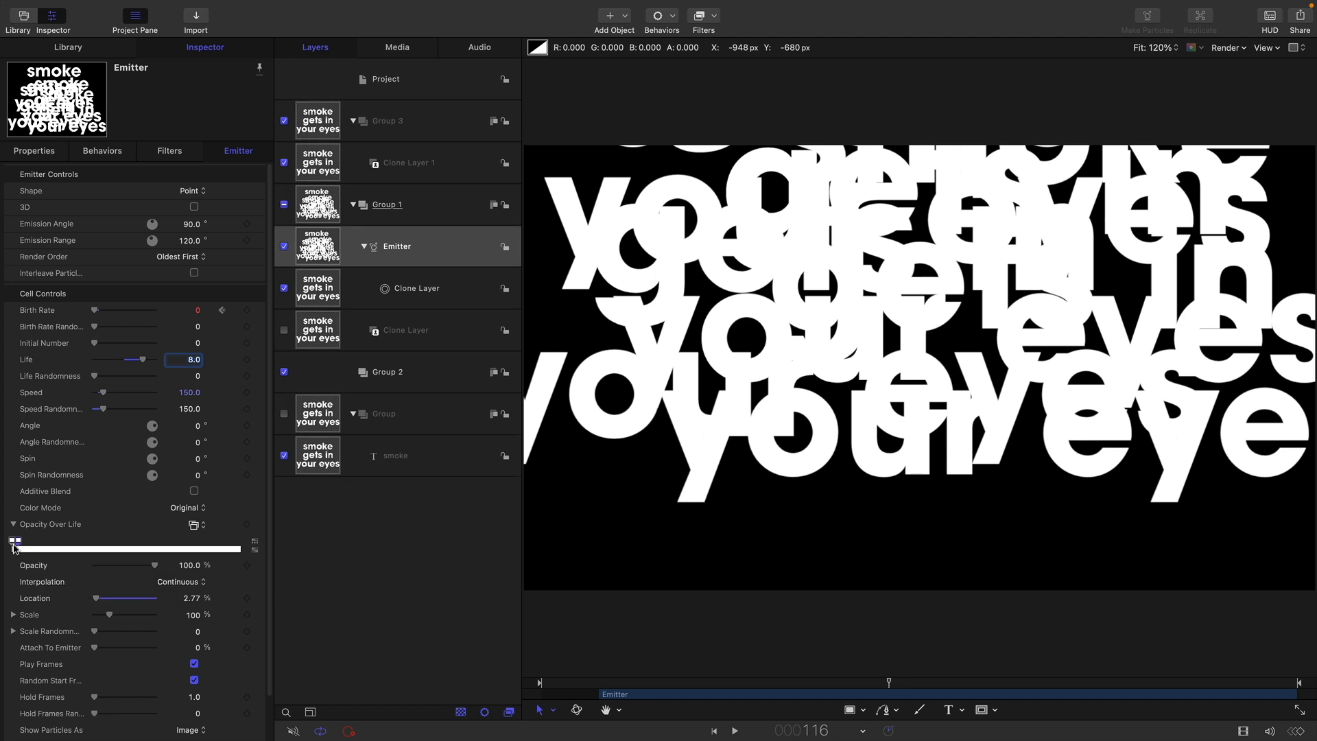
click(190, 599)
text(2)
key(Return)
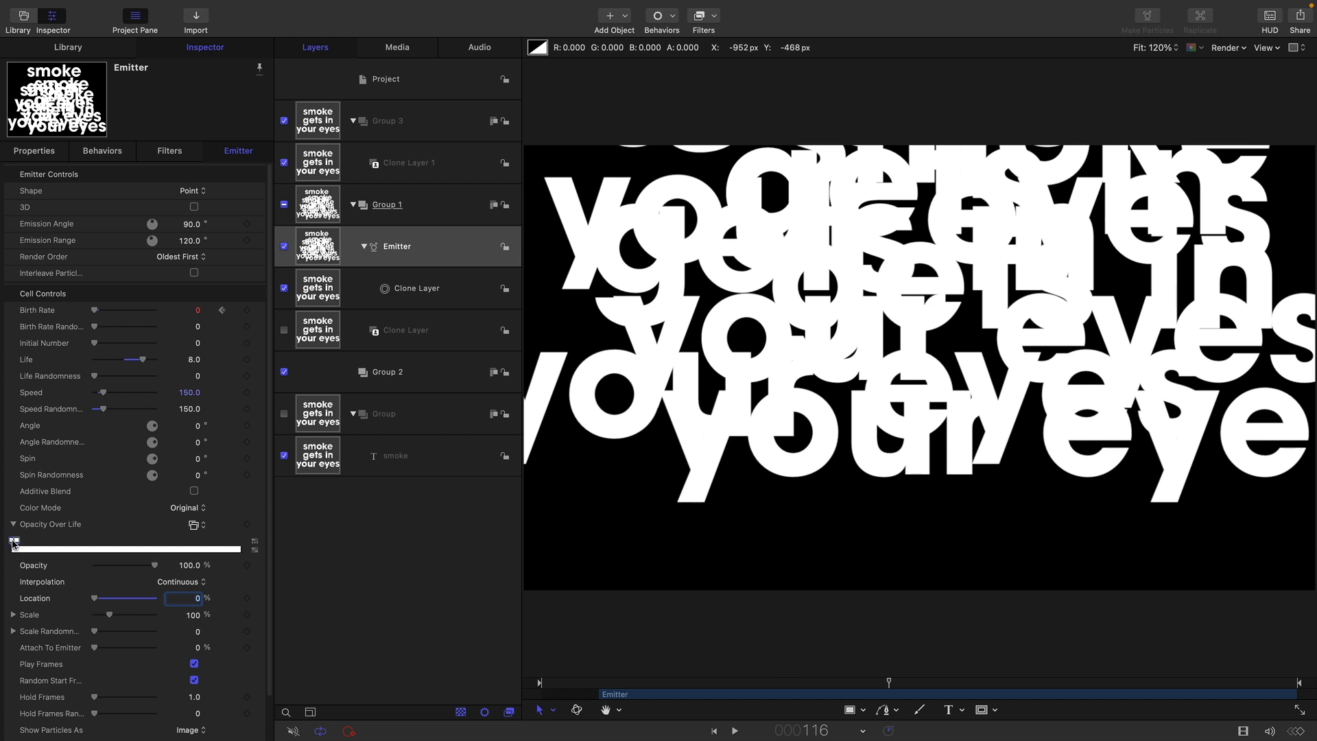
drag(155, 566, 0, 554)
Step: Add another opacity tag at the 100% end of the Opacity Over Life gradient and set its opacity to 0%
click(213, 548)
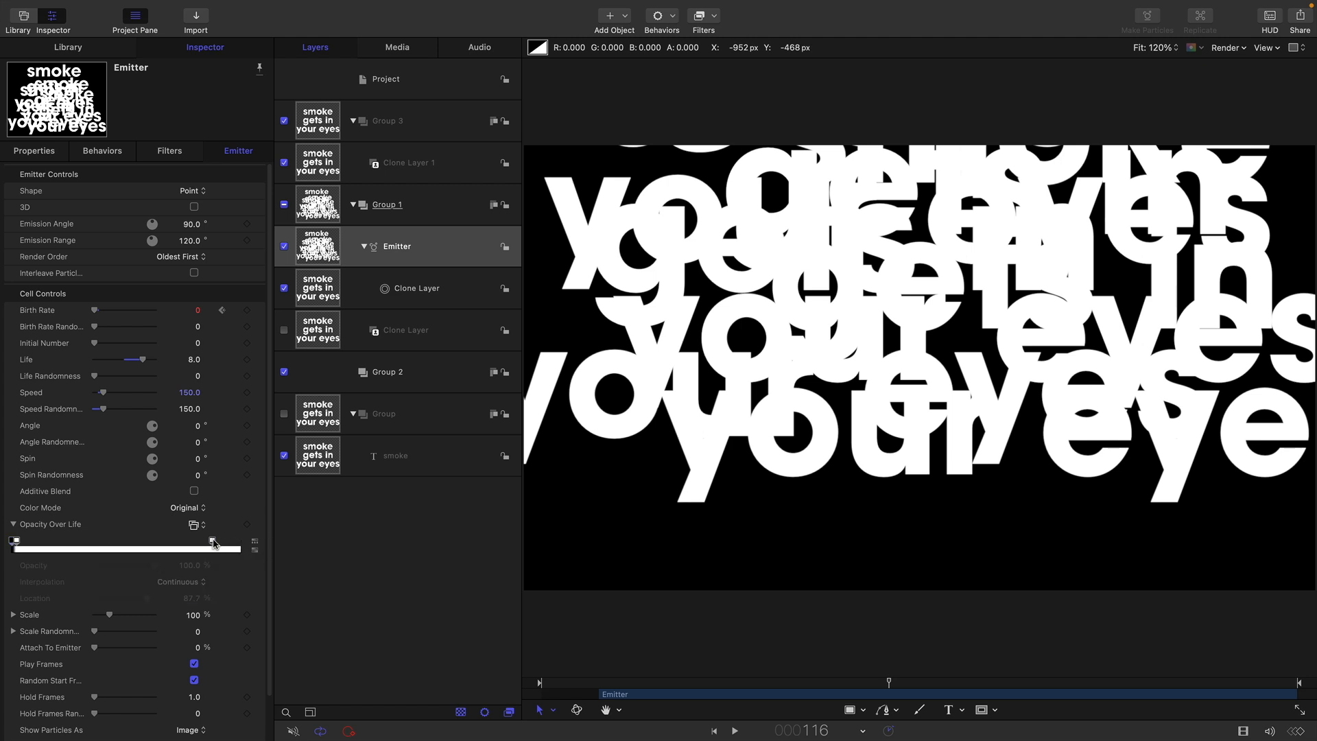
drag(212, 541, 268, 539)
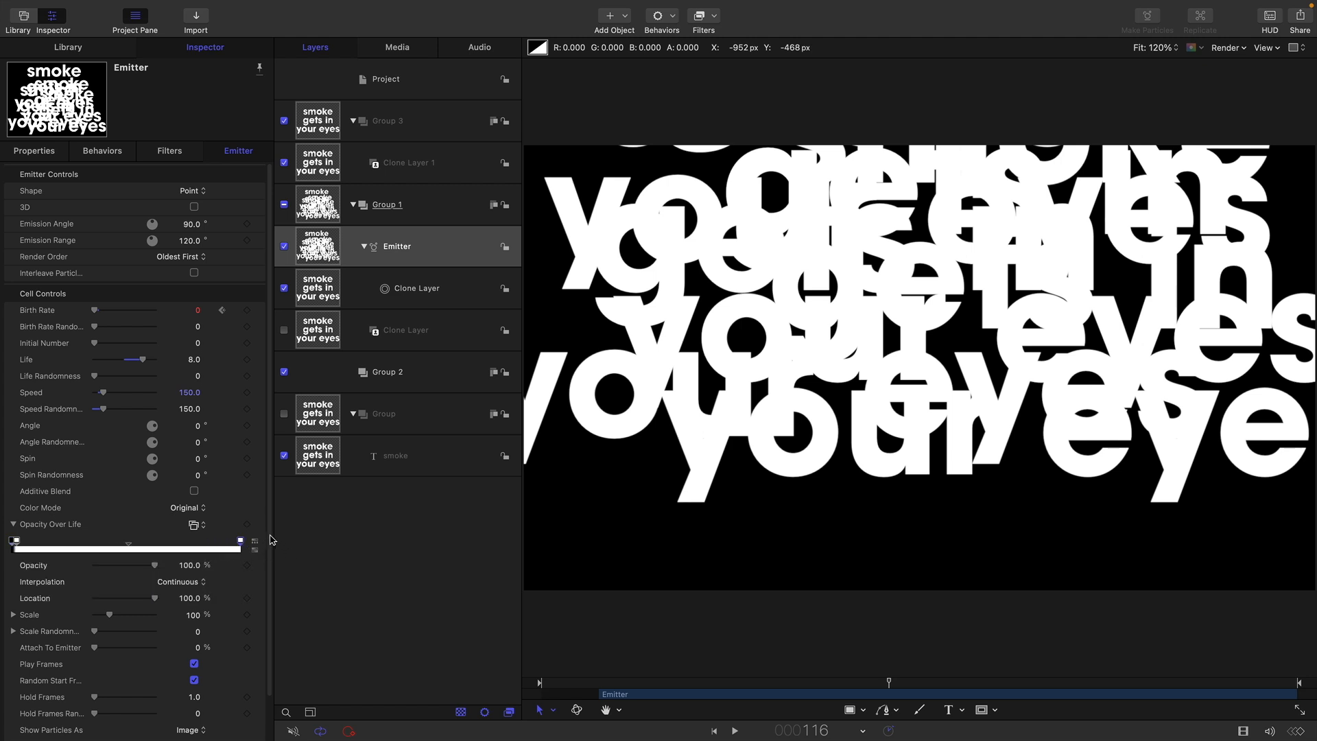
drag(154, 565, 77, 568)
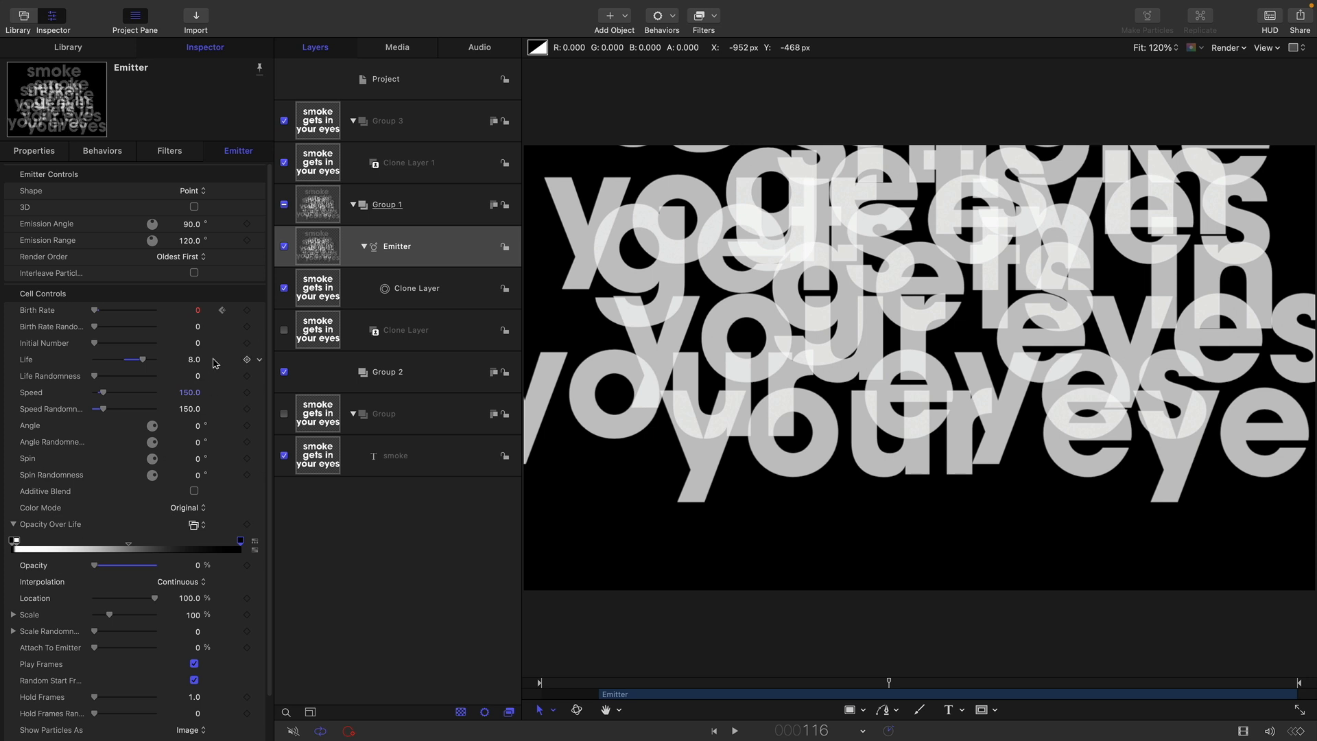
Step: Set the particles' Life Randomness to 2 and play back the fade-out
click(198, 382)
text(2)
key(Return)
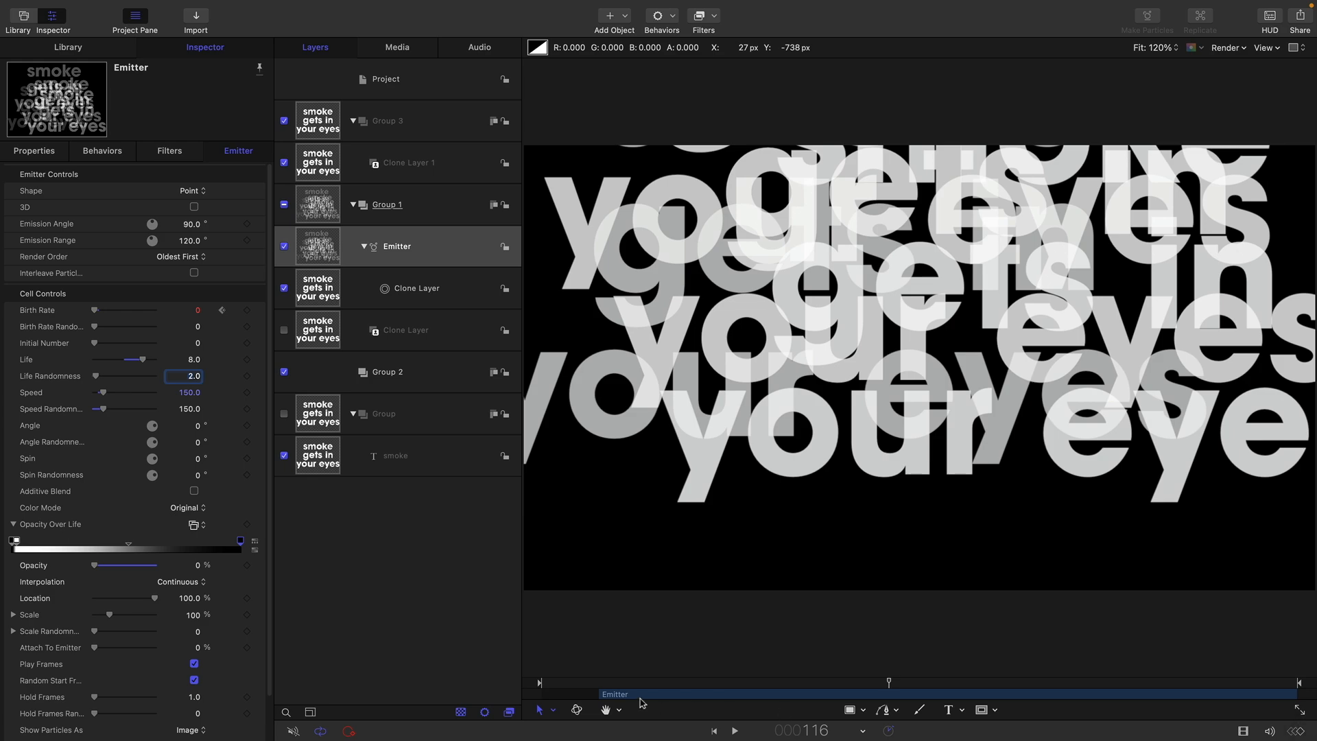
click(575, 683)
key(space)
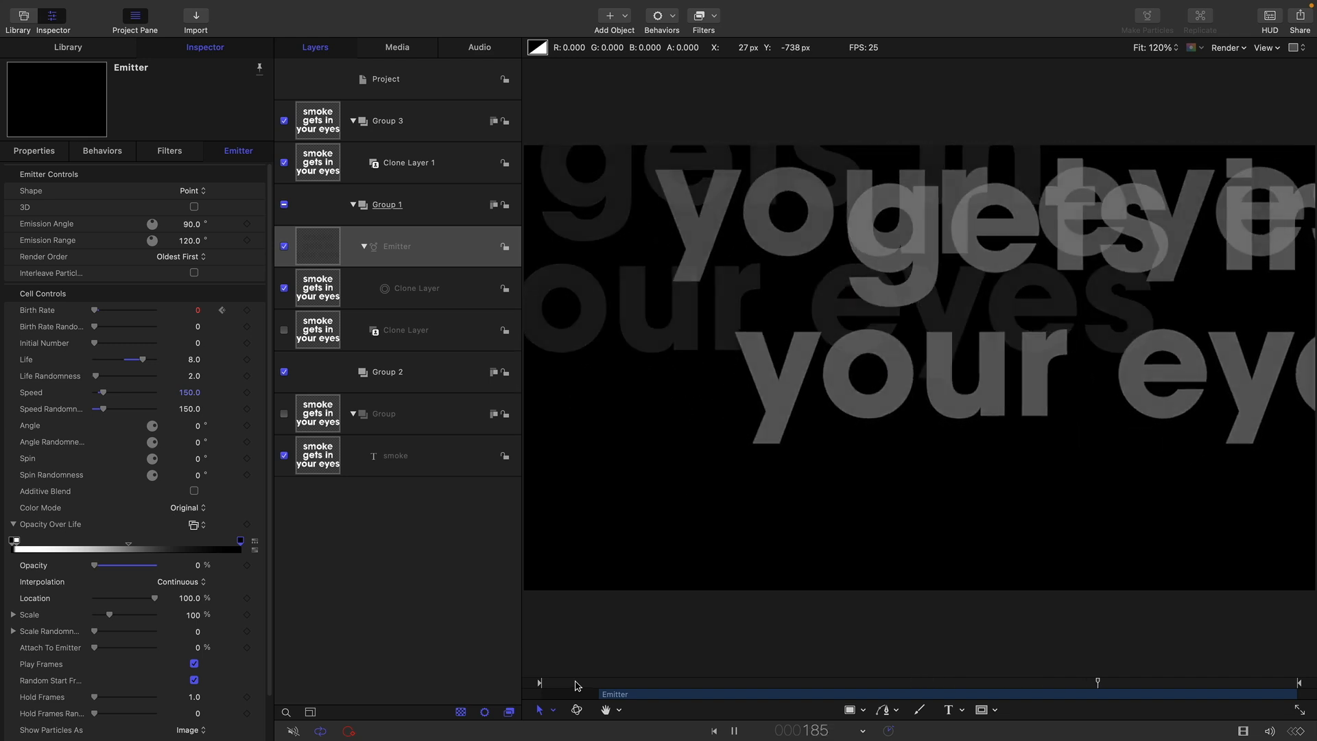
key(space)
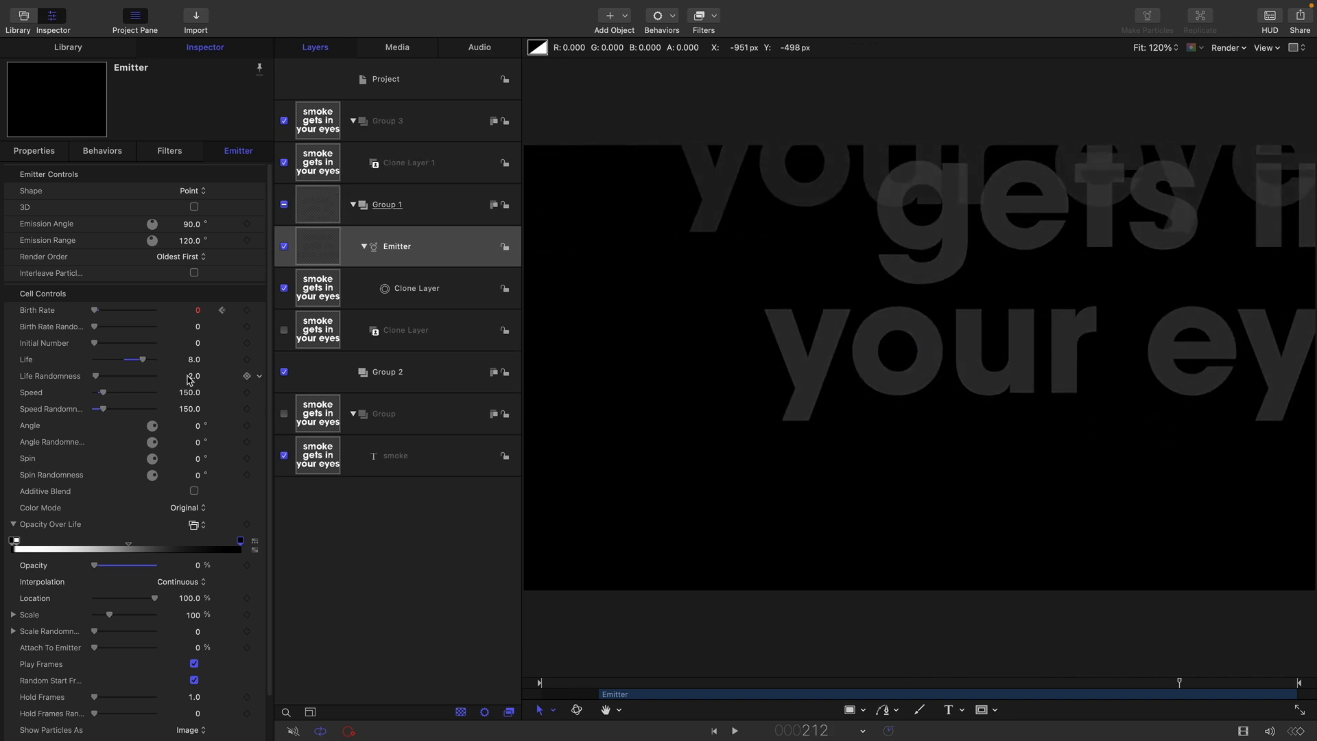
Step: Set the particles' Life Randomness to 3 and scrub back to frame 30
click(193, 376)
text(3)
key(Return)
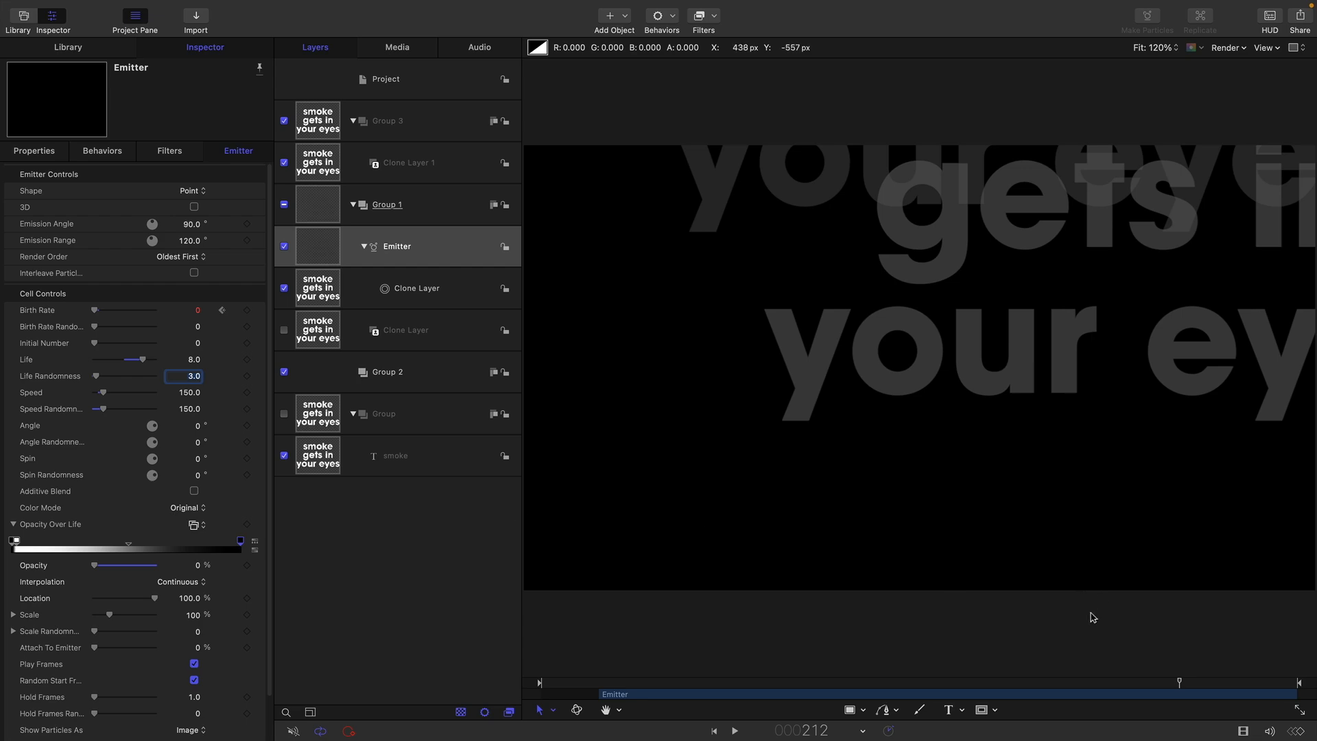
click(809, 683)
drag(810, 685, 629, 696)
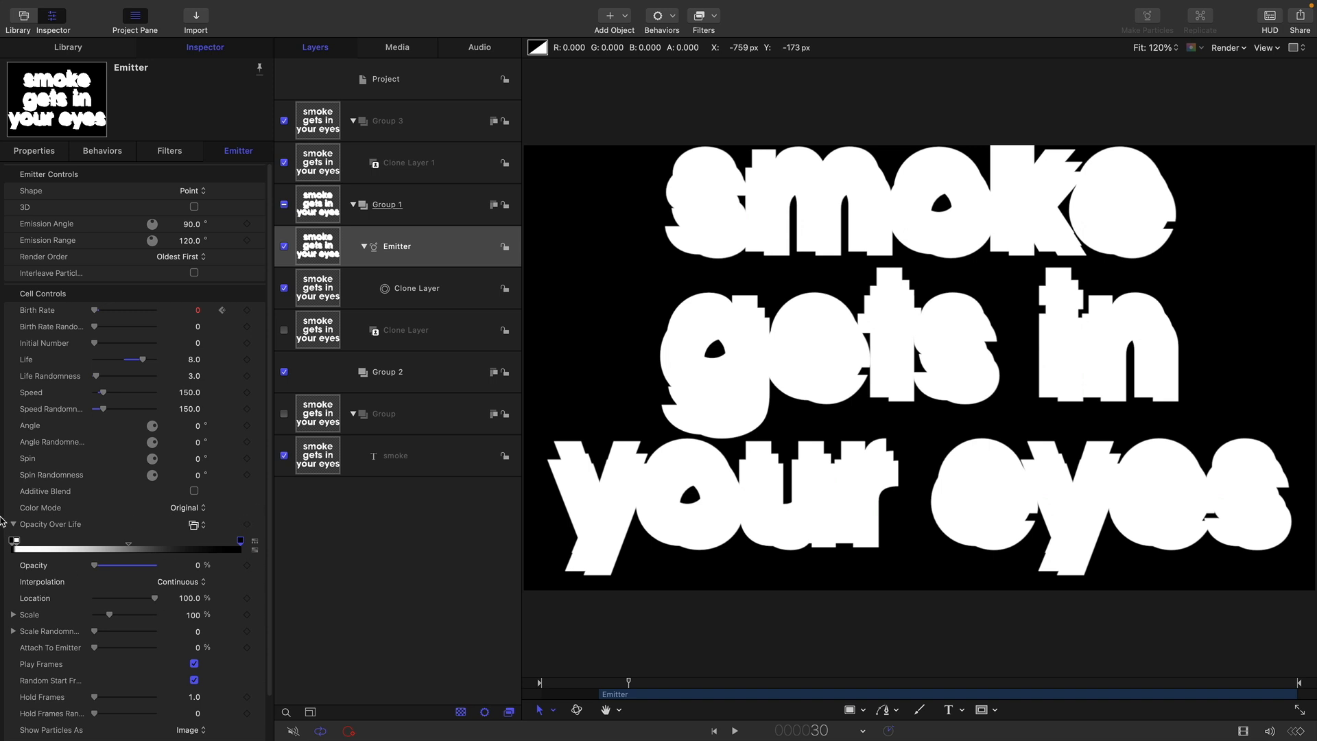
Step: Set the emitter's Color Mode to Colorize with a grey of 60% brightness and play back the particles
click(190, 508)
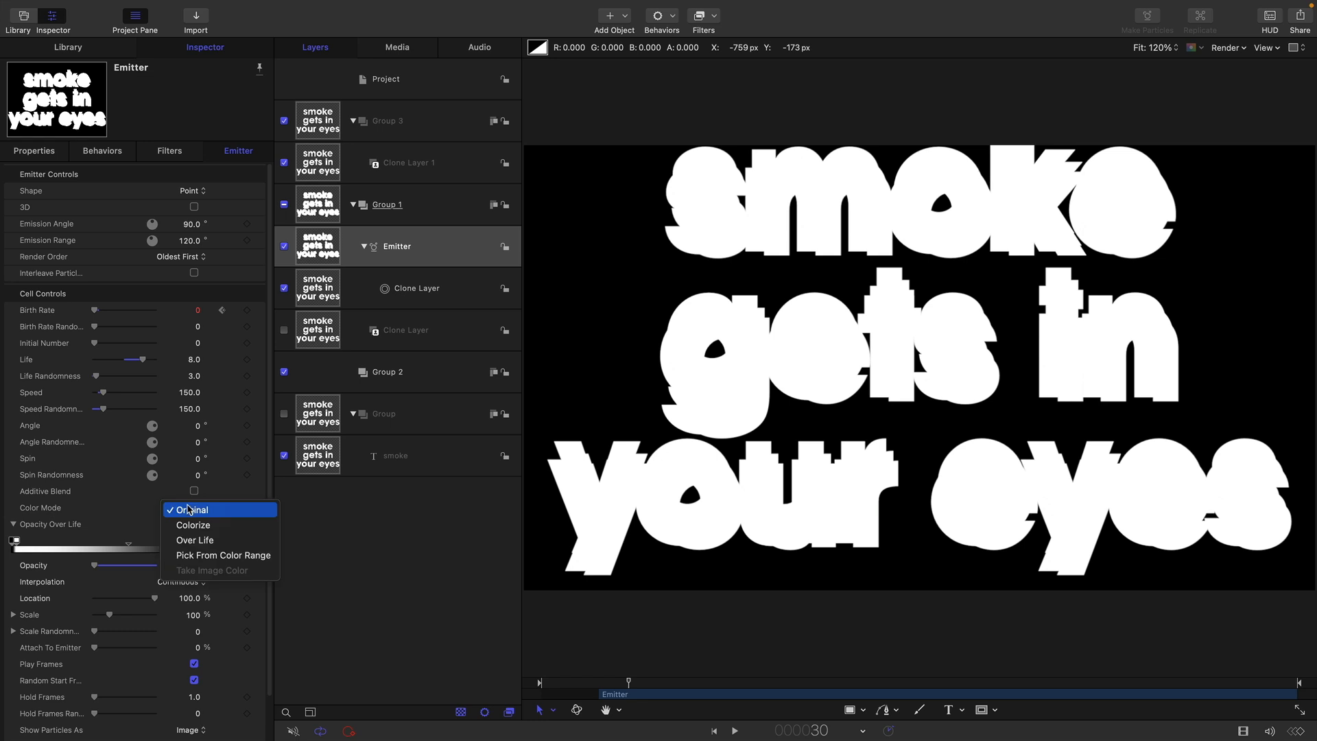
click(194, 526)
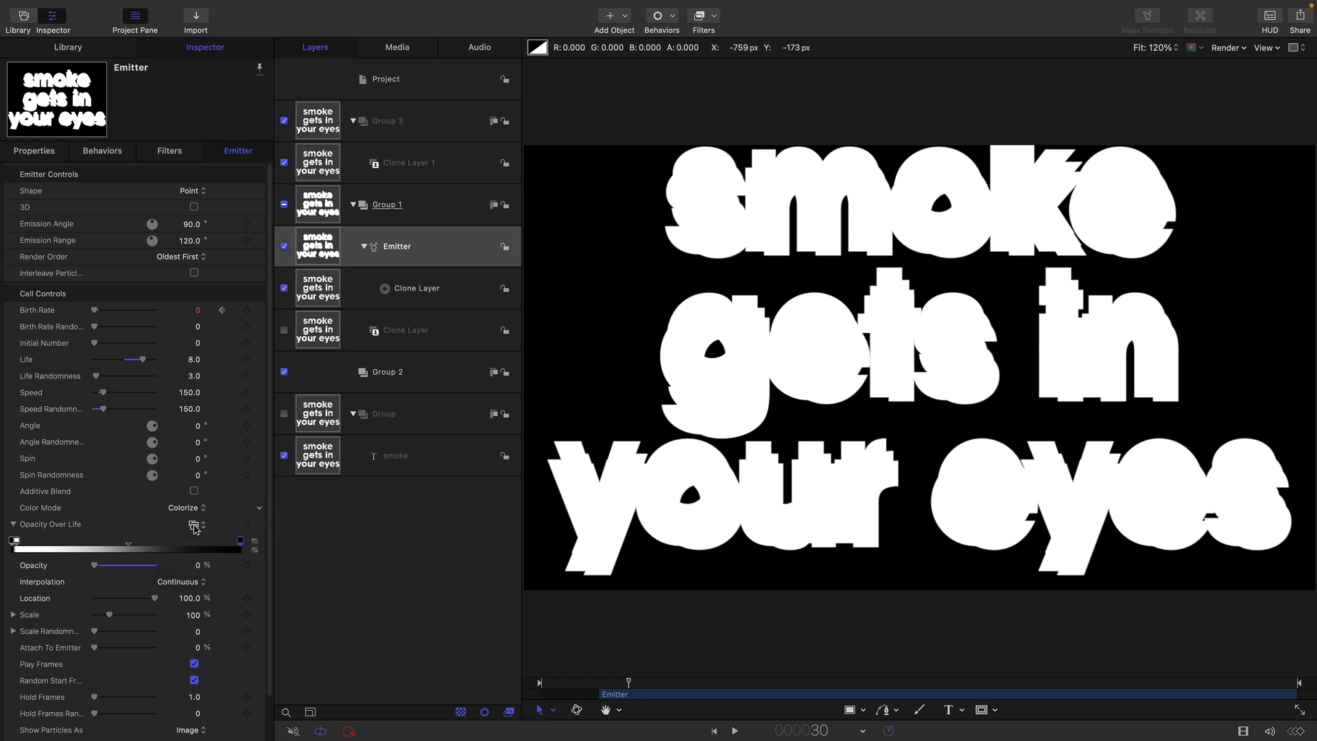
click(186, 525)
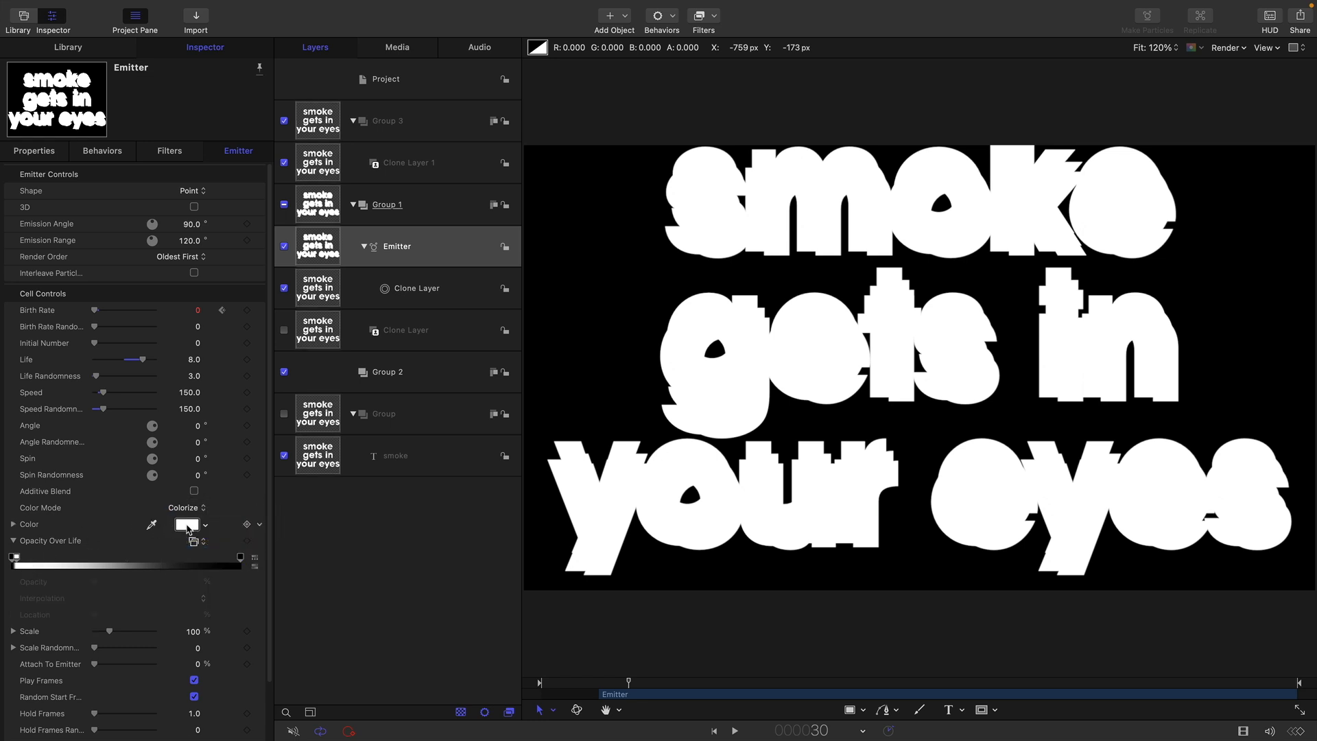
drag(731, 381, 642, 401)
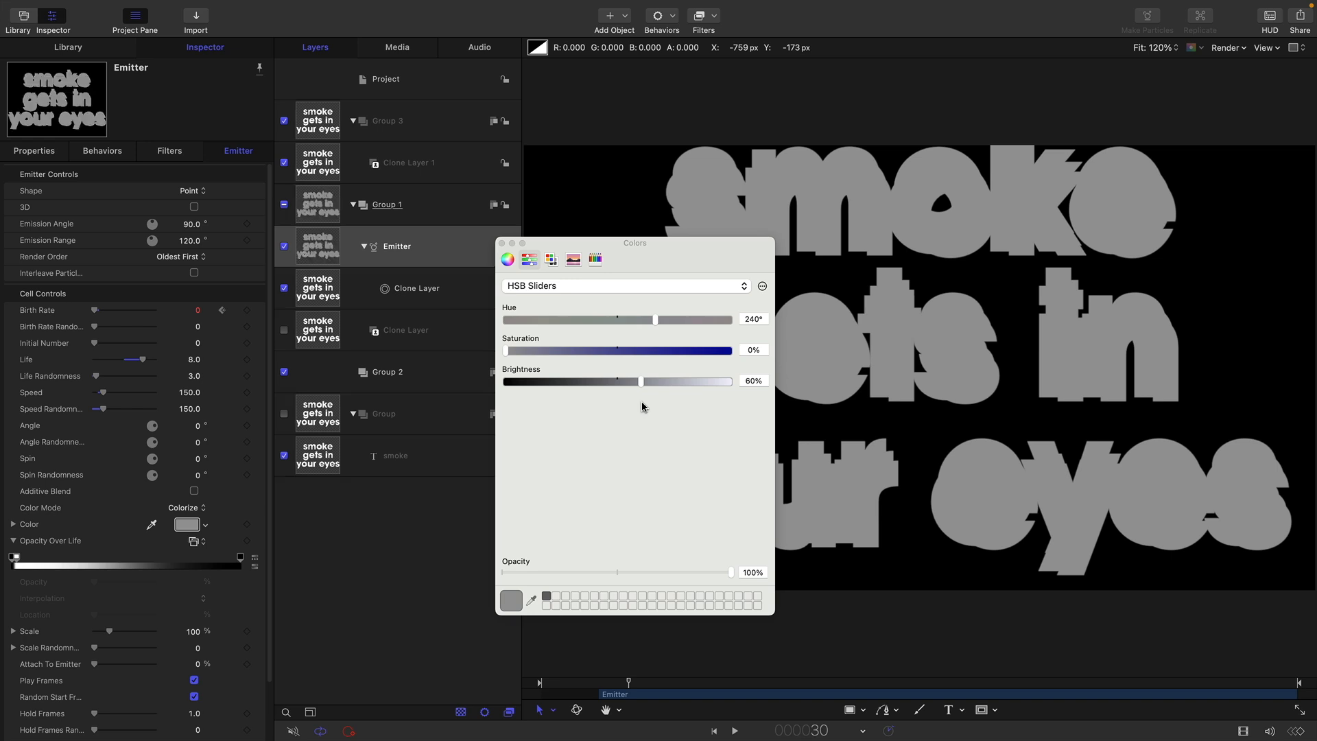
click(502, 243)
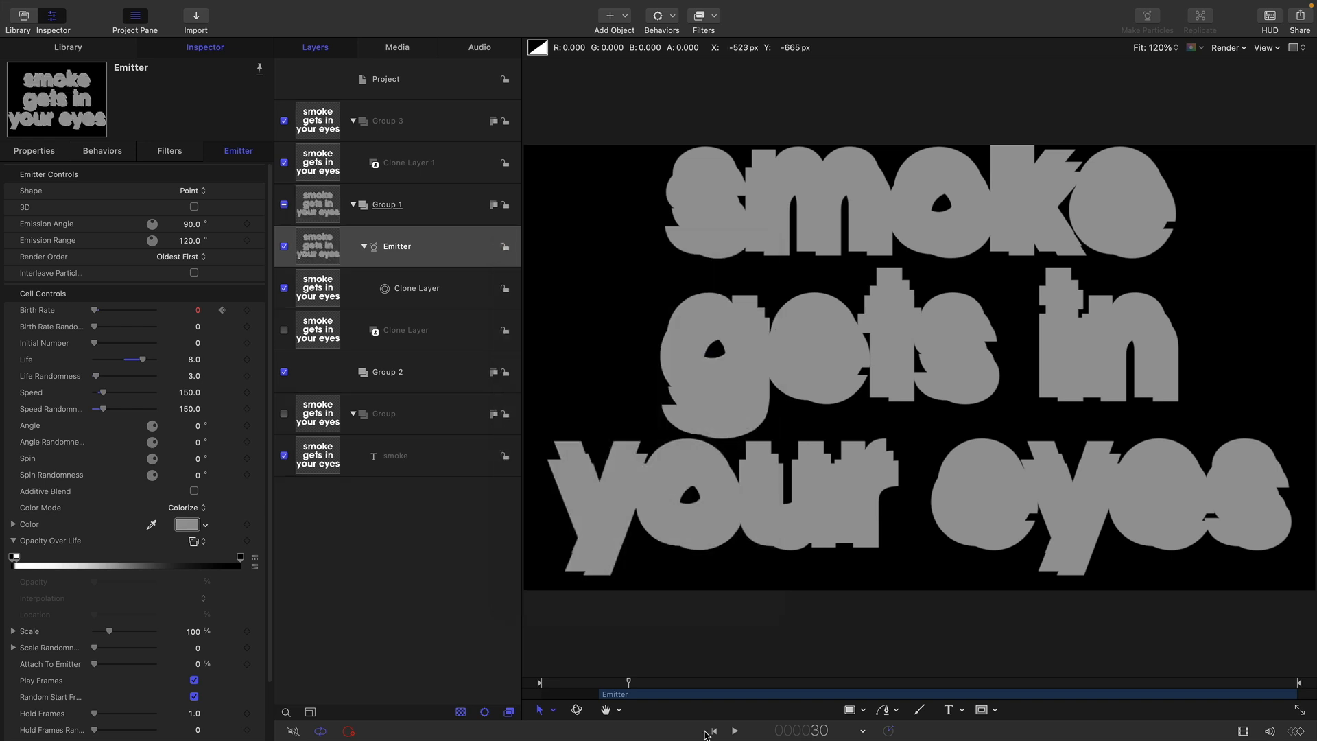
drag(628, 684, 625, 686)
key(space)
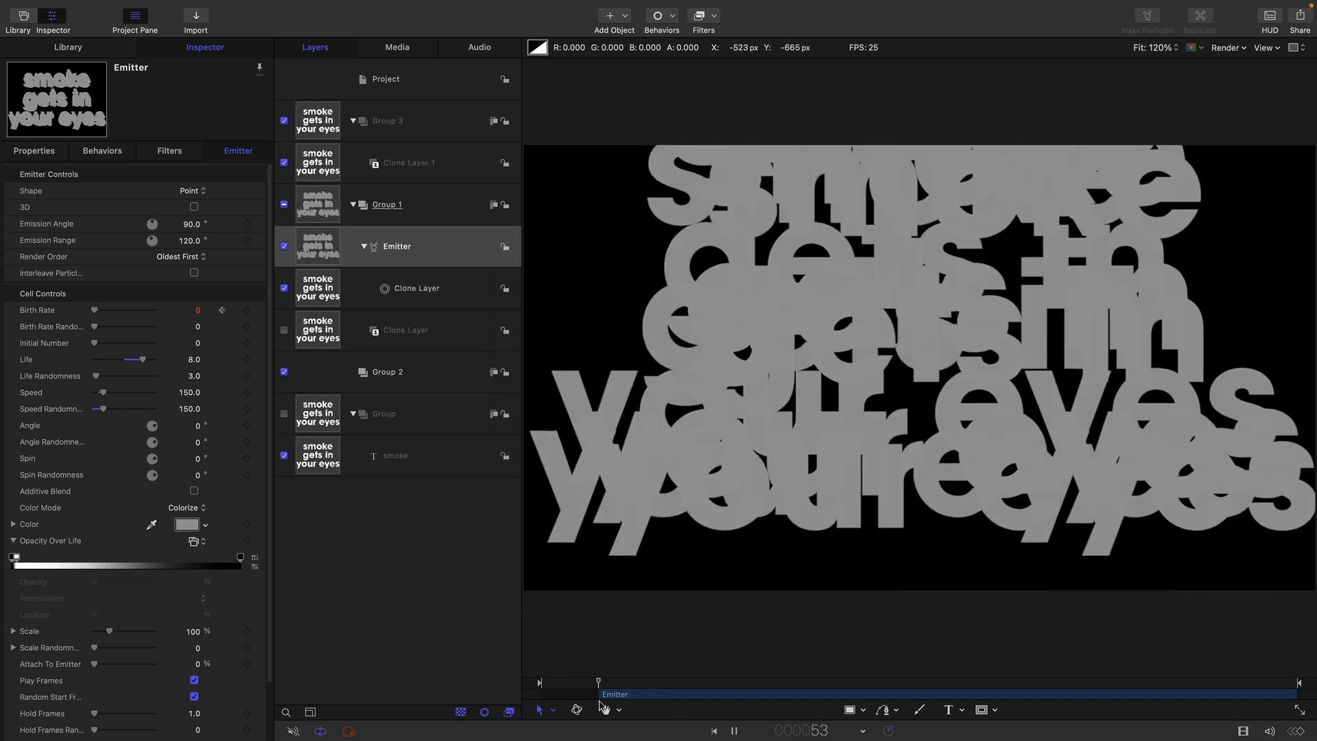
key(space)
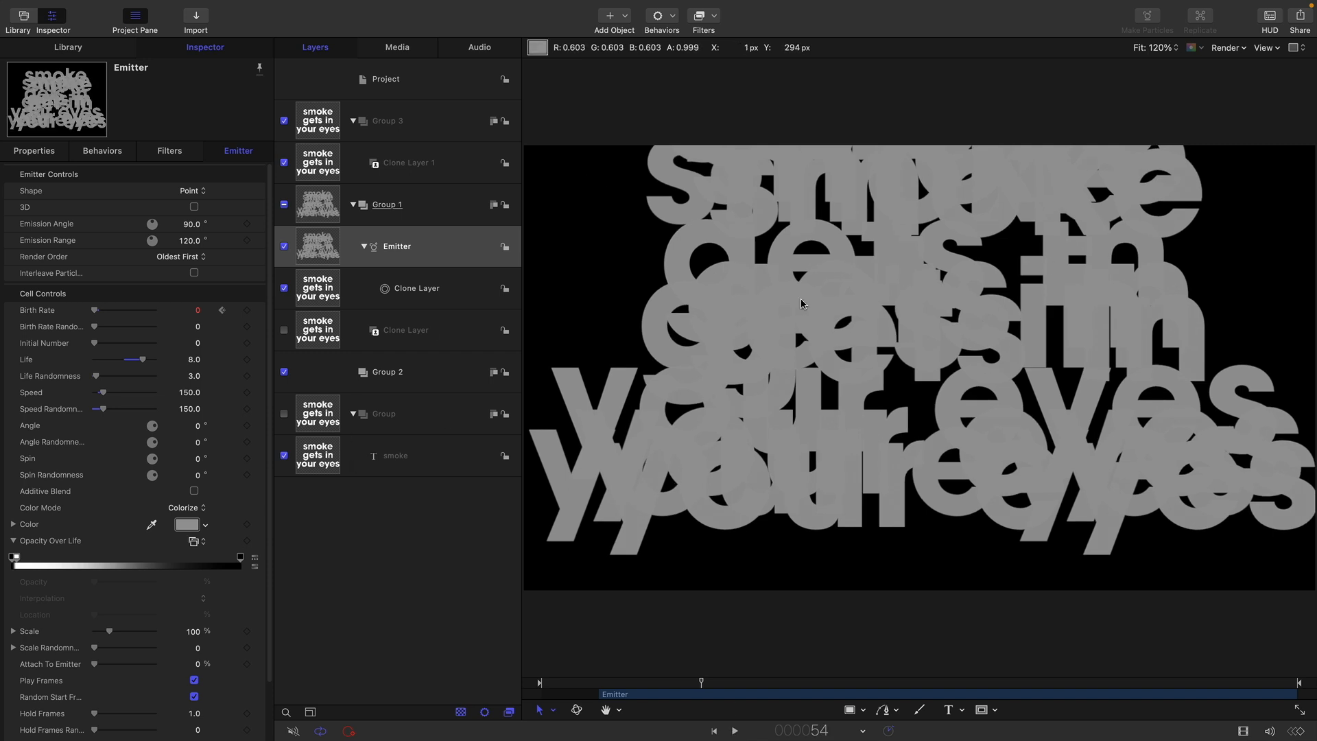
Step: Delete the empty Group 2 from the project
click(414, 380)
click(415, 382)
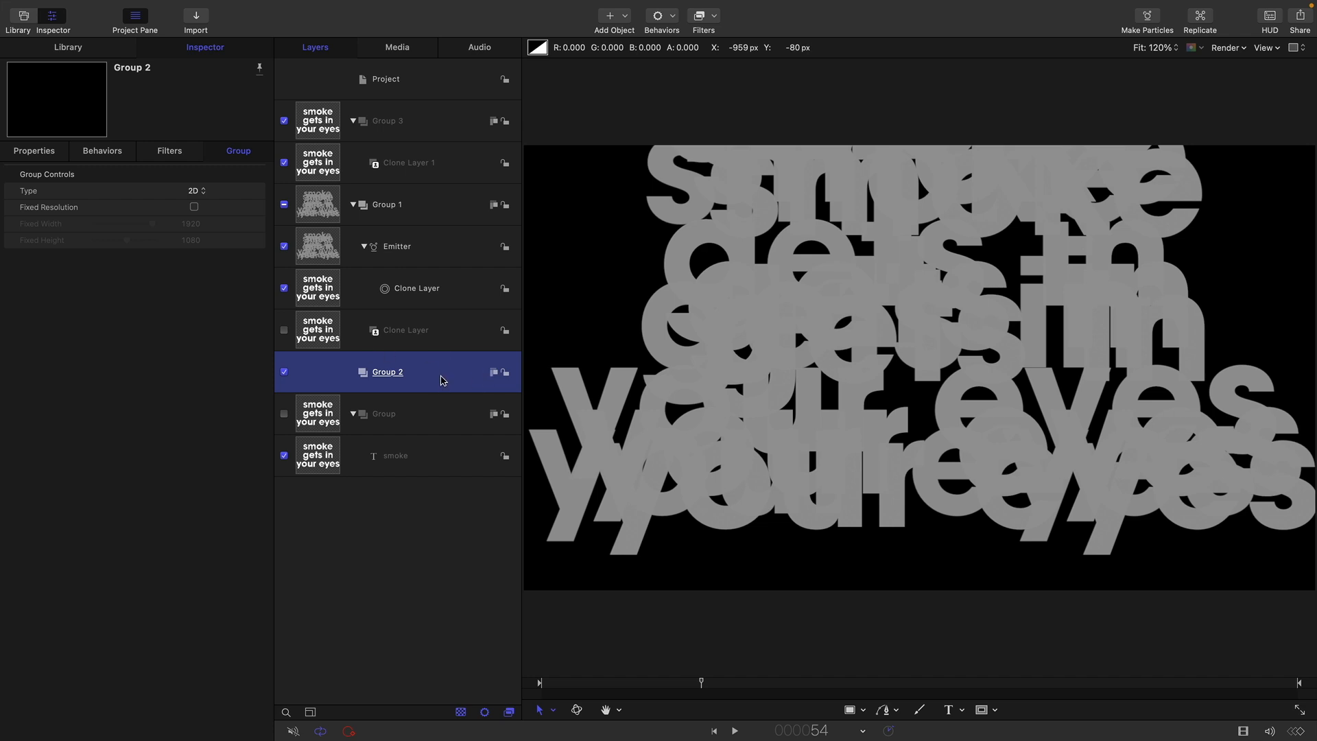
key(Delete)
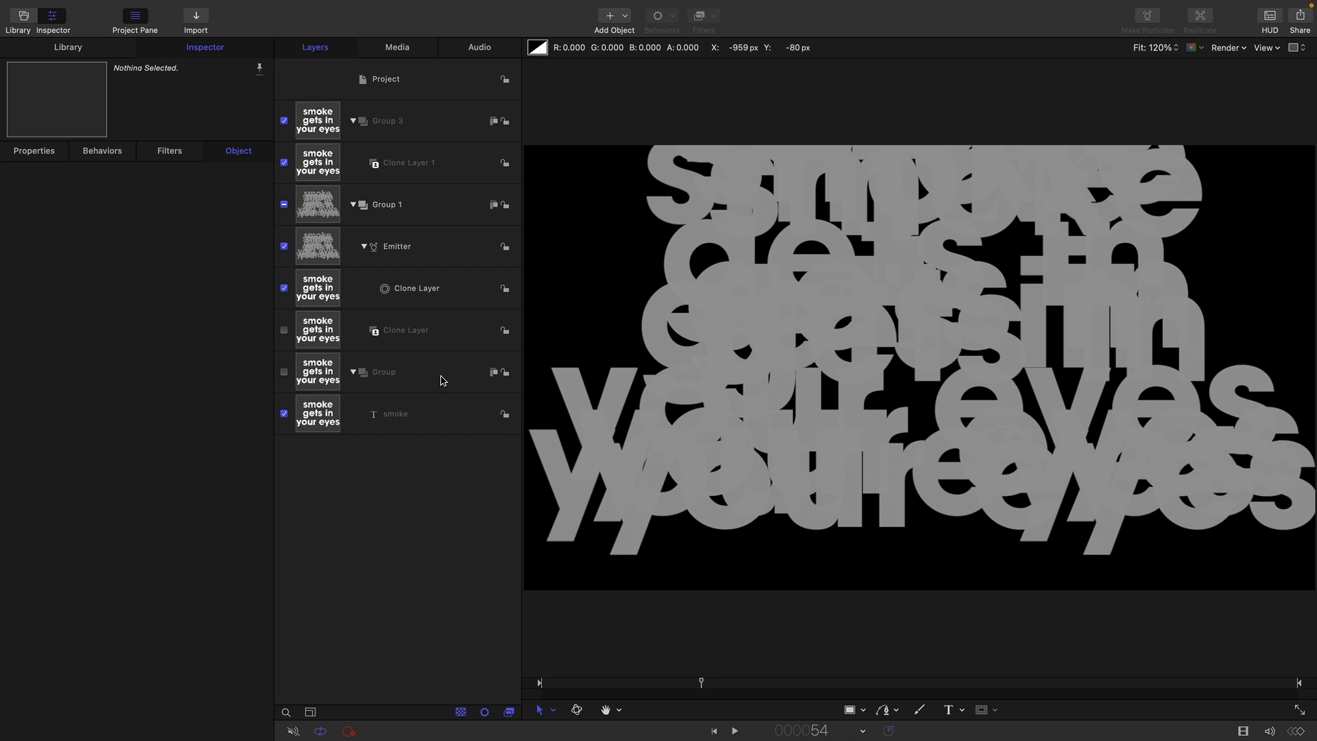
Step: Add a Gaussian Blur filter to the Group that holds the smoke text
click(680, 682)
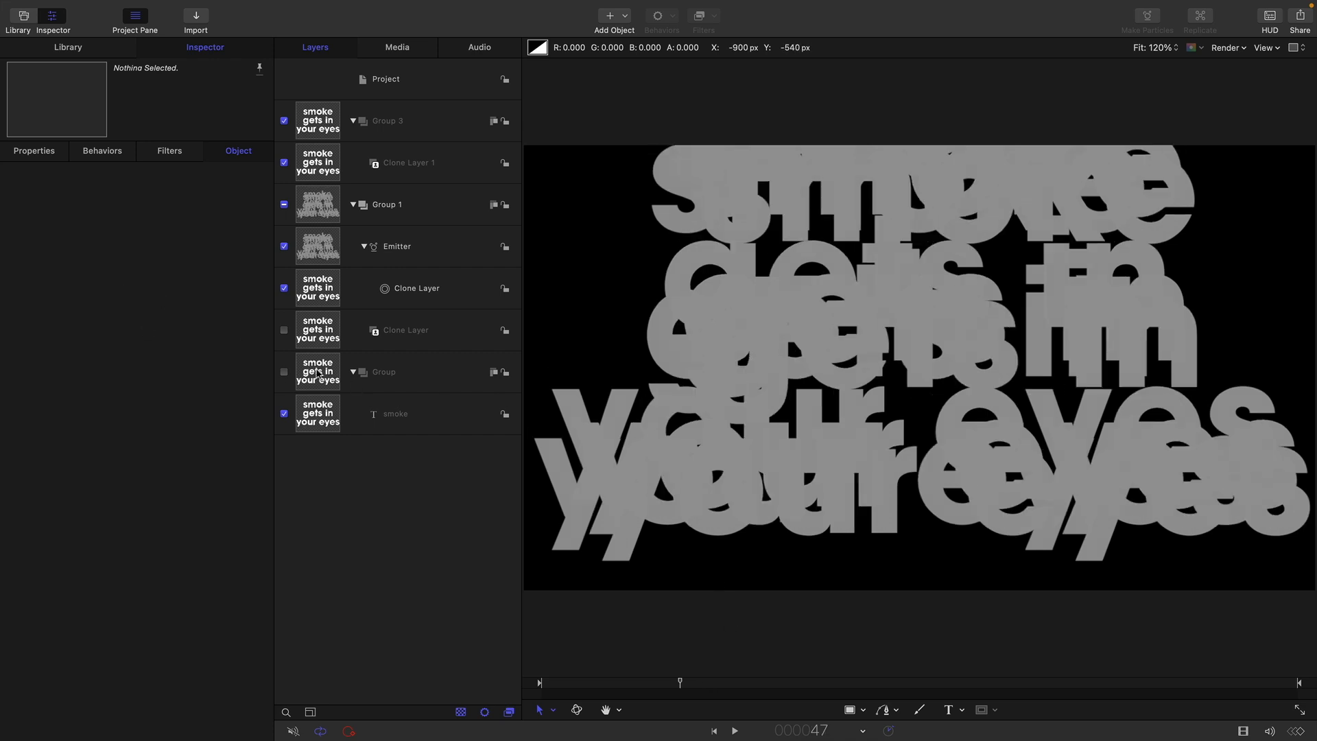
click(316, 374)
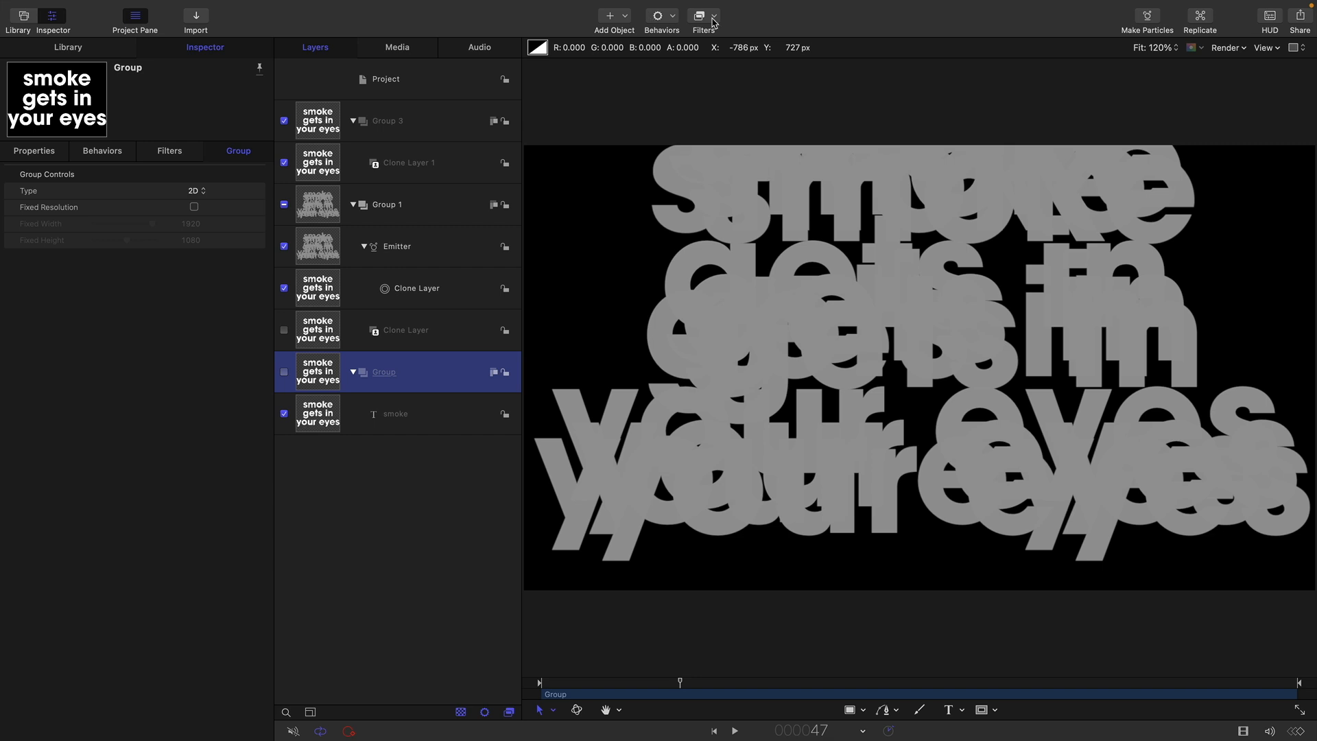
click(711, 17)
mouse_move(717, 54)
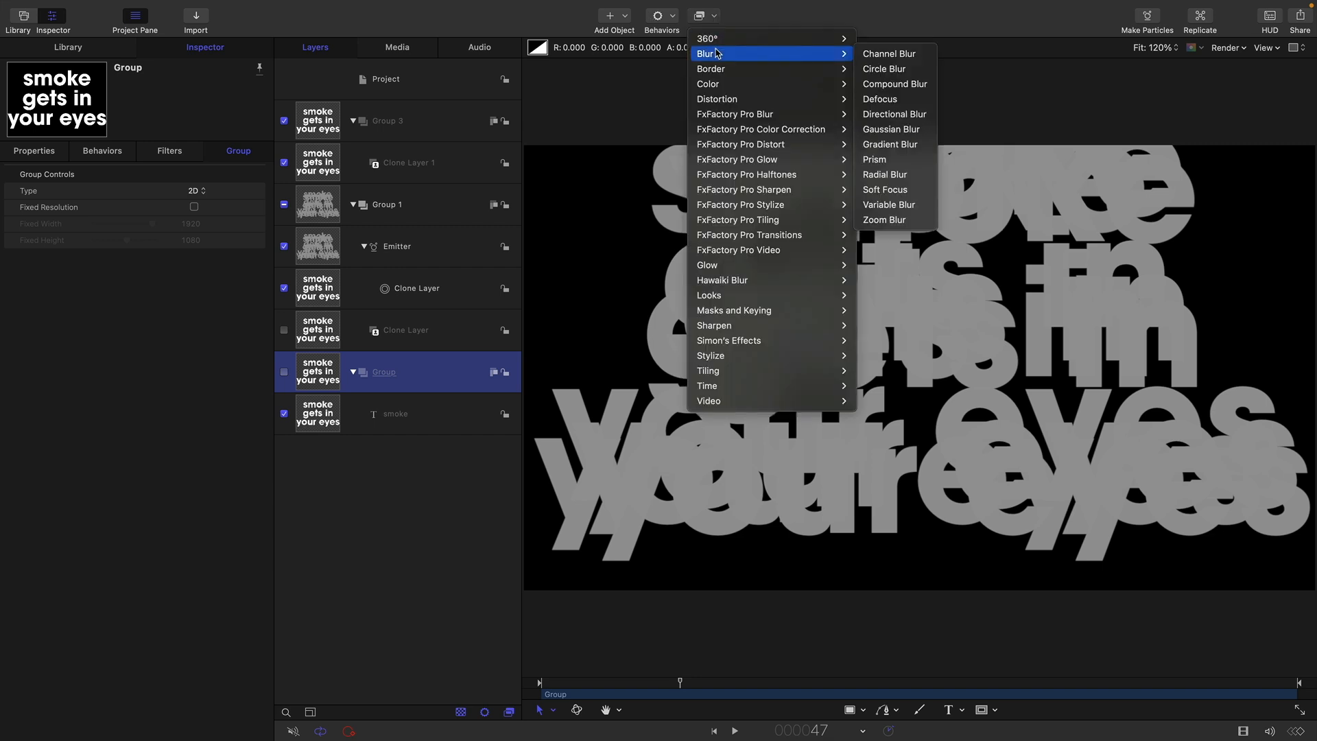
click(891, 129)
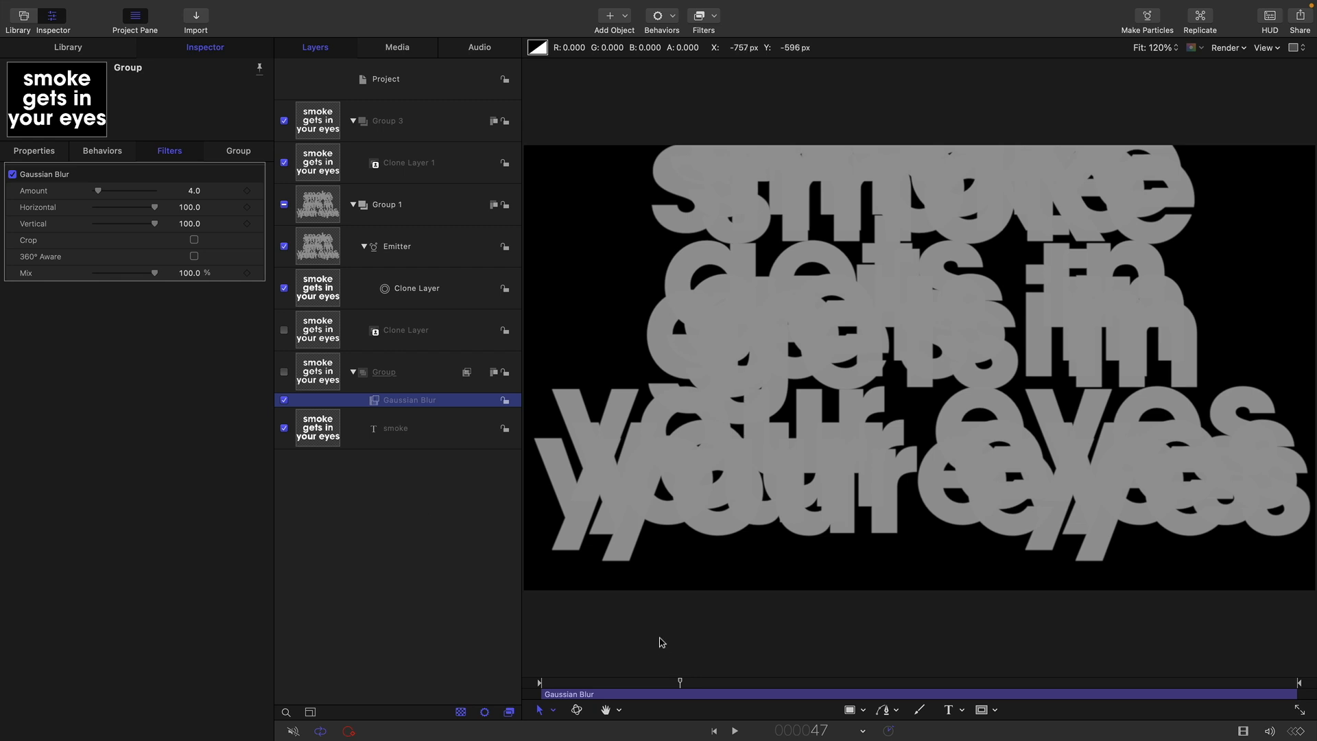
Step: Keyframe the Gaussian Blur's Amount at 0 on frame 20
click(640, 682)
drag(636, 696, 600, 697)
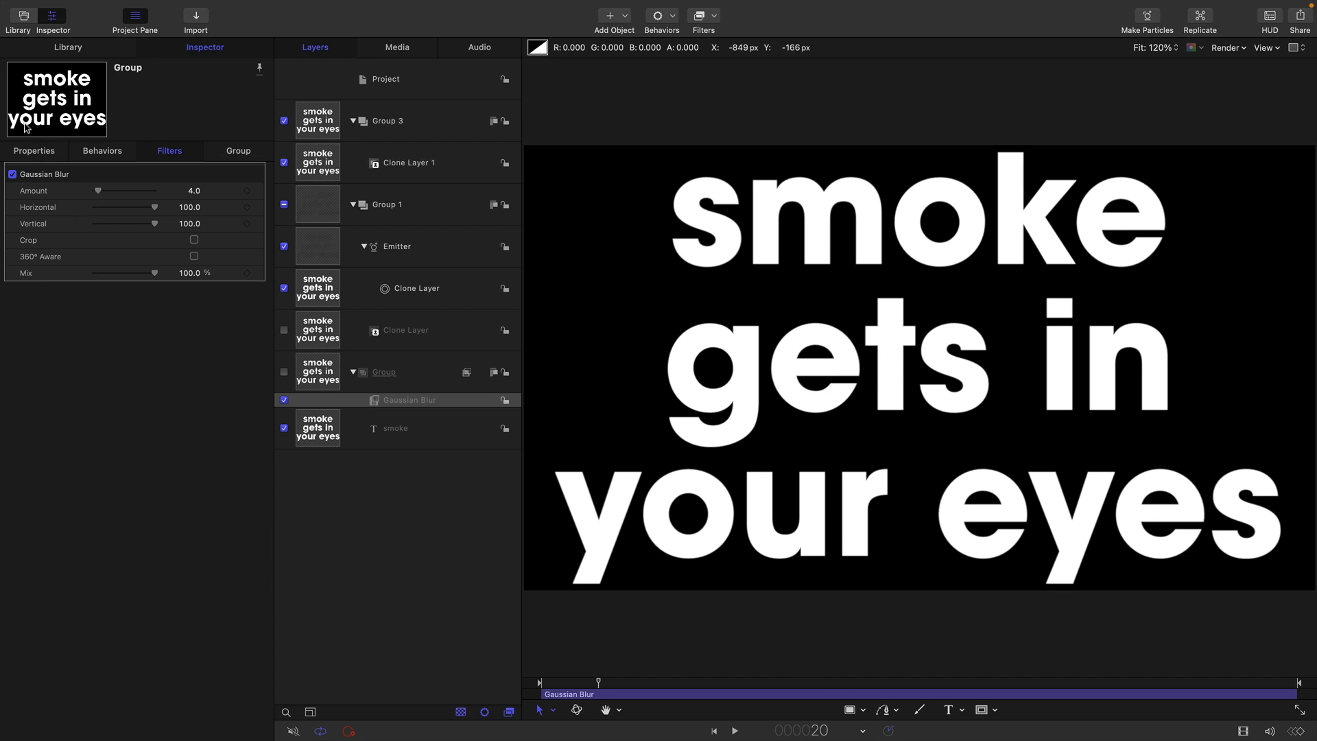
click(247, 191)
drag(100, 192, 45, 194)
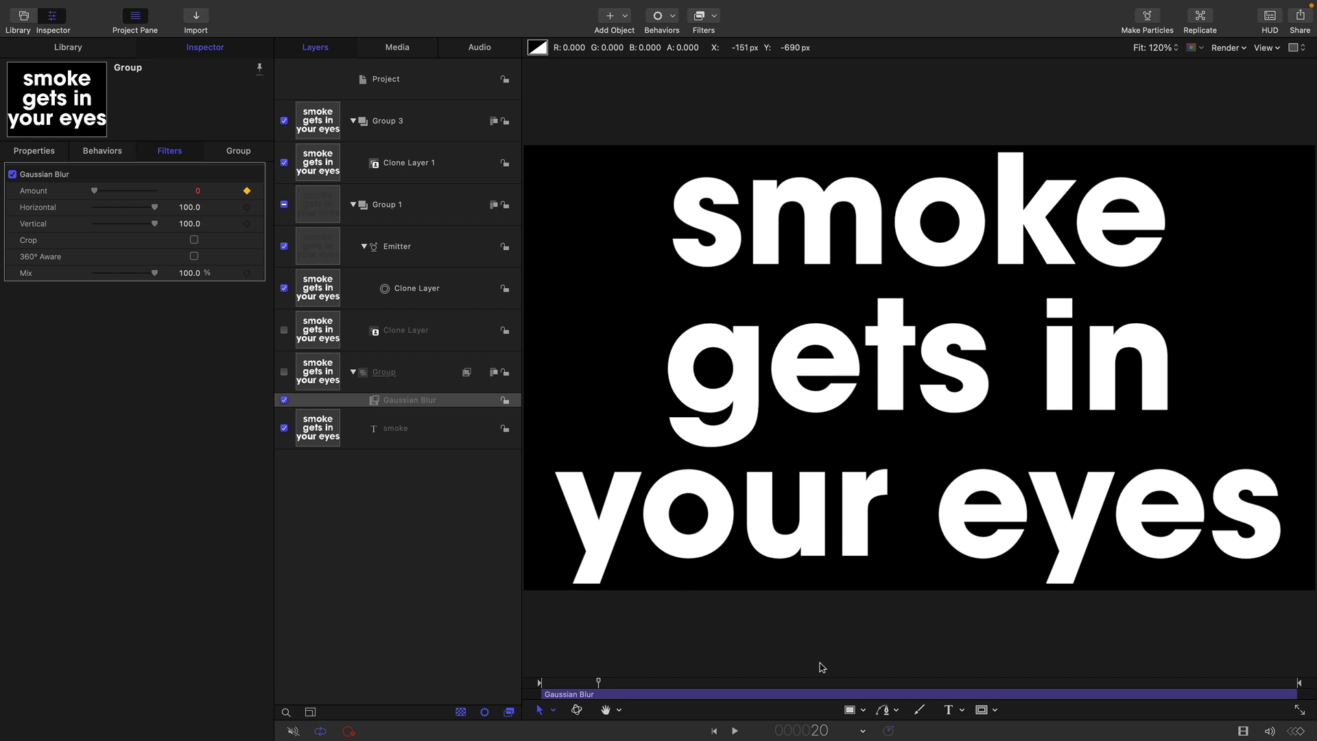
Step: Keyframe the Gaussian Blur's Amount at 64 on frame 60
click(823, 732)
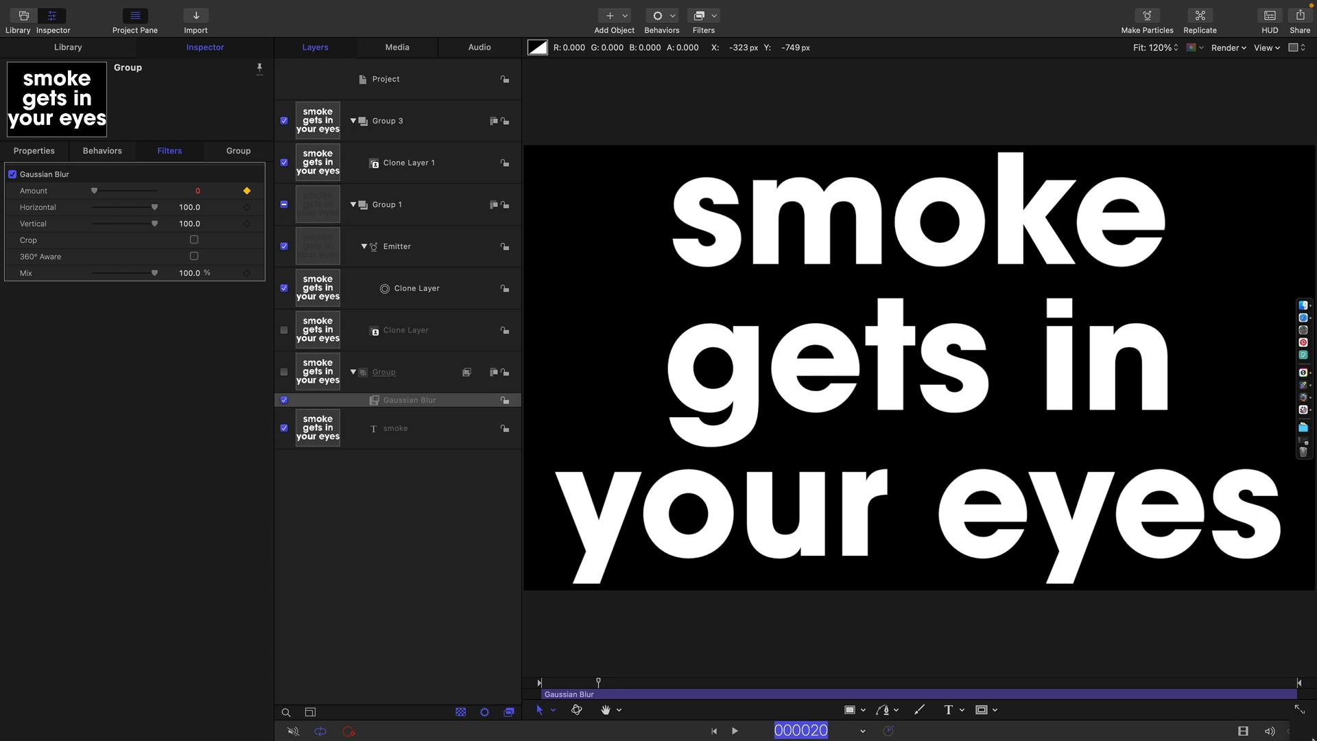
text(60)
key(Return)
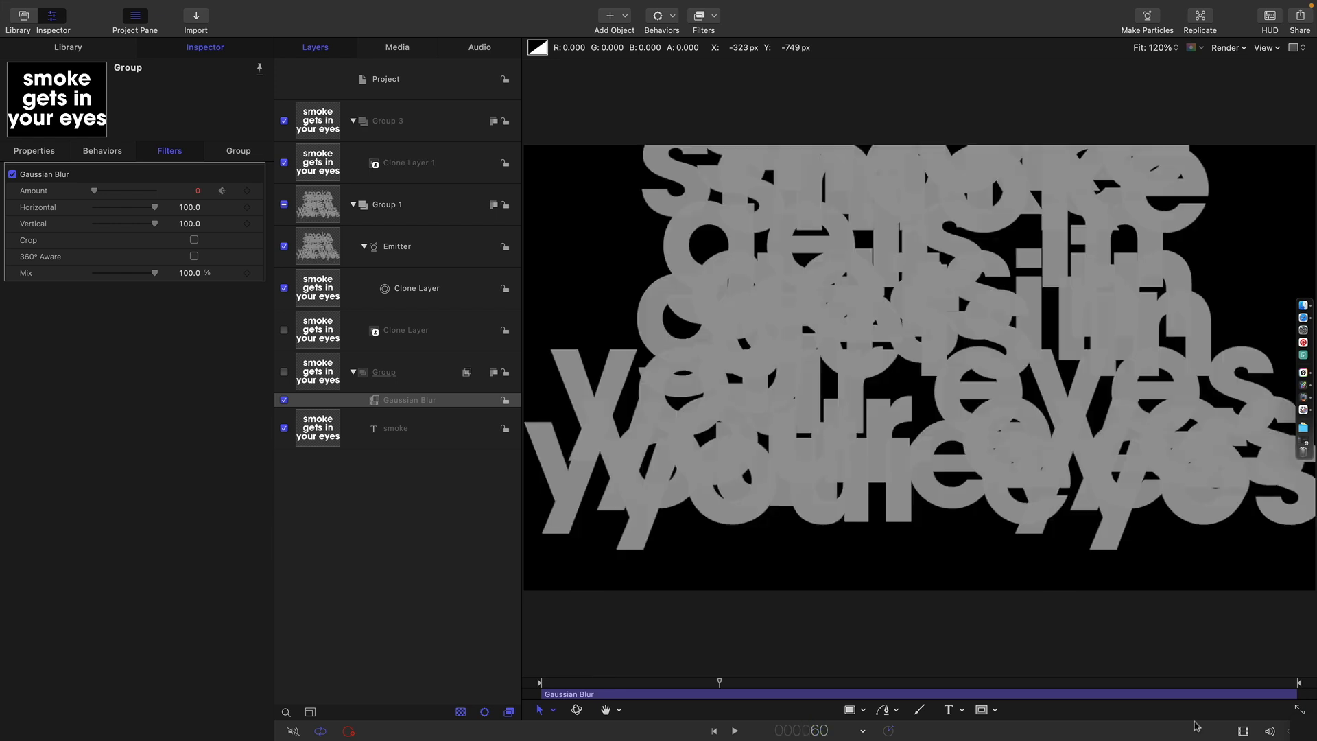
drag(94, 190, 238, 199)
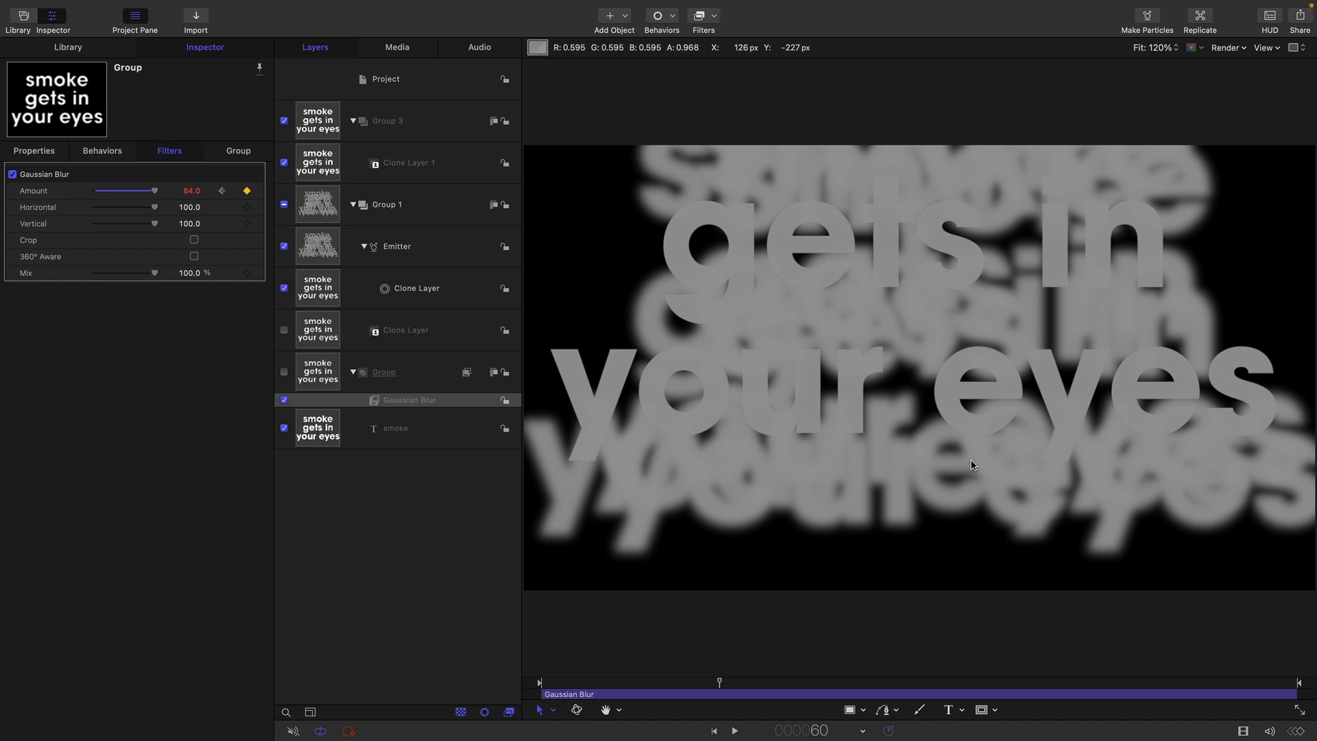
Step: Turn off the emitter's Random Start Frame option and scrub to frame 47 to check the particles
click(286, 122)
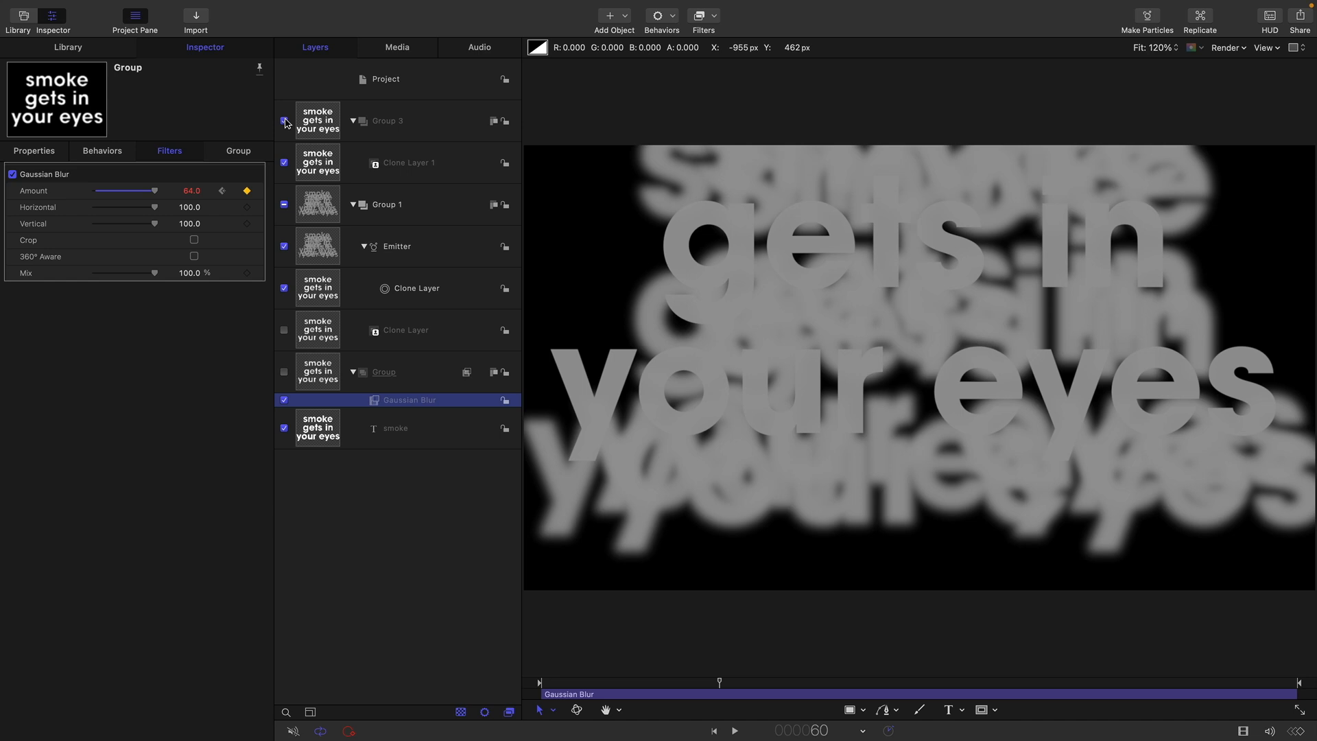
click(286, 122)
key(Left)
key(Left)
click(314, 246)
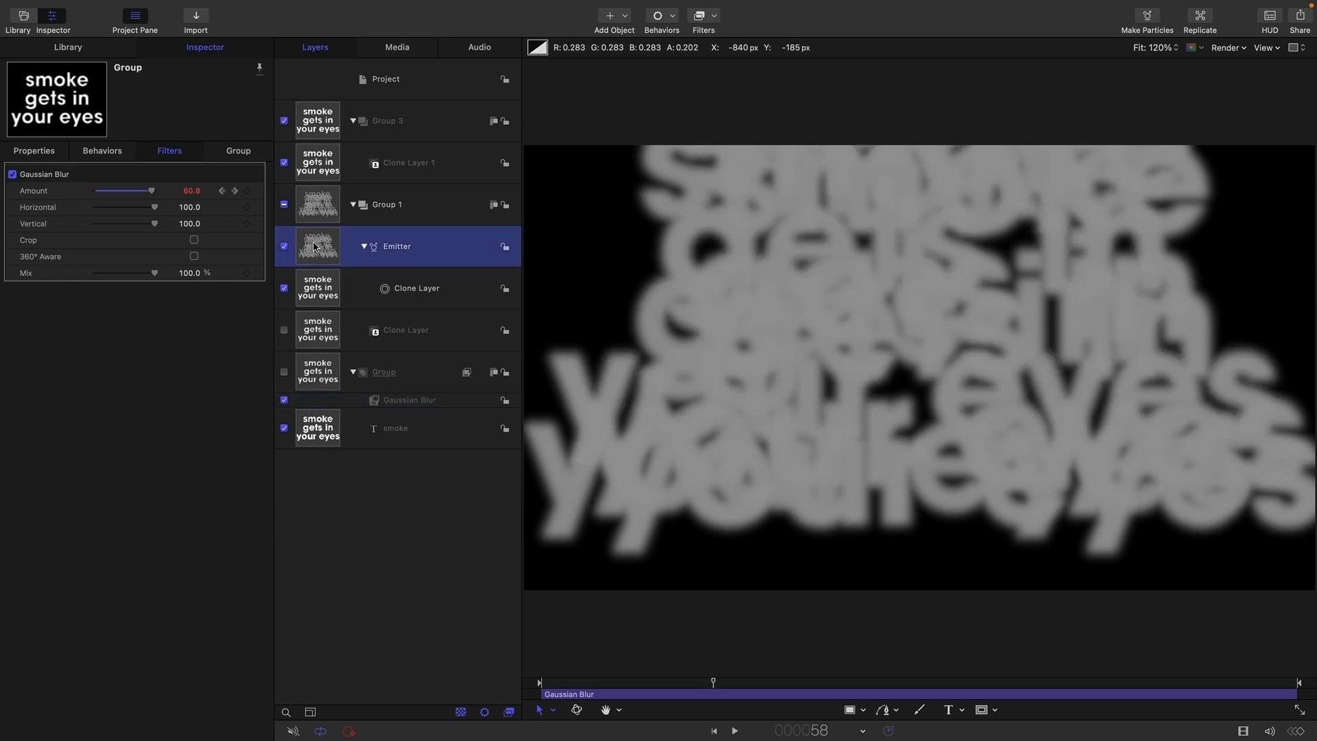
scroll(232, 414, down, 3)
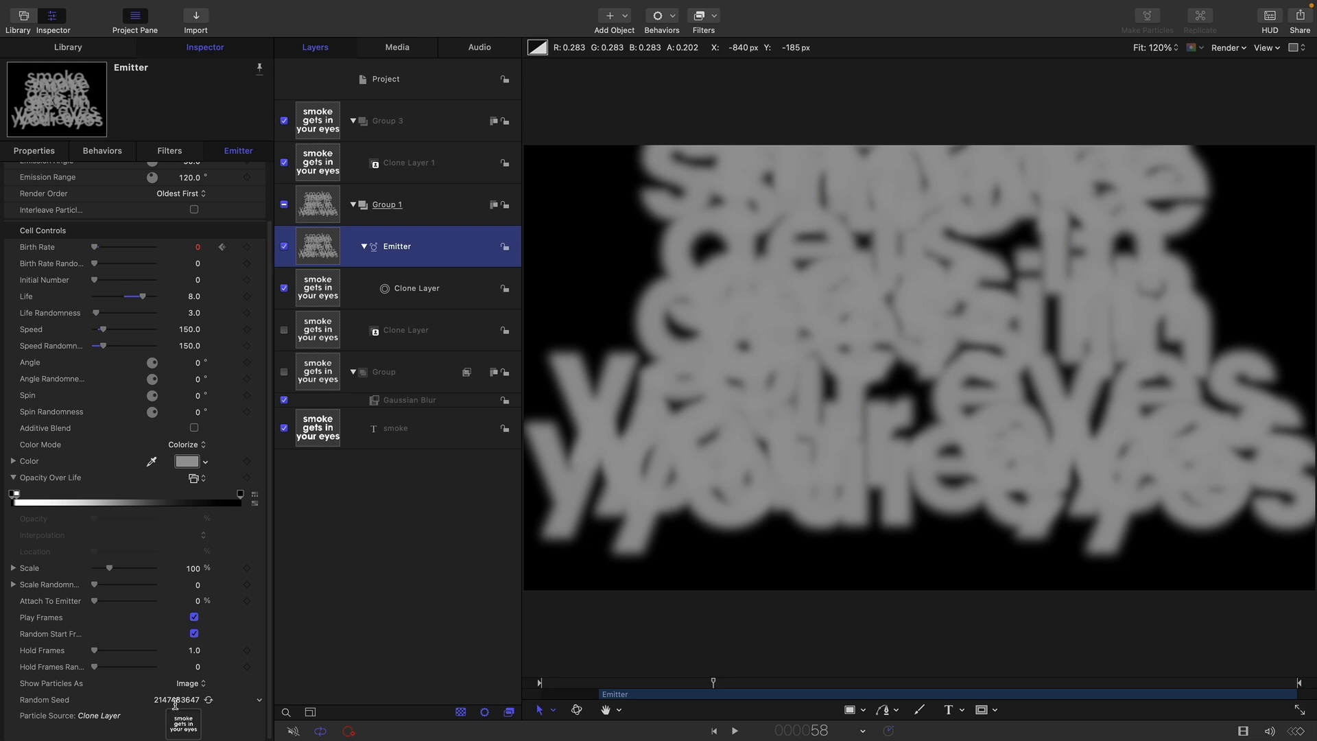
click(194, 634)
mouse_move(671, 684)
mouse_down()
mouse_move(656, 688)
mouse_move(776, 694)
mouse_move(597, 694)
mouse_move(679, 694)
mouse_up()
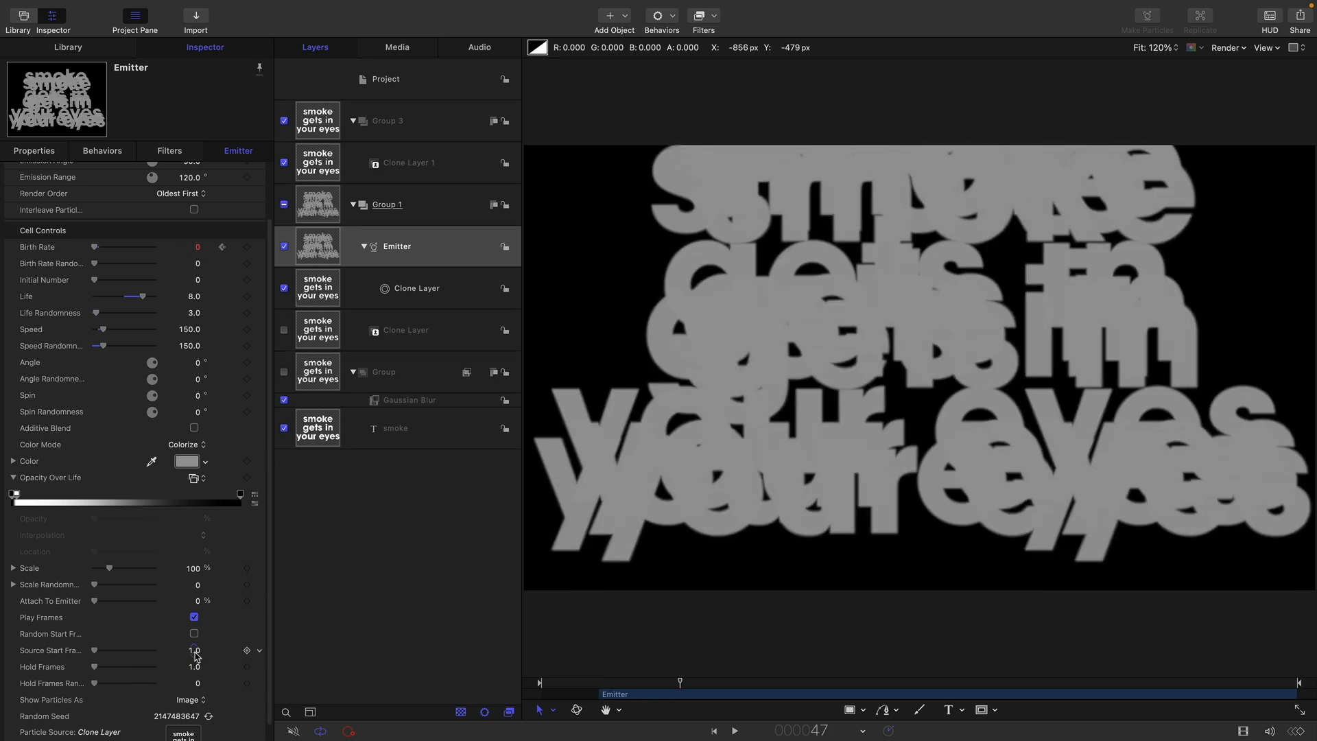
Step: Set the emitter's Source Start Frame to 10 and play back the blurring particles
click(195, 651)
text(10)
key(Return)
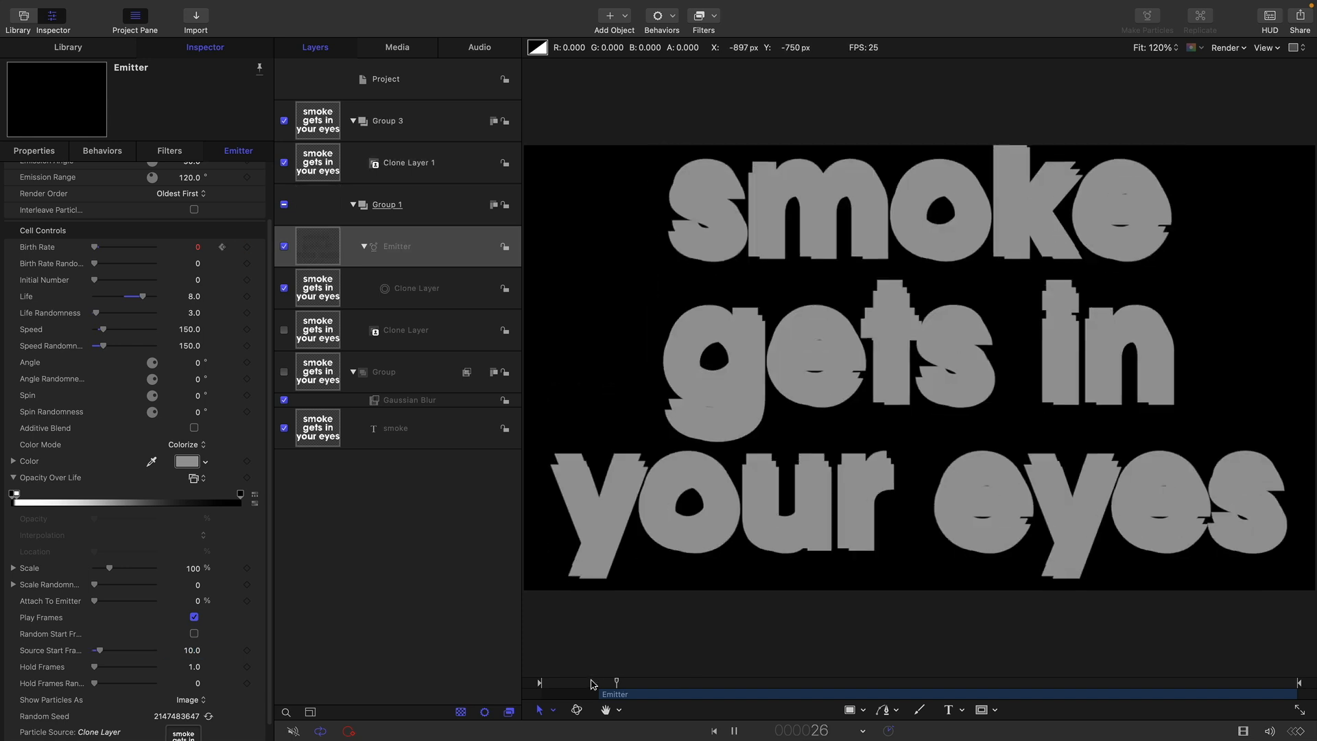
key(space)
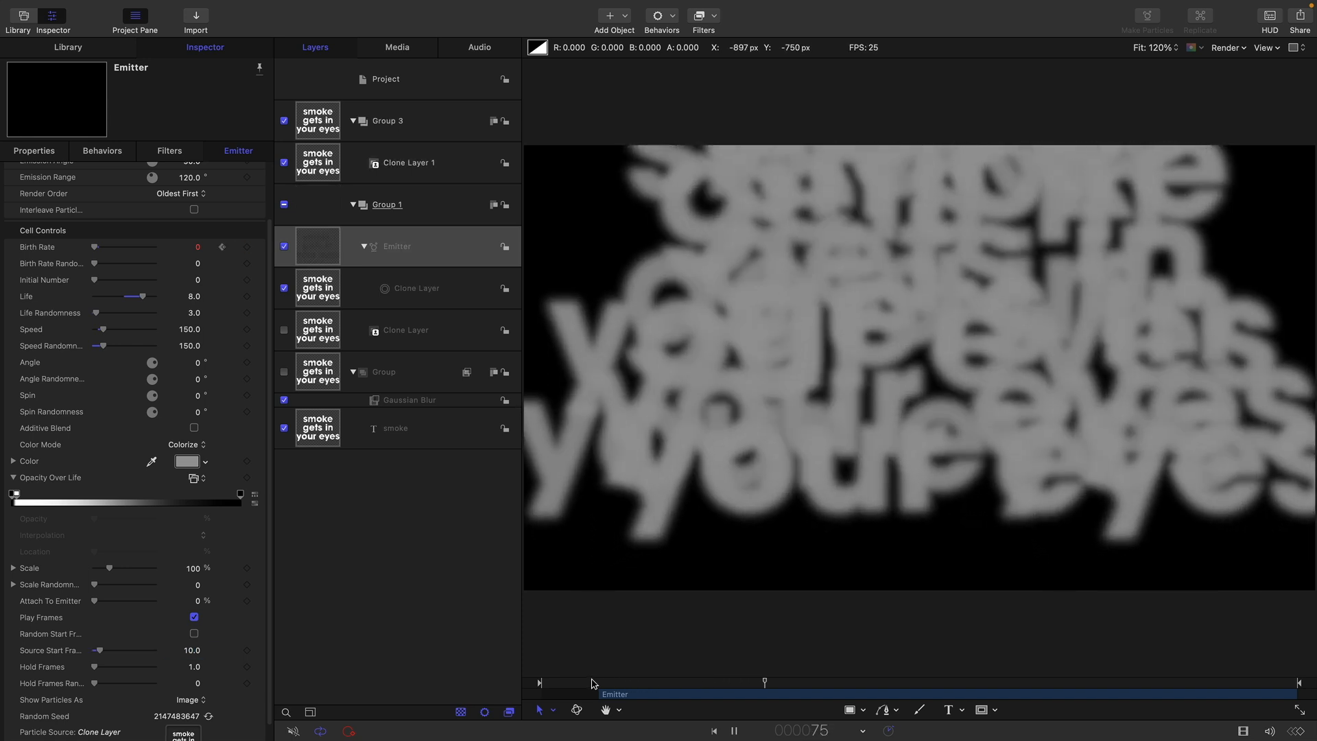
key(space)
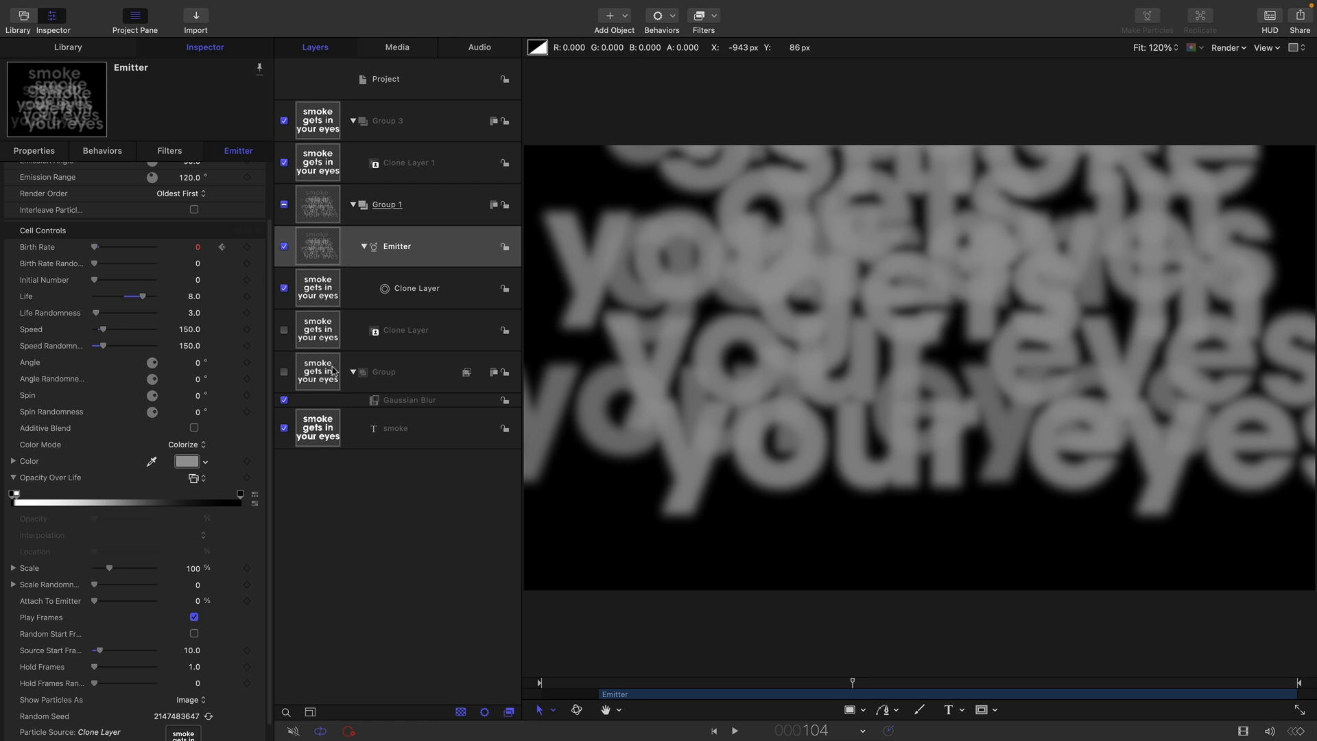
Step: Raise the Gaussian Blur's Amount to 128 at the frame 60 keyframe and scrub through the animation
click(373, 402)
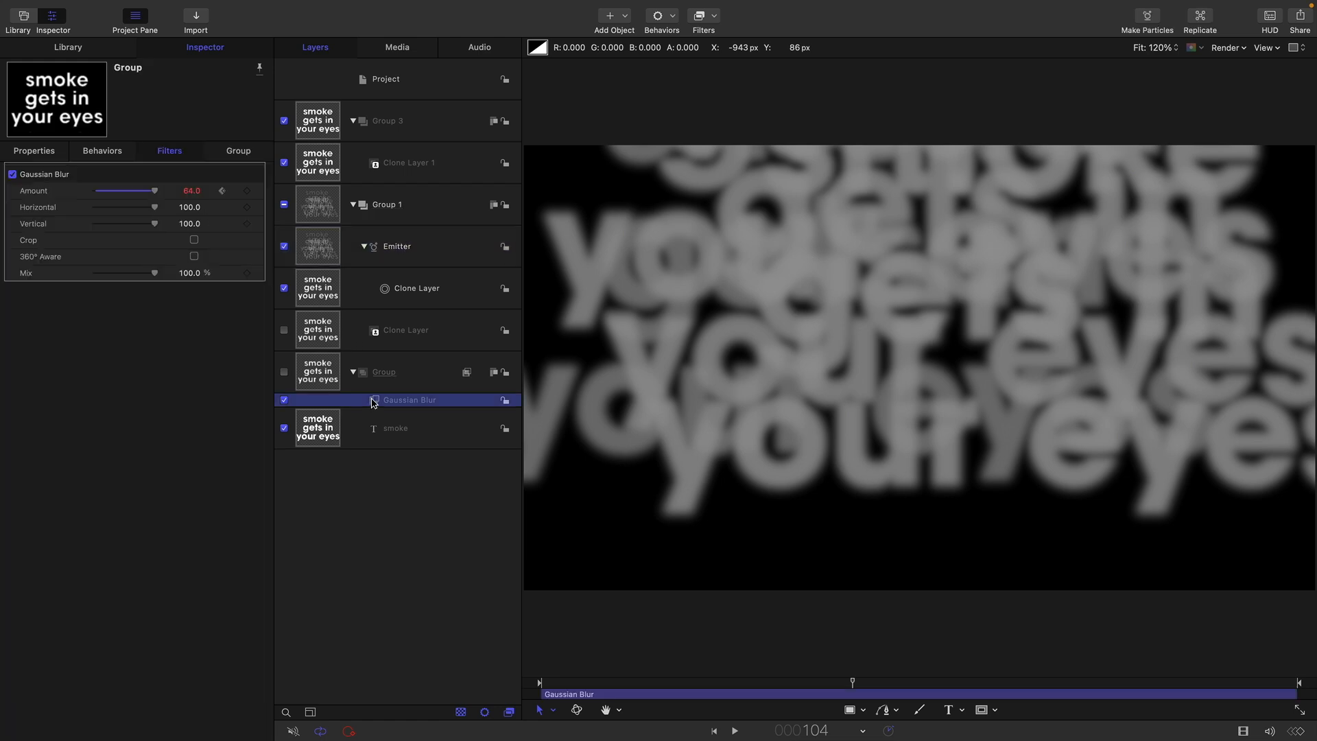
click(222, 192)
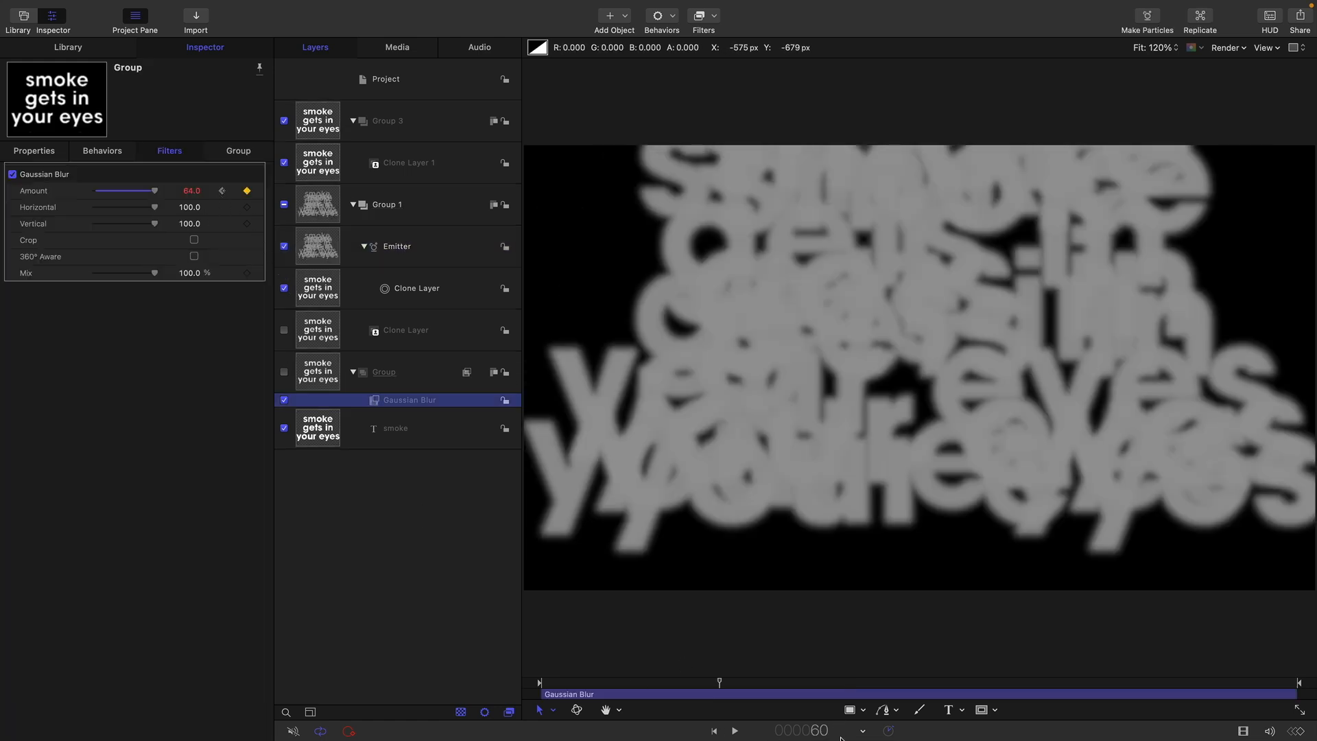
click(191, 192)
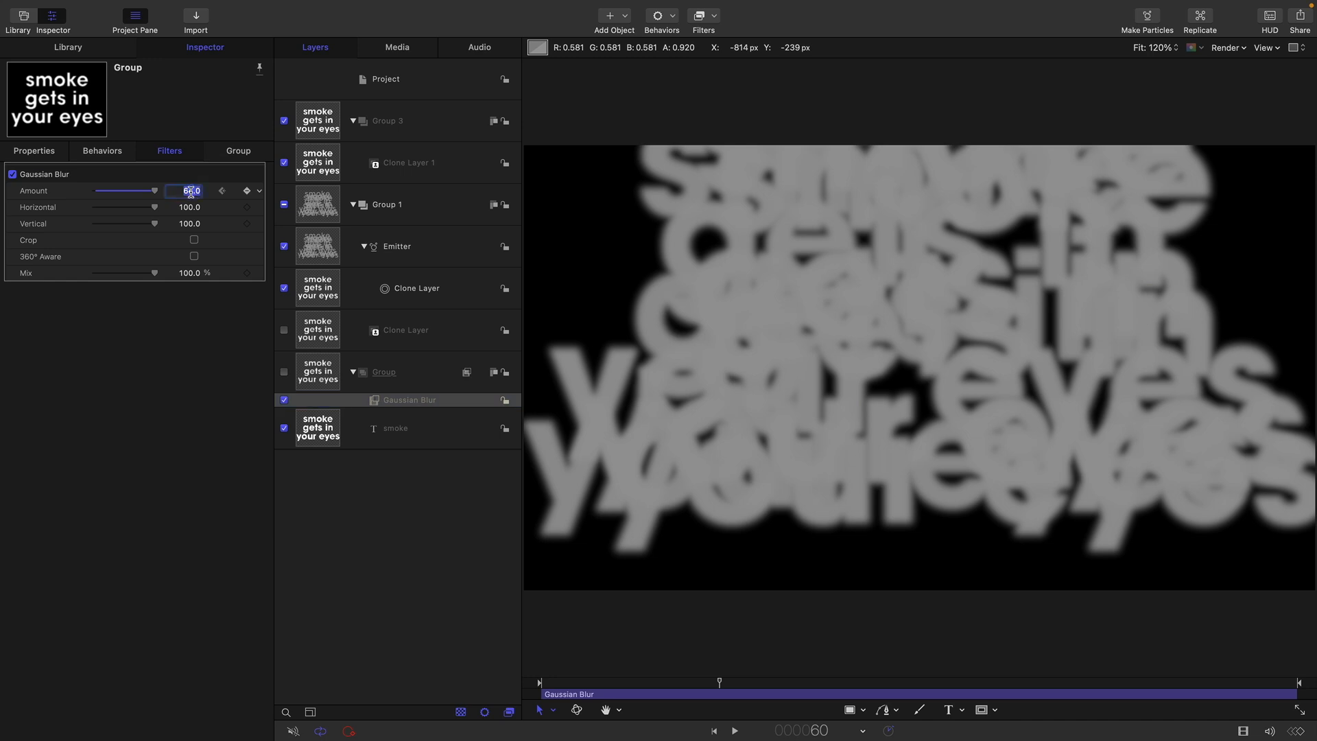
text(128)
key(Return)
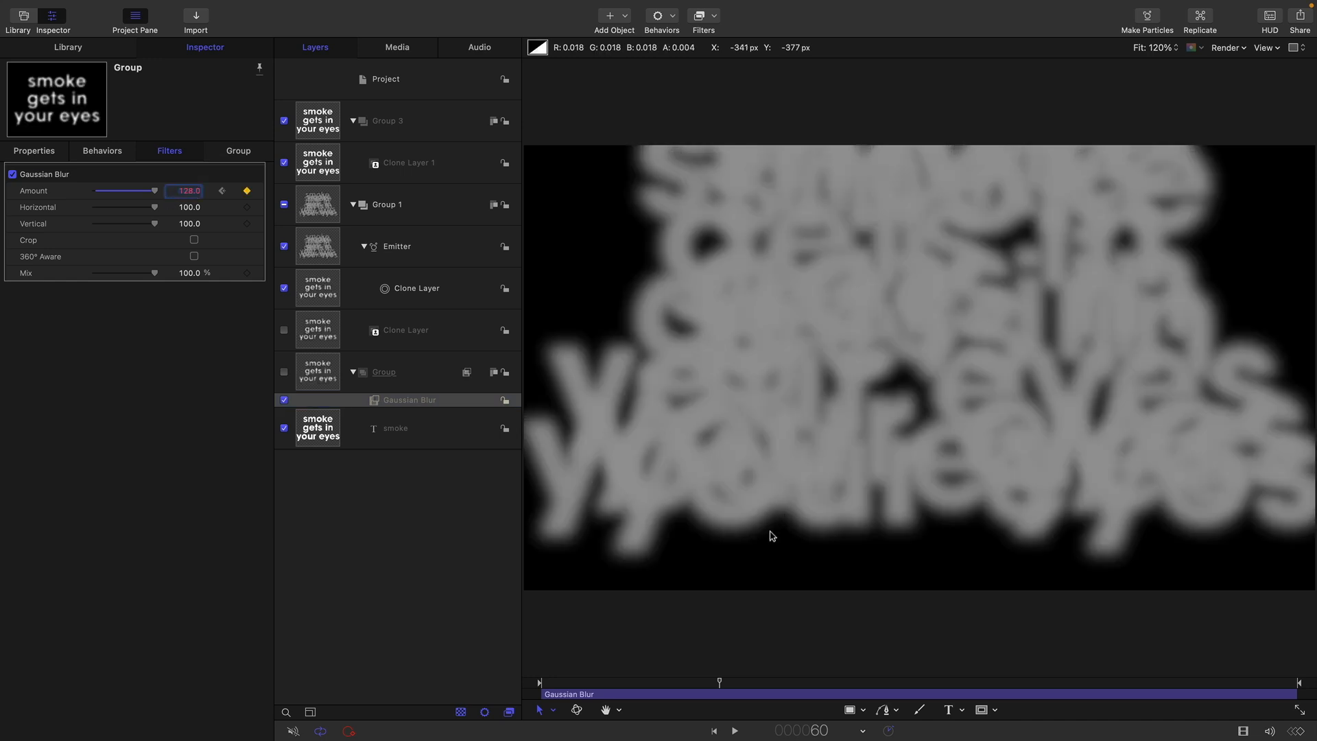
click(706, 679)
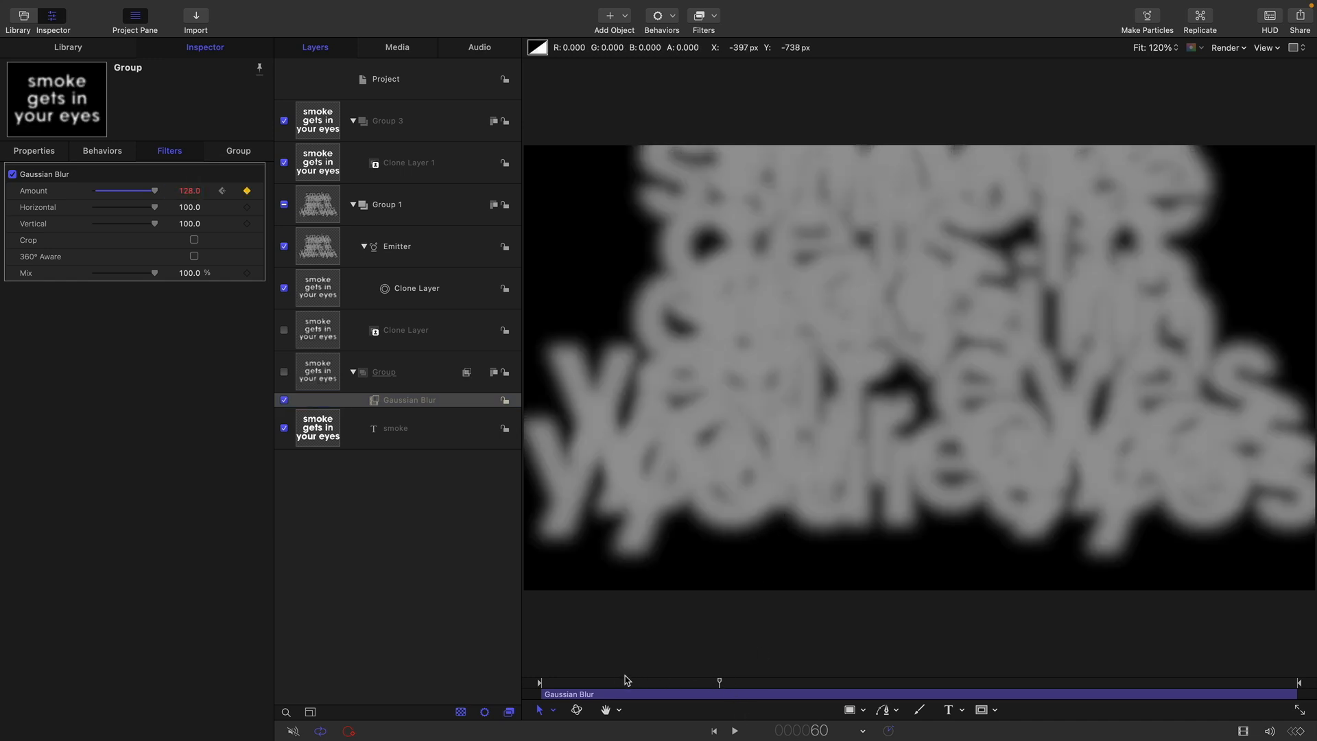
click(679, 677)
drag(620, 684, 734, 678)
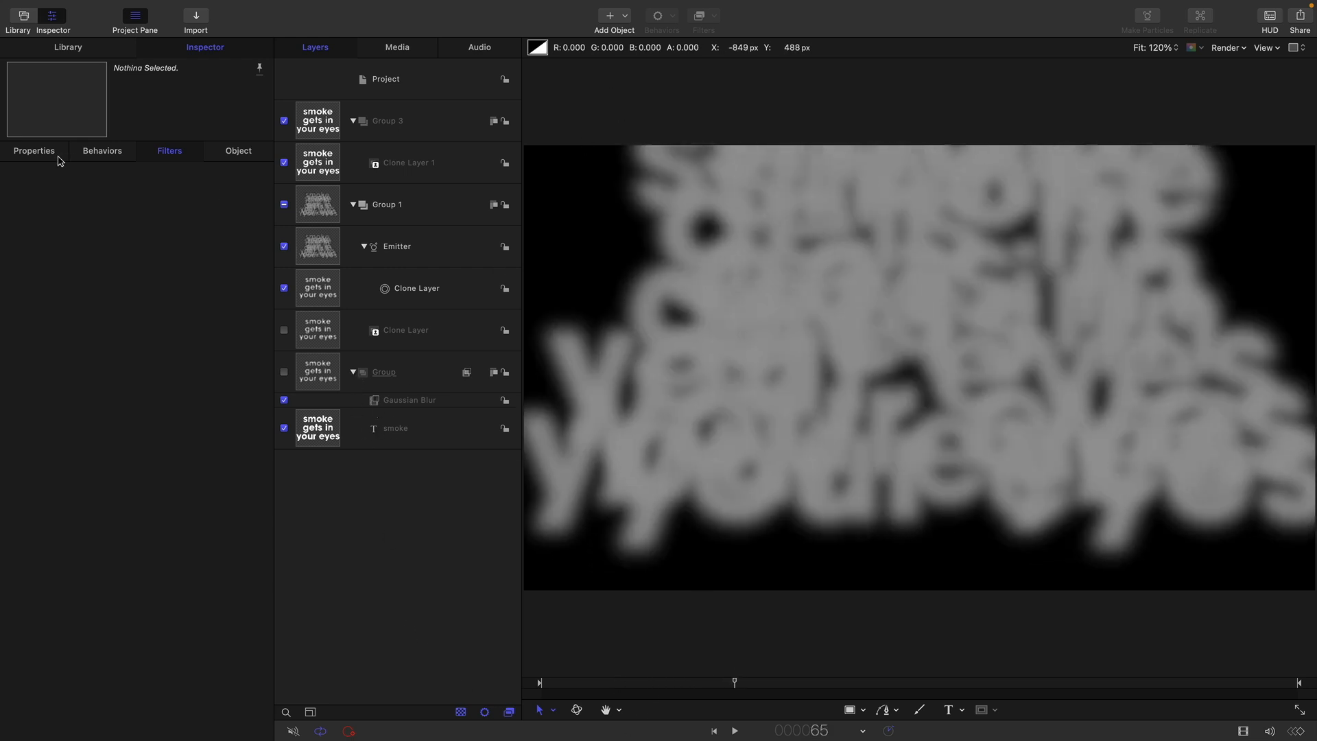
Step: Add a Clouds generator in its own new group below the text group and hide that group
key(super+2)
click(38, 190)
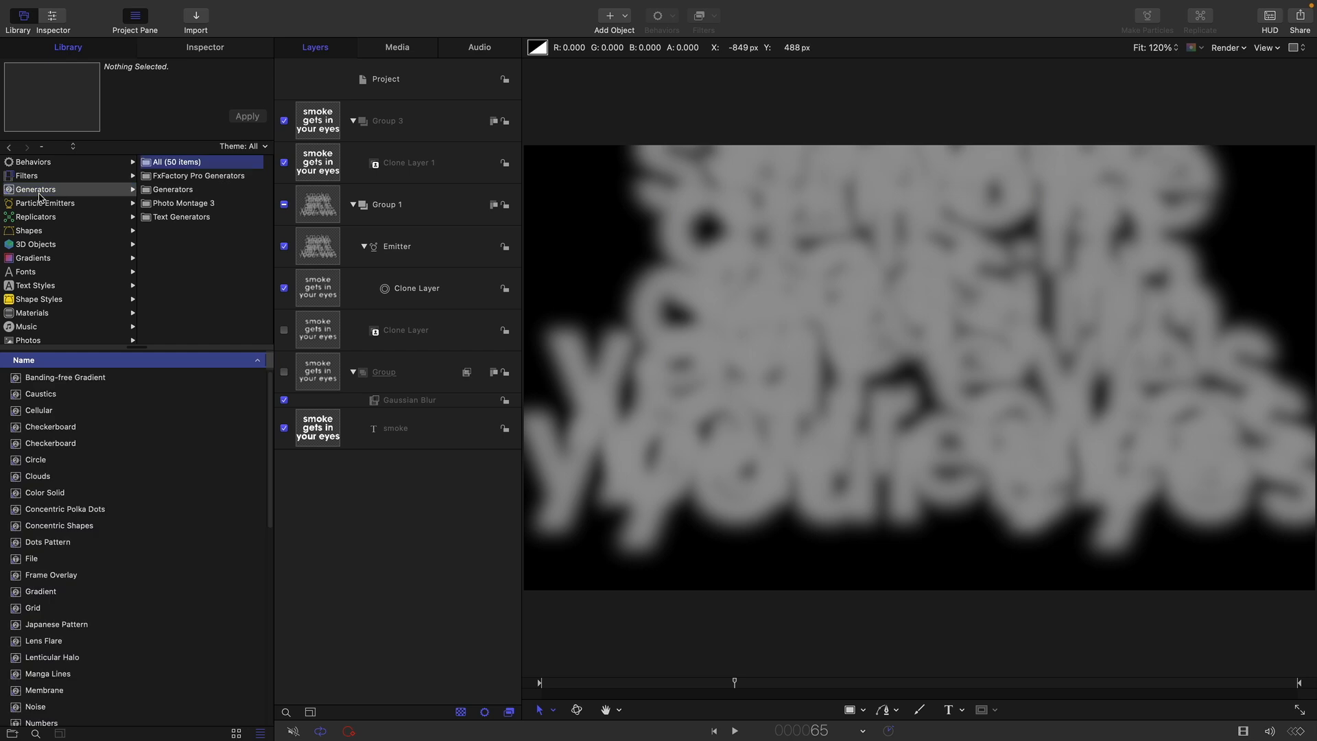
drag(16, 477, 299, 448)
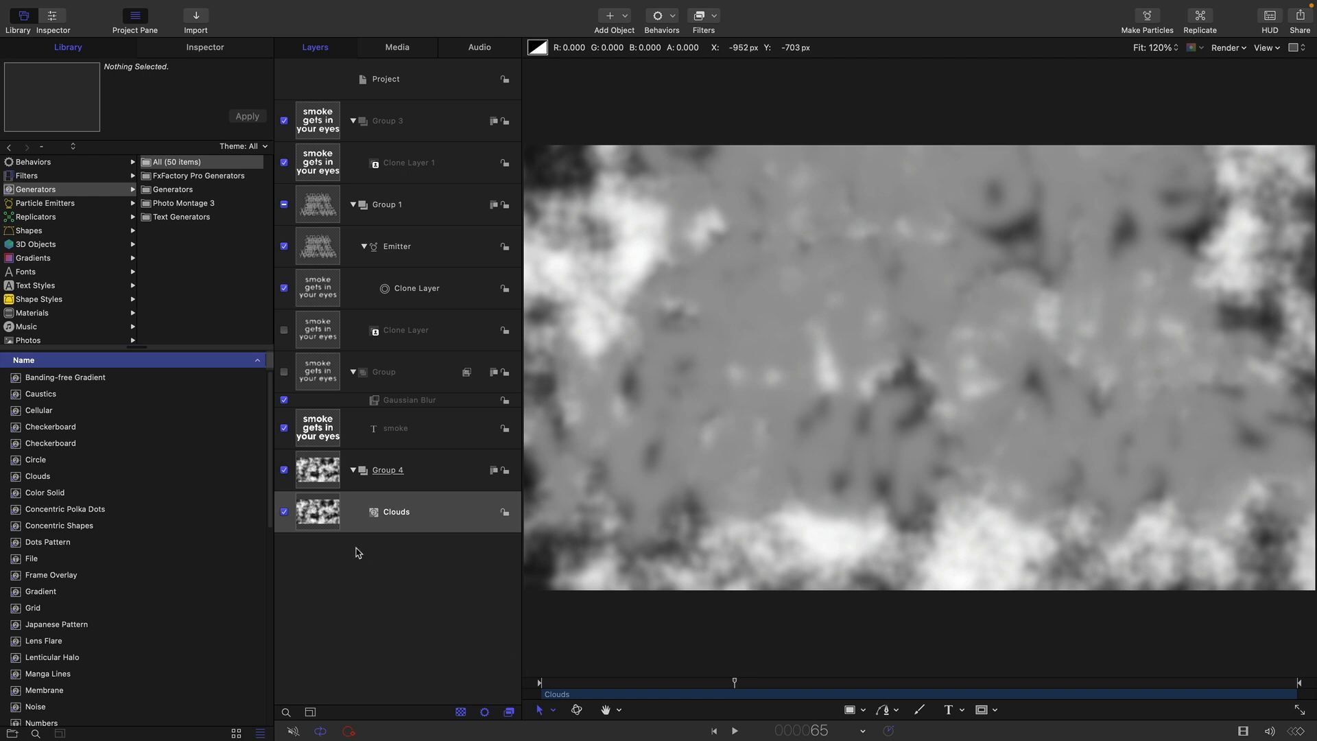
click(285, 470)
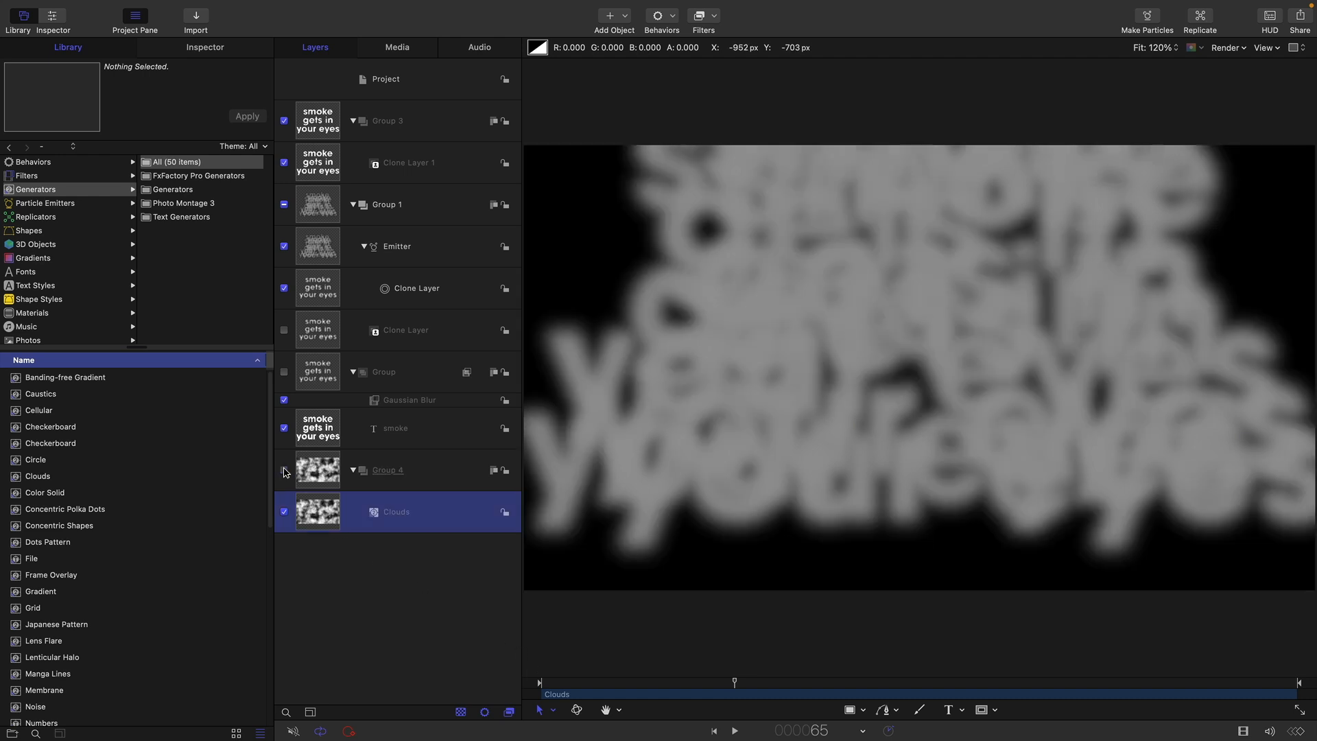
Step: Rename the group containing the Clouds generator as Displace and Matte
double_click(388, 472)
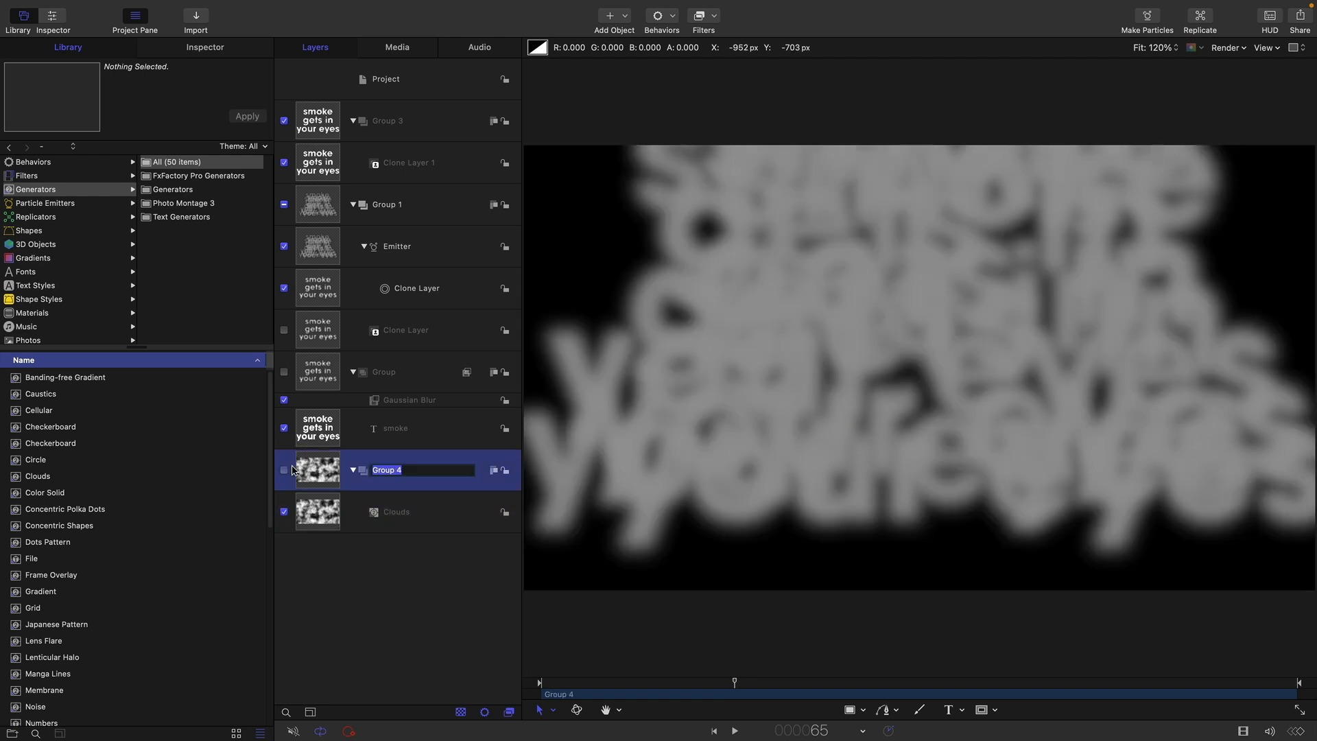
text(Displace and Matte)
key(Return)
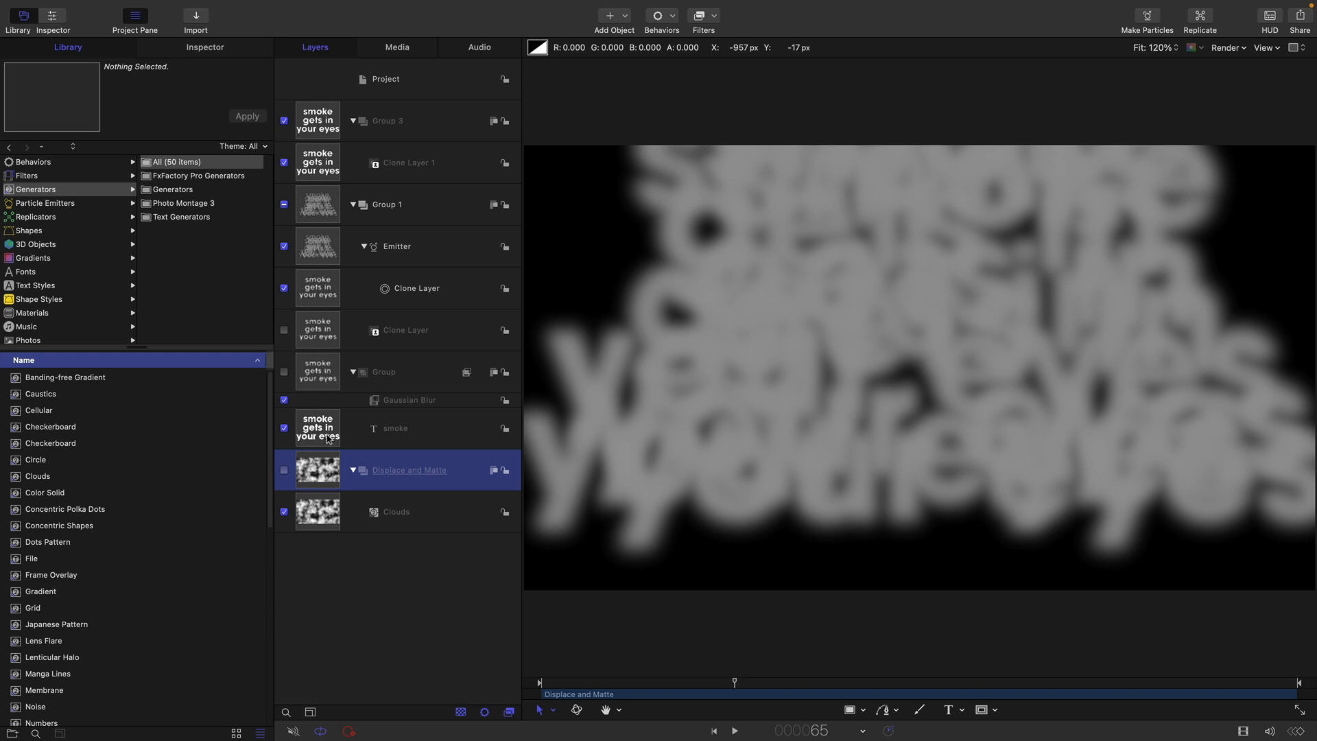
Step: Set the Clouds generator's Vertical Scale to 48 and briefly show its group to check the pattern
click(317, 516)
click(203, 48)
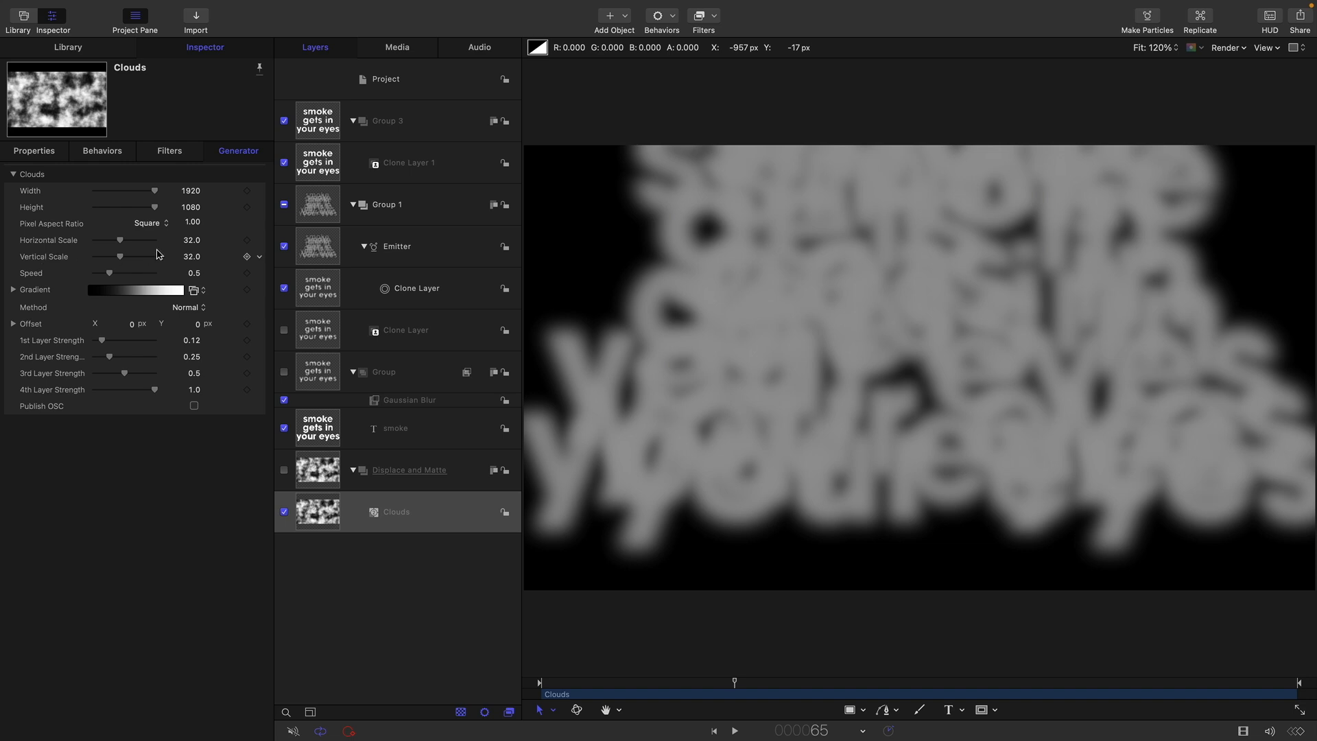
click(192, 257)
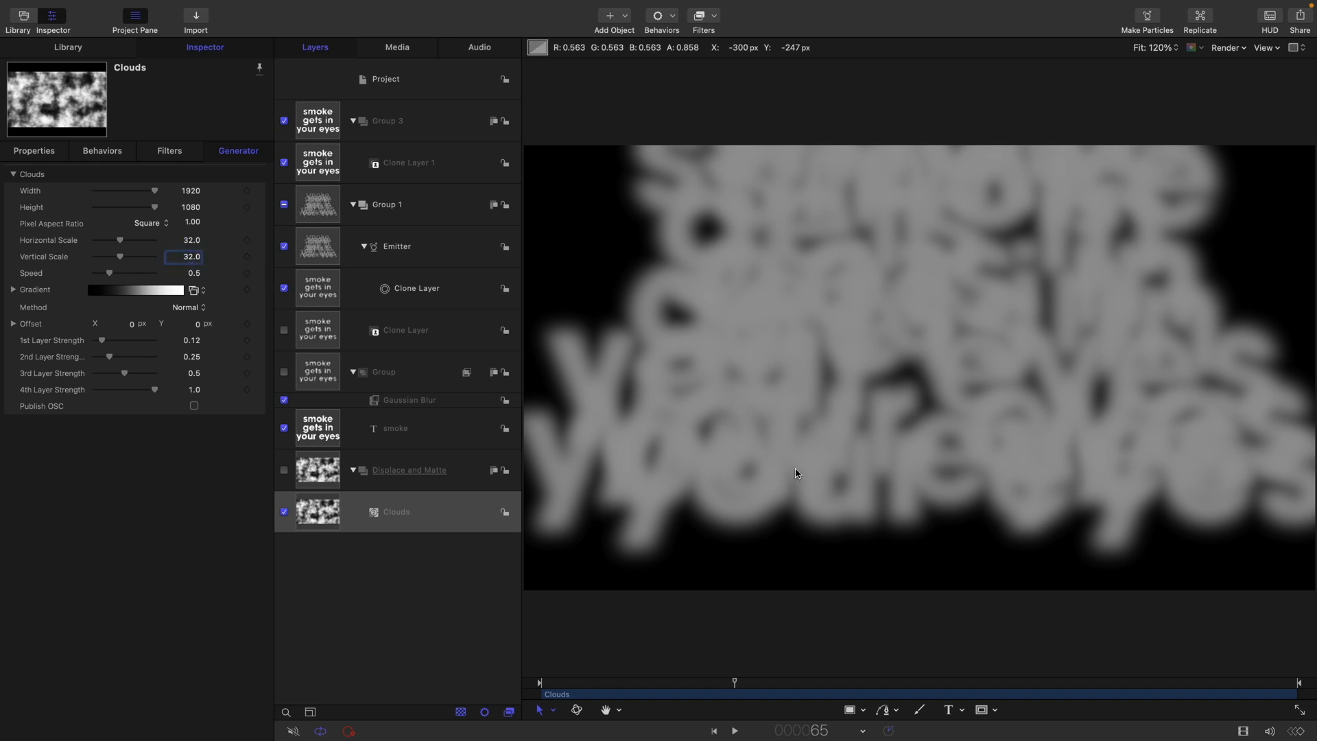
text(48)
key(Return)
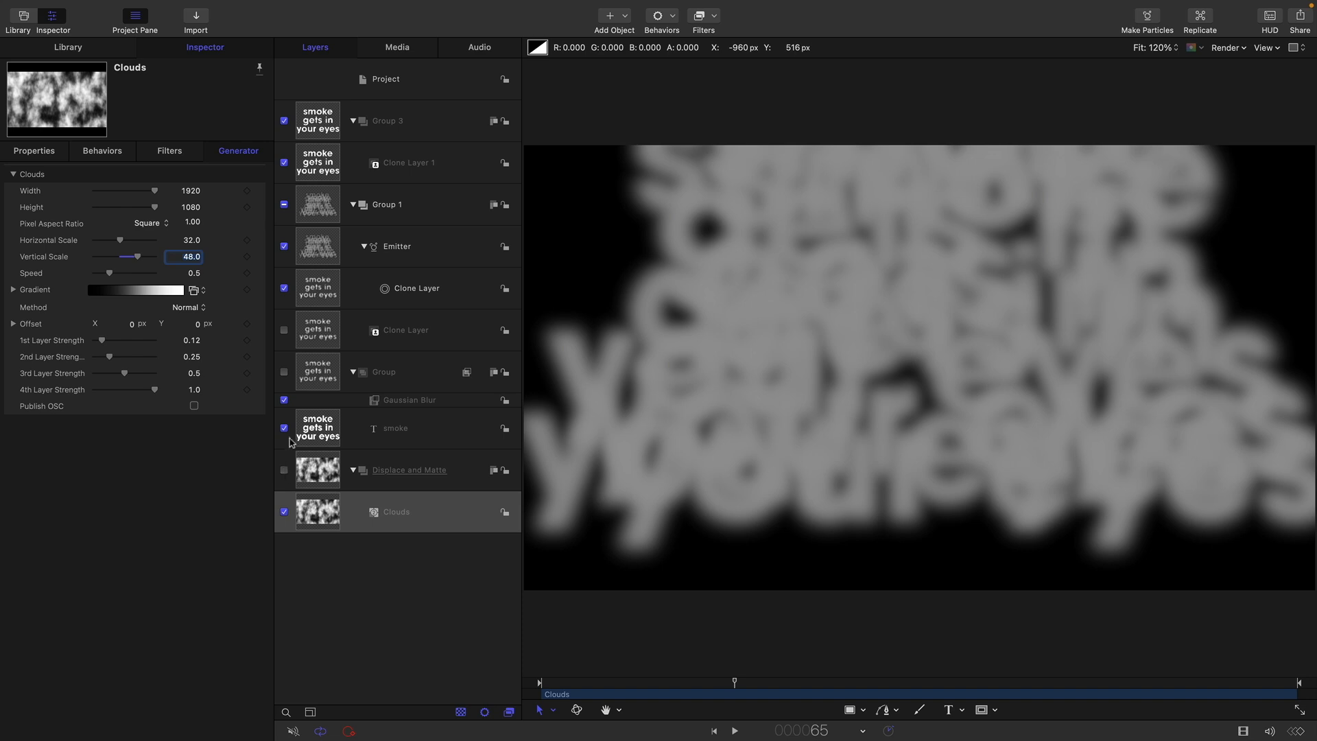
click(284, 471)
click(284, 471)
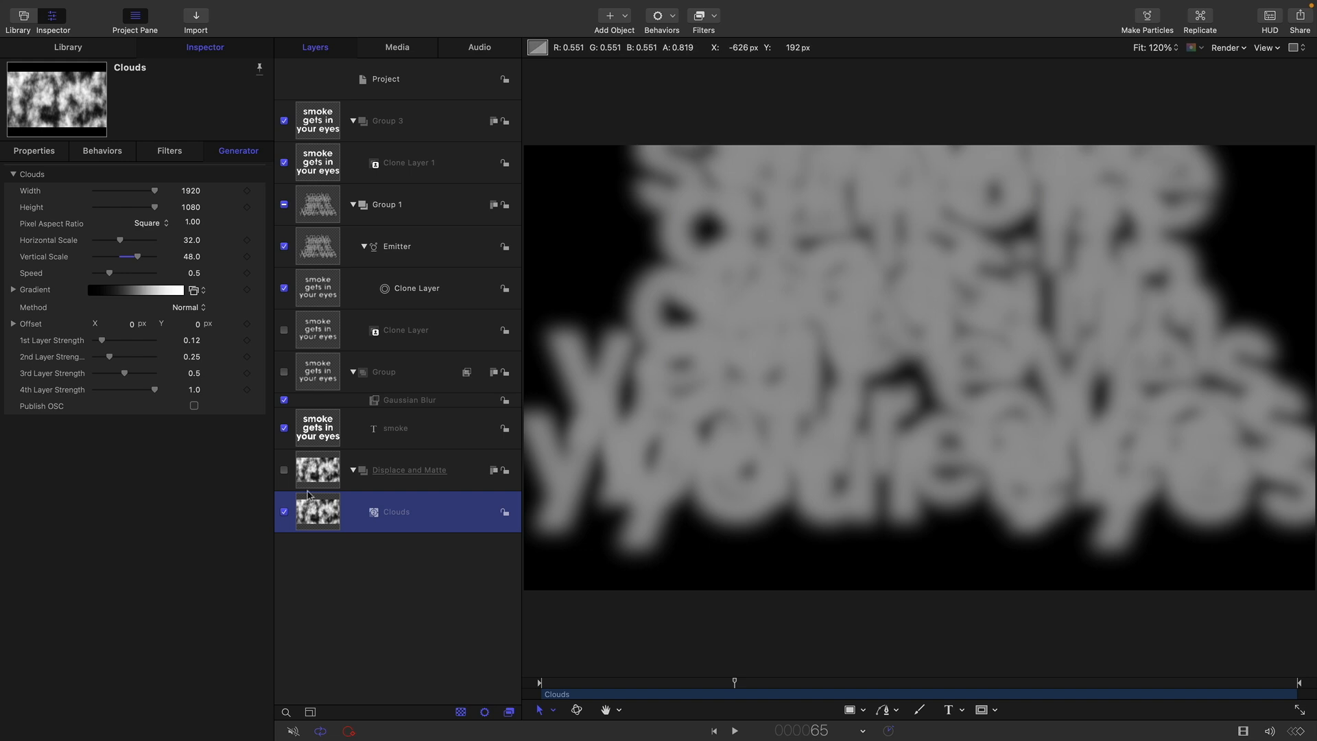
Step: Rename the group holding the smoke text and its Gaussian Blur as Text Source
click(314, 480)
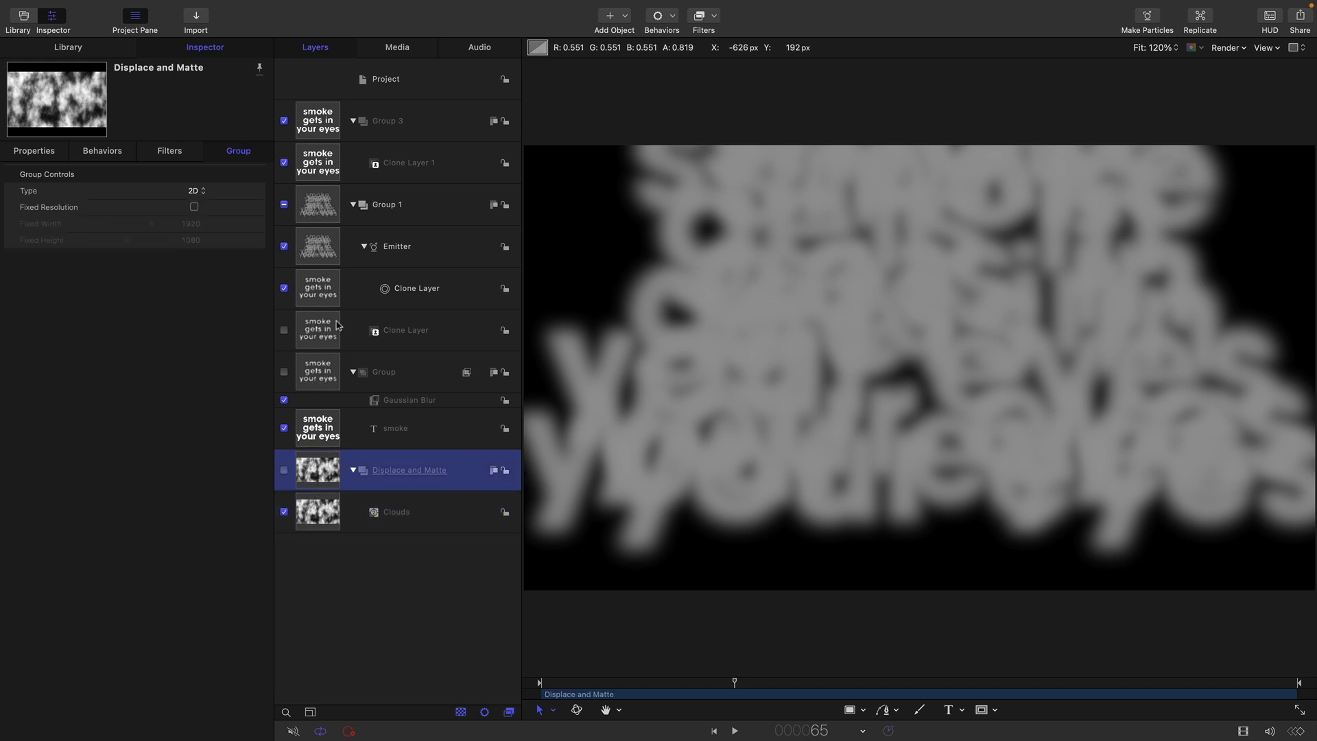
click(321, 367)
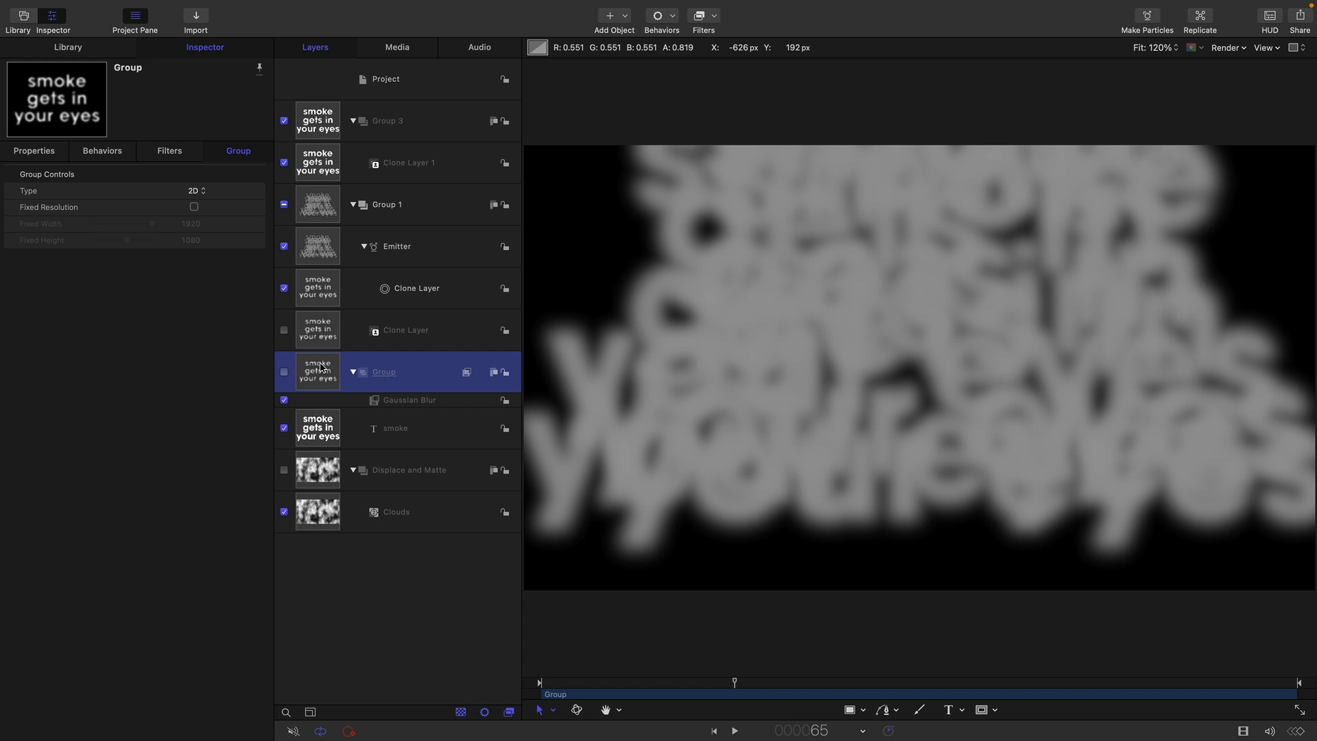
double_click(381, 374)
key(super+a)
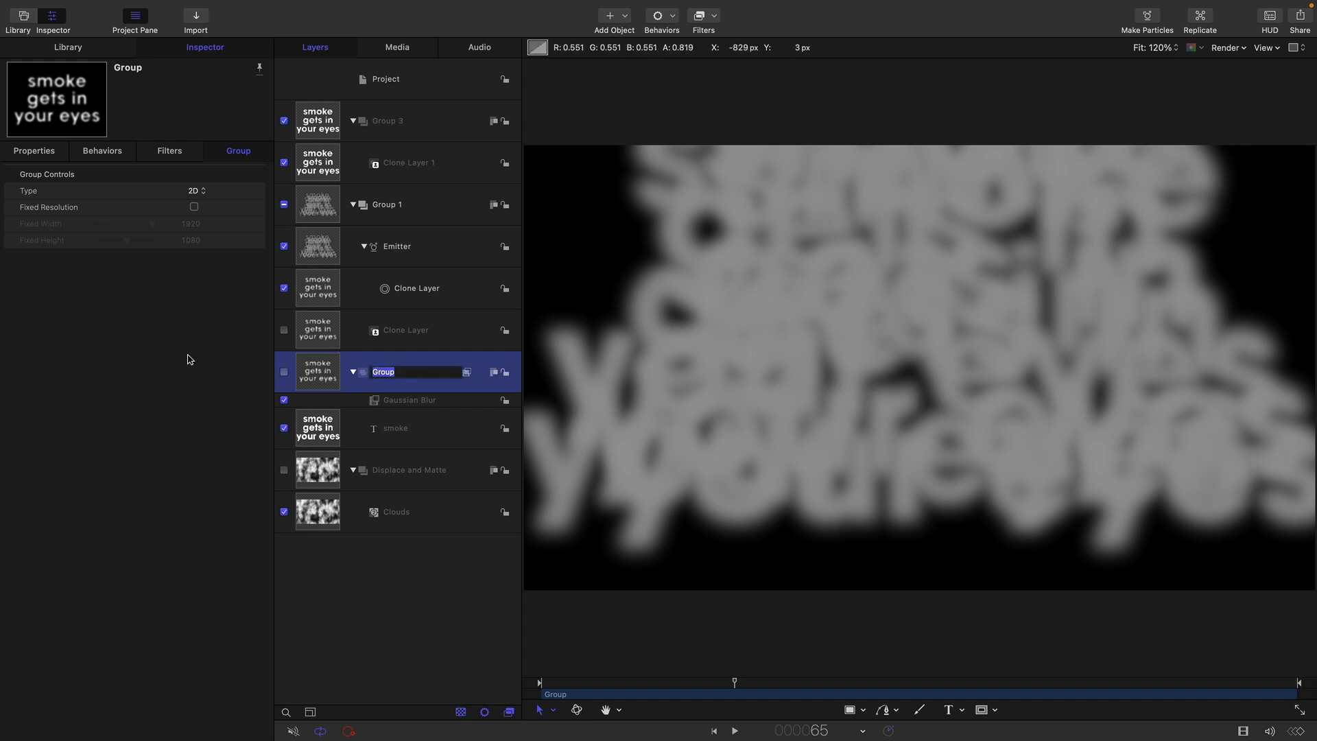
text(Text Source)
Step: Rename Group 3, which holds Clone Layer 1, as Main Text Front and collapse it
double_click(387, 120)
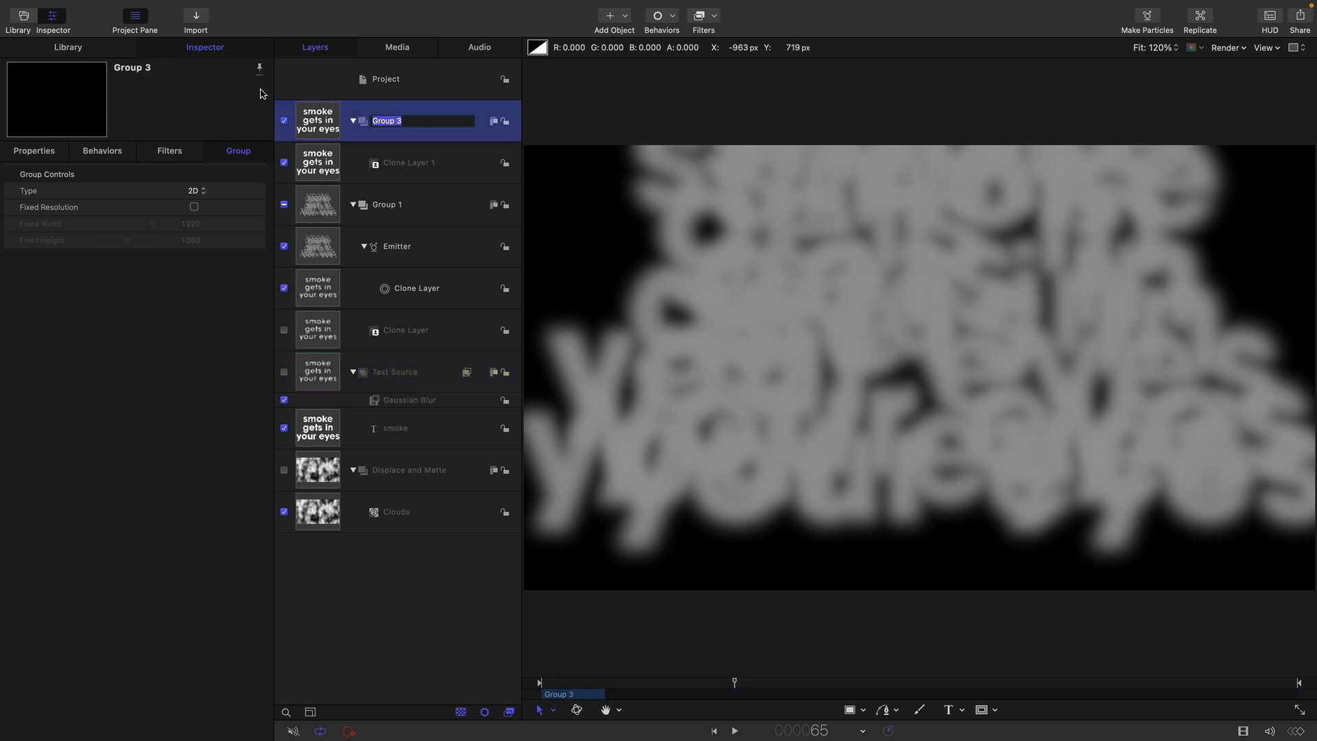
text(Mal)
key(Return)
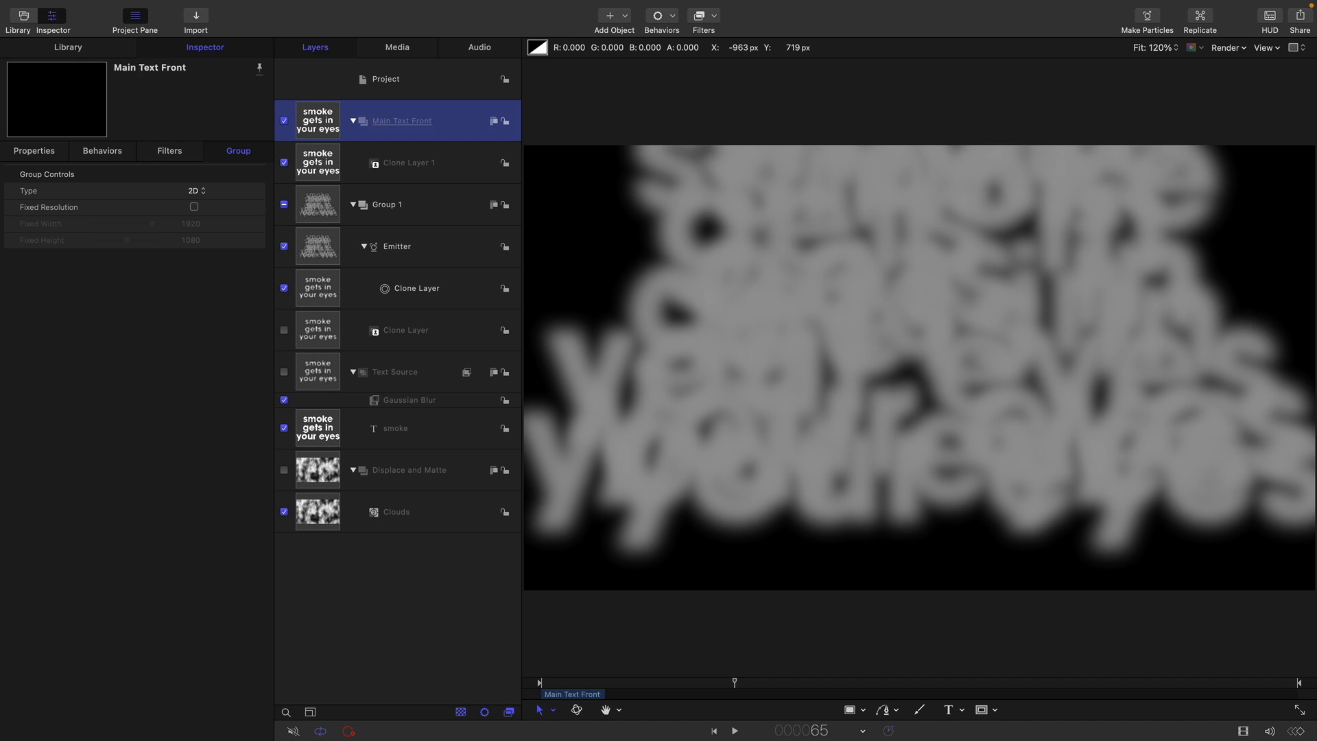
click(353, 121)
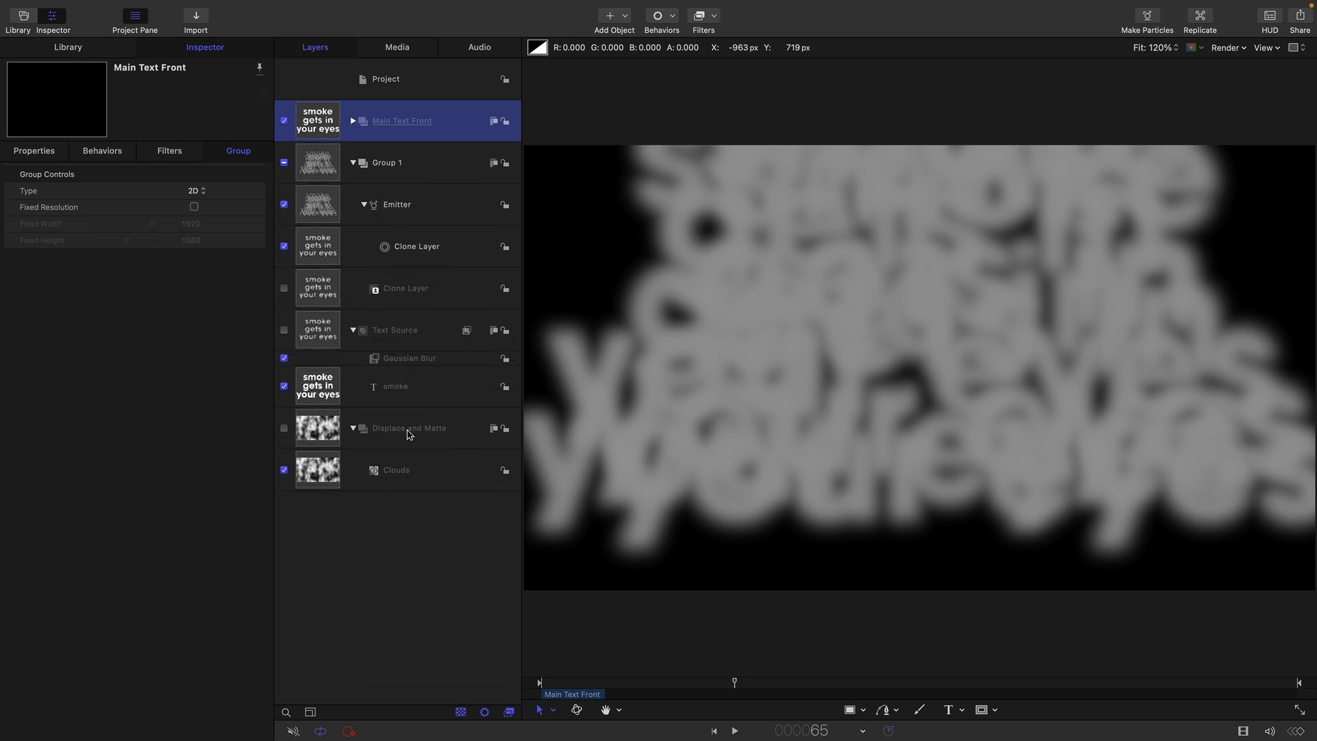
Step: Add an image mask to the Text Source group with the Displace and Matte group as its mask source
click(312, 333)
right_click(311, 332)
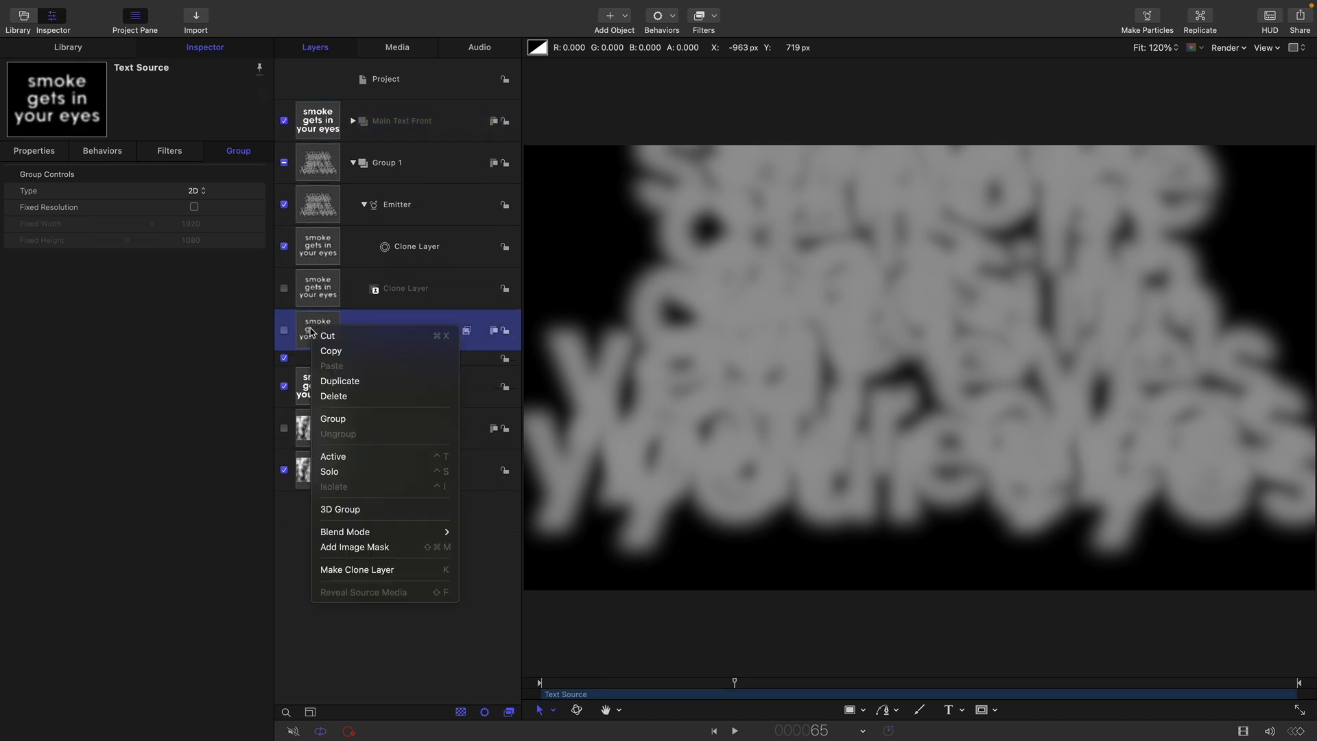
click(391, 548)
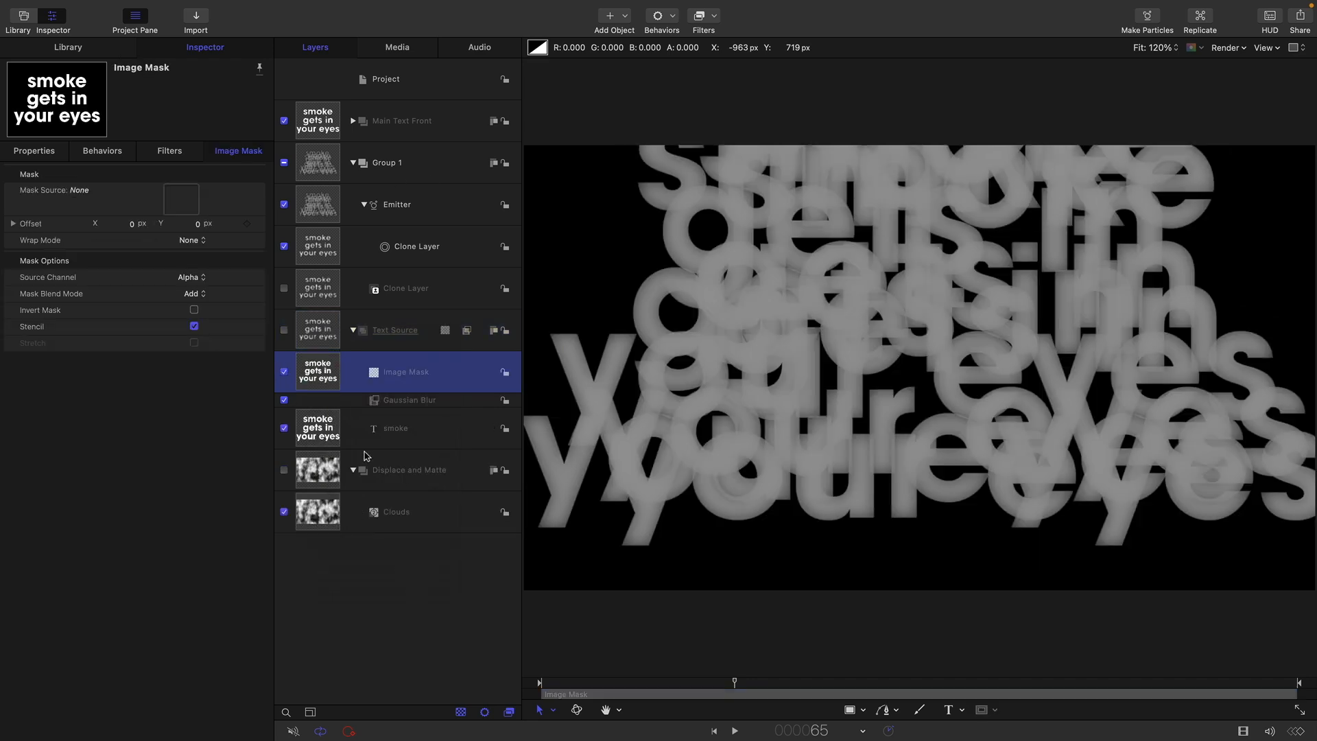
drag(312, 480, 171, 198)
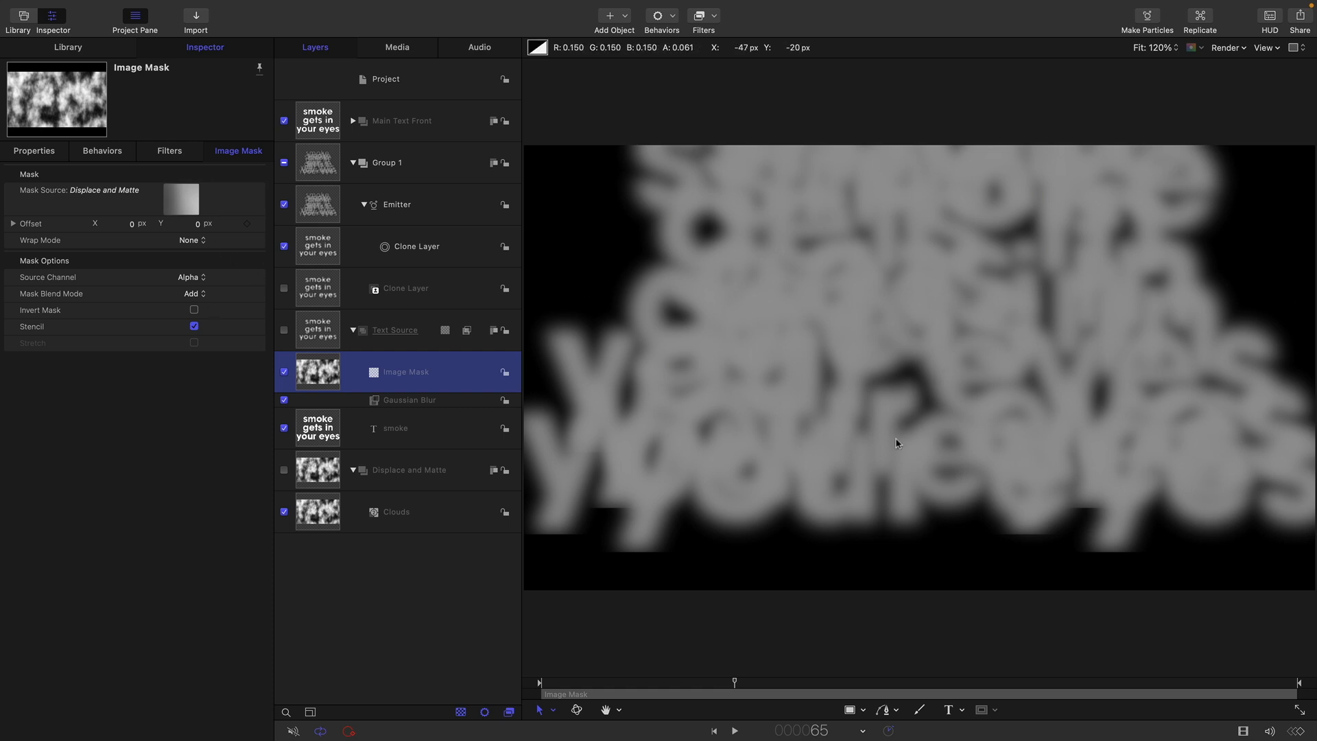
Step: Set the image mask's Source Channel to Luminance and play the animation to check the broken-up smoke
click(193, 293)
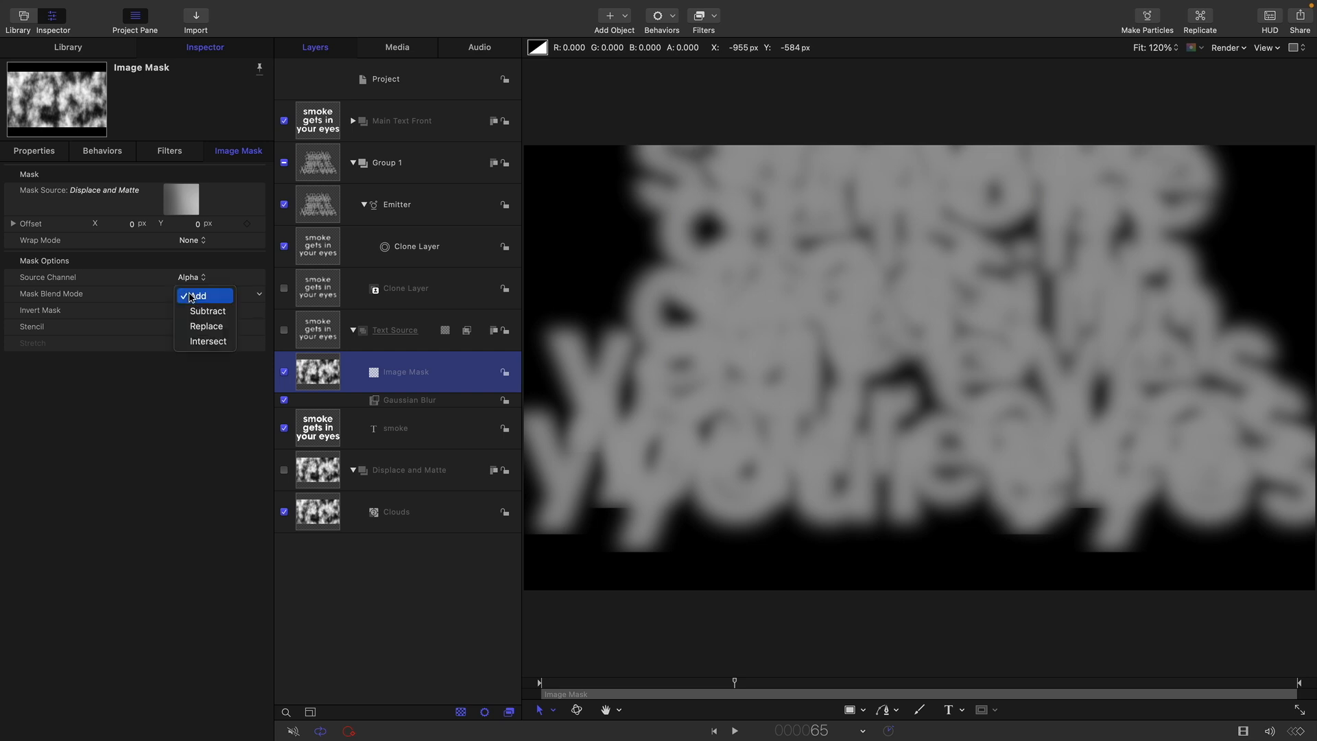
click(51, 241)
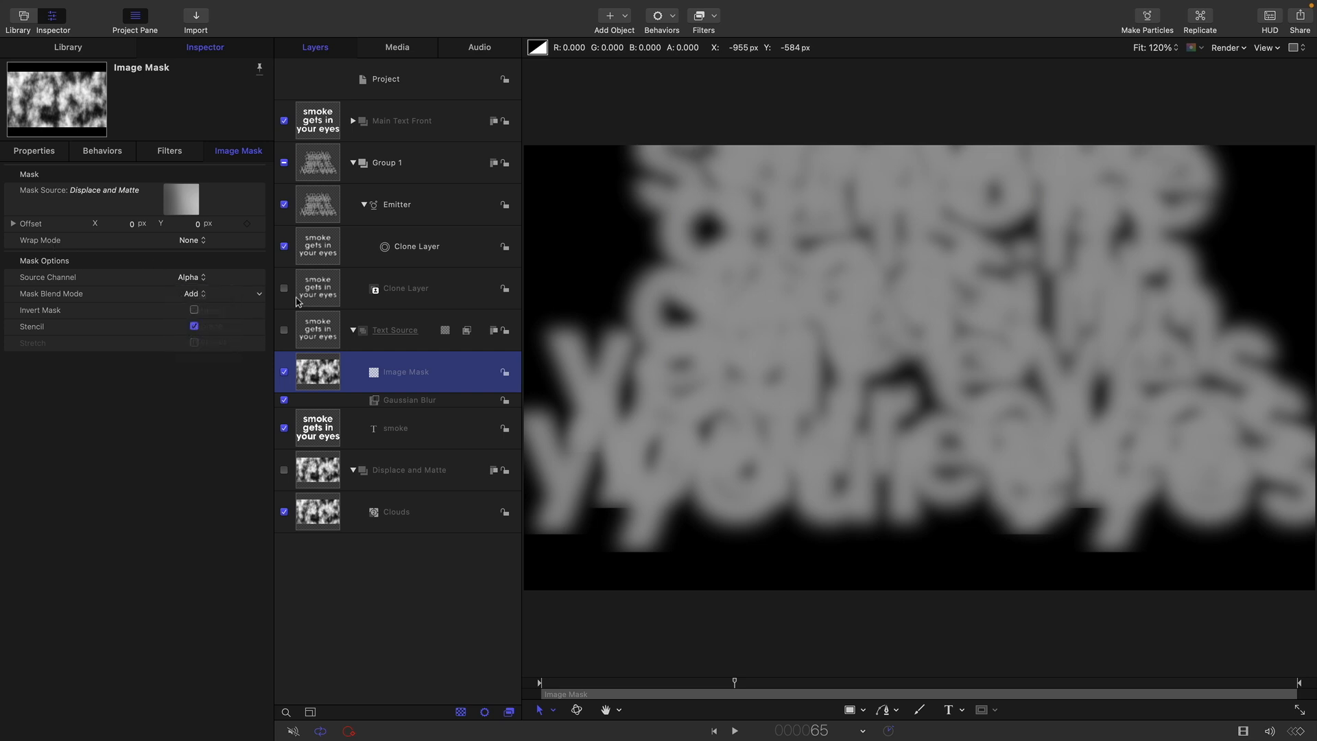
click(193, 279)
click(205, 294)
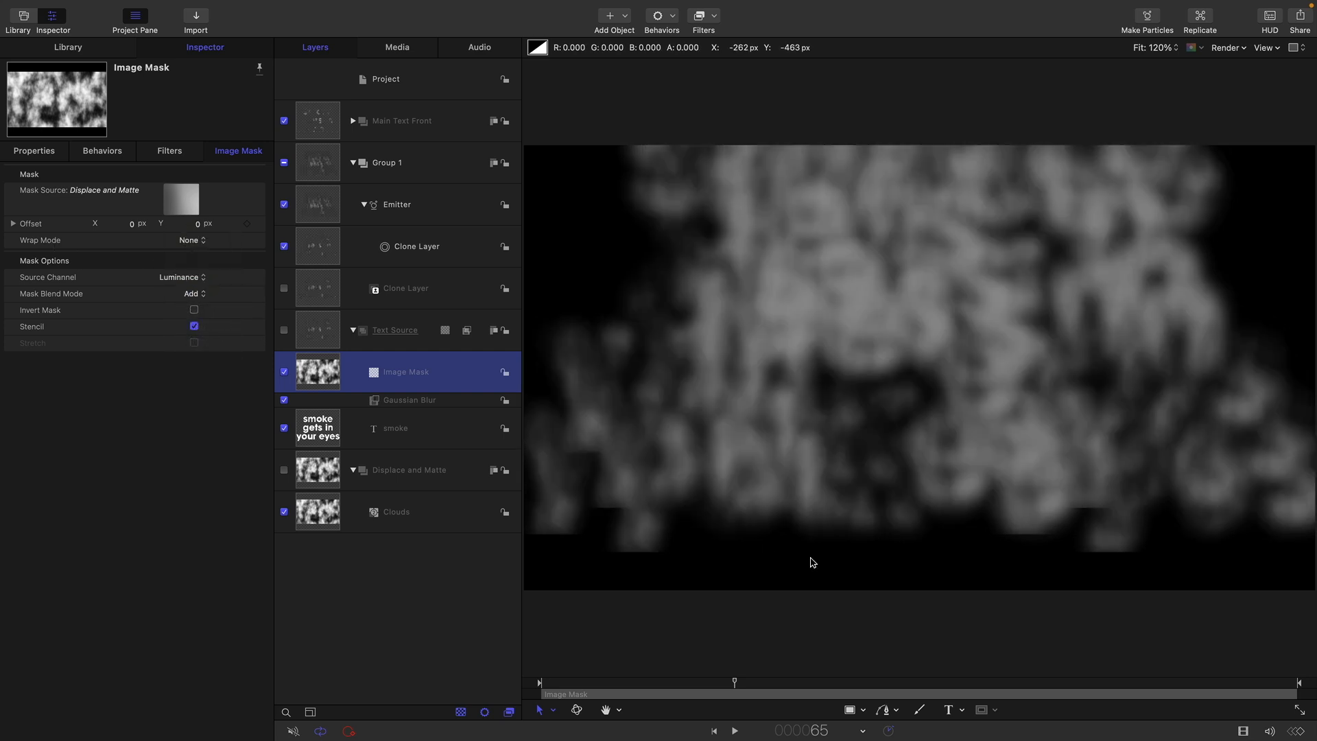
drag(734, 683, 567, 695)
key(space)
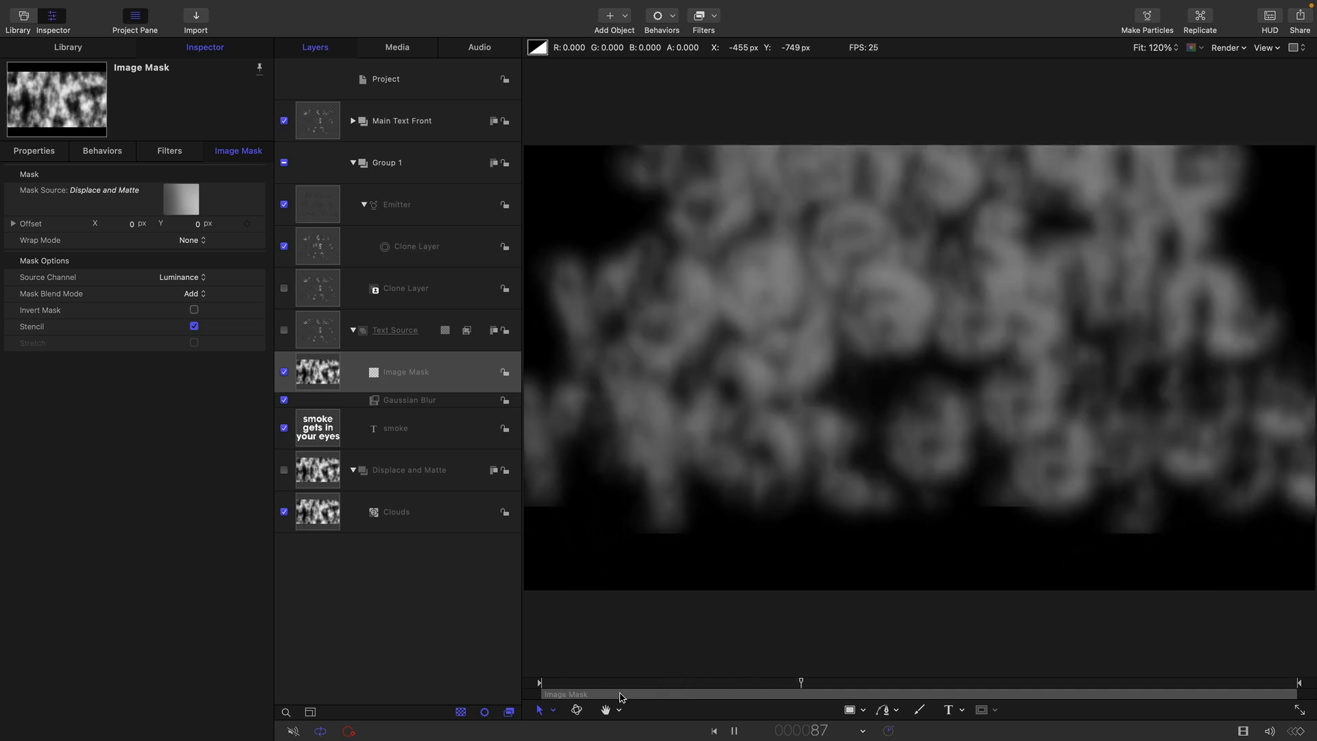
key(space)
drag(728, 696, 596, 698)
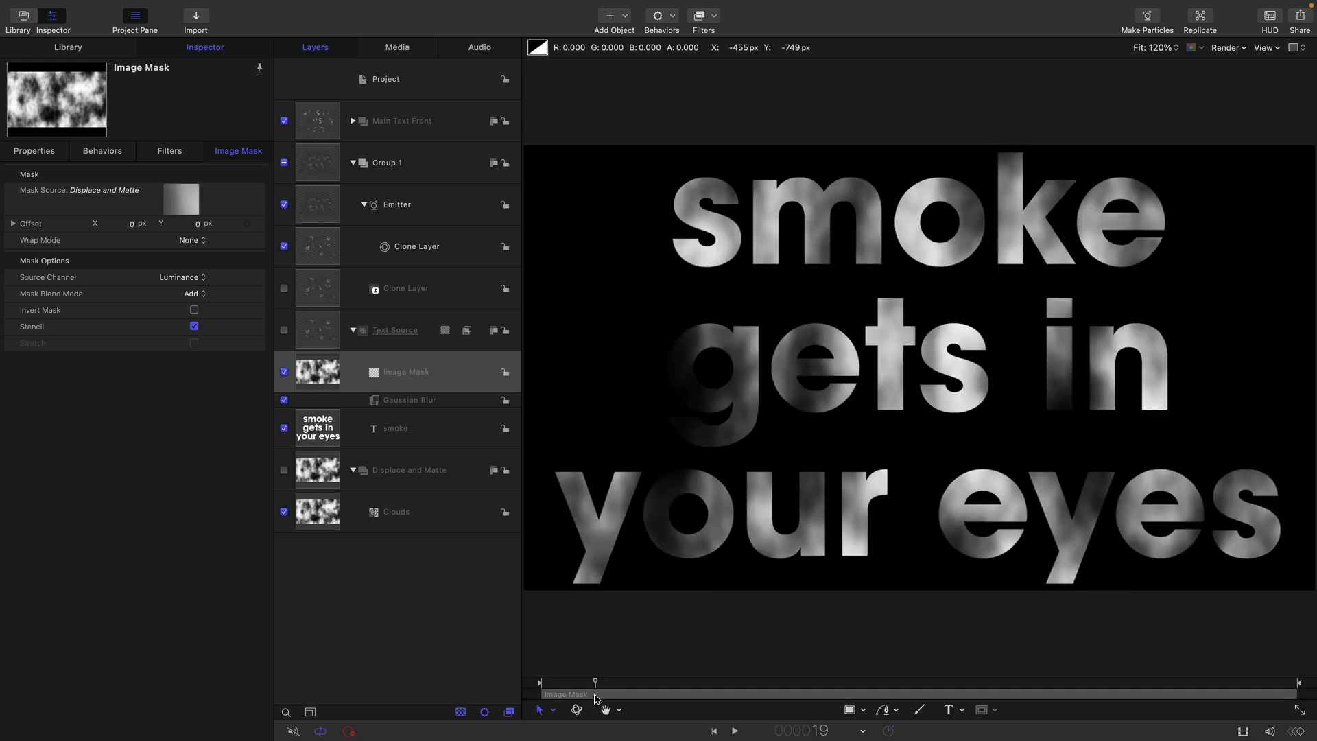
Step: Expand Main Text Front, make the original smoke text the source of Clone Layer 1, and play the animation from the start
click(351, 122)
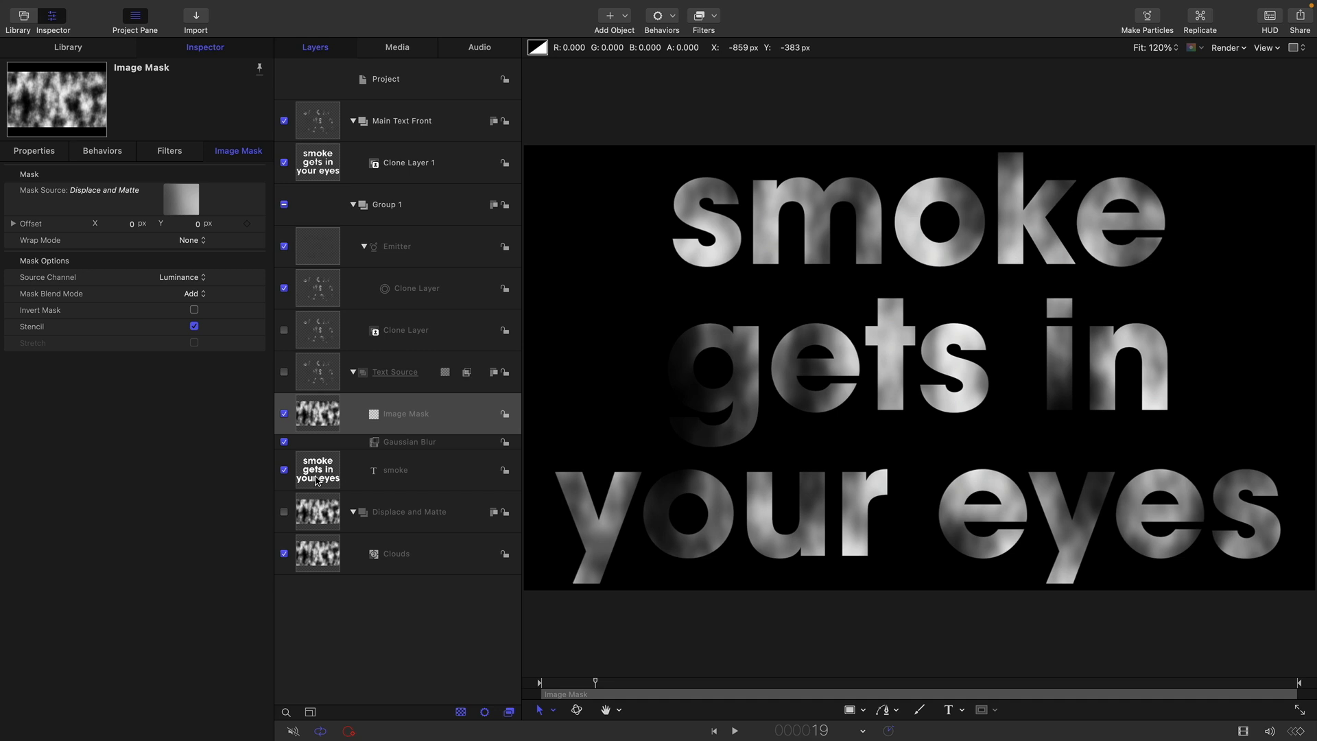
mouse_move(317, 480)
mouse_down()
mouse_move(391, 412)
mouse_move(391, 180)
mouse_move(374, 164)
mouse_up()
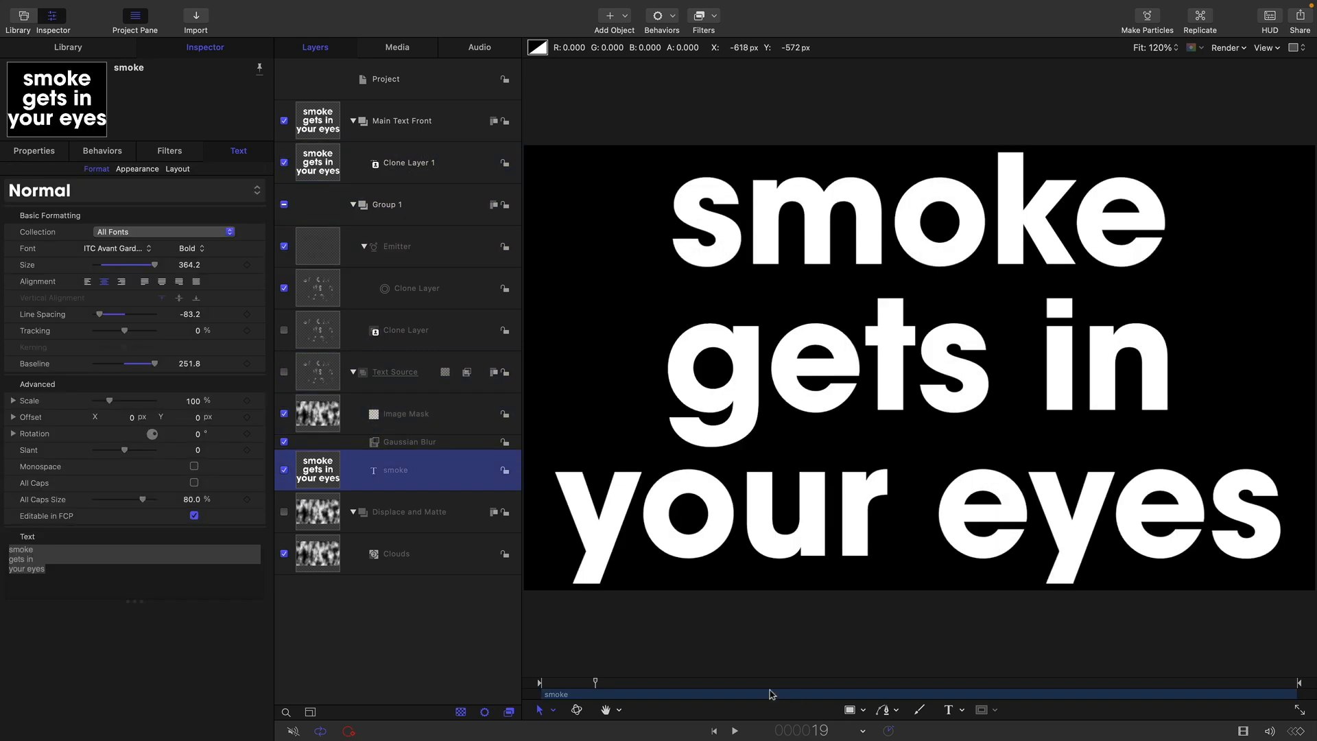
mouse_move(594, 684)
mouse_down()
mouse_move(609, 686)
mouse_move(497, 683)
mouse_up()
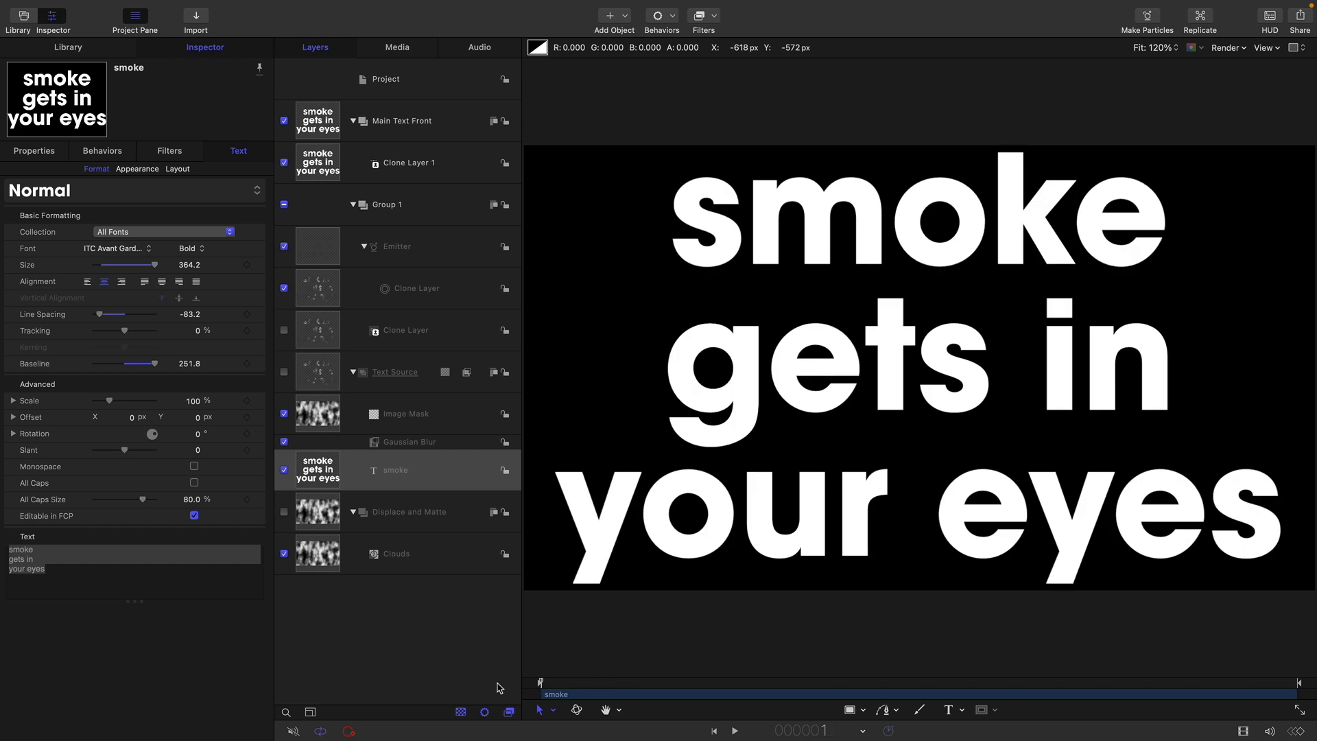
key(space)
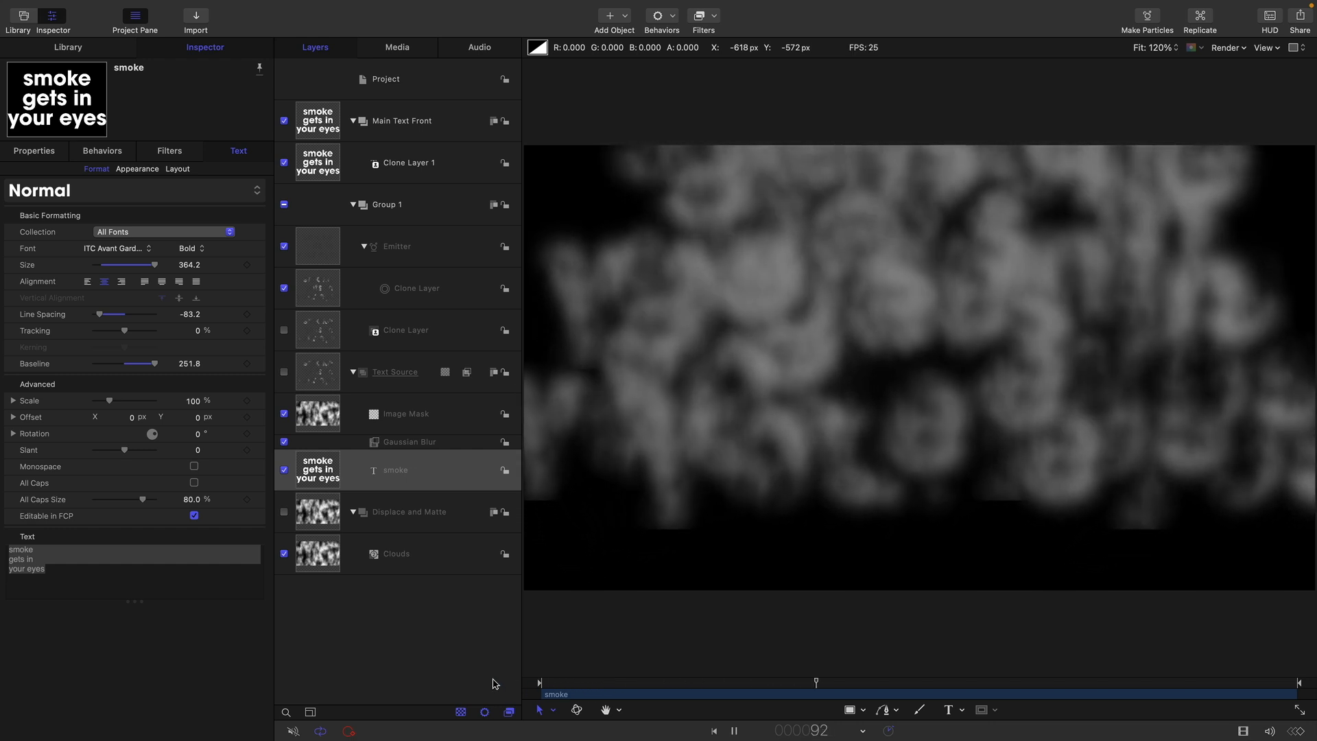
key(space)
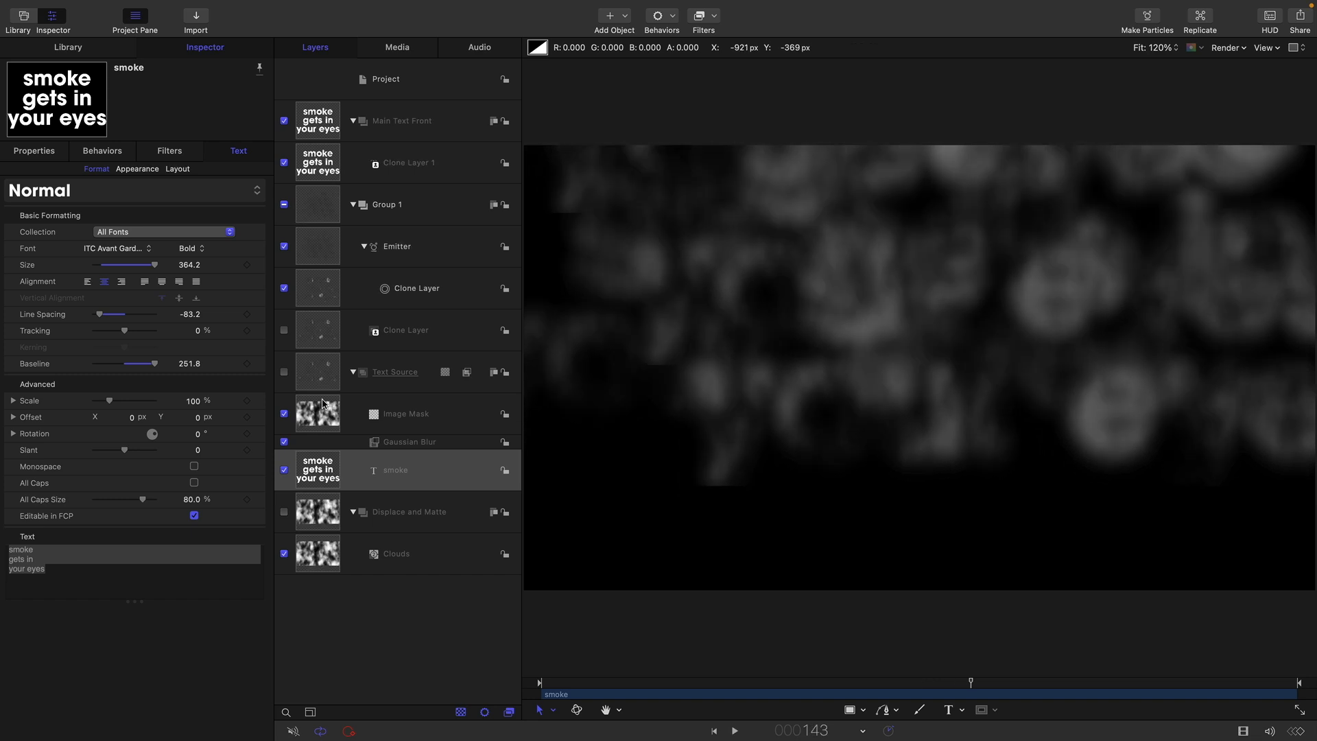
Step: Add a Bump Map distortion filter to the Text Source group, using the Displace and Matte group as its map image
click(316, 369)
drag(693, 684, 641, 684)
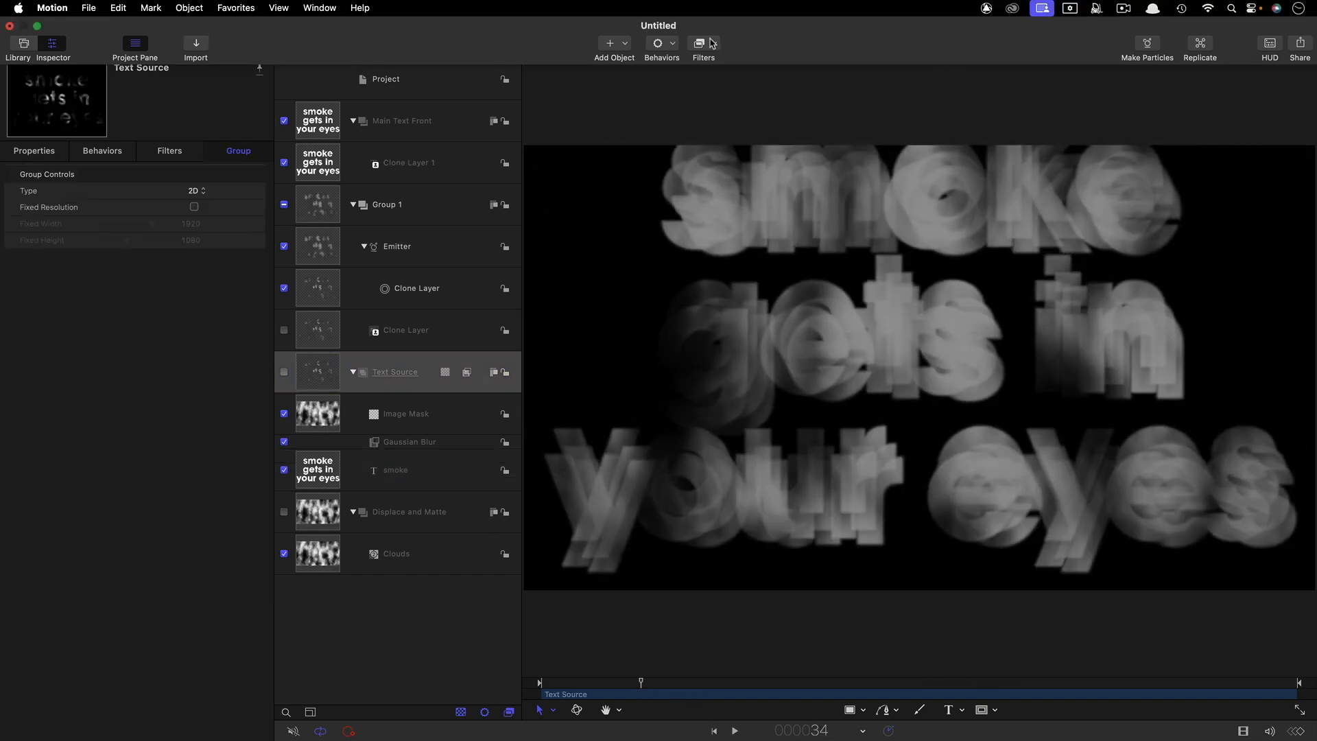
click(712, 43)
mouse_move(731, 128)
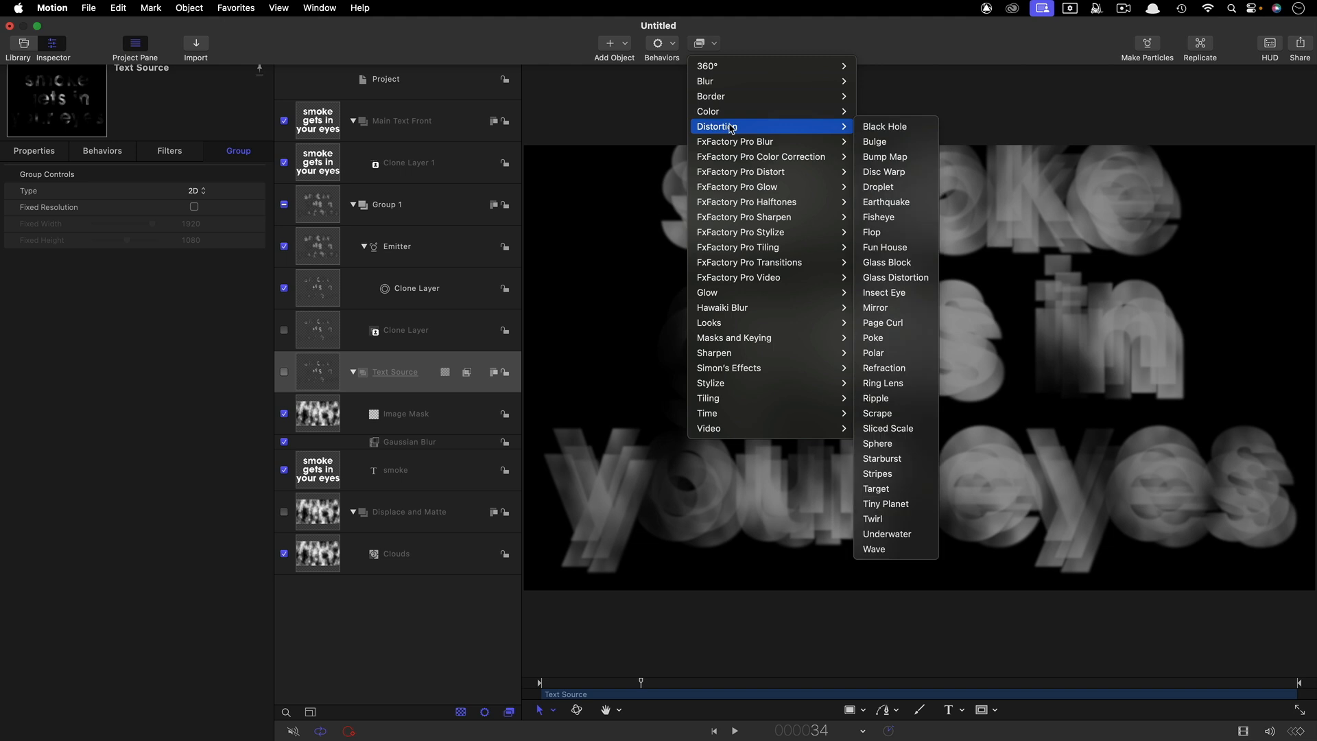
click(907, 160)
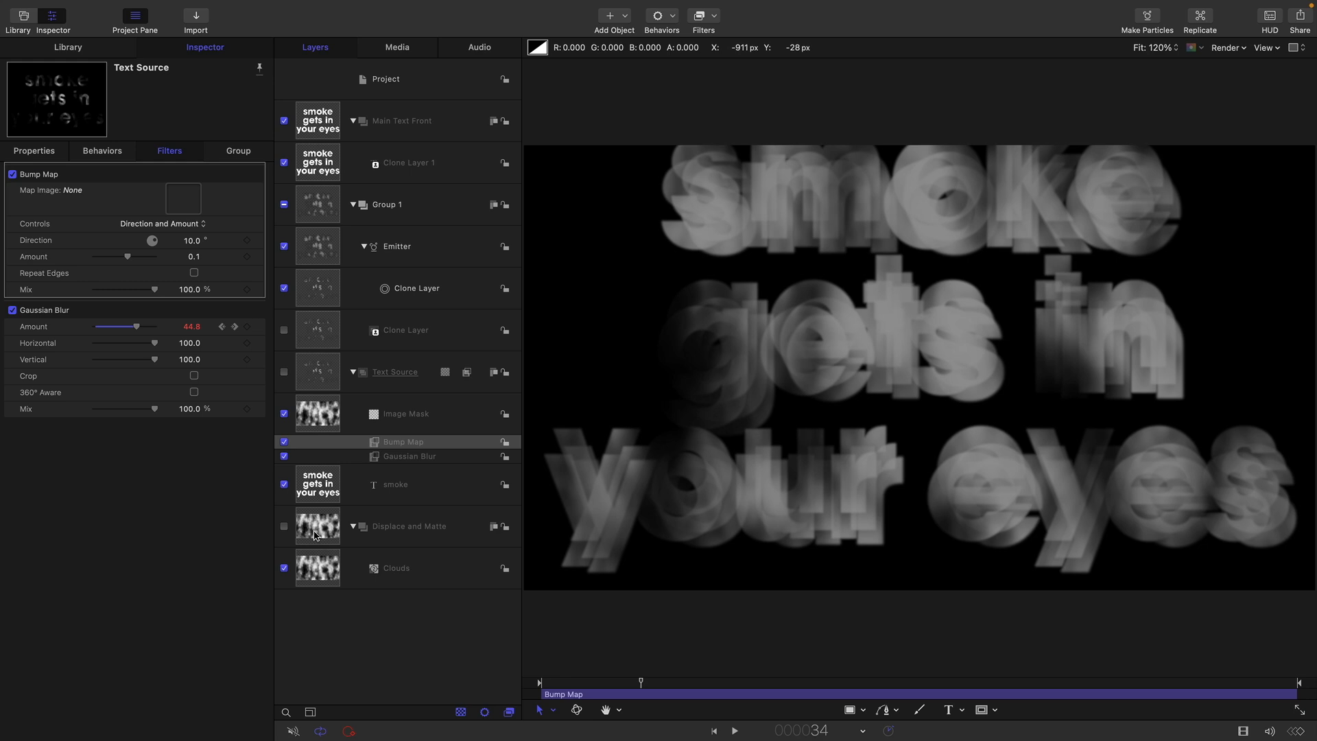
drag(314, 531, 177, 198)
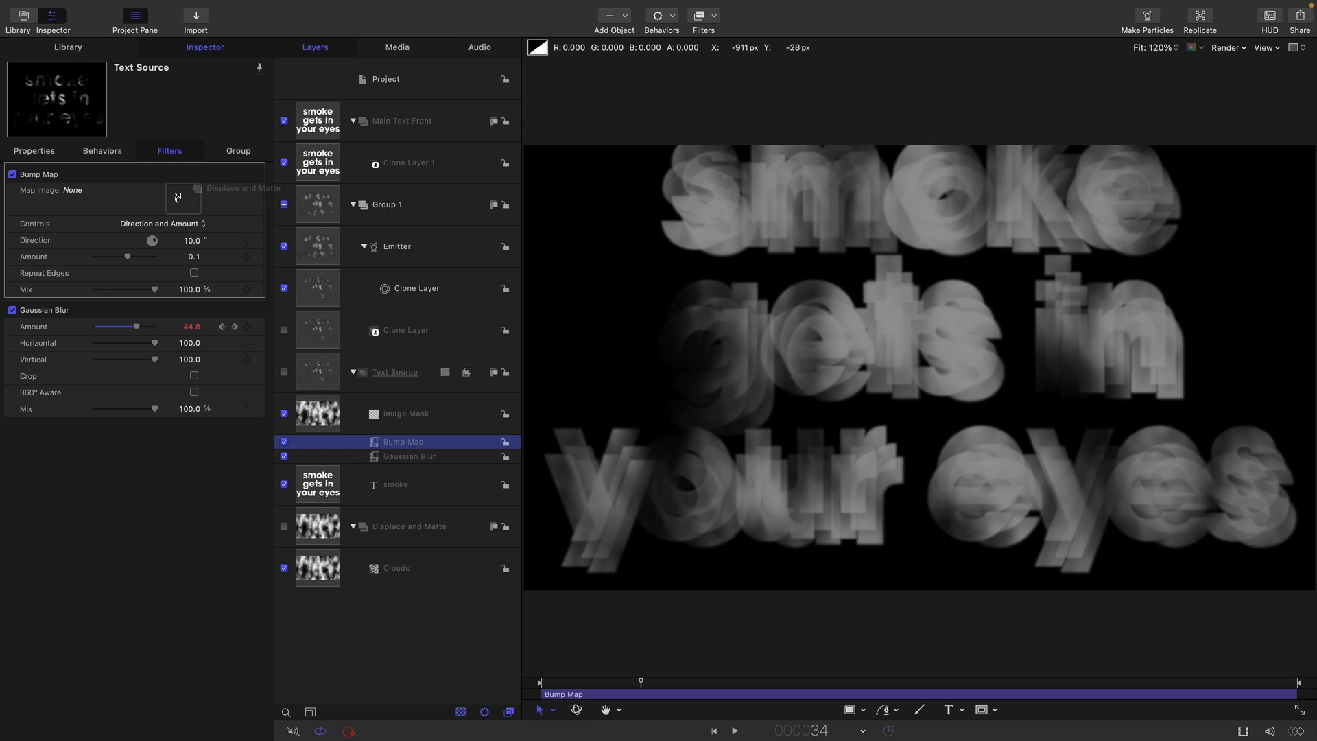
drag(177, 198, 180, 197)
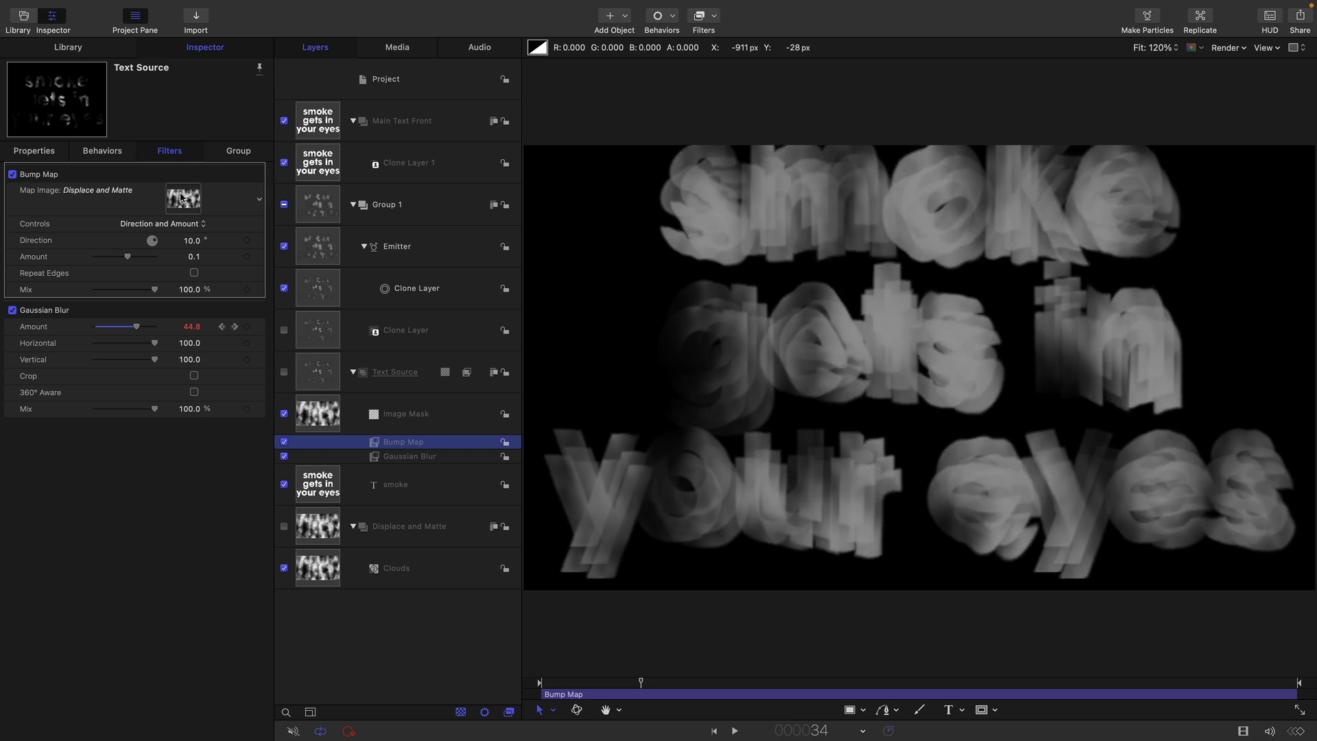
Step: Set the Bump Map's Direction to 180°
click(194, 241)
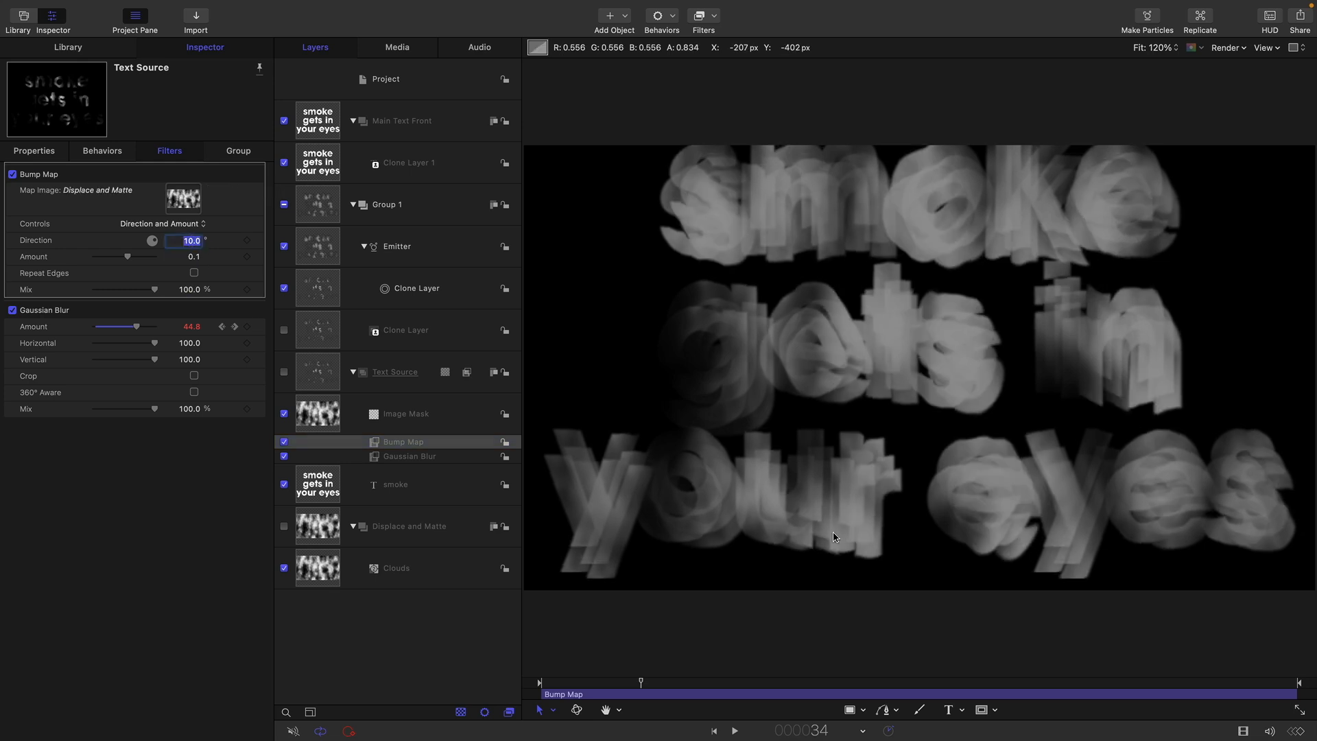
text(180)
key(Return)
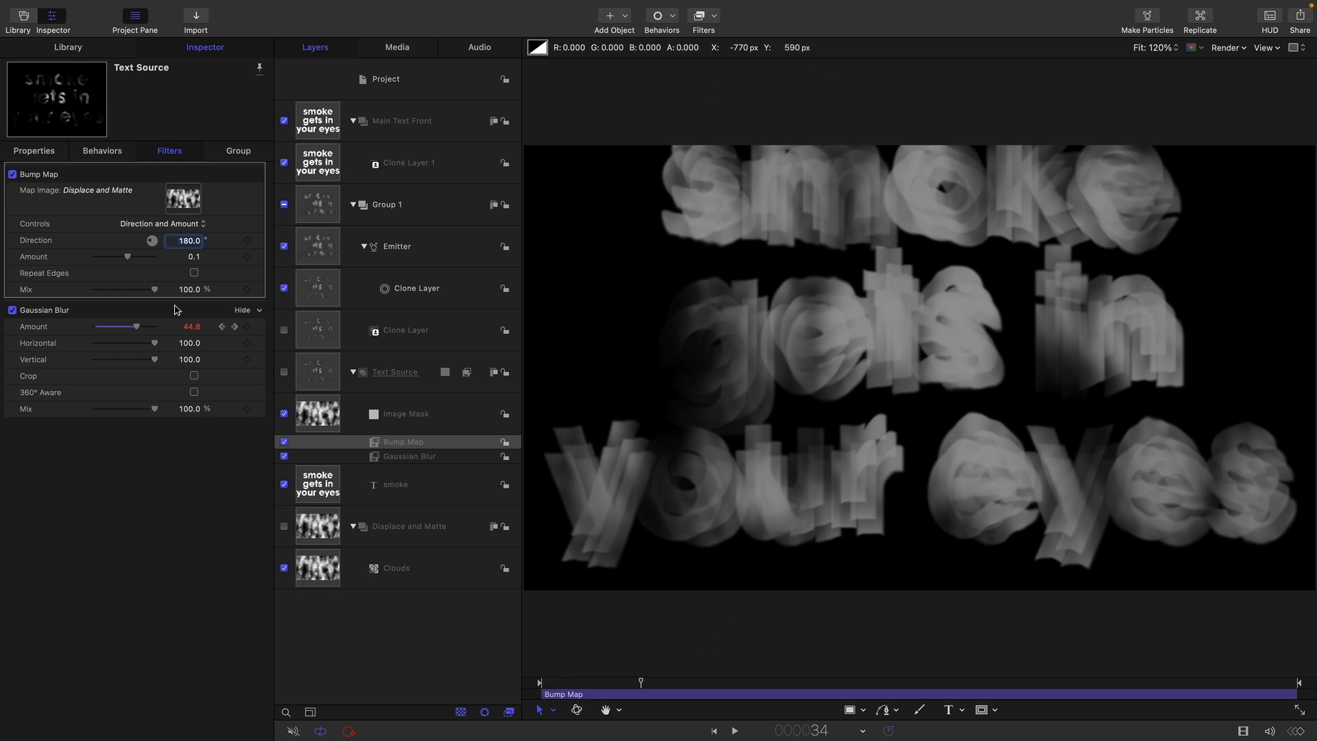
key(Return)
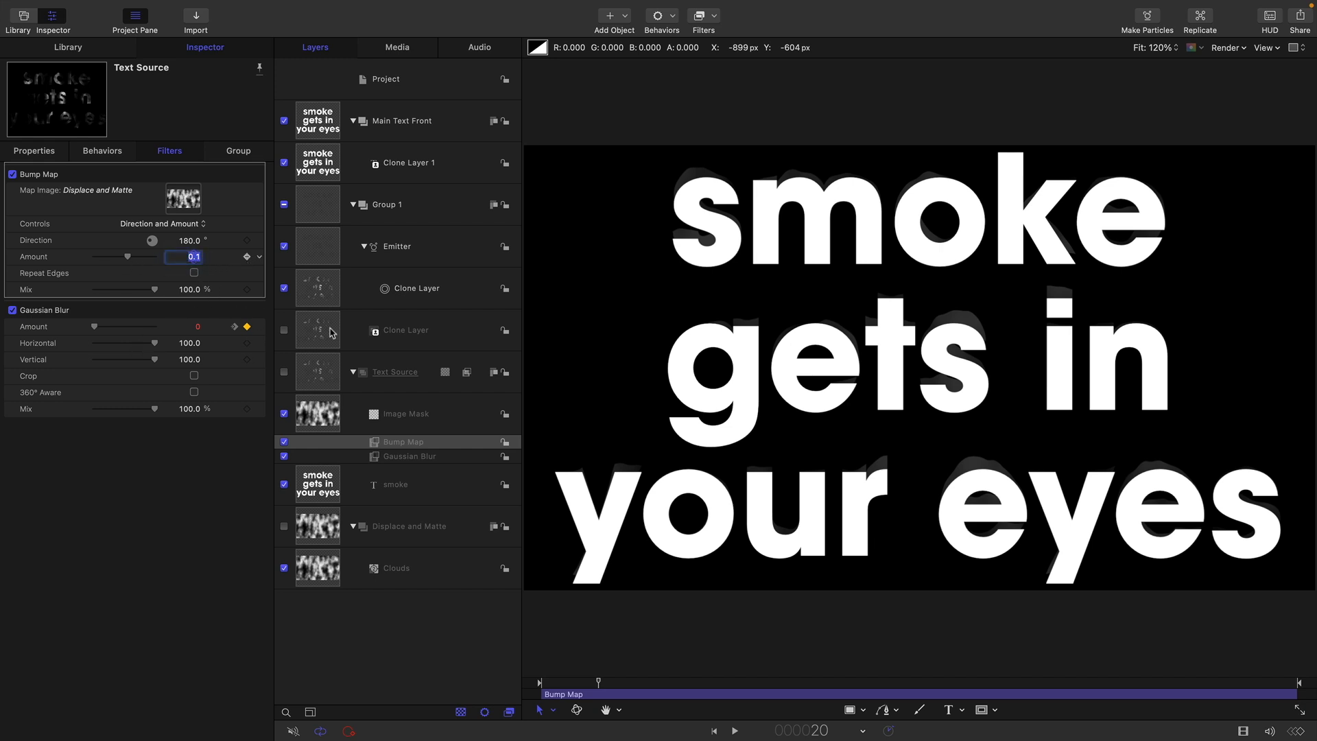
Step: Keyframe the Bump Map's Amount at 0 on frame 20
double_click(194, 257)
text(0)
key(Return)
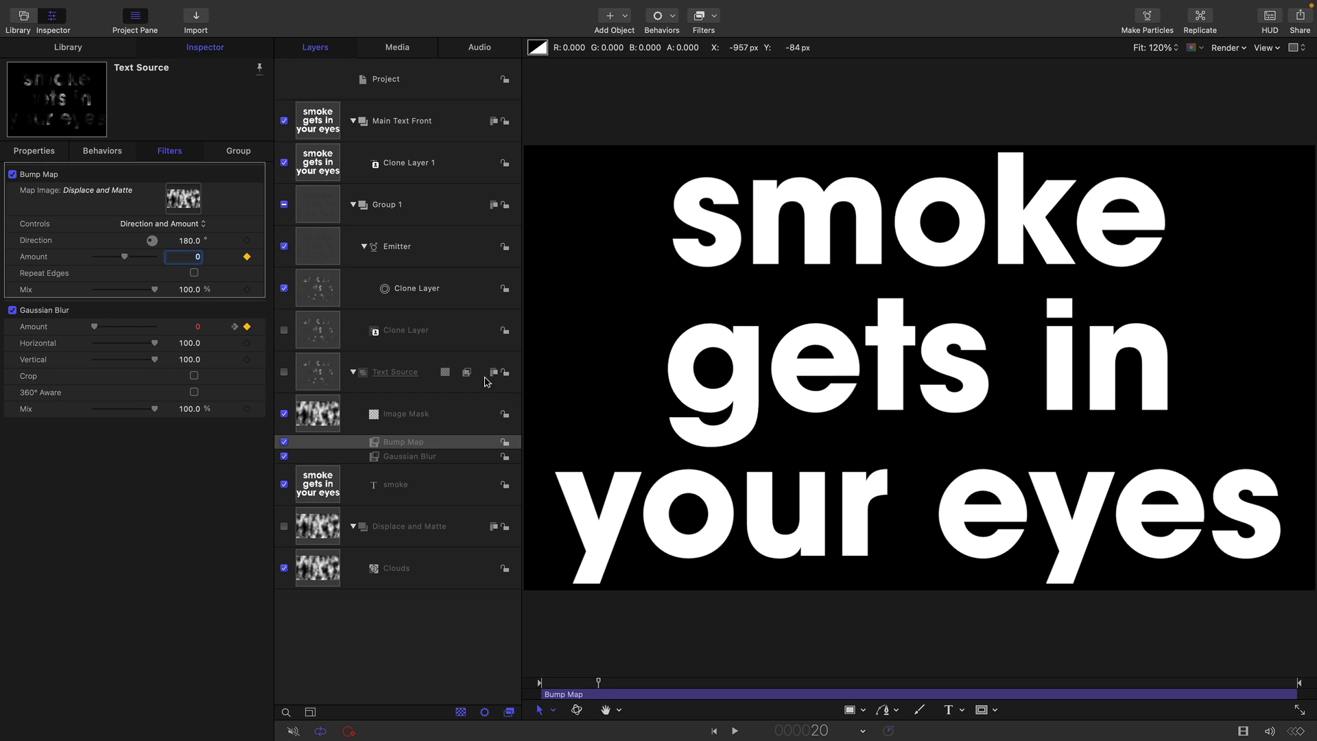
Step: Set the Bump Map's Amount keyframe on frame 60 to 0.6 and play the animation from the start to check the distortion
click(234, 568)
text(j)
text(60)
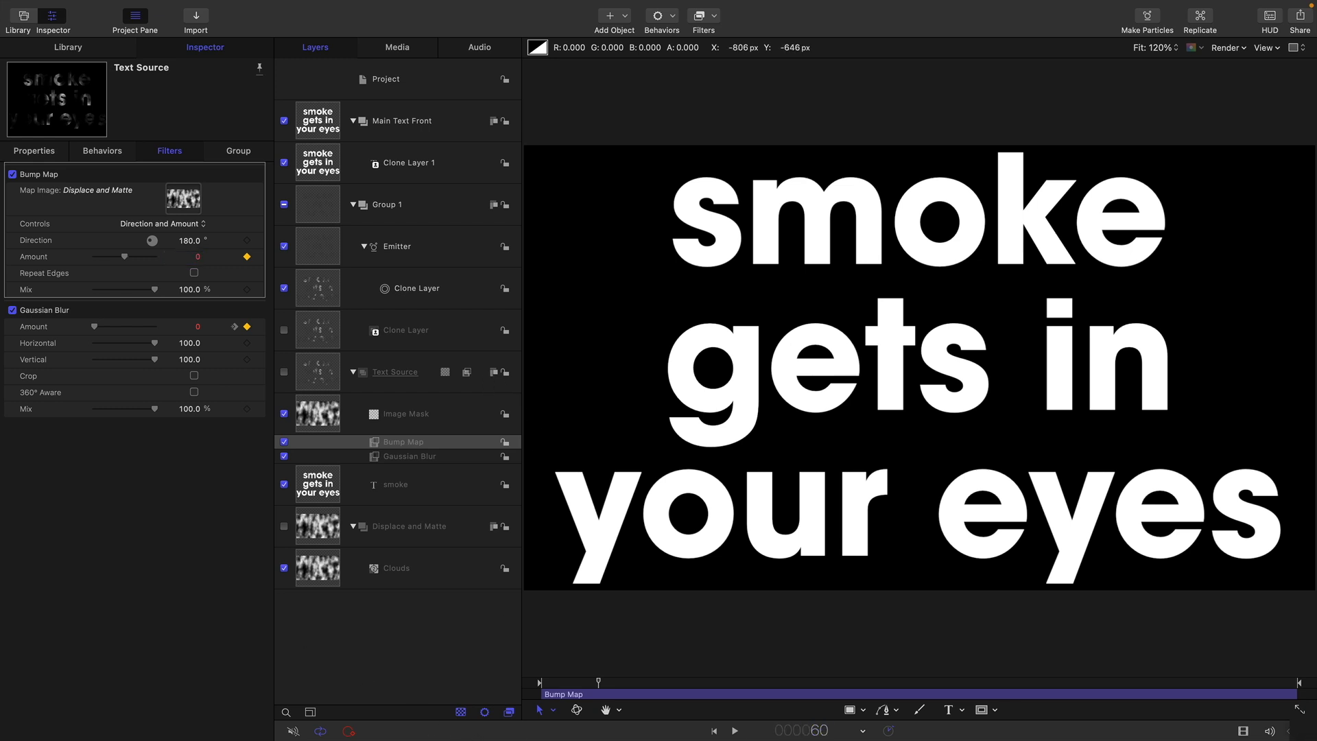
key(Return)
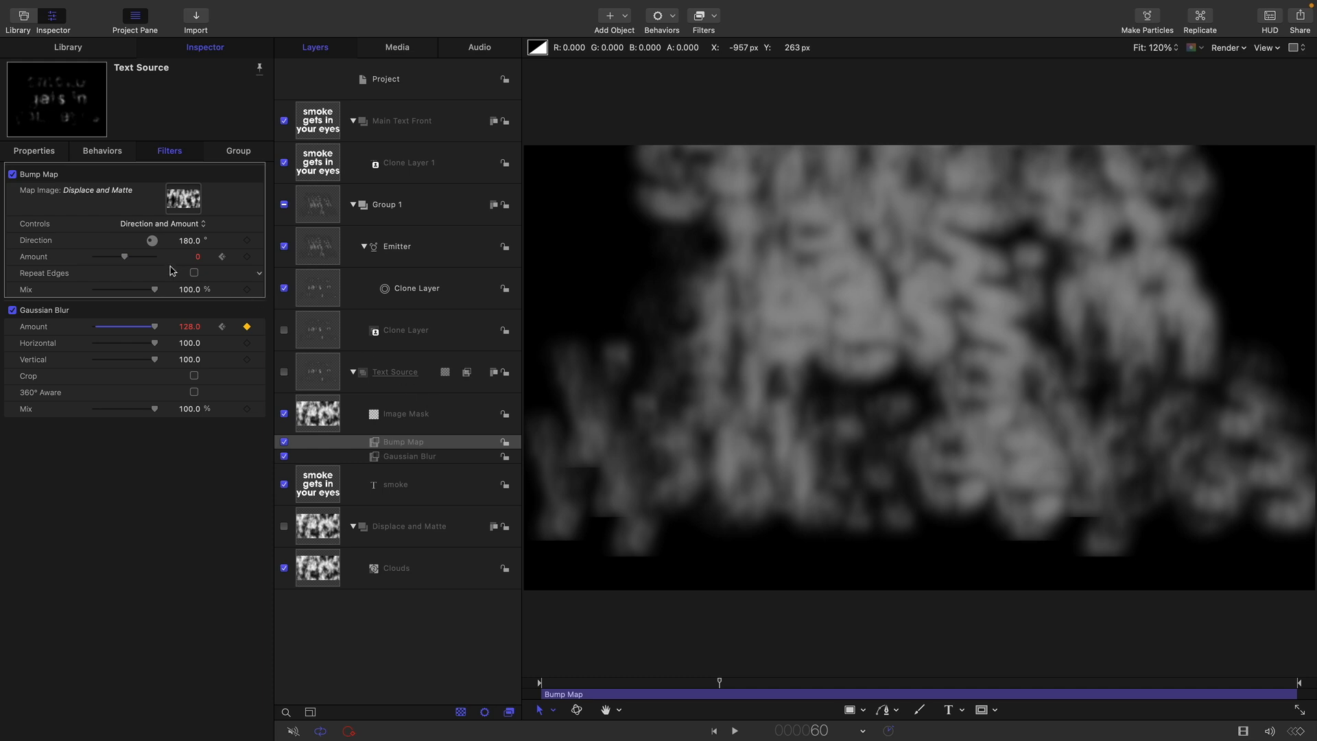
click(198, 258)
key(Return)
drag(717, 683, 625, 690)
drag(645, 686, 515, 697)
key(space)
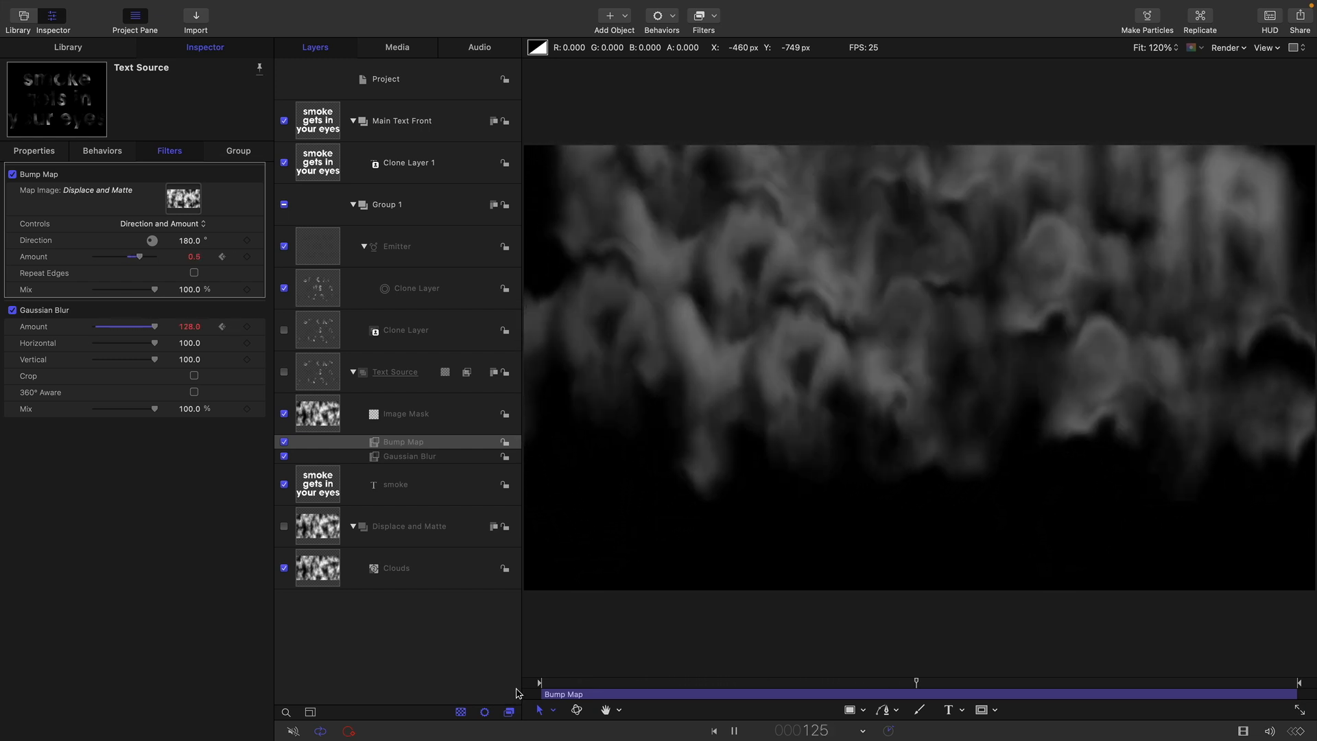
key(space)
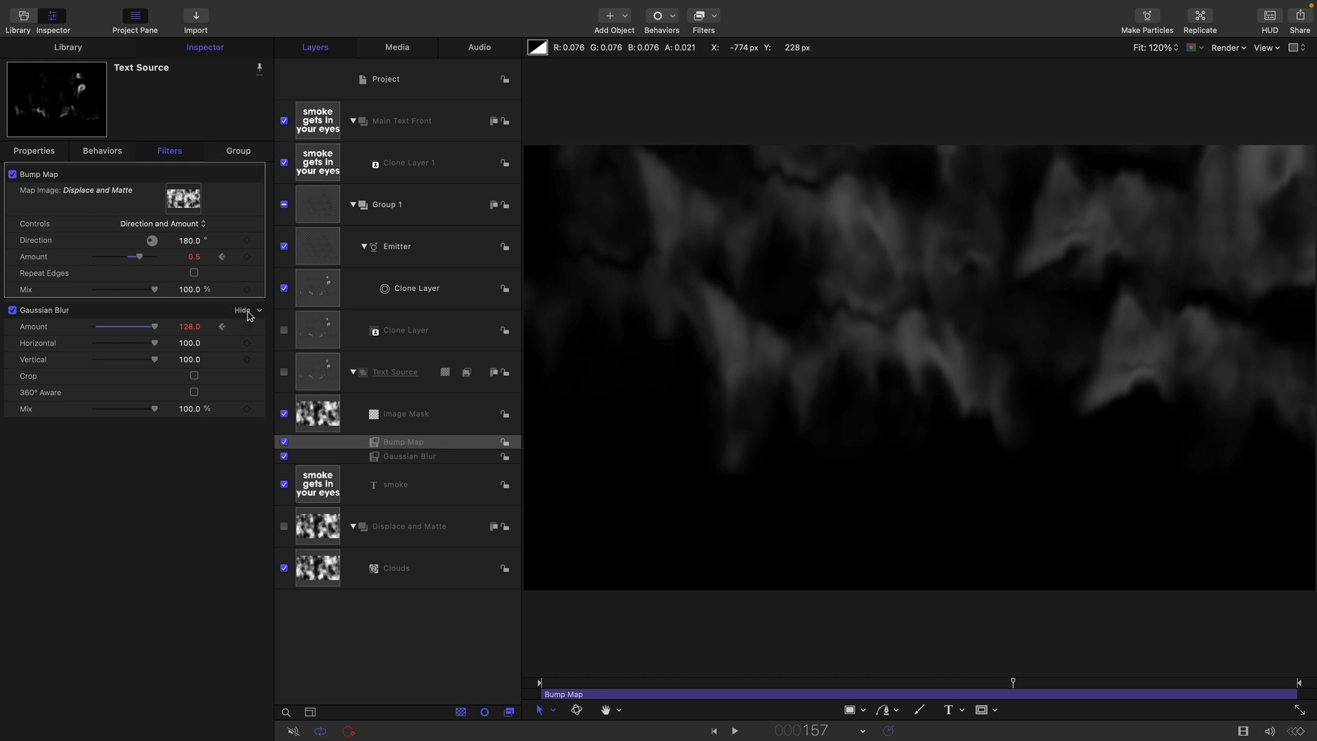
Step: Add a Gravity simulation behavior to the Emitter and set its Acceleration to -50
click(316, 248)
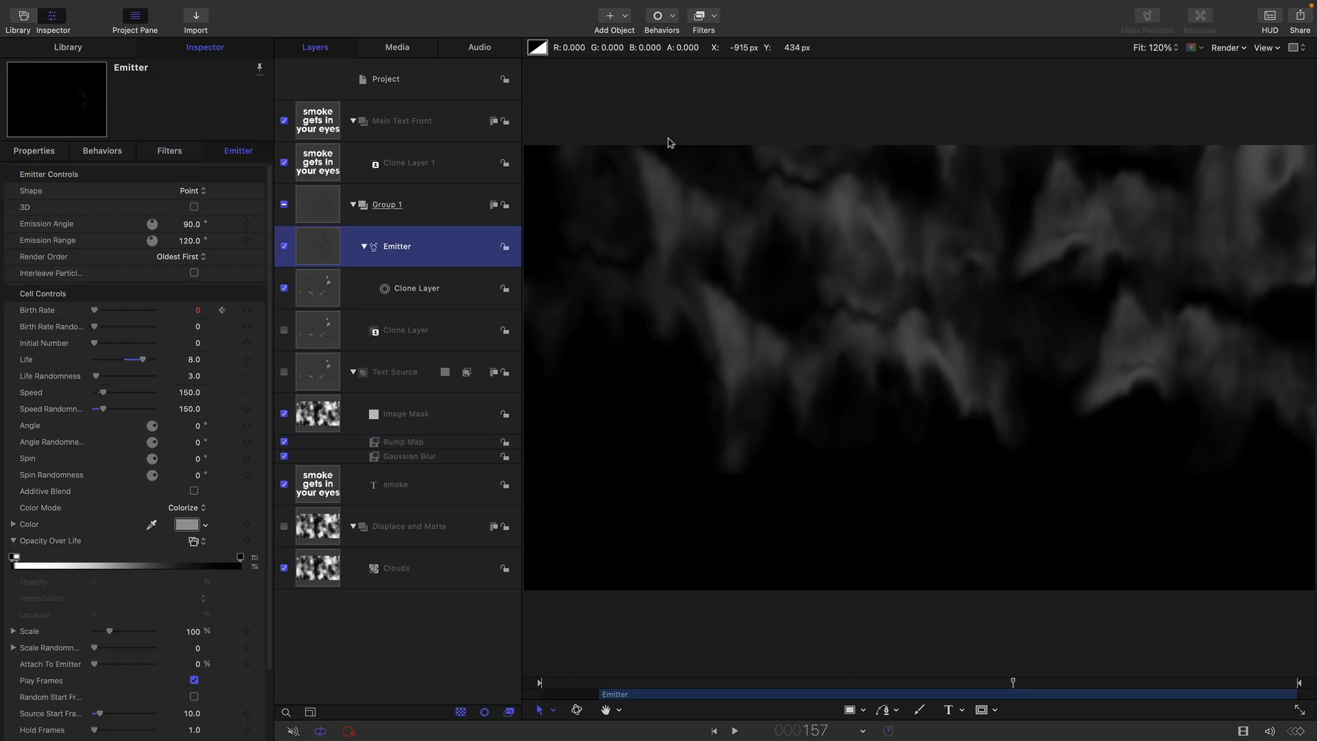
click(676, 18)
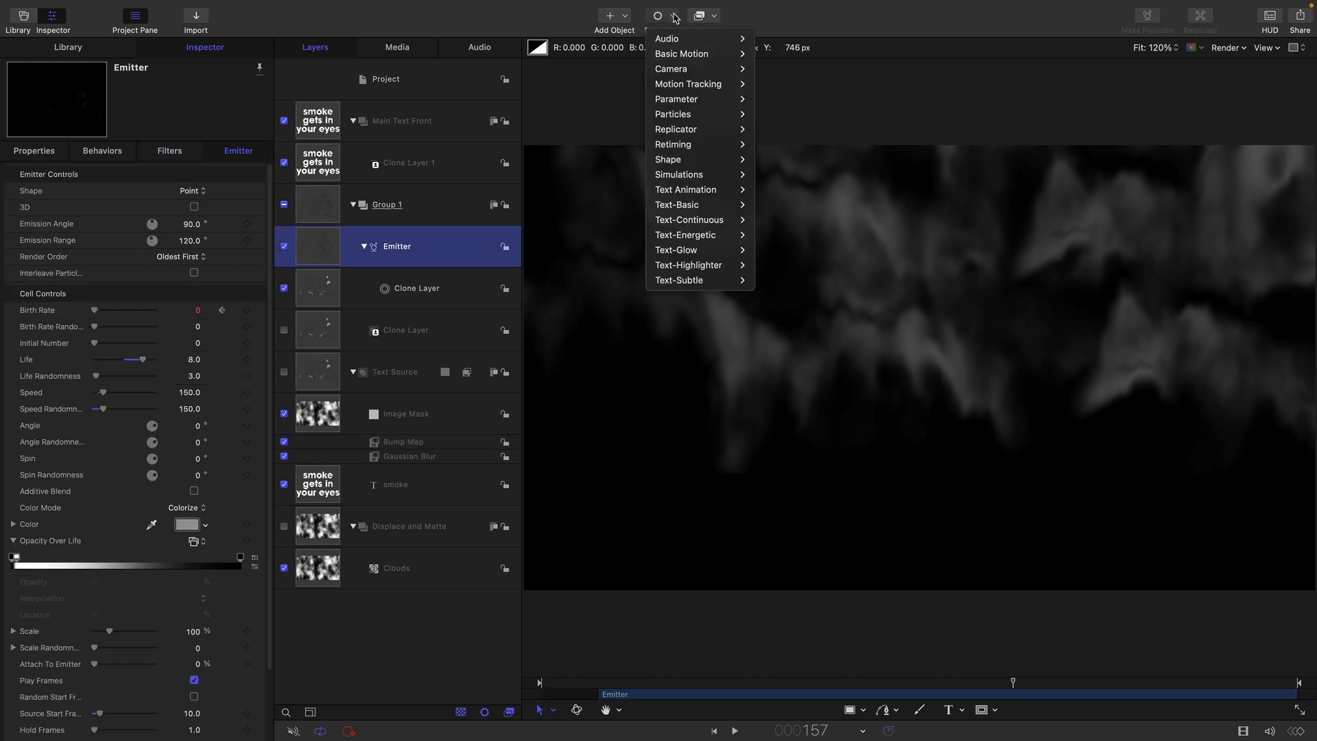
mouse_move(678, 175)
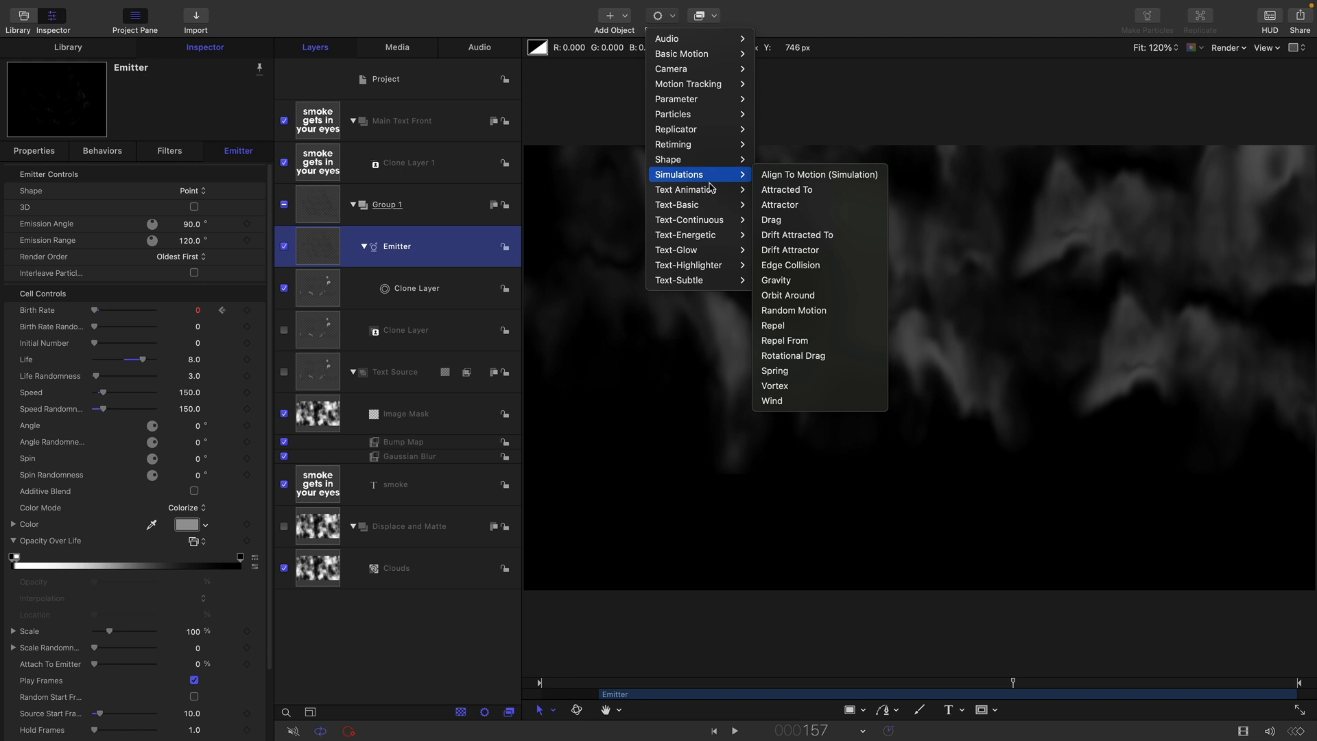
click(806, 287)
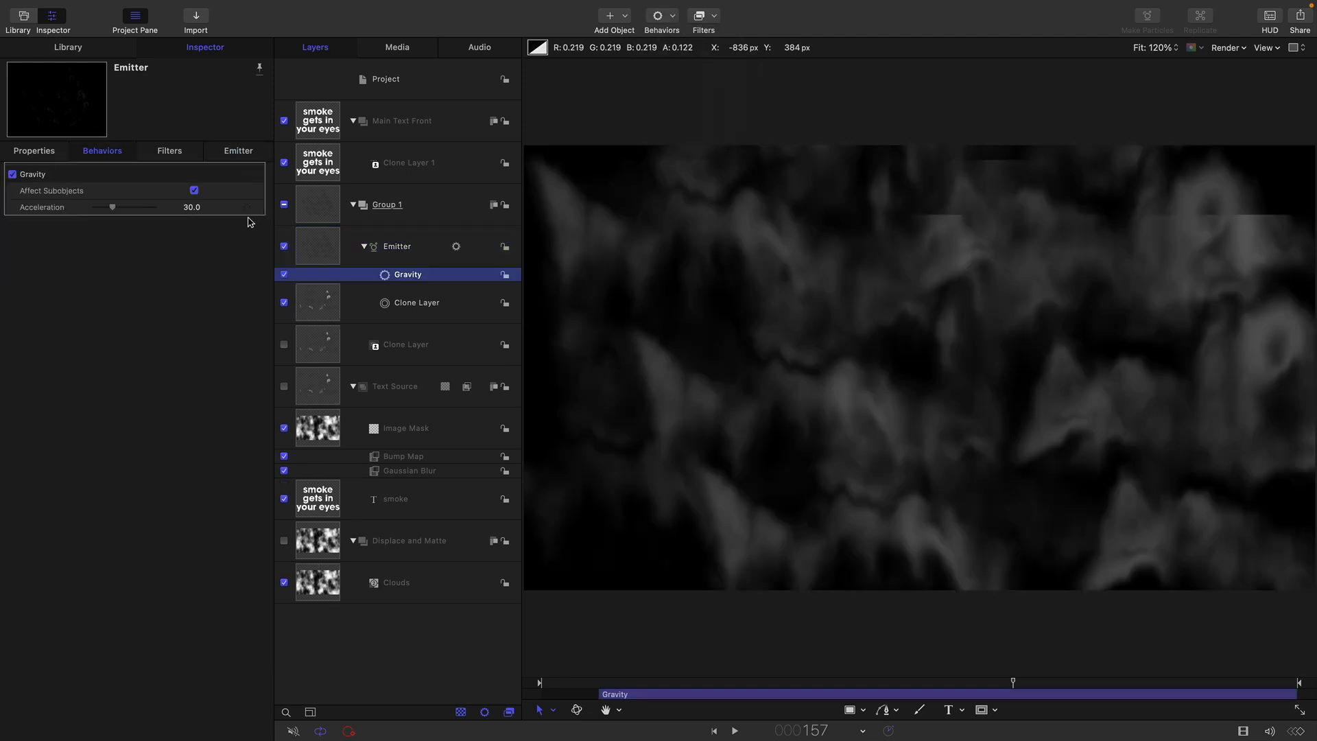
click(192, 208)
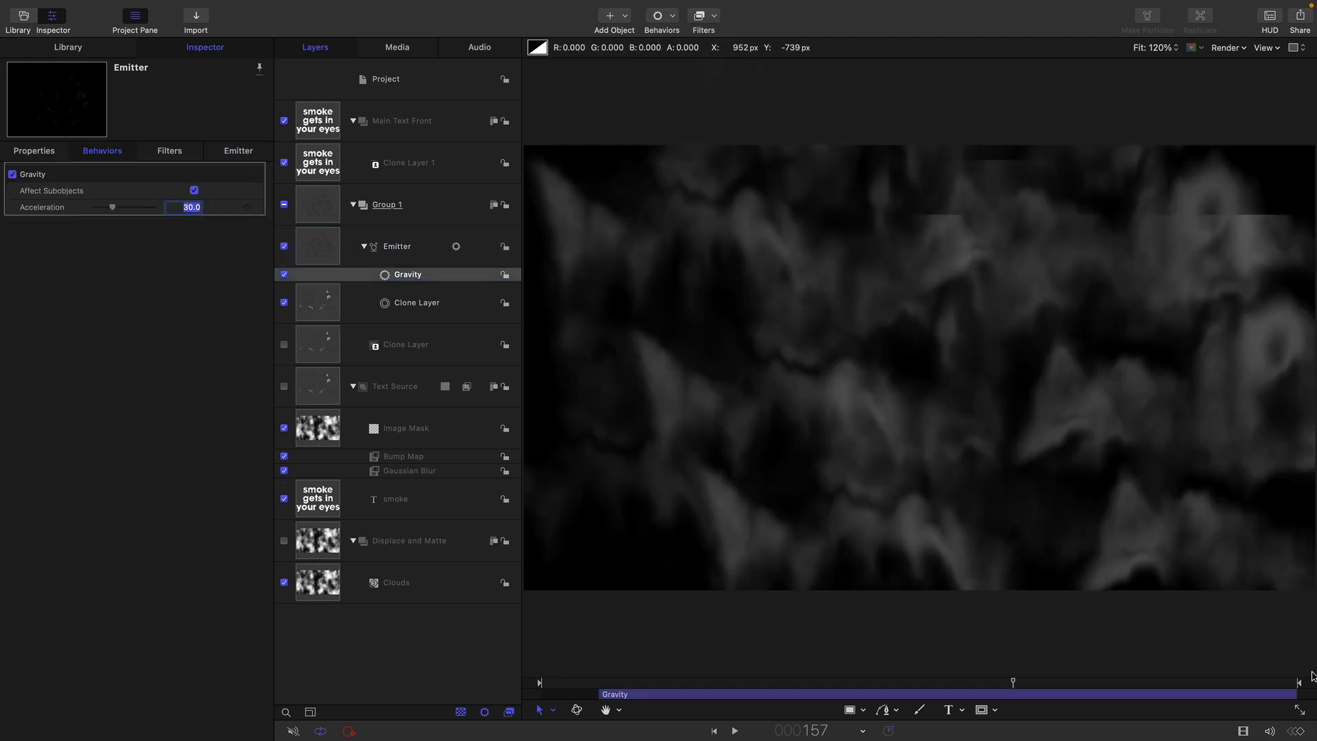
text(-50)
key(Return)
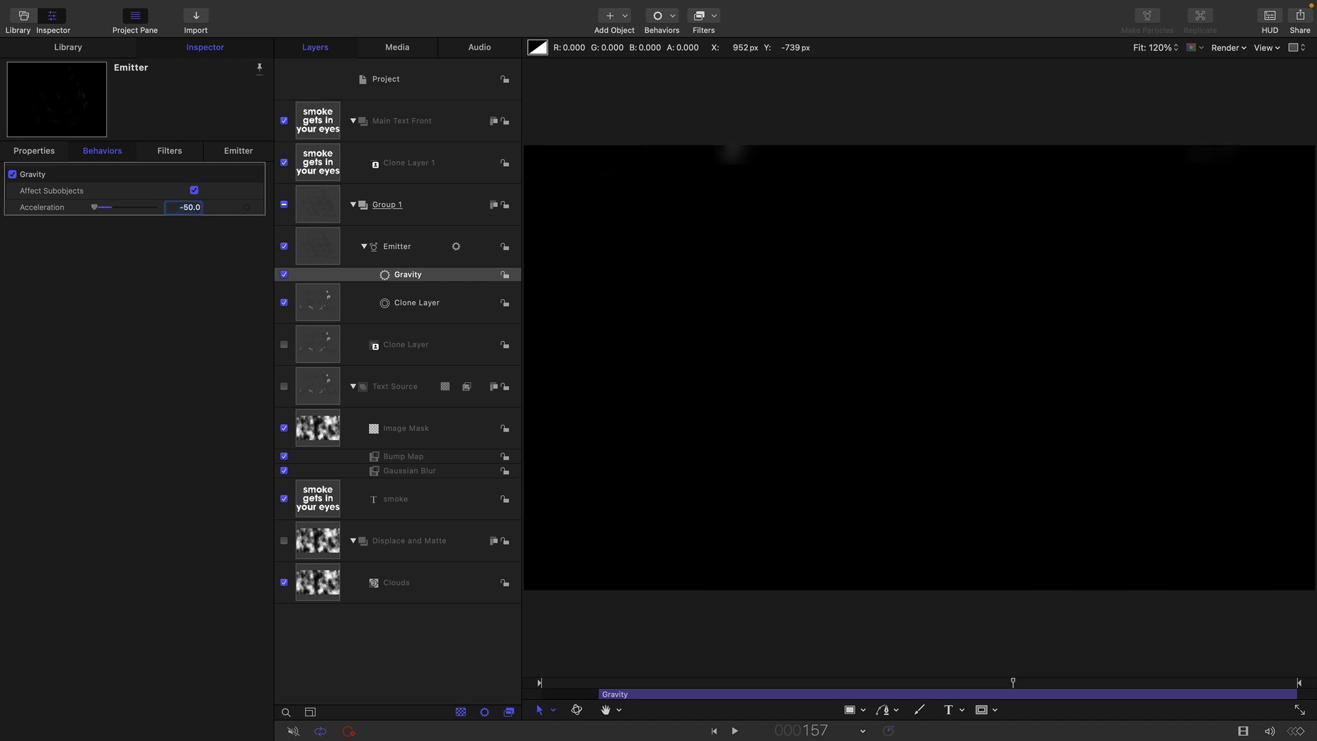
Step: Play the animation from near its start to check the gravity-driven smoke, and return the playhead to frame 20
click(575, 683)
key(space)
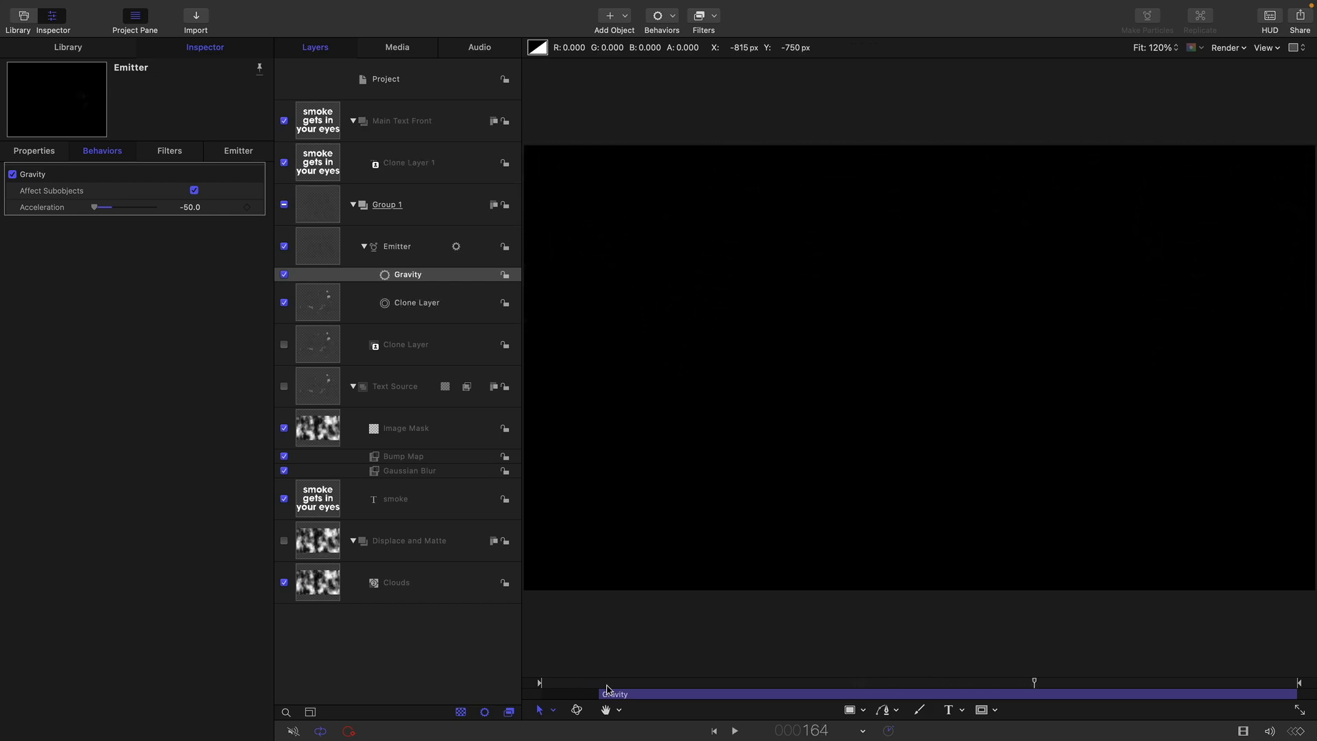
click(575, 683)
drag(575, 686, 599, 711)
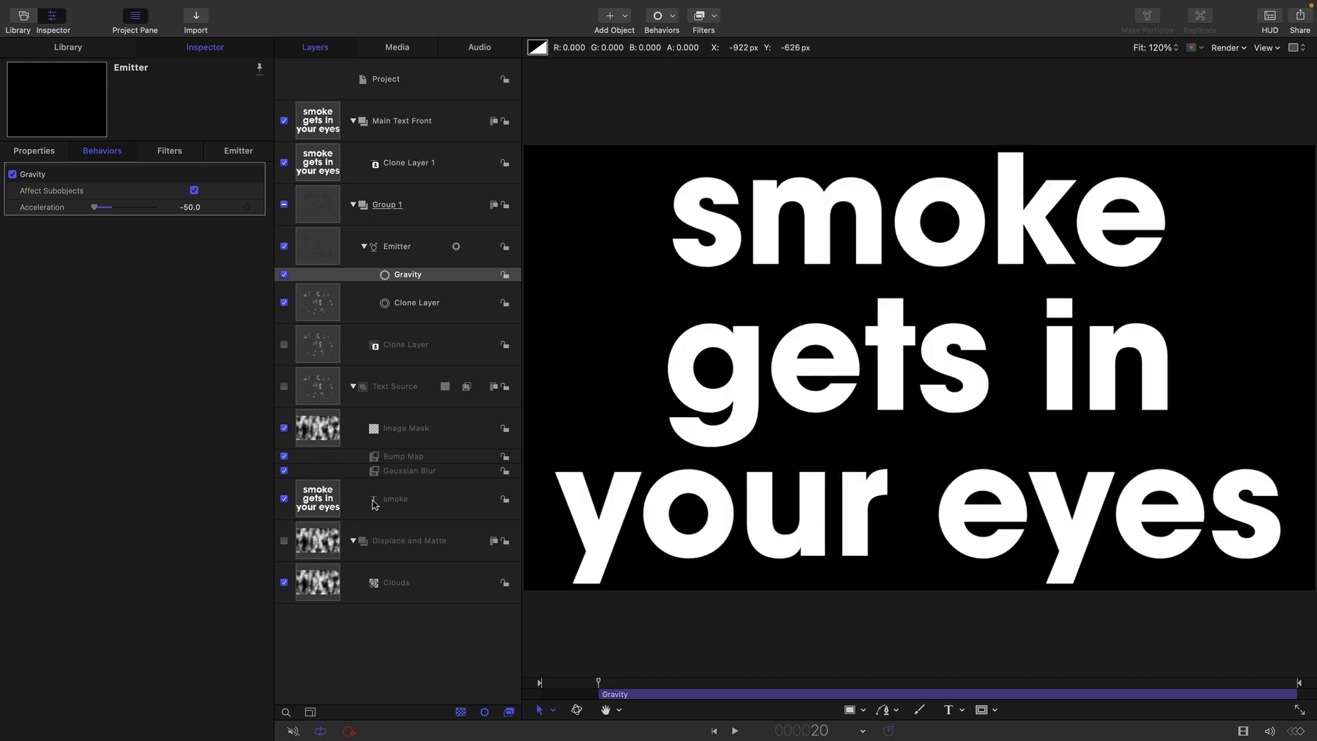
Step: Open the Gaussian Blur's Amount curve in the Keyframe Editor, ease it into its last keyframe and give the frame 20 keyframe a curve handle
click(420, 473)
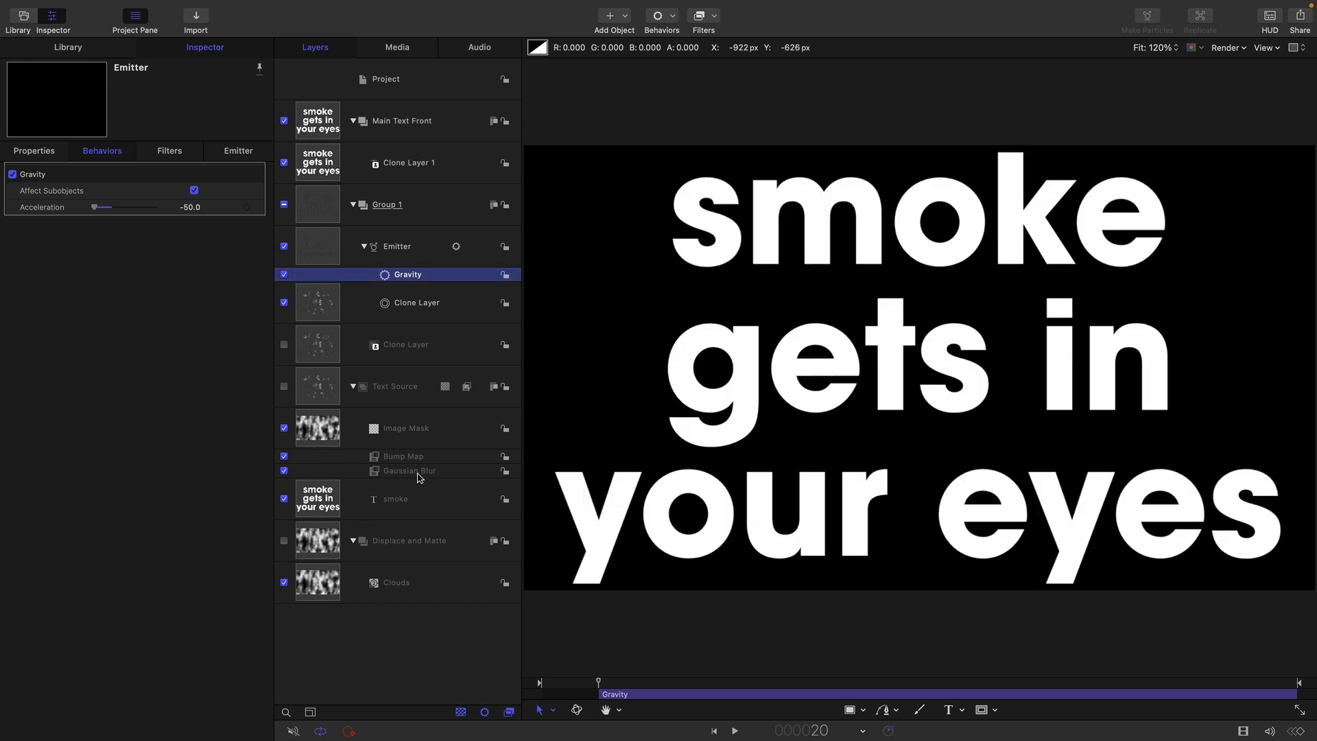
key(super+8)
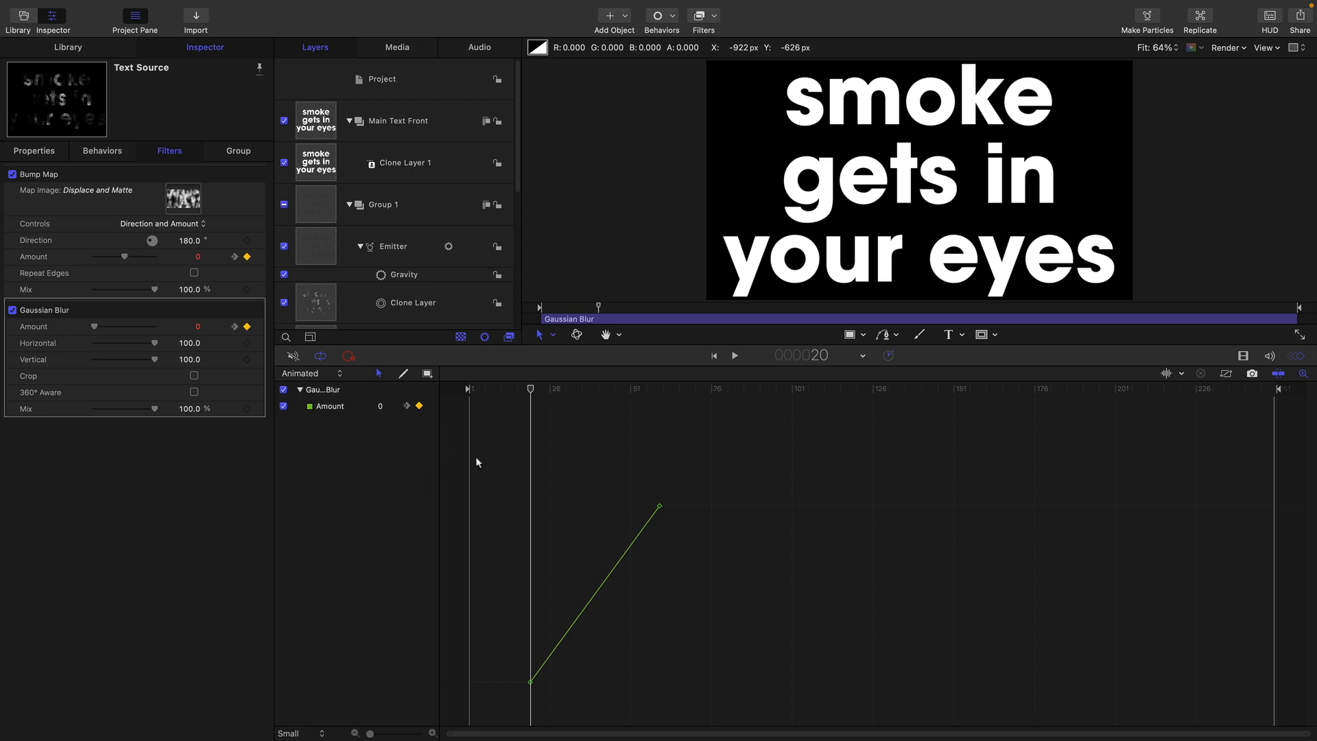
drag(636, 478, 696, 553)
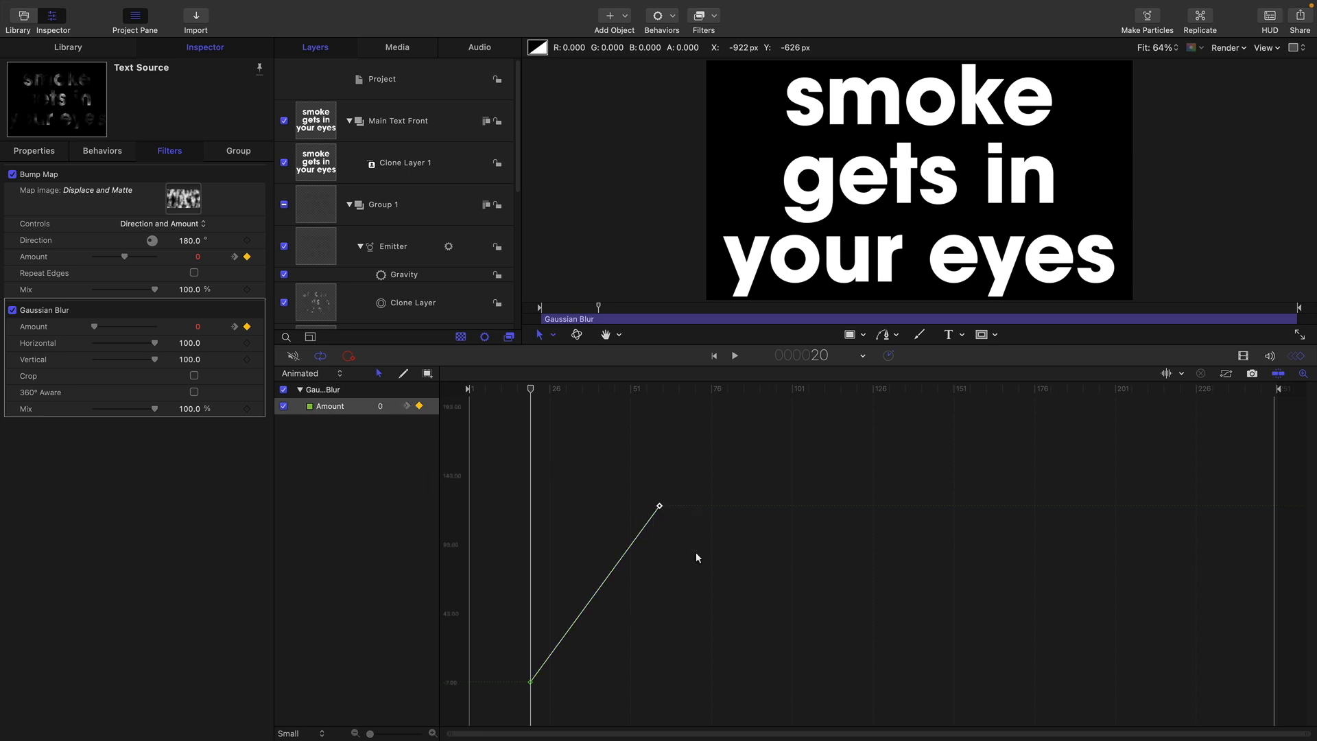
drag(660, 507, 602, 509)
drag(518, 643, 557, 717)
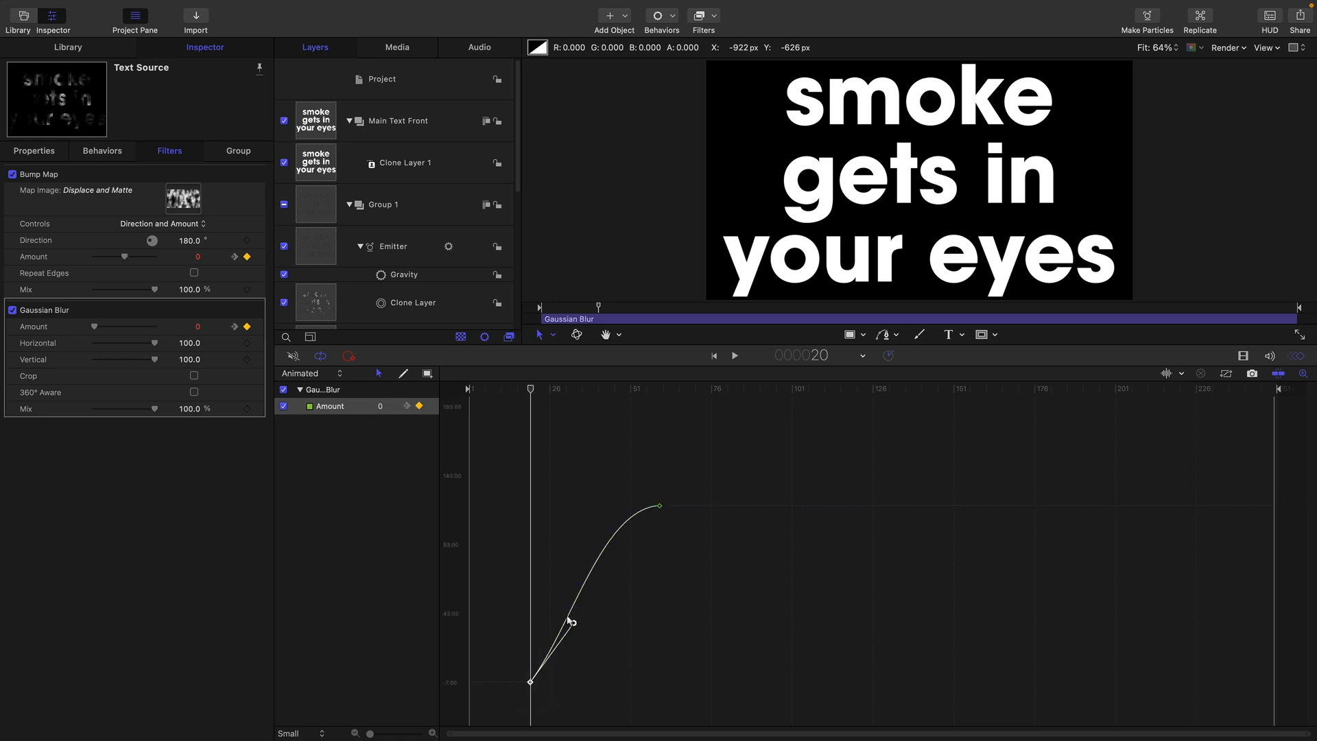
Step: Flatten the frame 20 handle of the Gaussian Blur's Amount curve for a slow start, and play the animation to check it
drag(574, 626, 582, 683)
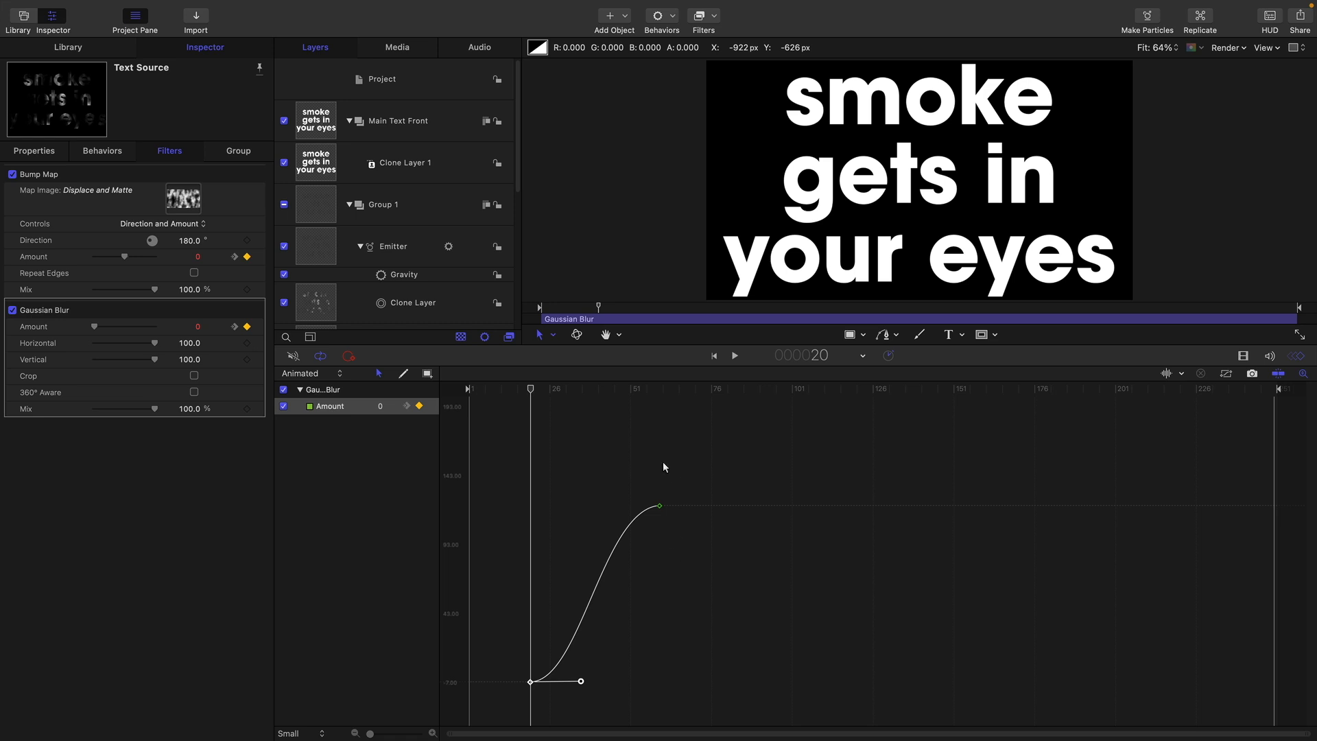
drag(517, 389, 500, 389)
key(space)
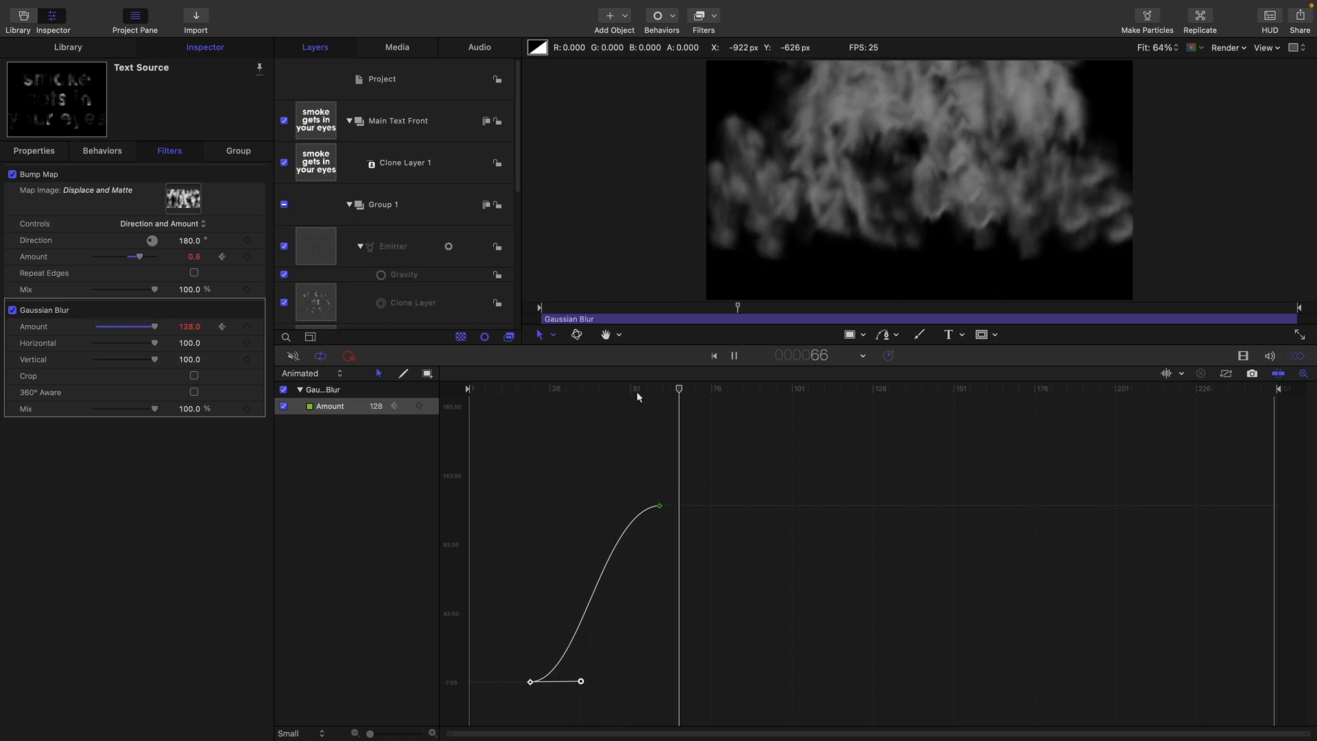
drag(637, 392, 495, 425)
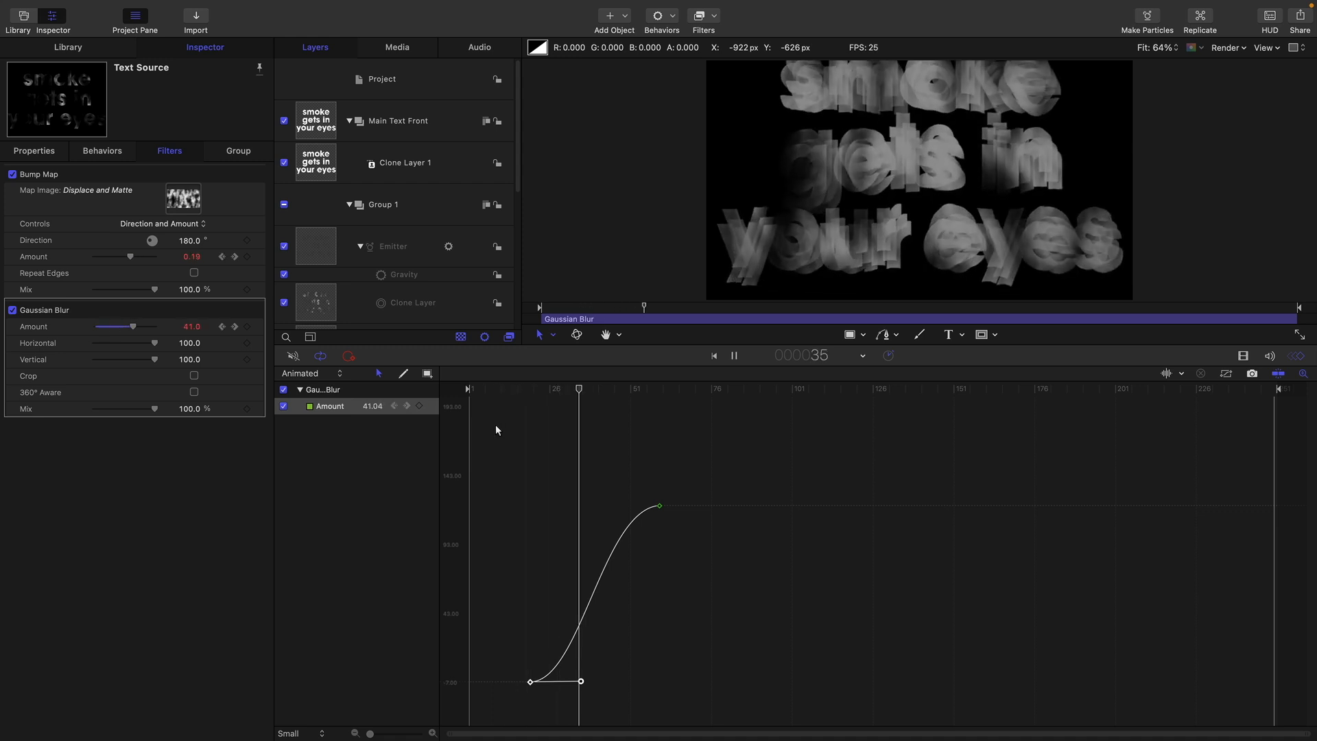
key(space)
Step: Steepen the frame 20 handle so the Gaussian Blur's Amount rises quickly at the start, and replay the animation
drag(581, 682, 544, 605)
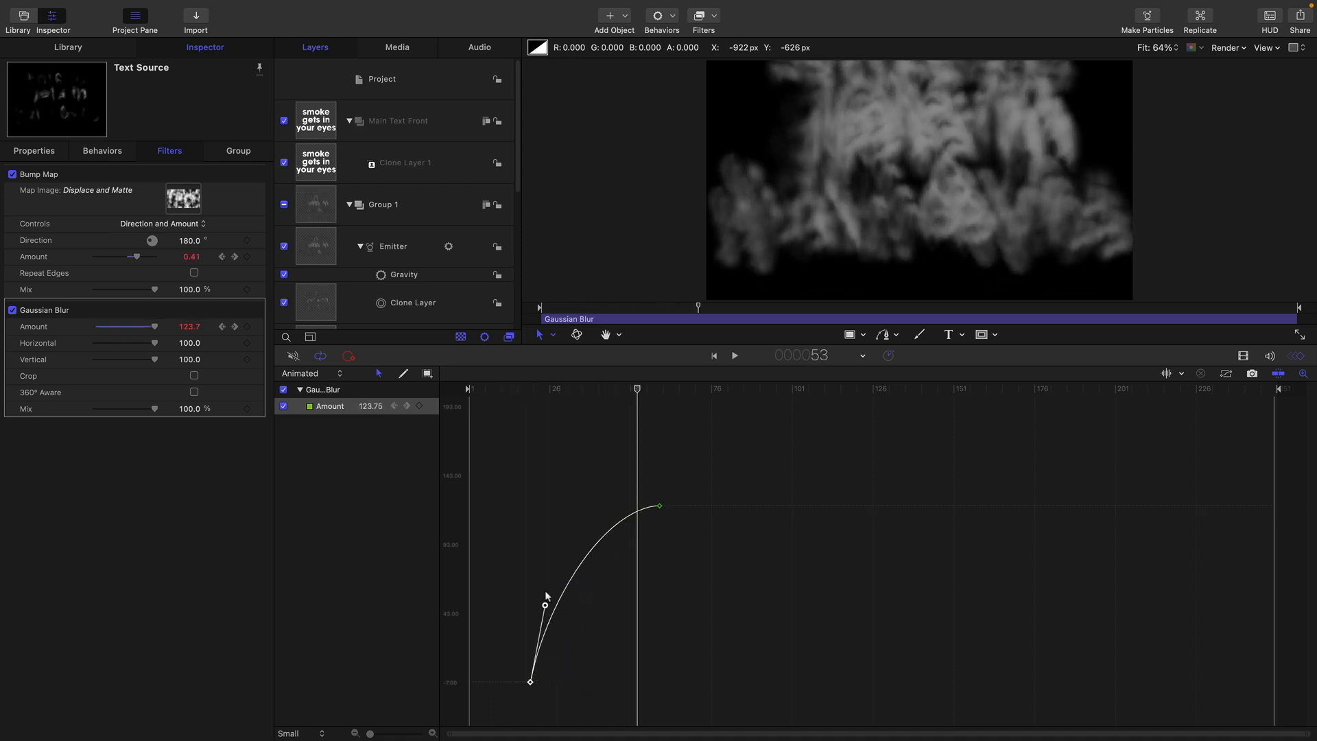
click(509, 386)
key(space)
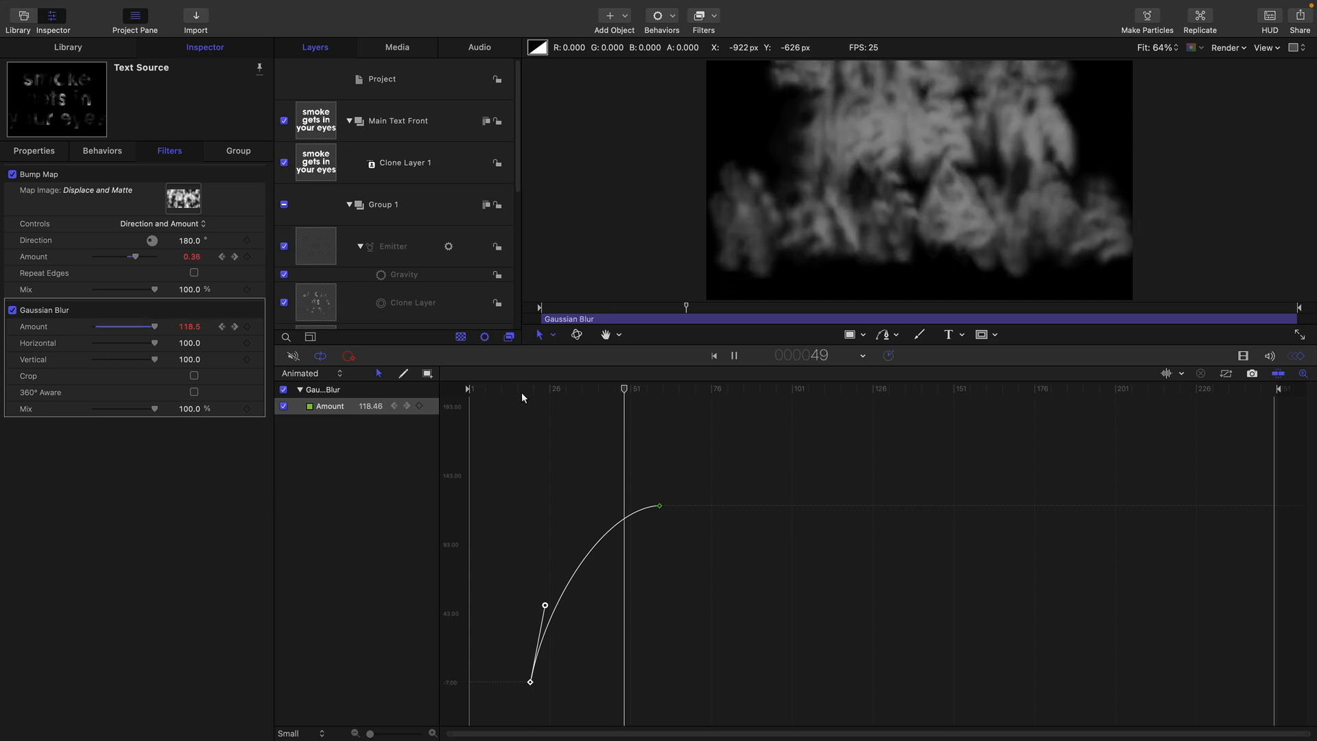
click(490, 402)
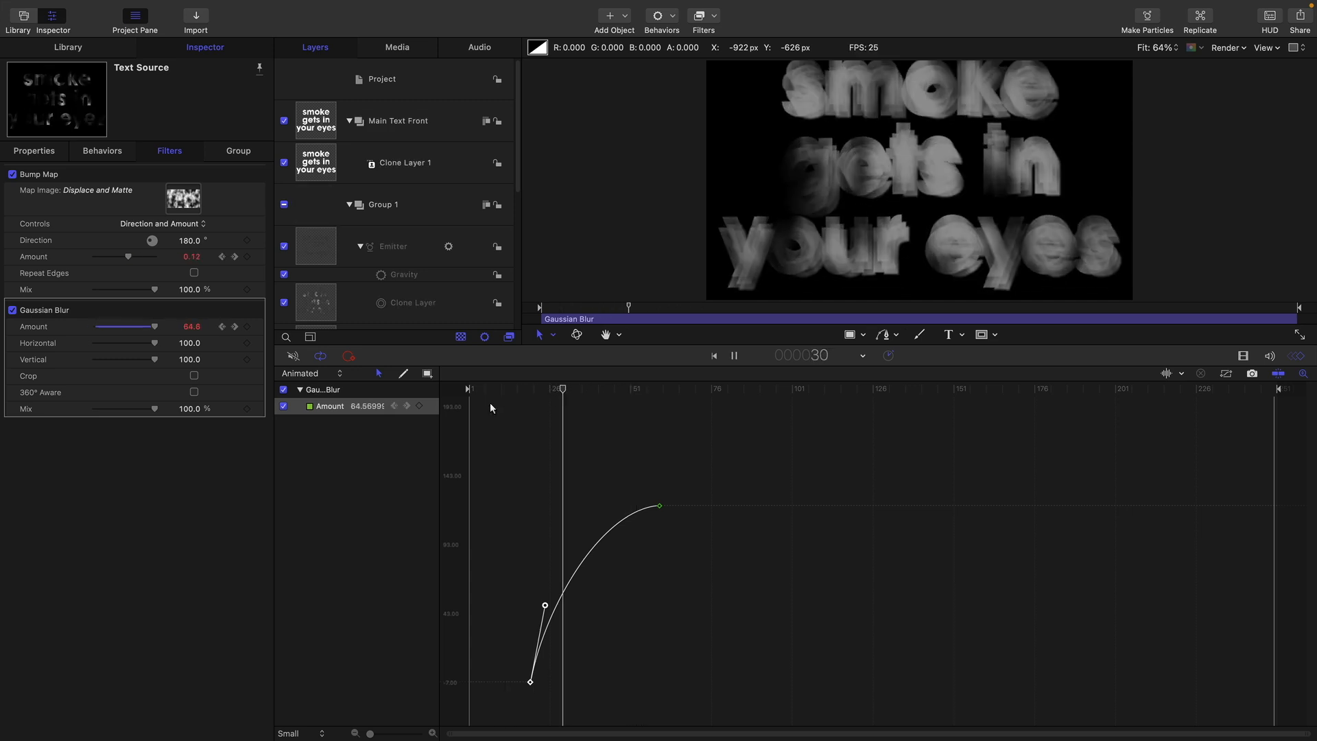
key(space)
Step: Fit the Bump Map's Amount curve in the Keyframe Editor and ease it at both the first and the last keyframe
scroll(410, 281, down, 5)
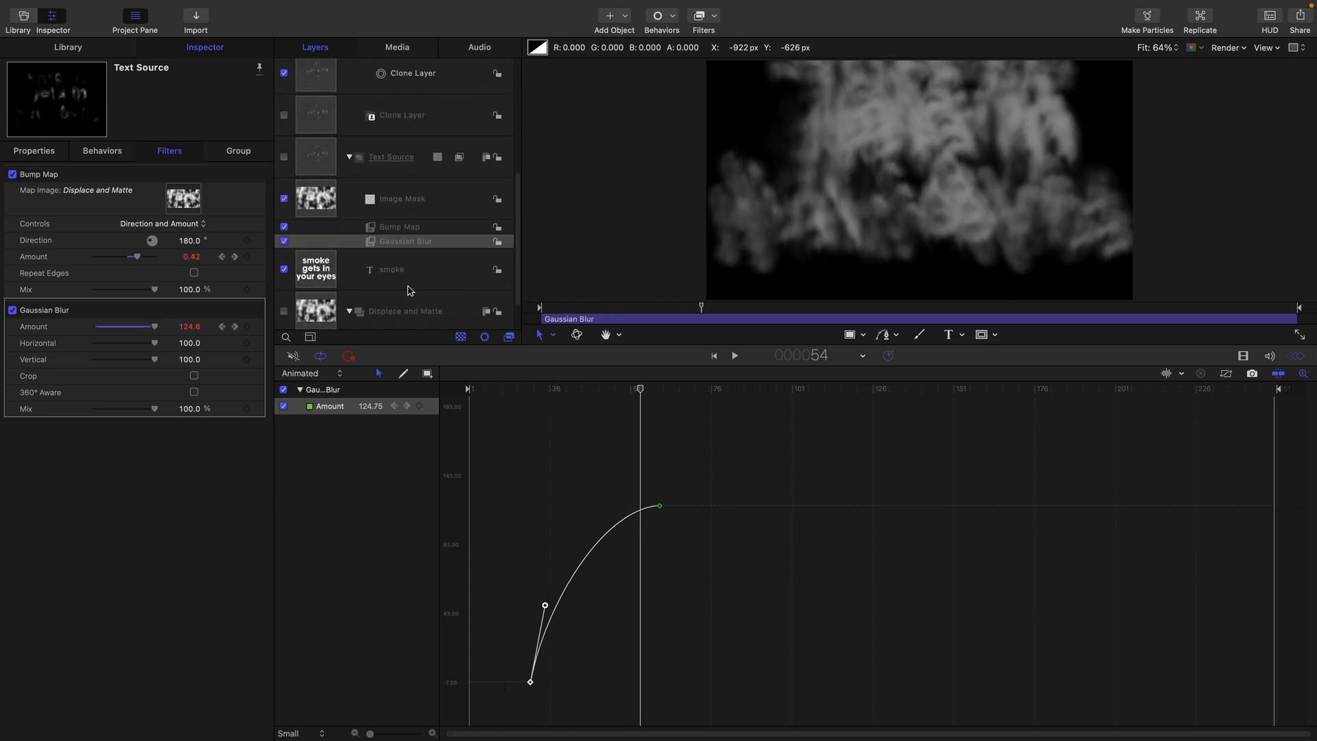
scroll(410, 284, down, 1)
click(404, 222)
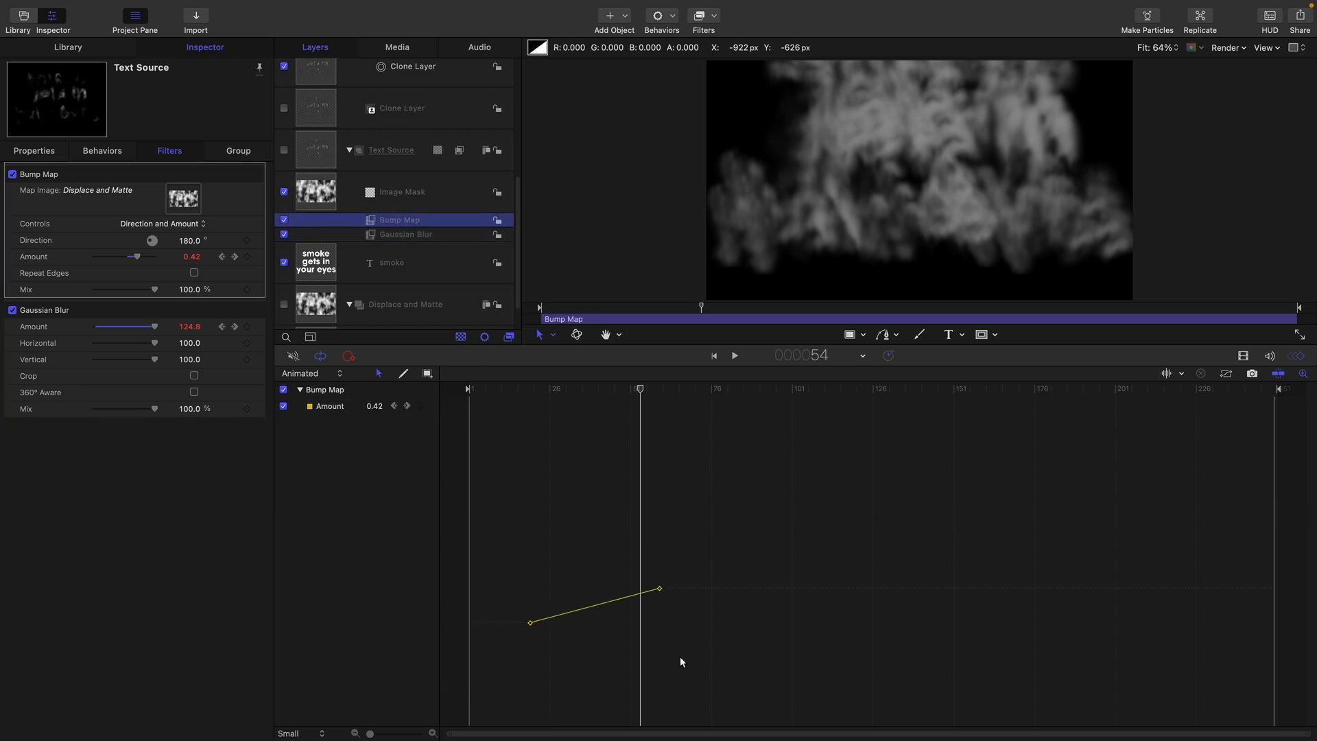
click(1226, 374)
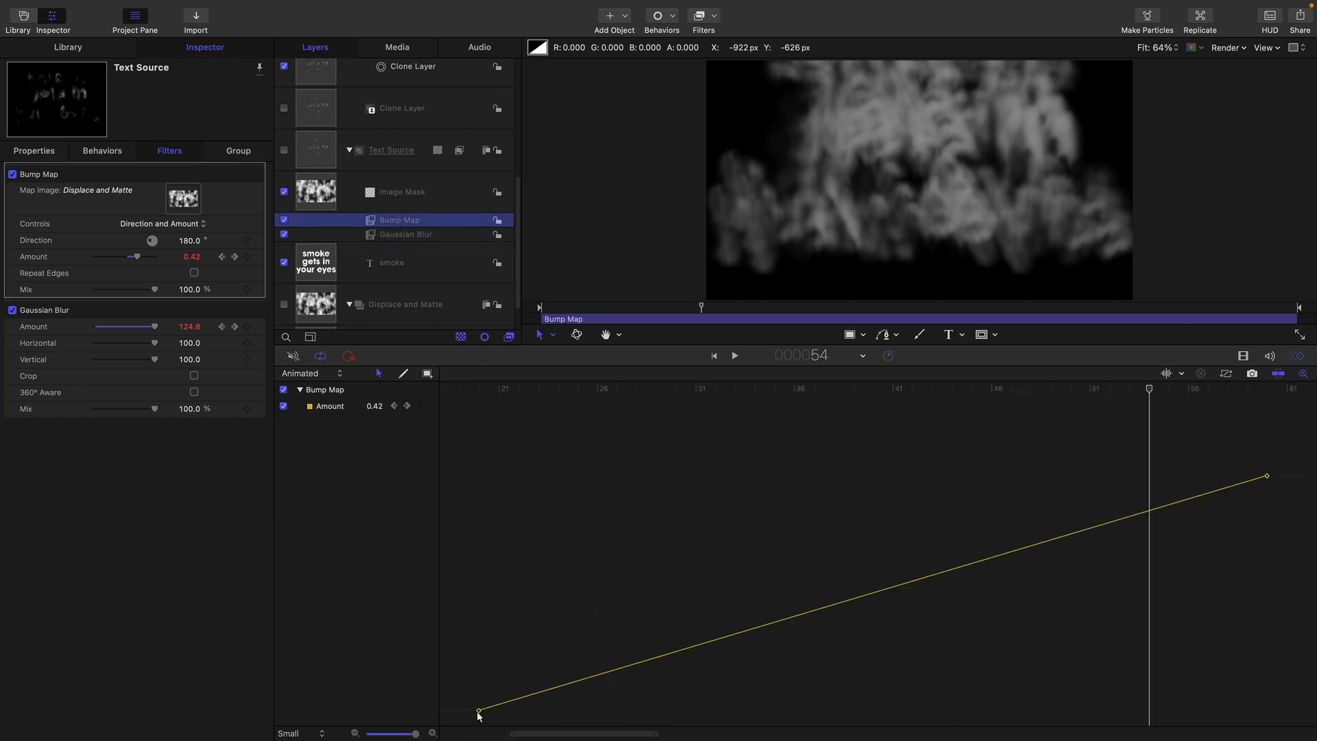
drag(1228, 436, 968, 479)
drag(479, 710, 528, 694)
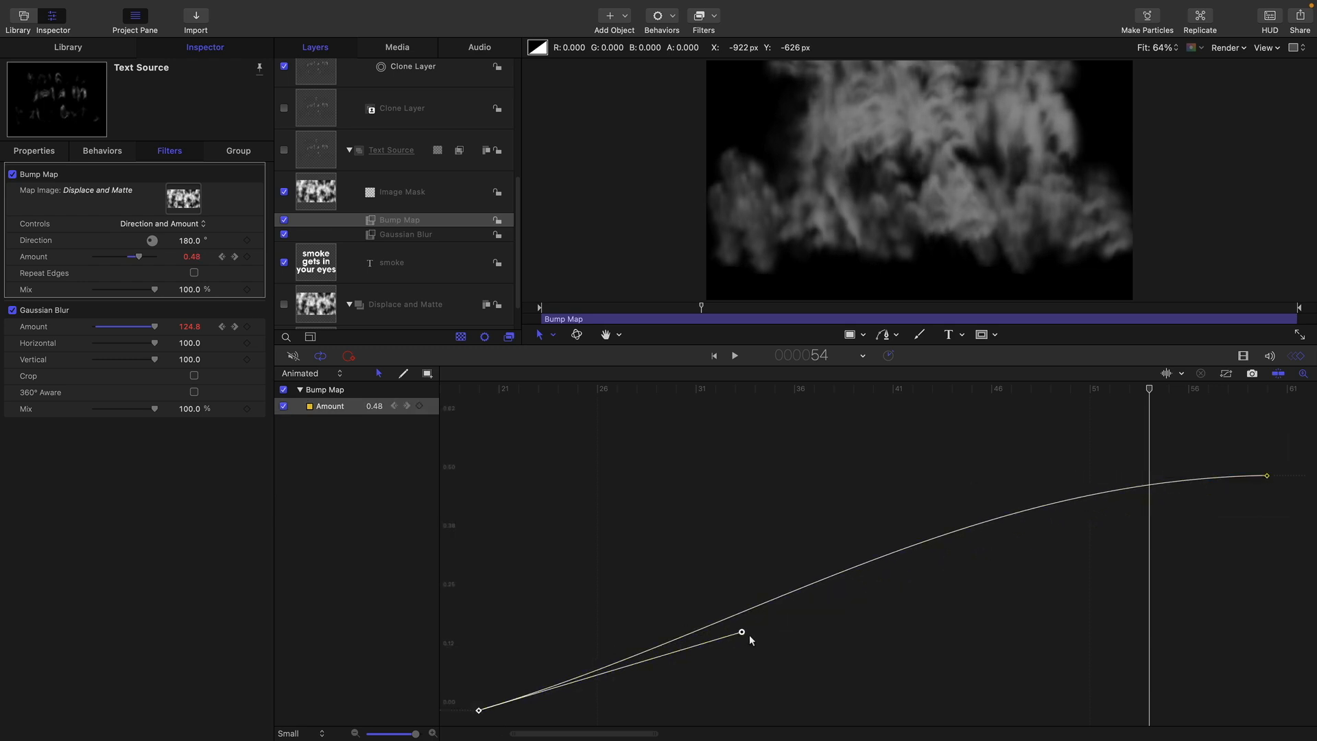
drag(741, 633, 806, 614)
Step: Play the animation from the start, review the eased smoke with the Keyframe Editor hidden, and move the playhead to frame 27
key(space)
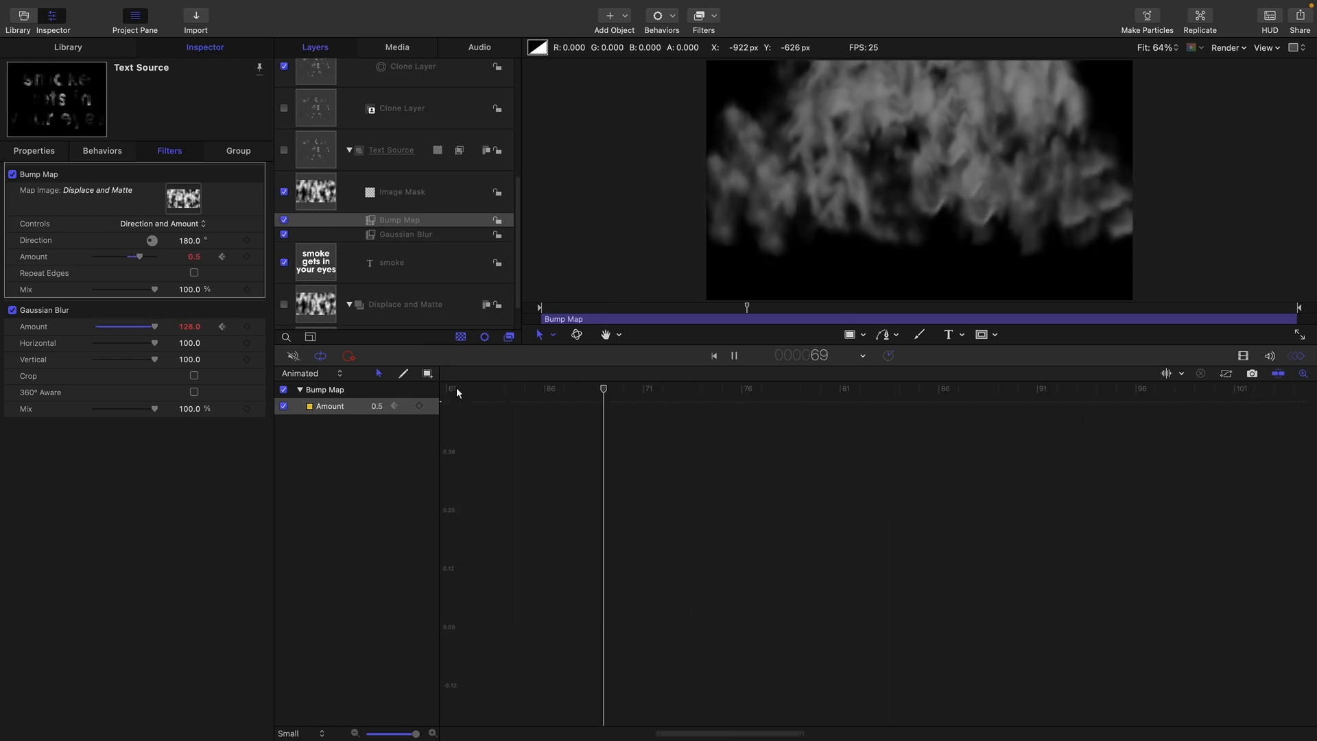
key(space)
key(Home)
key(space)
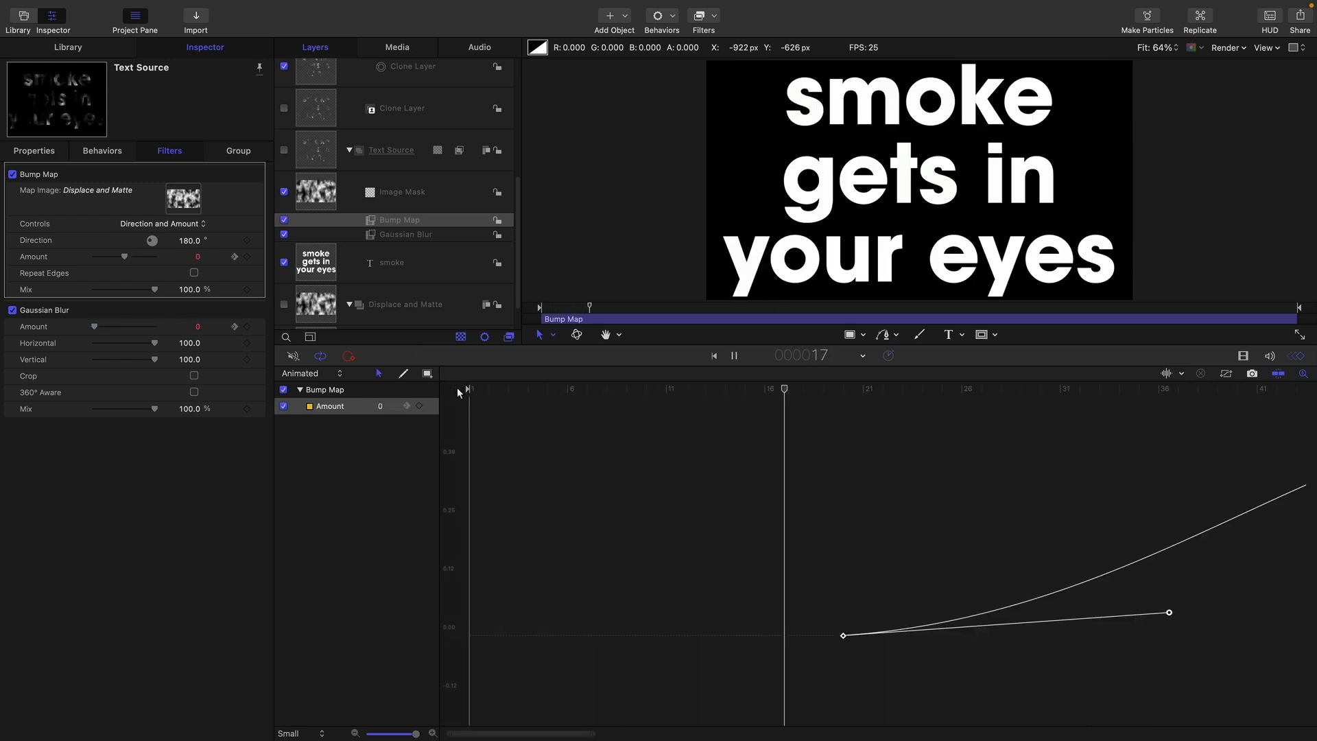
key(space)
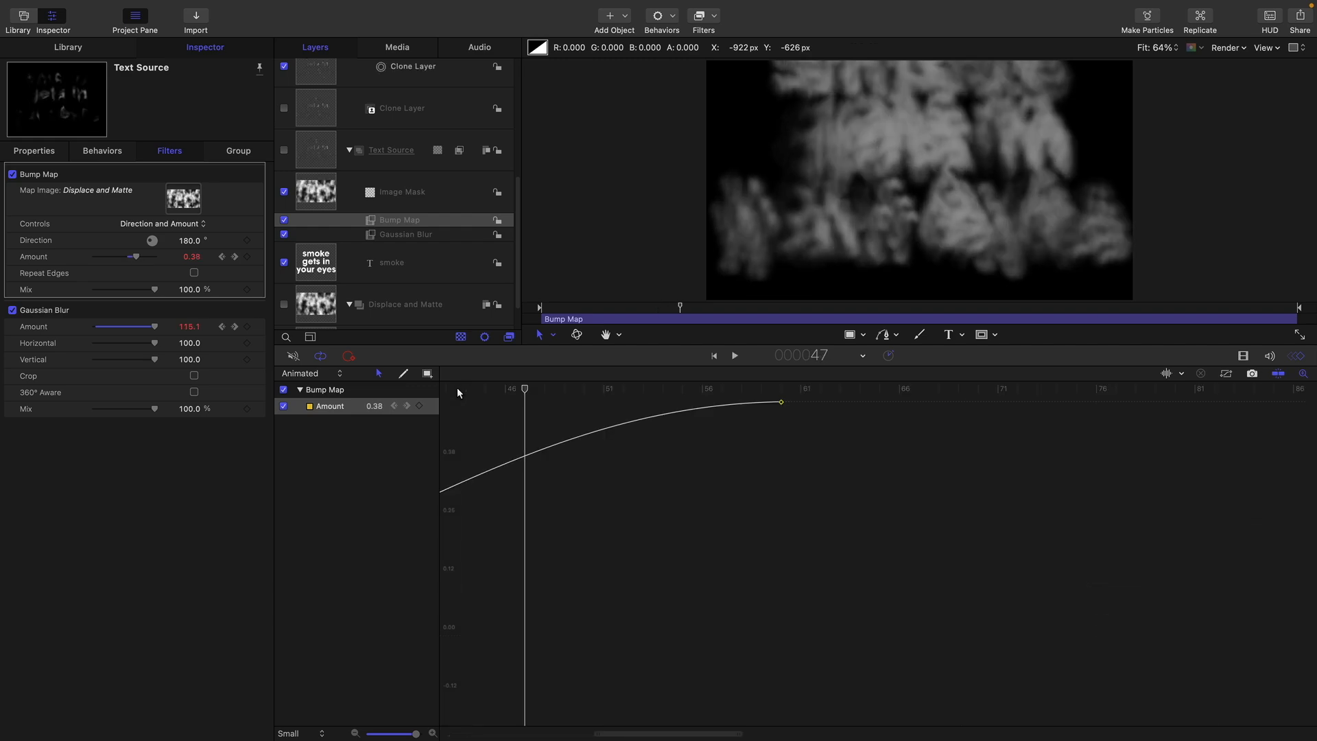
key(super+8)
drag(680, 684, 382, 692)
key(space)
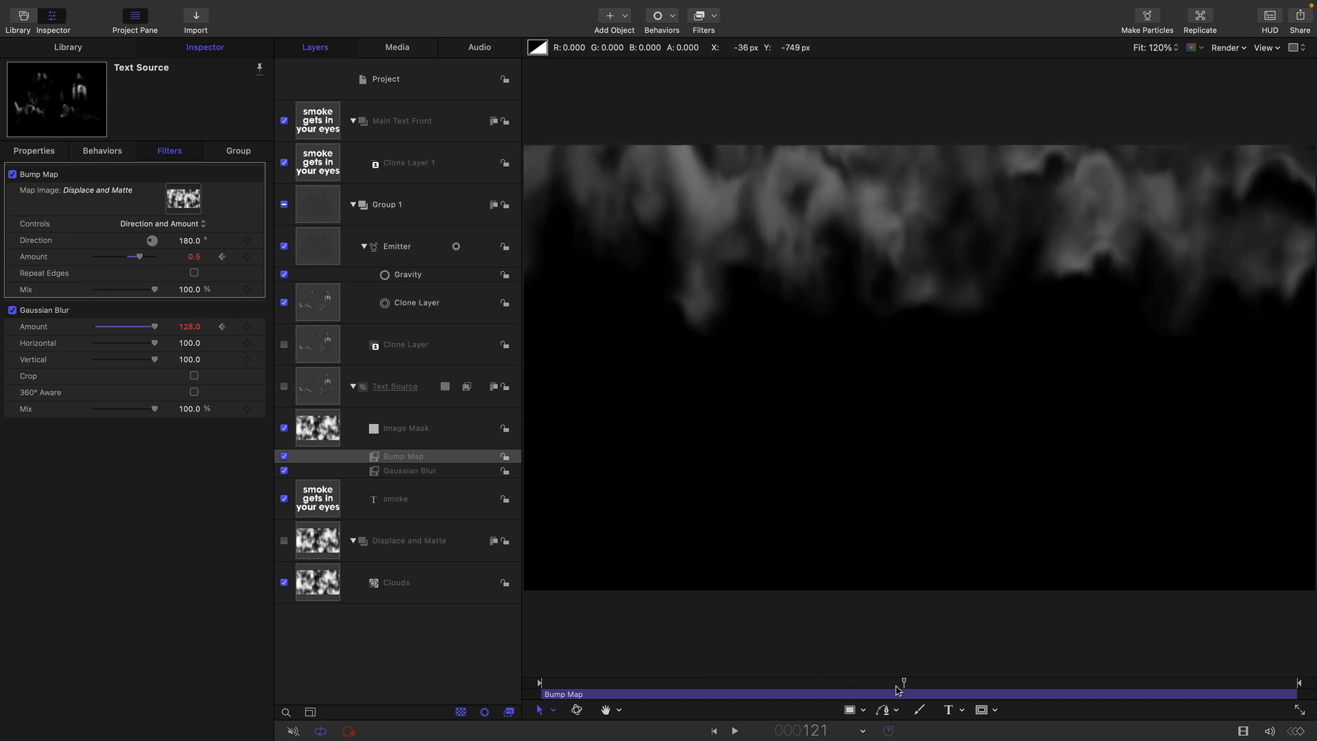
drag(900, 683, 620, 682)
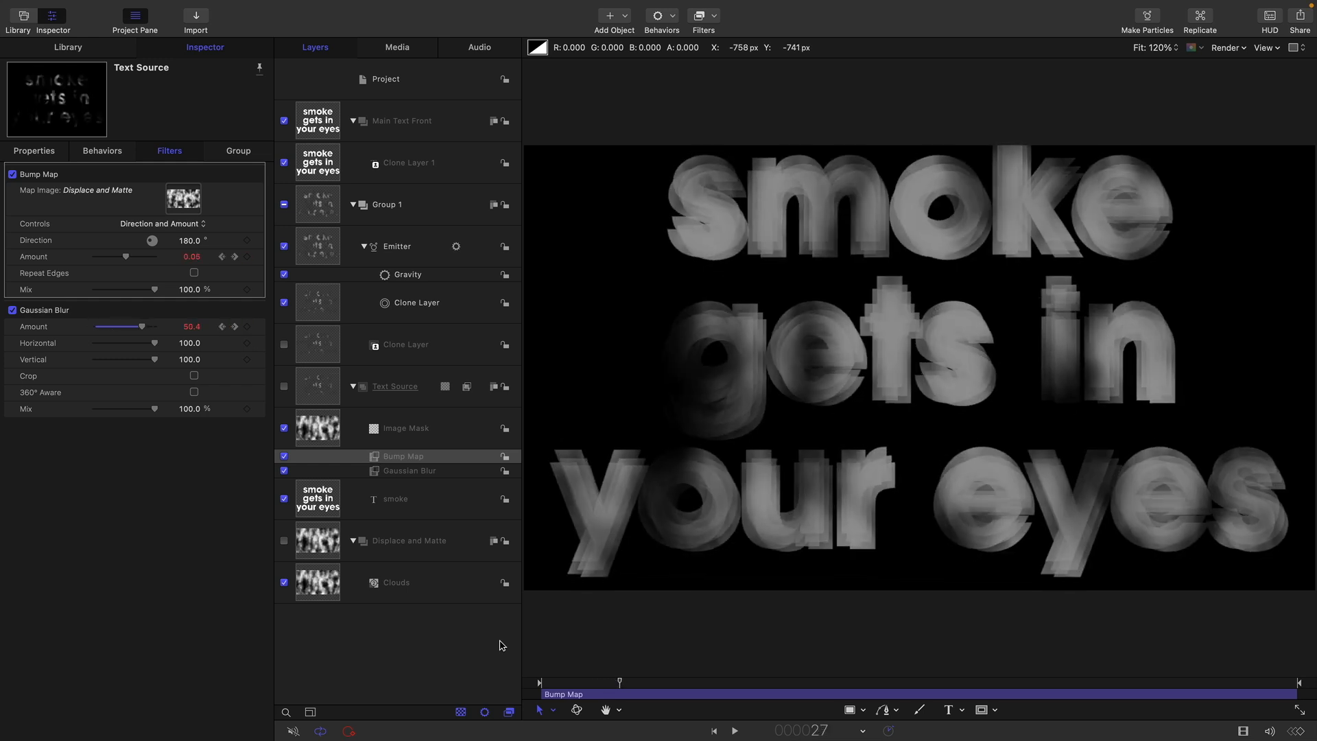
Step: Add a Color Solid generator above Clouds in the Displace and Matte group
click(296, 579)
click(319, 595)
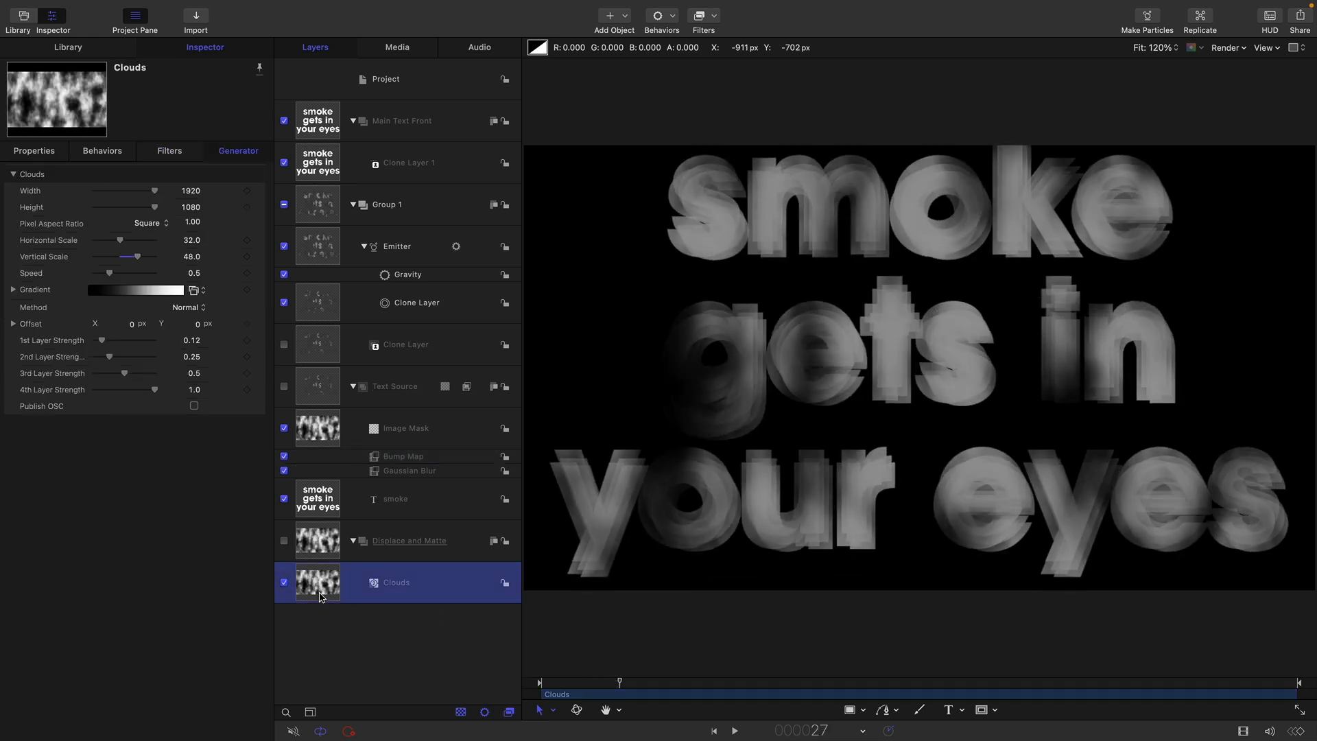
click(77, 49)
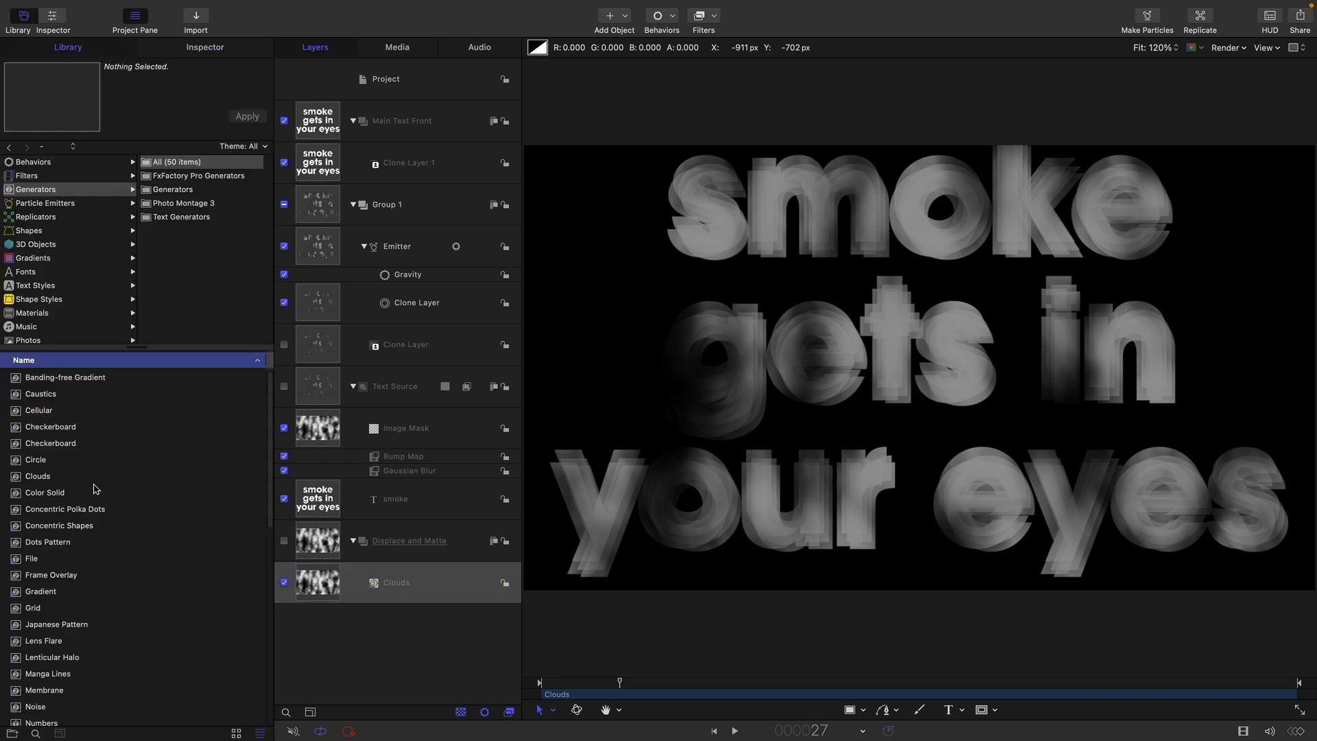
drag(19, 494, 350, 562)
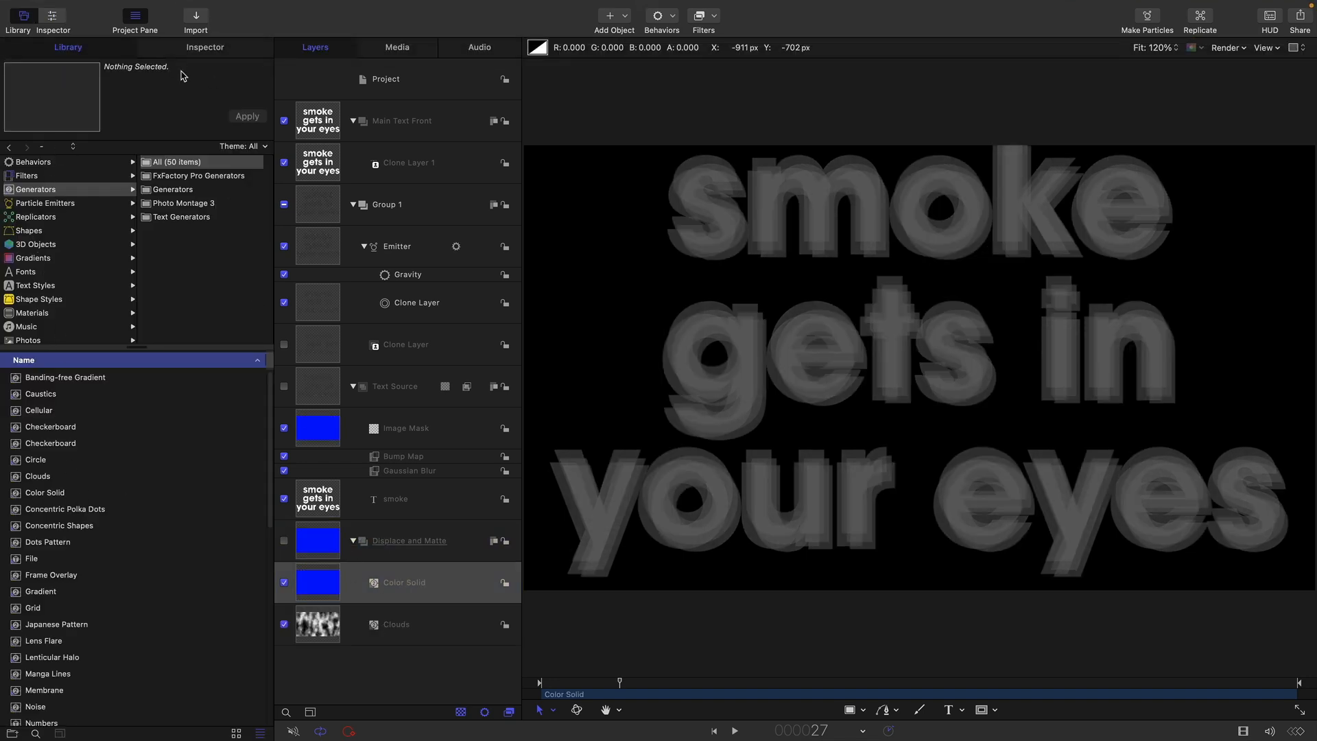
Step: Make the Color Solid white by setting its color saturation to 0%, and check the text around frame 22
click(204, 47)
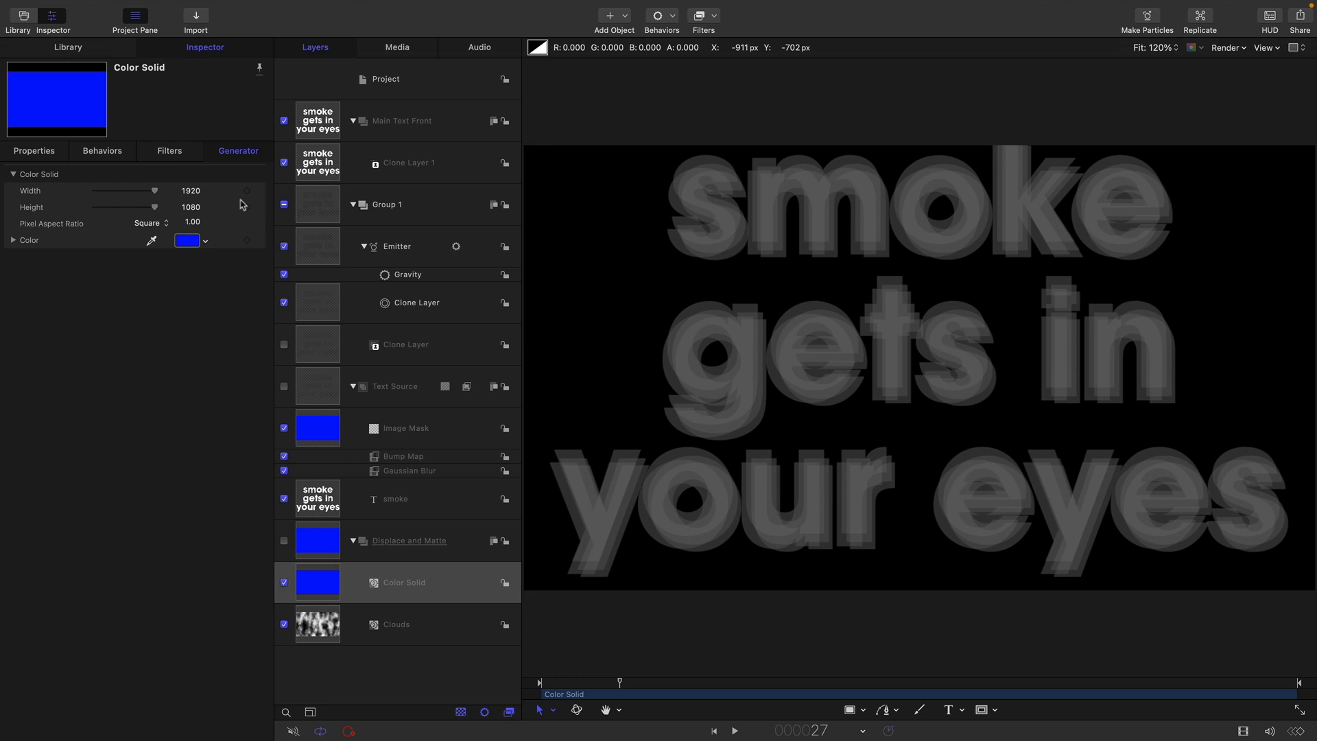
click(187, 240)
drag(640, 350, 281, 348)
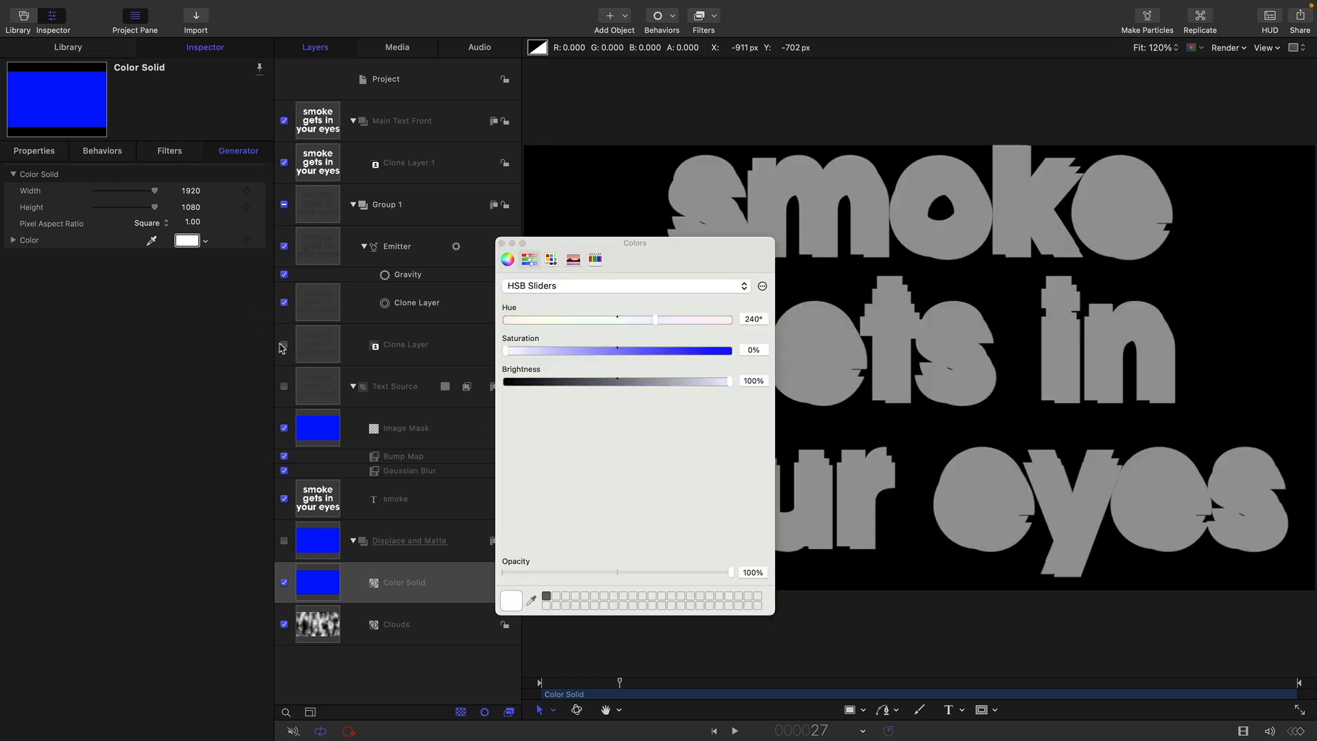
click(501, 243)
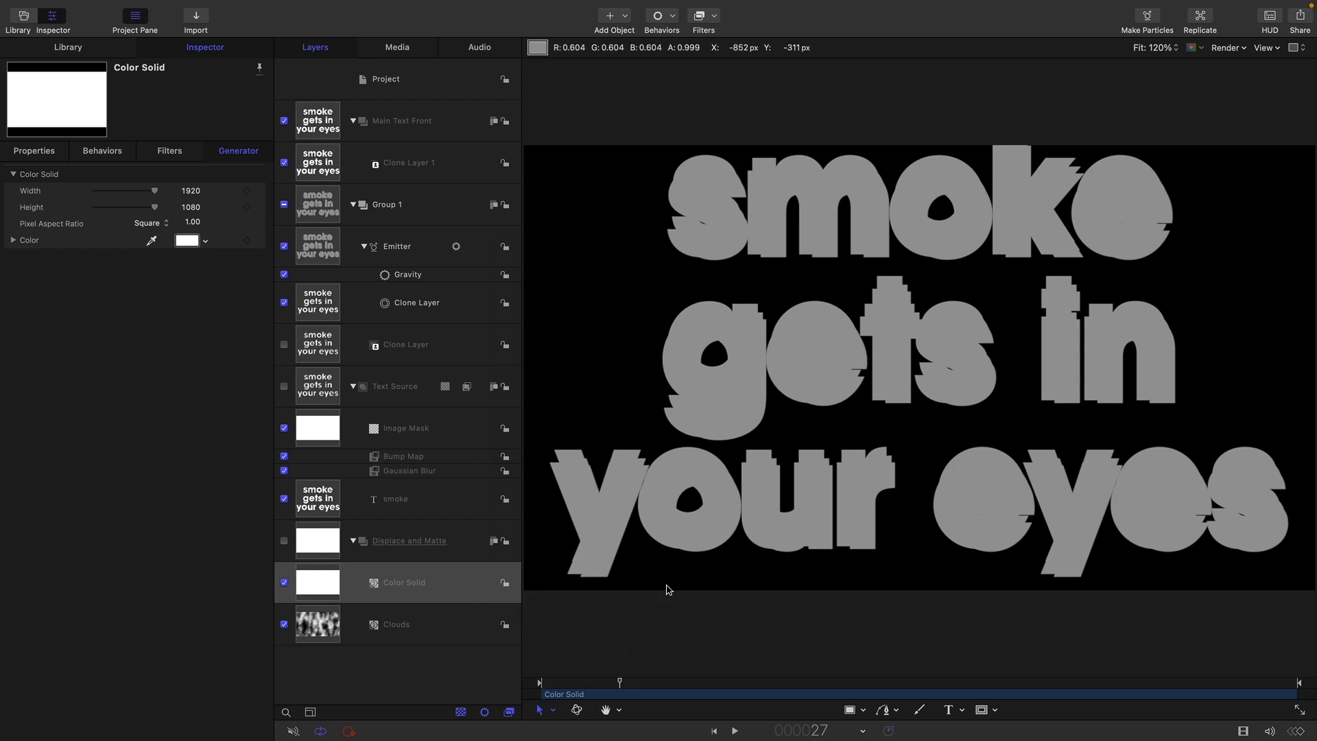
drag(628, 689, 605, 694)
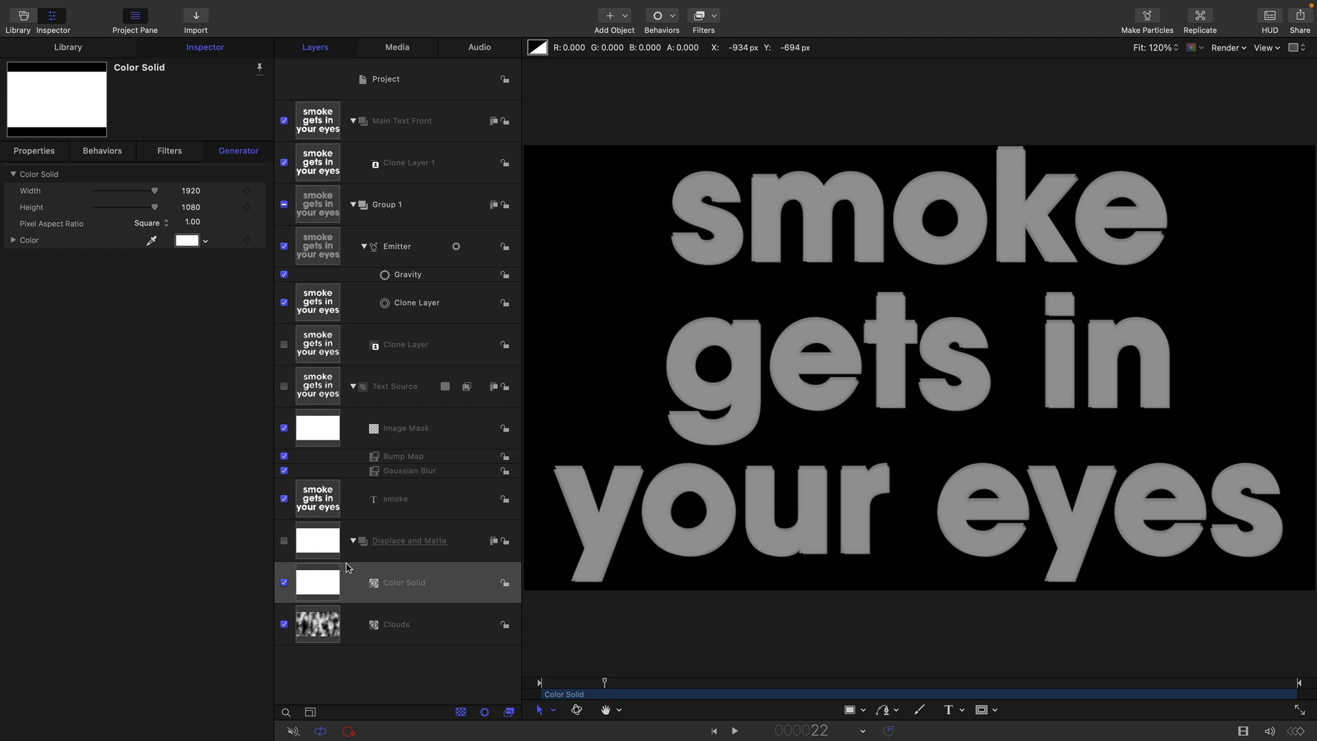
Step: Keyframe the Color Solid's Opacity at 100% on frame 20, clearing the keyframe set on frame 22
click(44, 151)
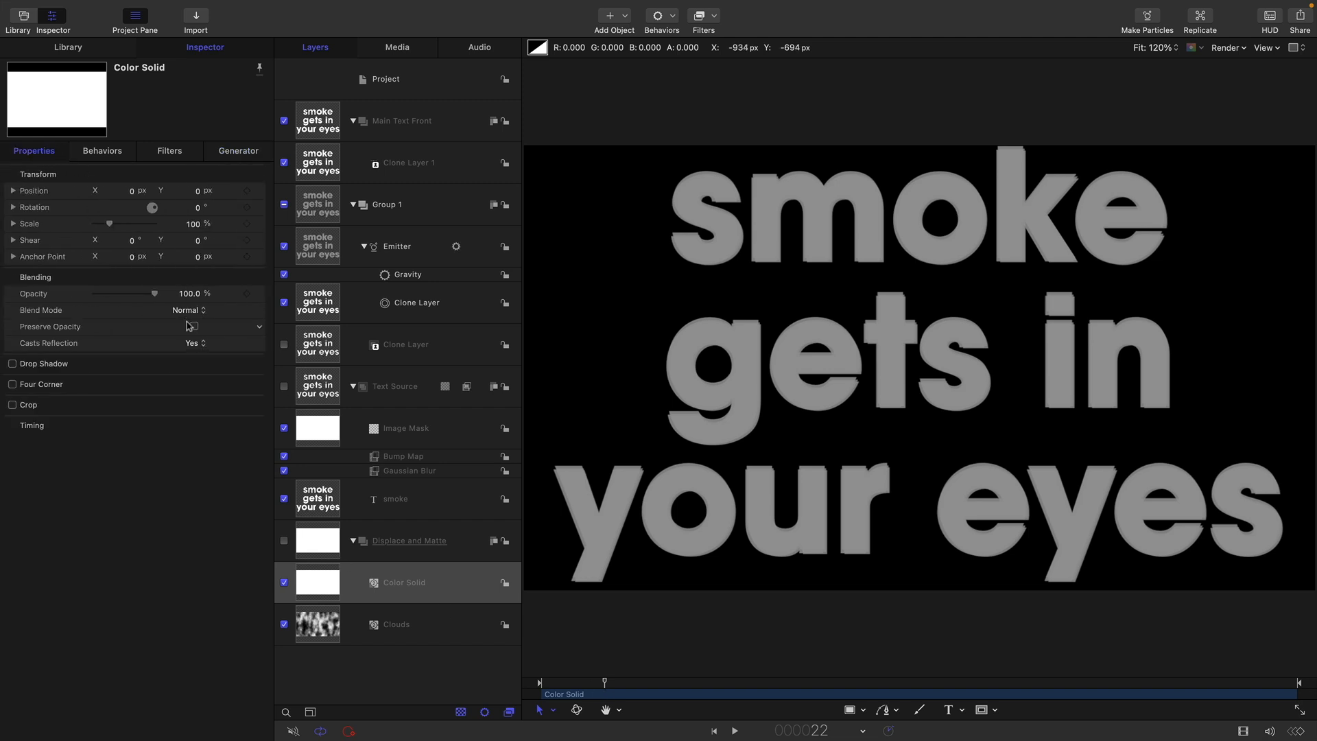
click(247, 294)
click(806, 729)
text(20)
key(Return)
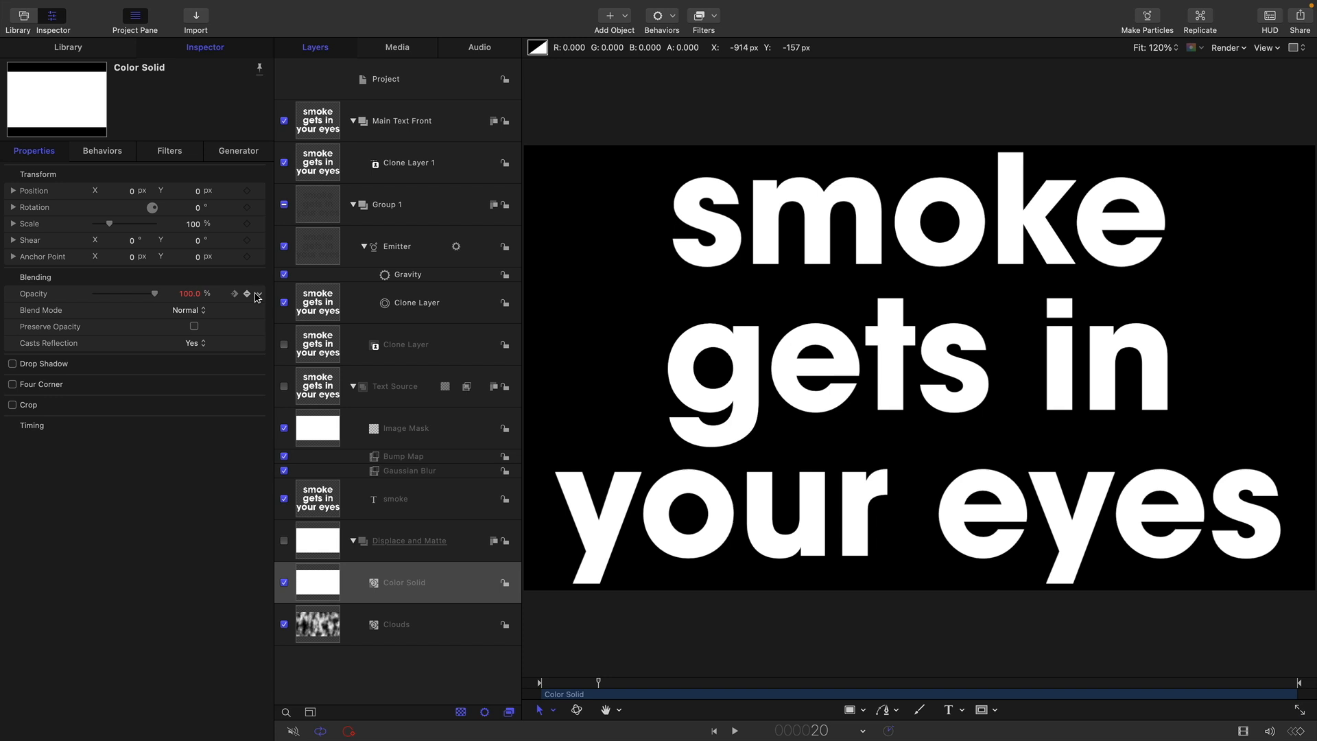
click(258, 295)
click(273, 307)
Step: Keyframe the Color Solid's Opacity at 0% on frame 30 and play the transition from the text into smoke
click(824, 733)
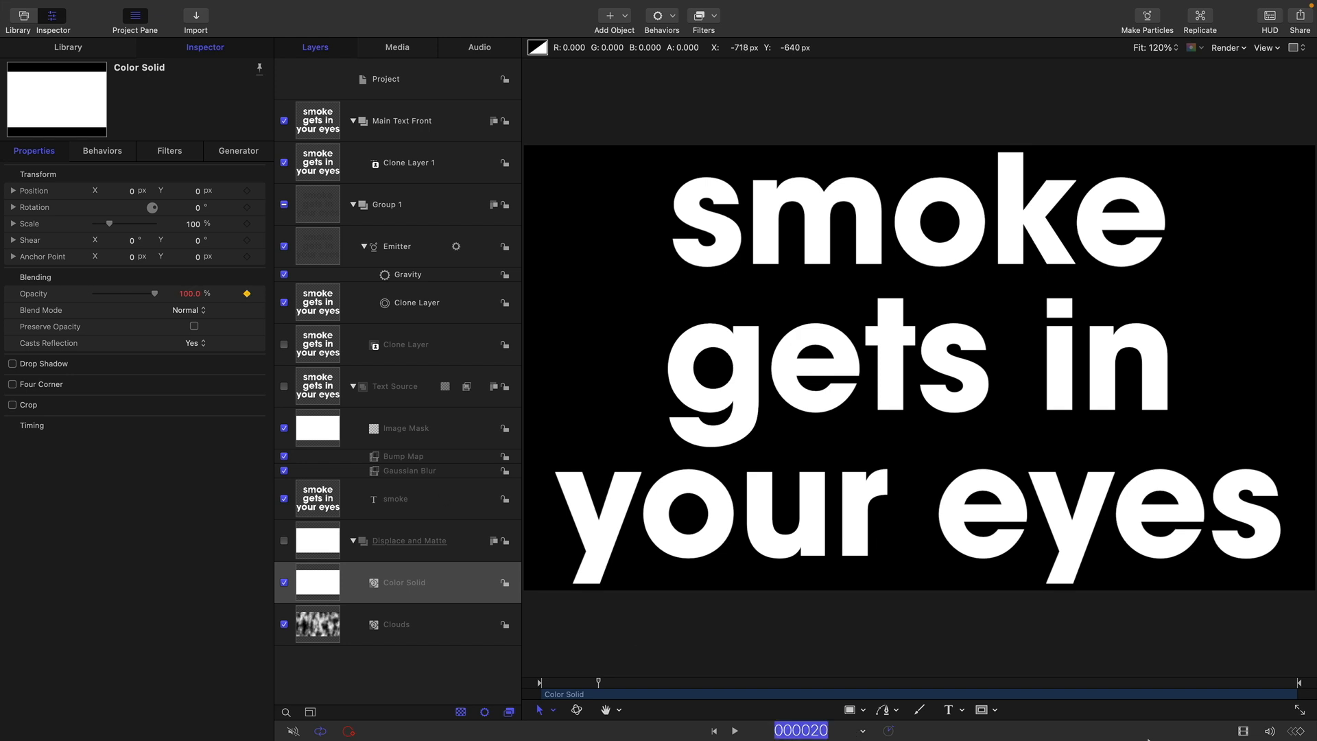
text(30)
key(Return)
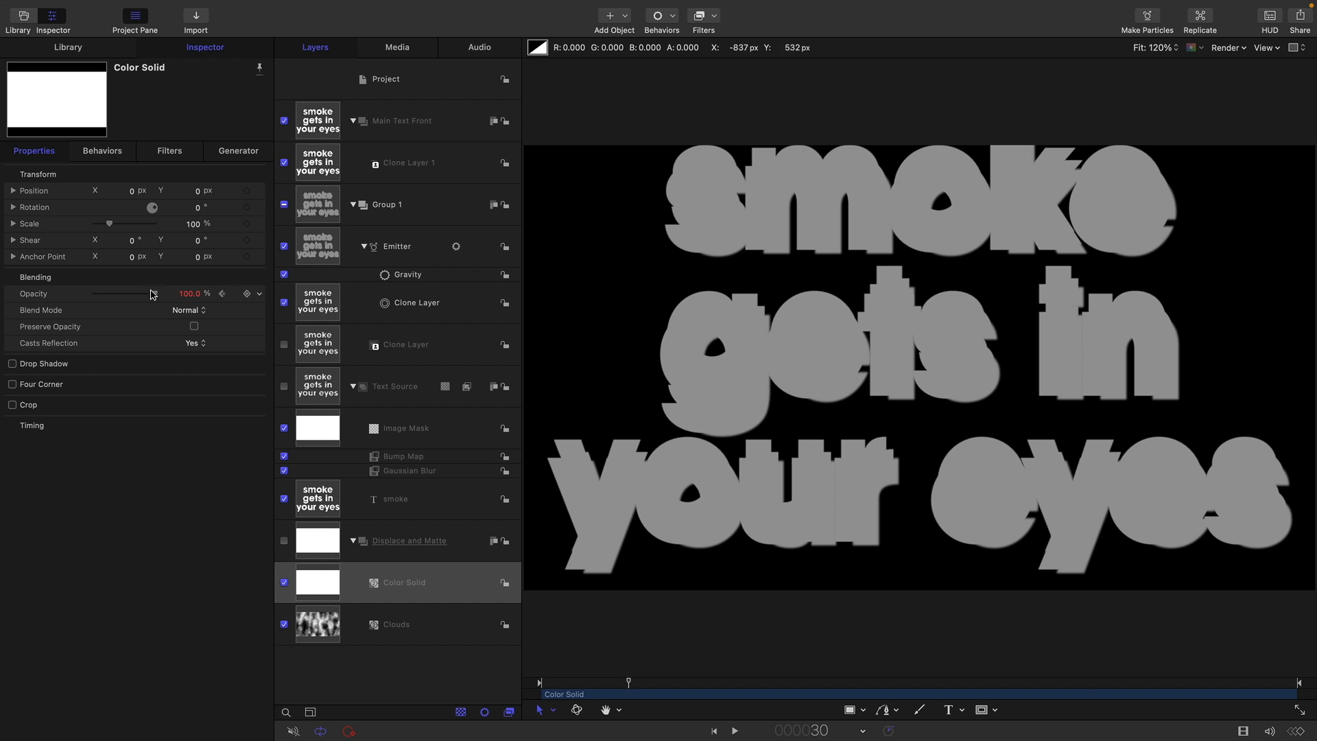
drag(152, 295, 2, 303)
drag(629, 683, 562, 698)
key(space)
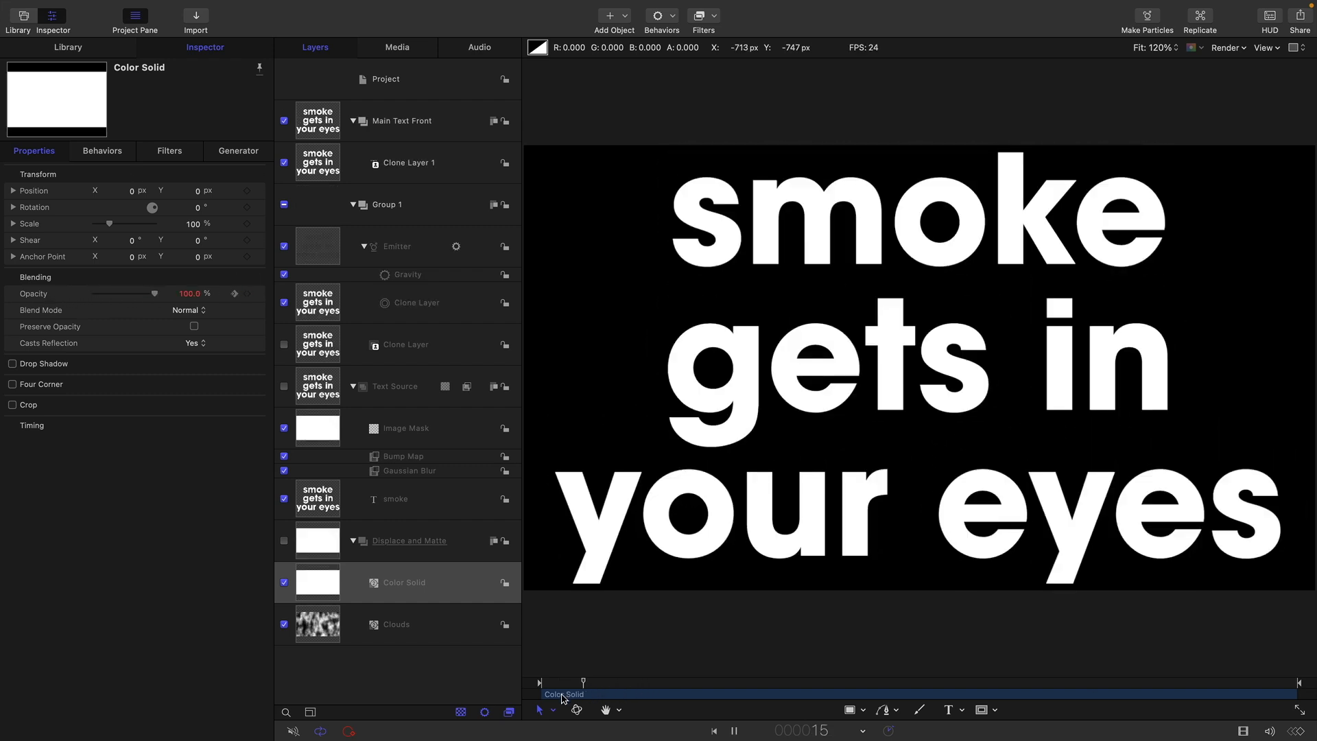
drag(653, 697, 588, 683)
Step: Play the transition with the Color Solid disabled for comparison, and re-enable it at frame 36
click(284, 582)
key(space)
key(space)
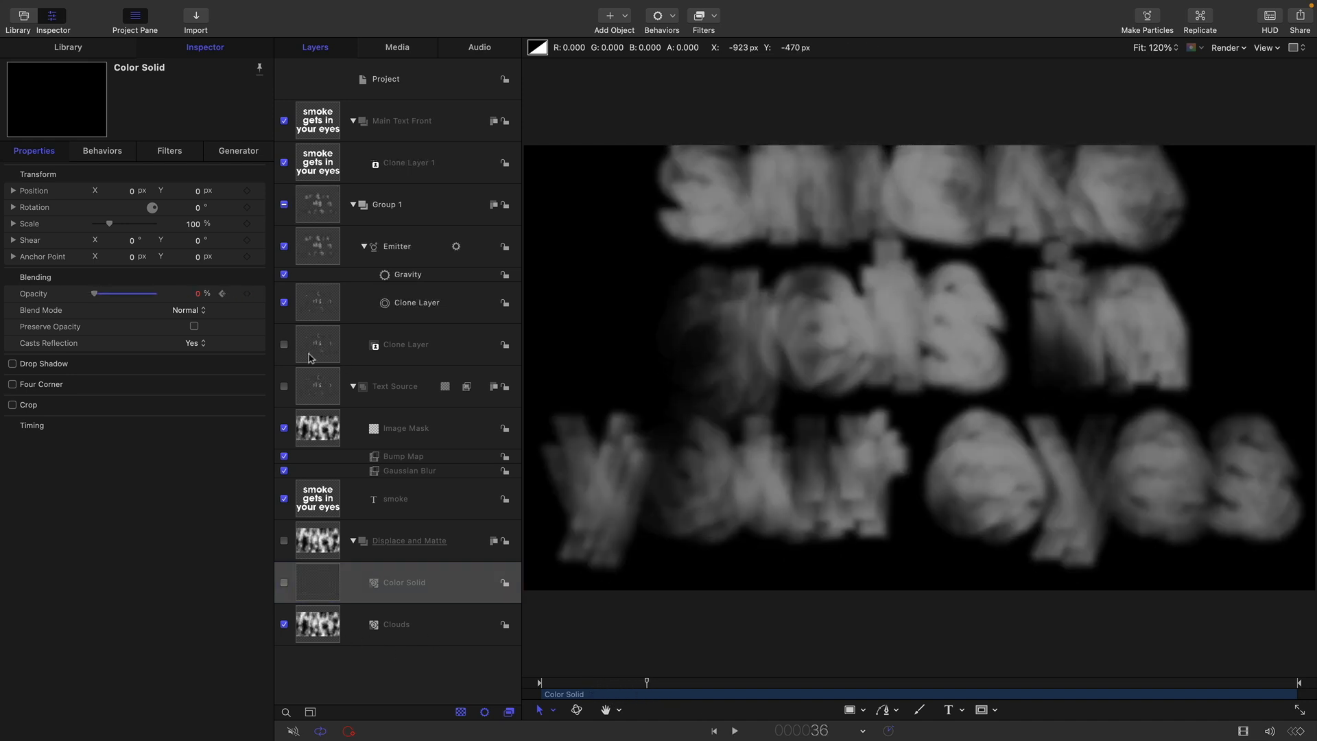
click(284, 583)
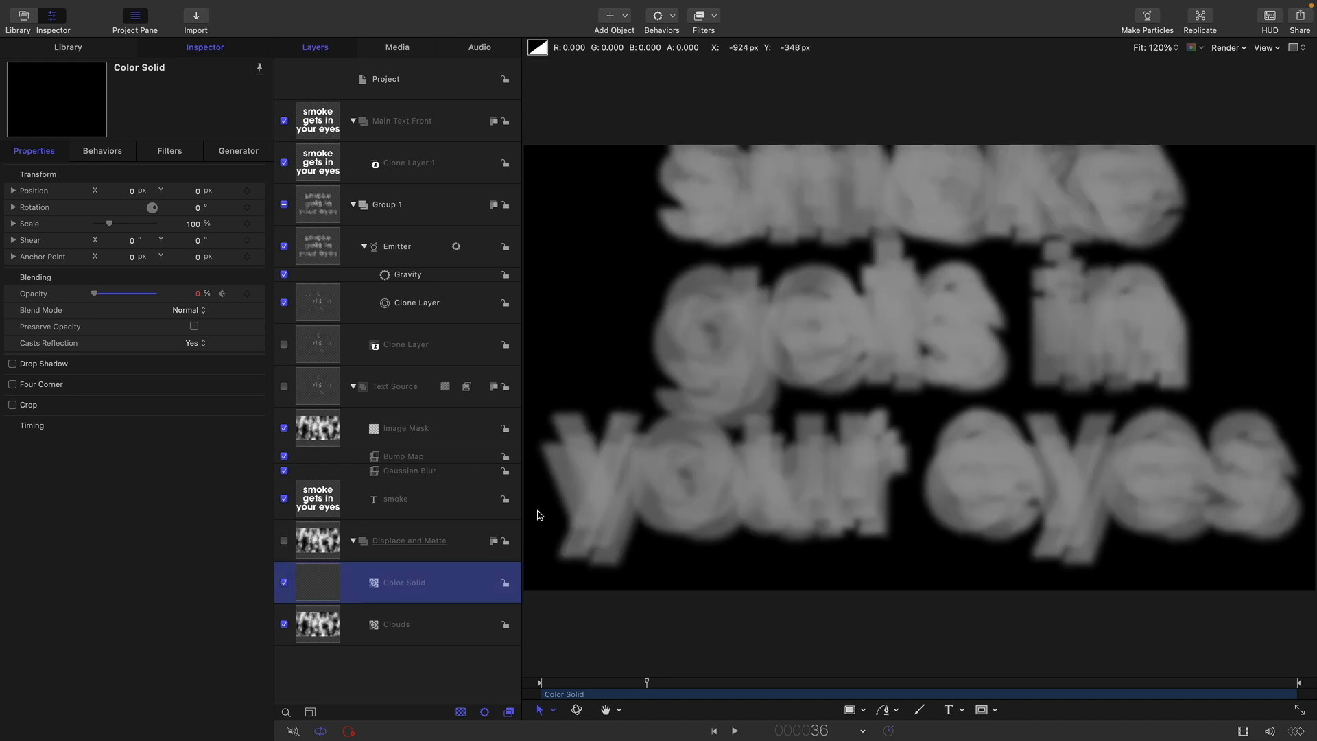
Step: Show the Color Solid's Opacity curve in the Keyframe Editor and select its 0% keyframe on frame 30
key(super+8)
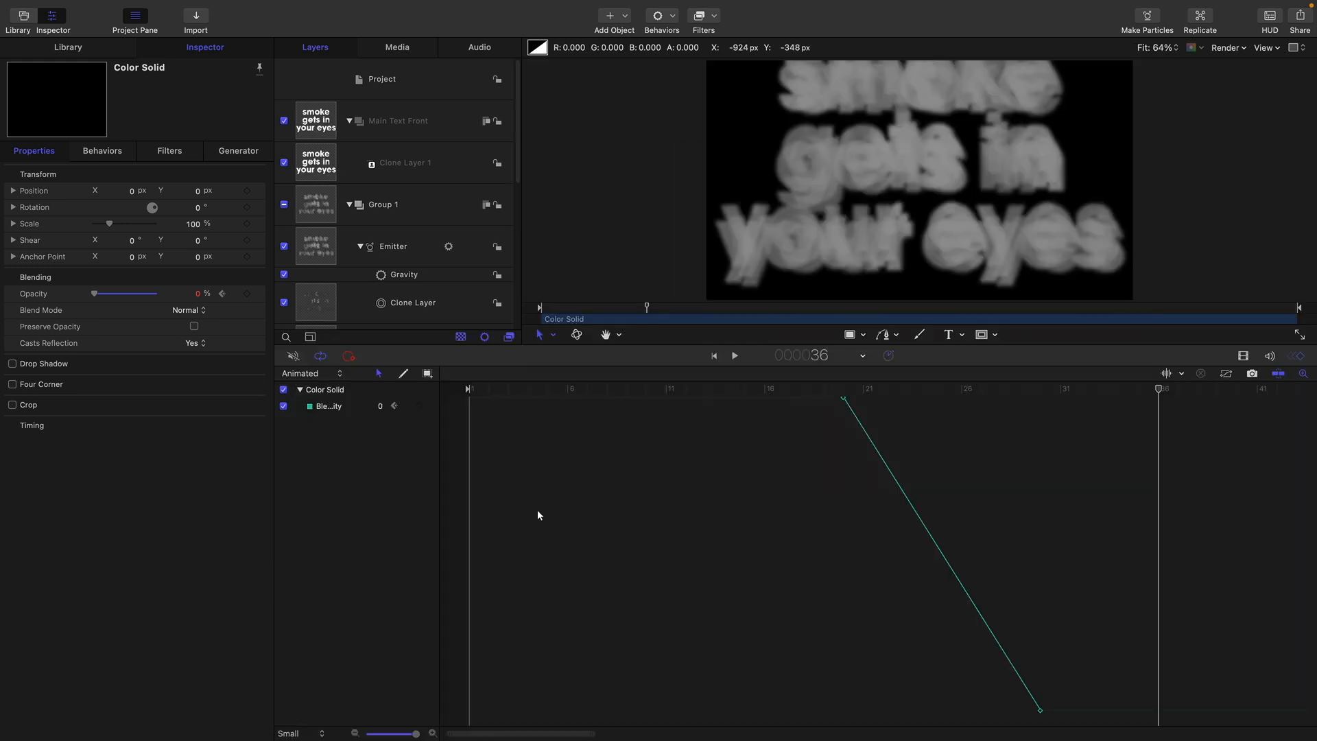
click(1225, 378)
drag(712, 387, 733, 397)
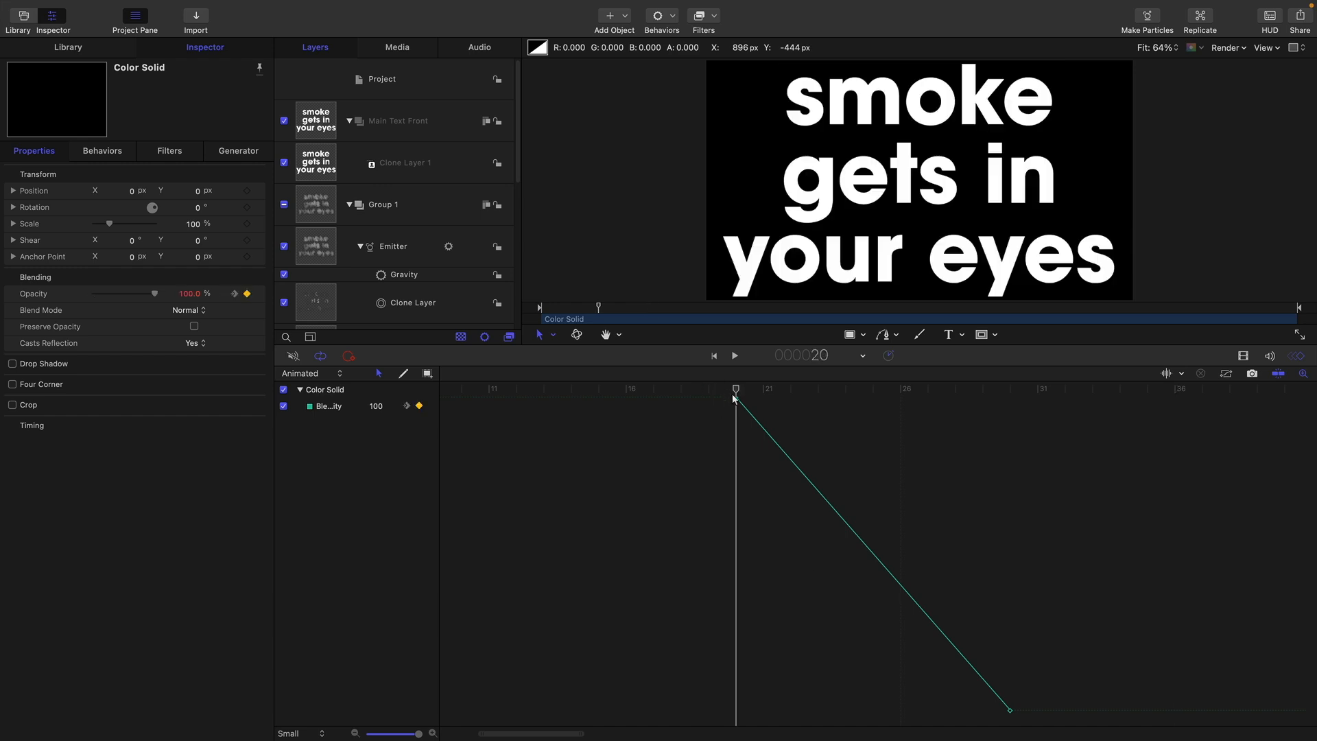
key(Right)
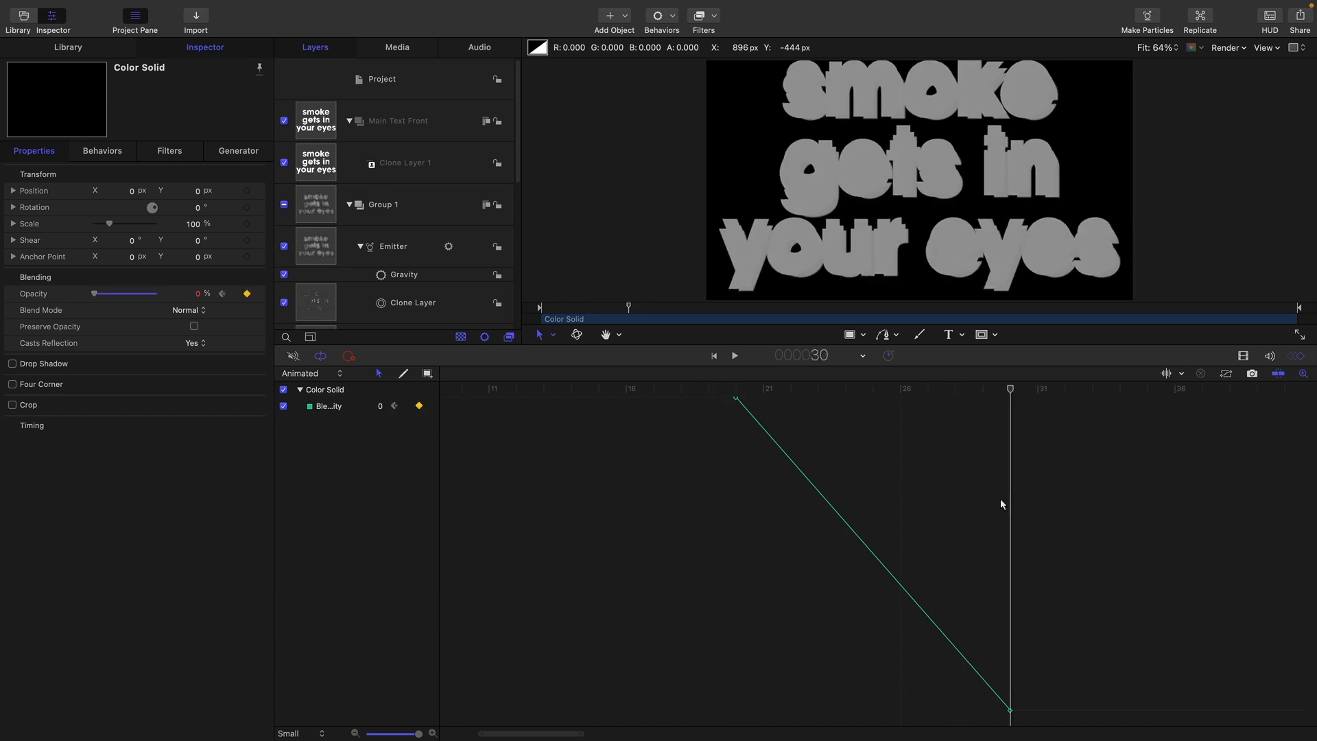
click(1010, 710)
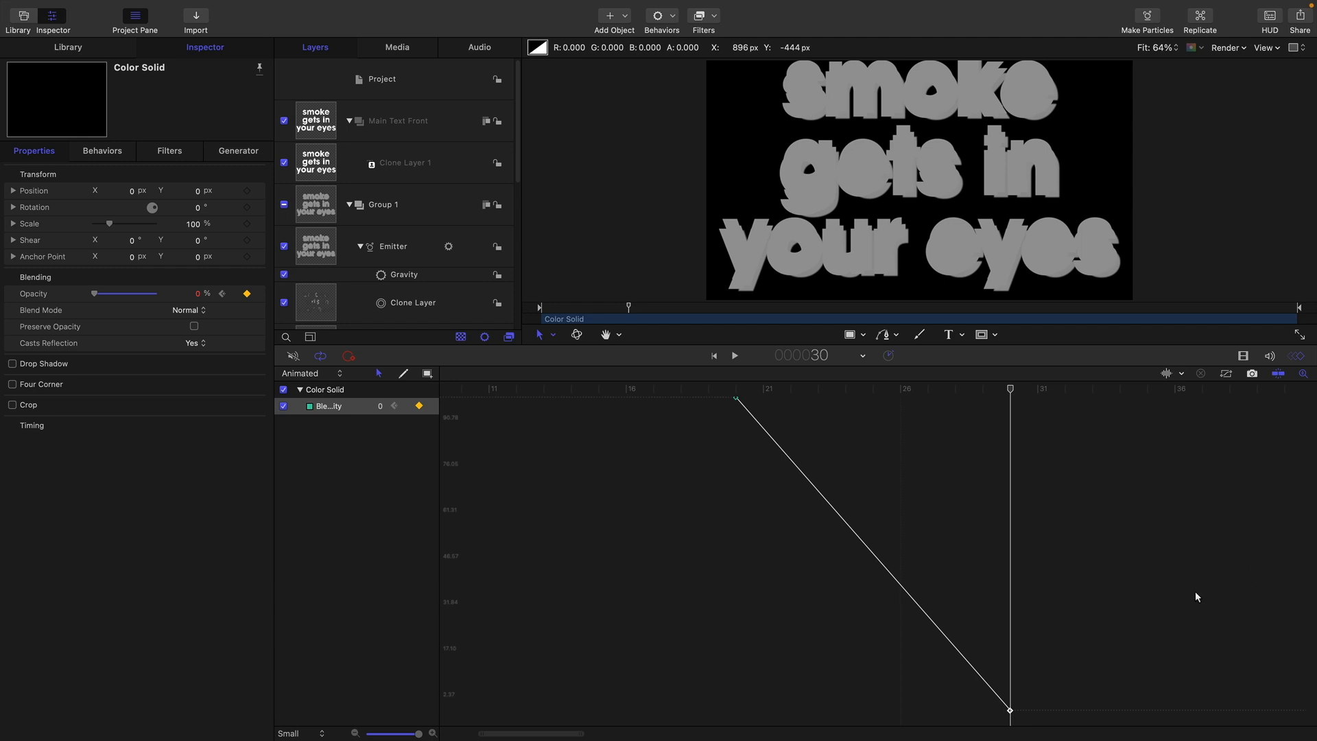
text(-)
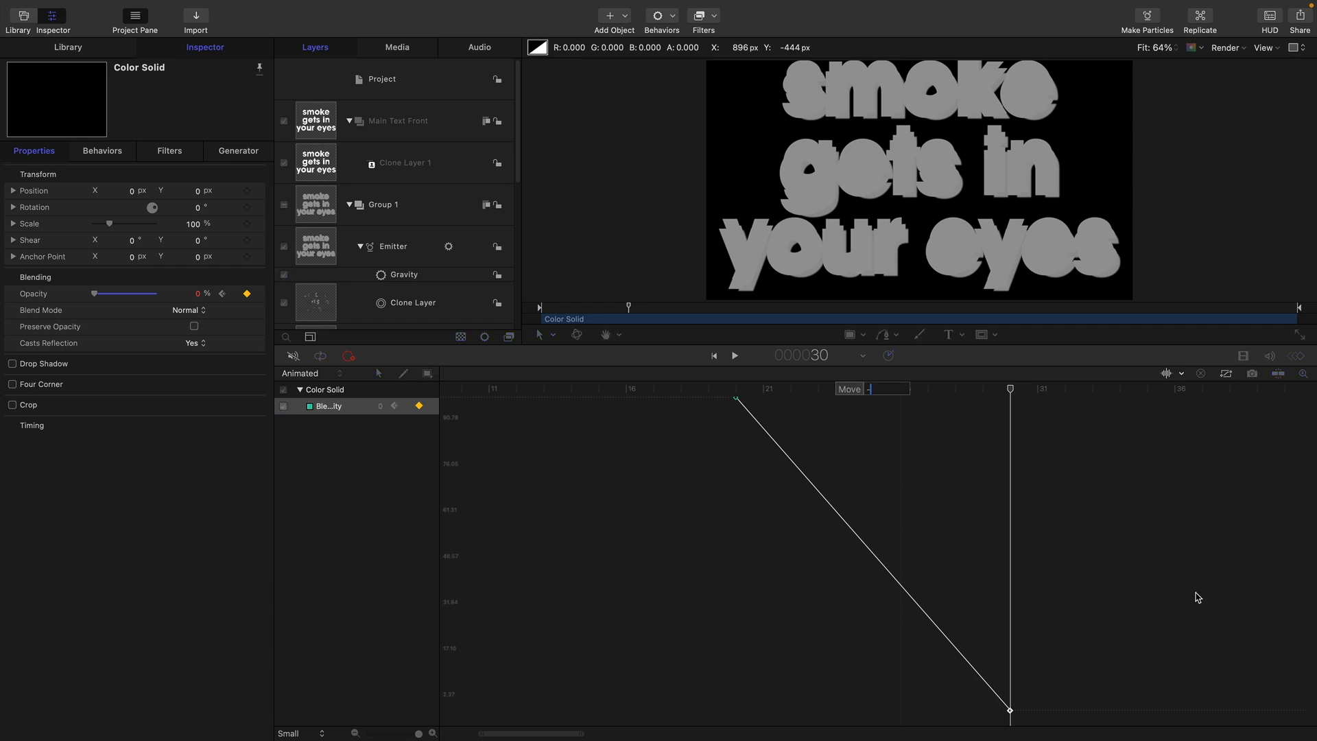
text(10)
key(Return)
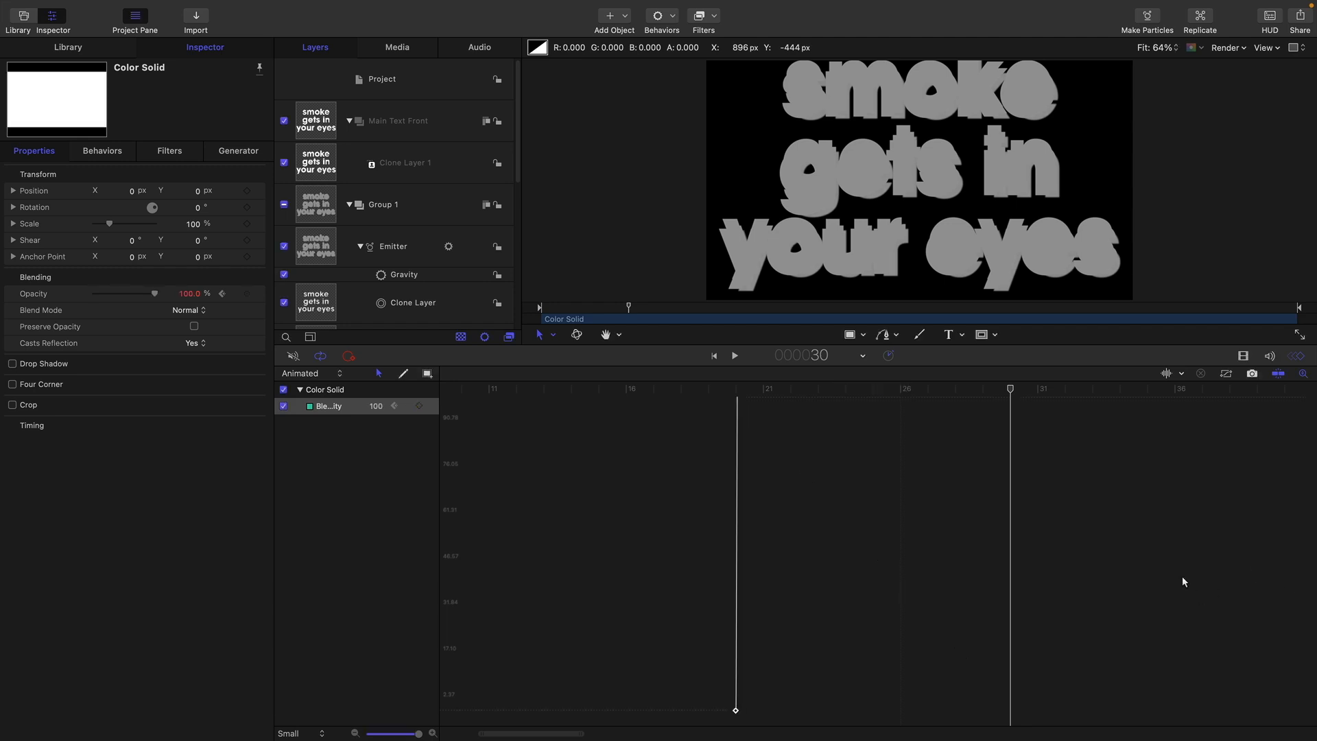
key(super+z)
Step: Shift the Color Solid's selected 0% Opacity keyframe 8 frames earlier and play the transition
text(-8)
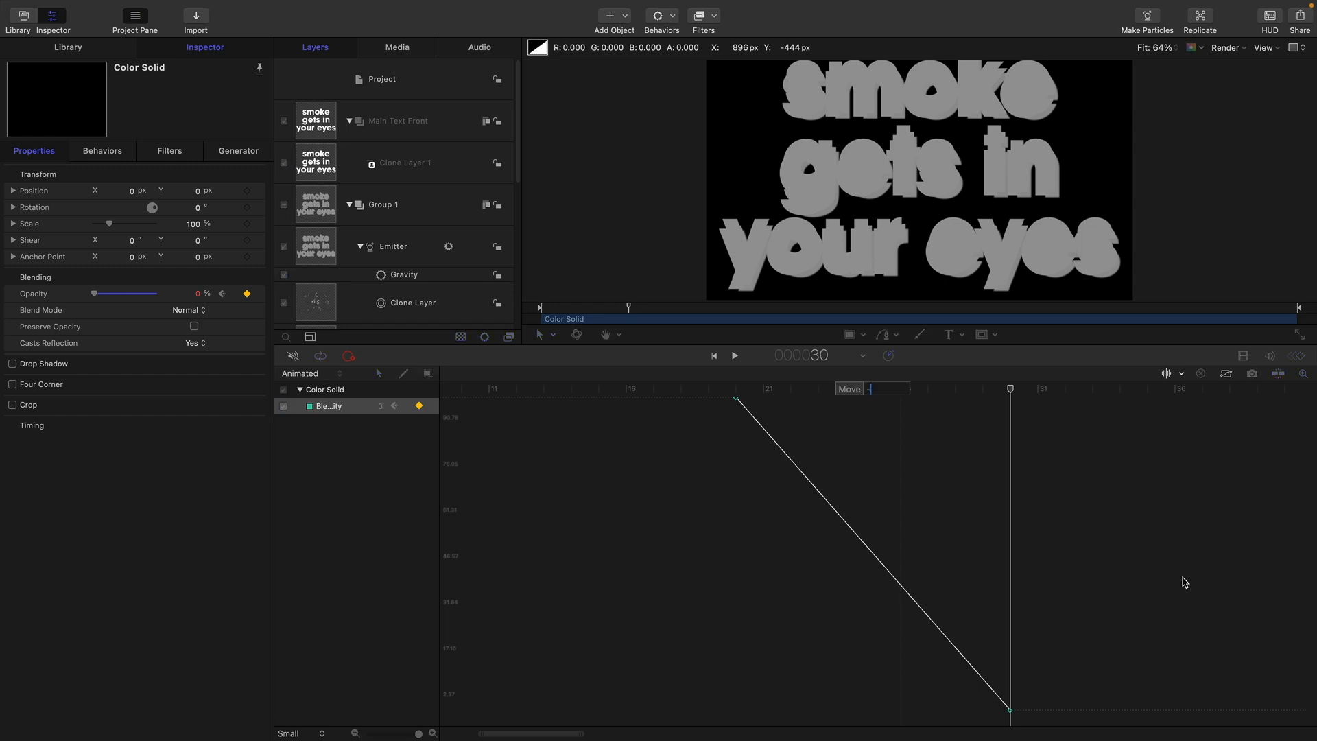
key(Return)
click(679, 383)
key(space)
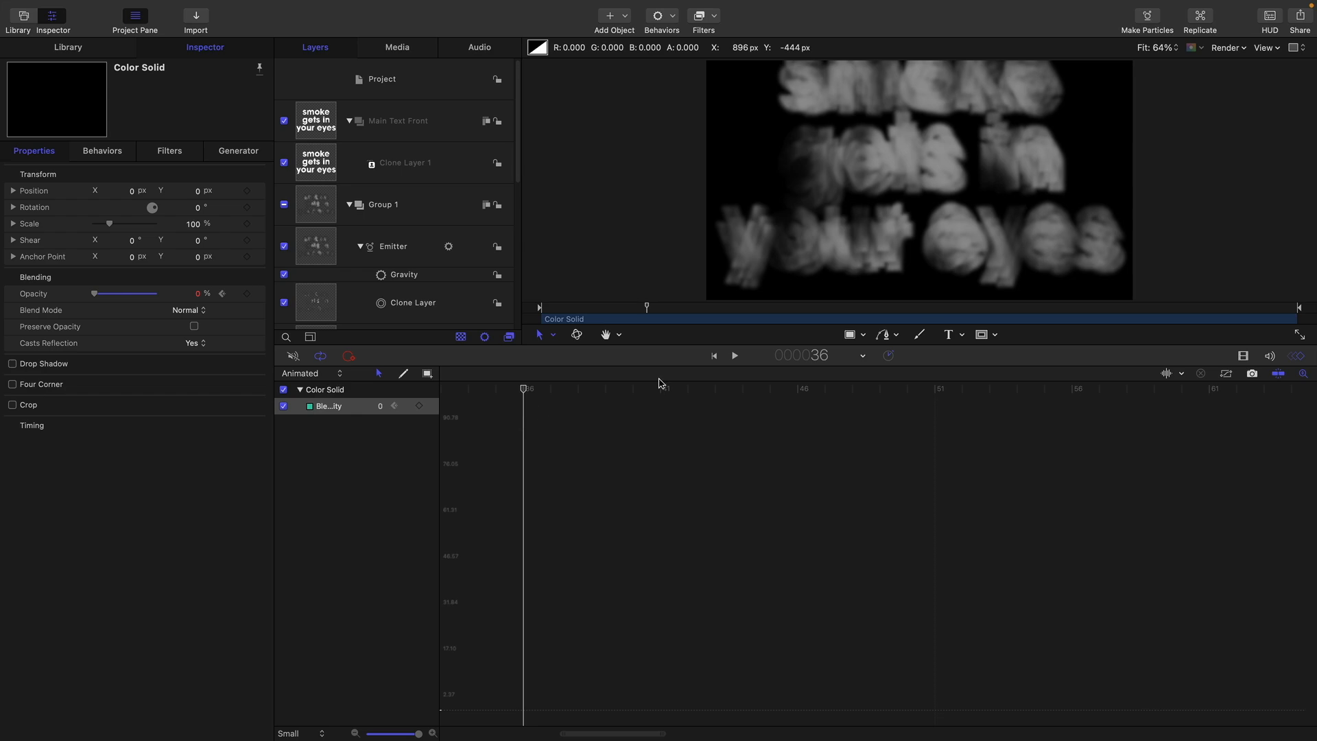
Step: Close the Keyframe Editor, enable Fixed Resolution on the Text Source group, and play the text turning into smoke
key(super+8)
drag(648, 683, 608, 694)
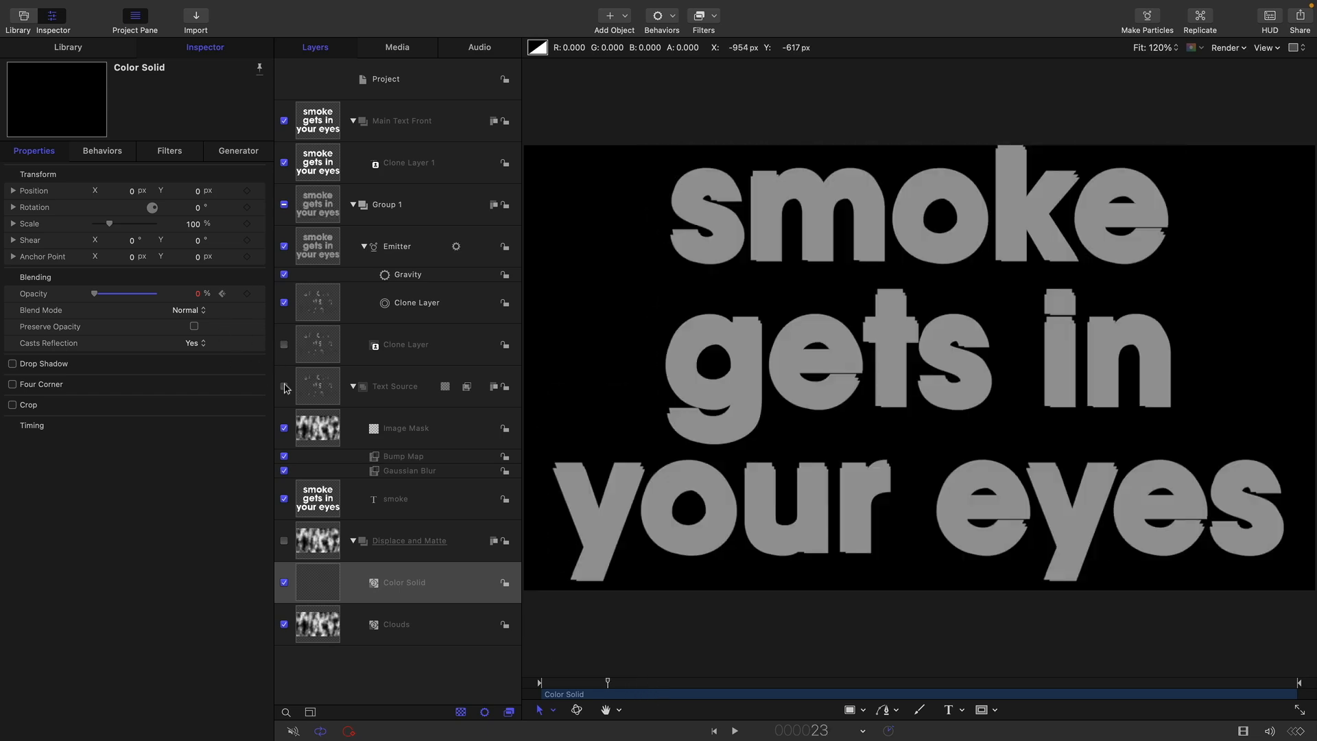
click(319, 388)
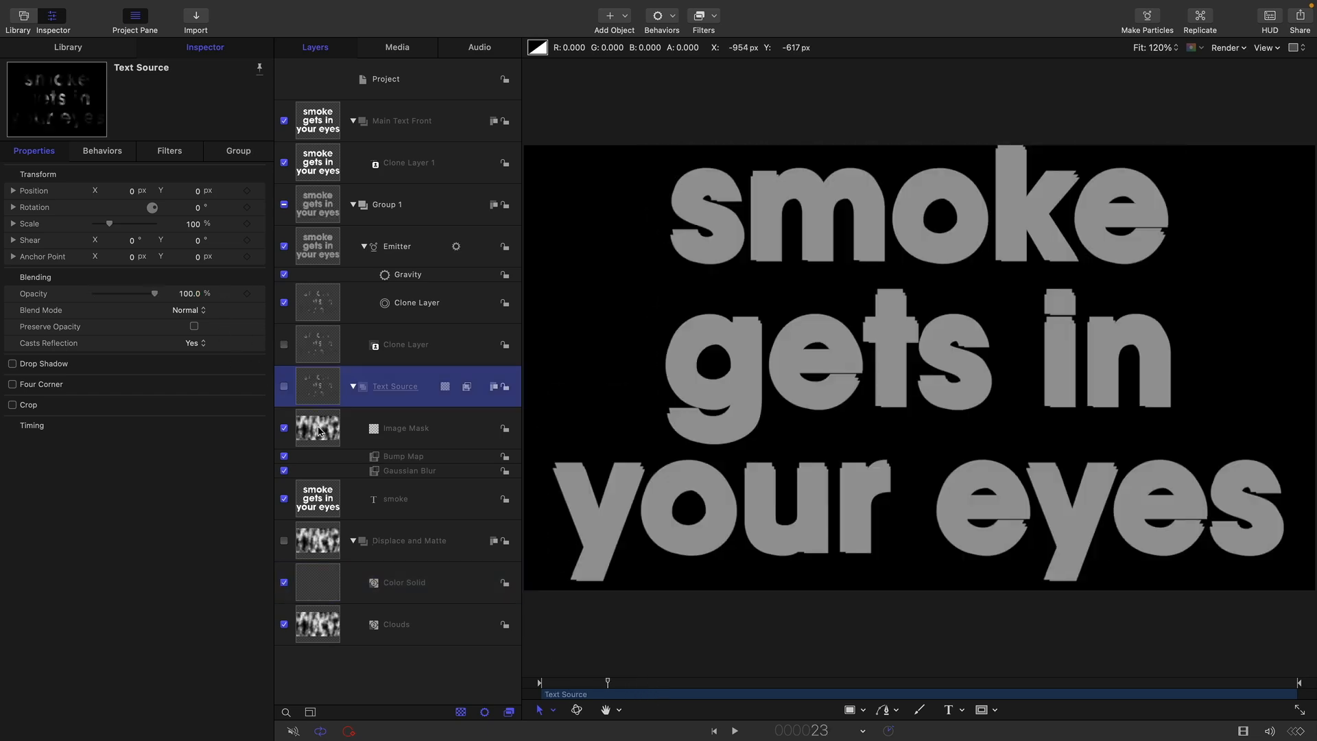
click(237, 152)
click(195, 207)
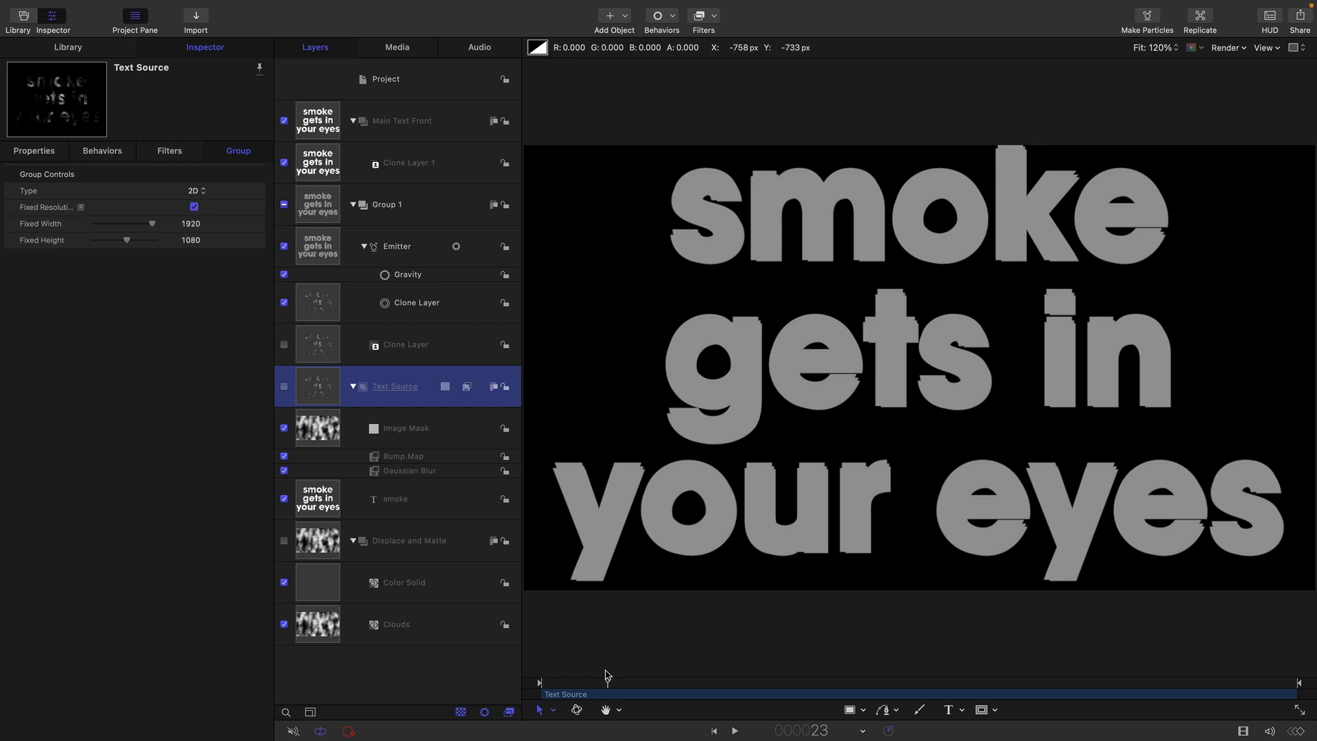
drag(608, 683, 568, 688)
key(space)
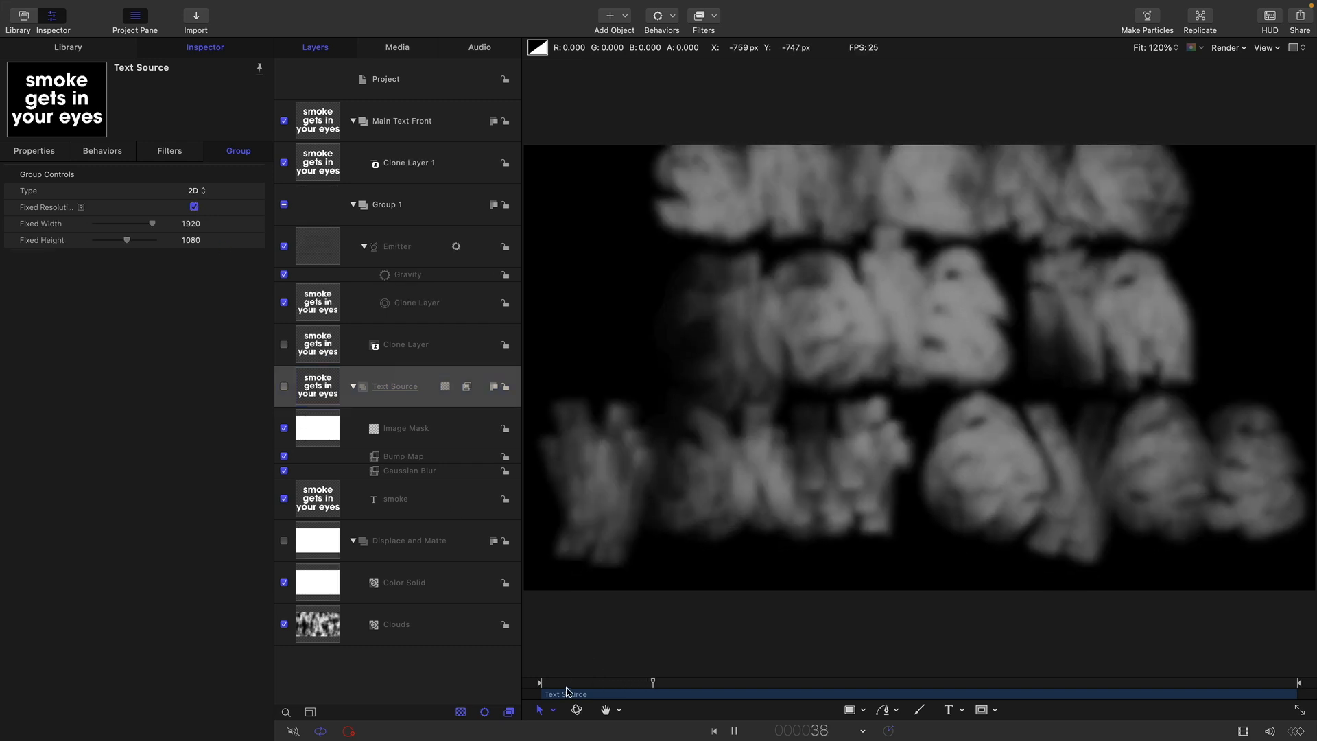
key(space)
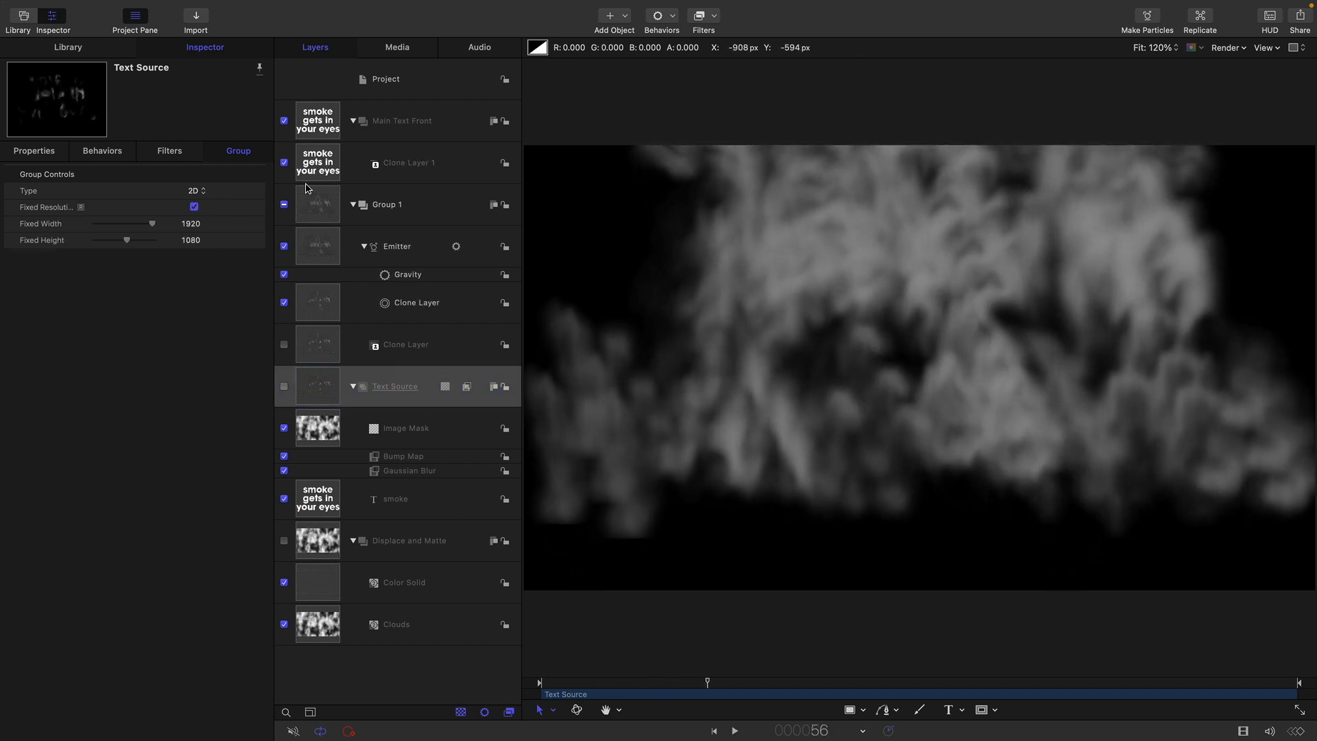
Step: Enable Fixed Resolution on Group 1 and play the smoke animation to check it
click(321, 204)
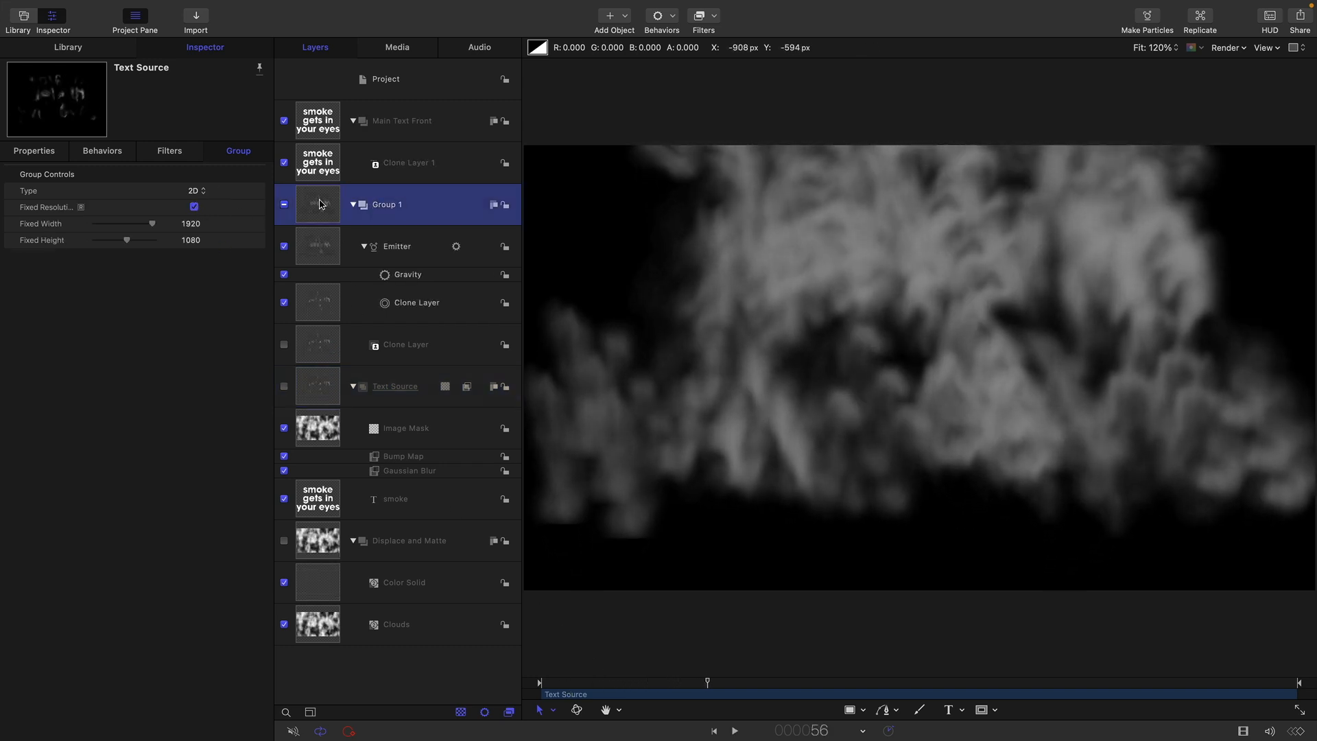
click(195, 207)
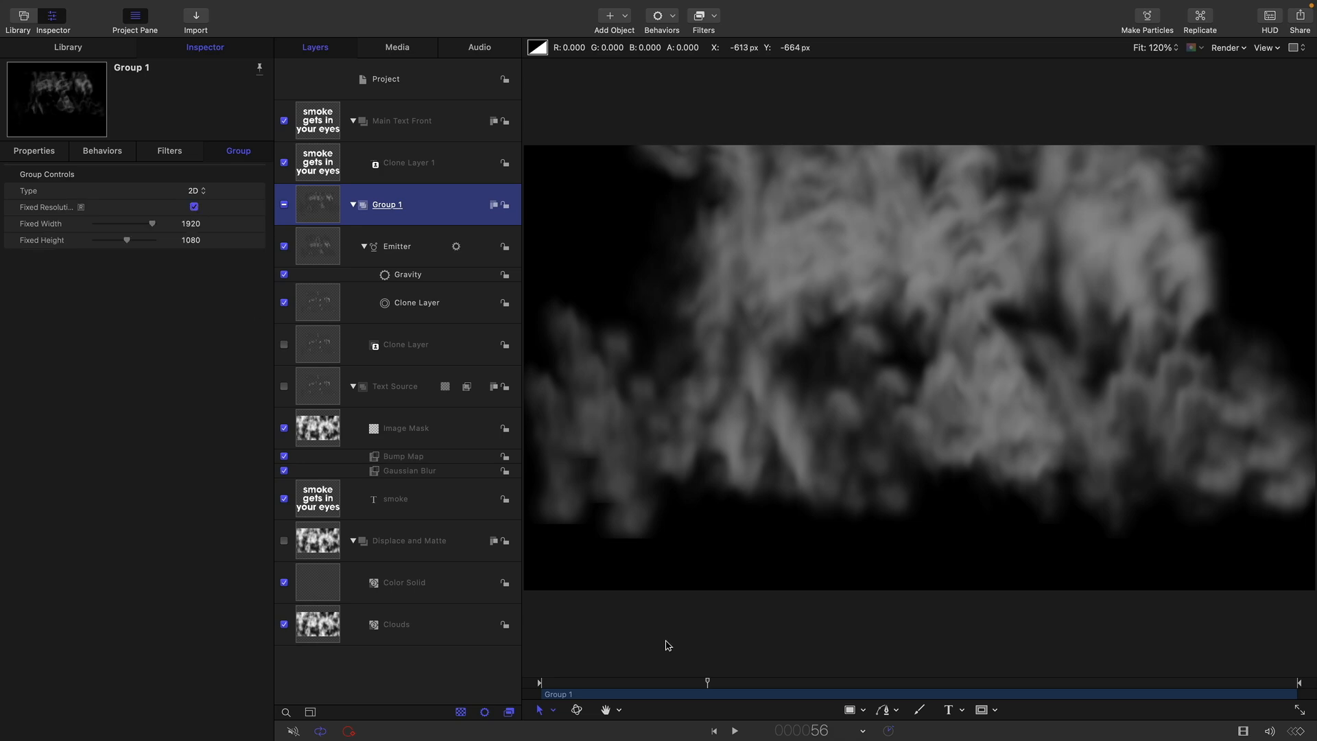
drag(707, 683, 581, 688)
key(space)
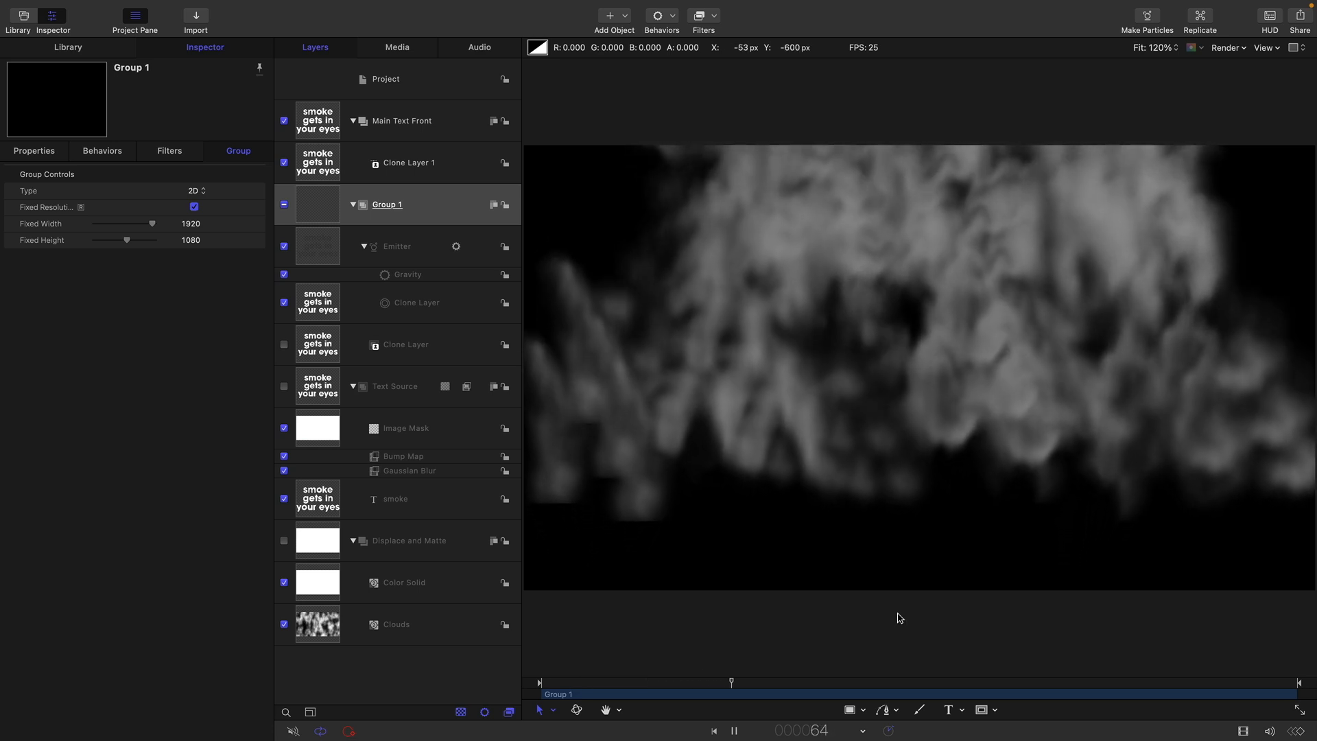
key(space)
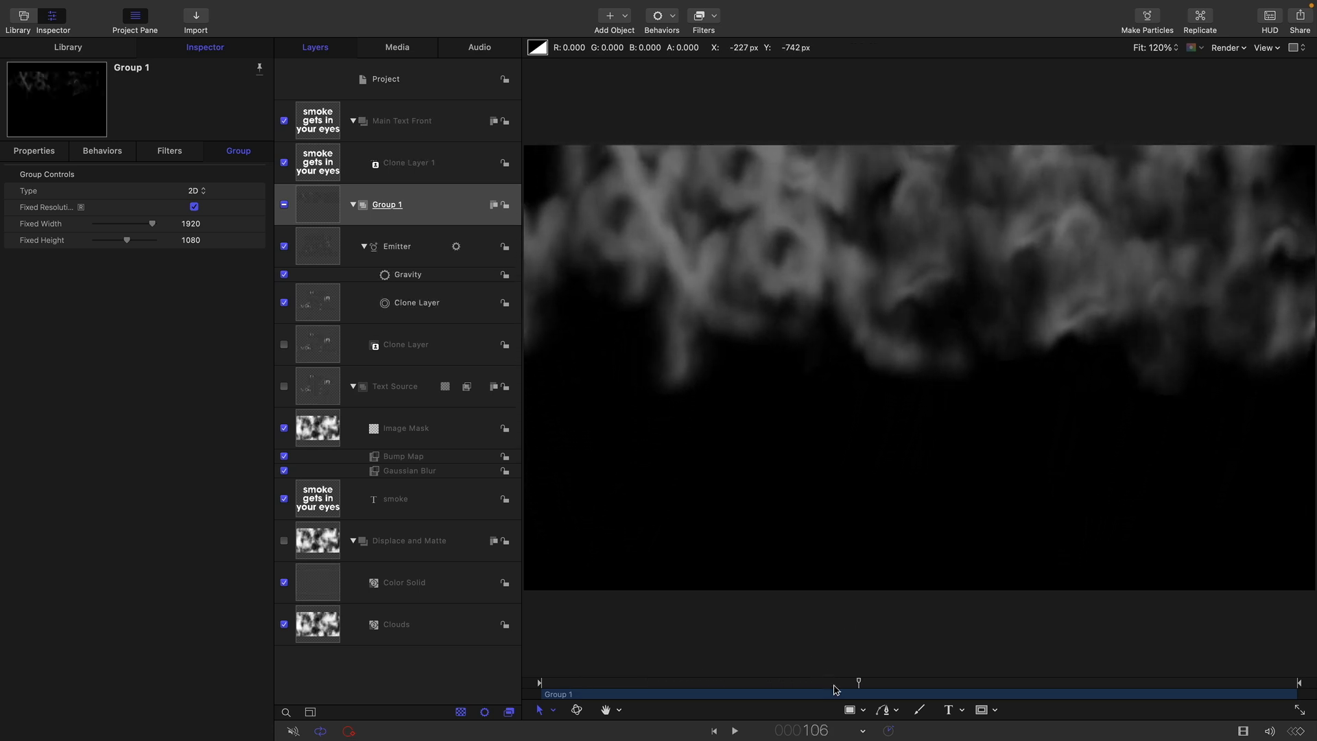
drag(835, 688, 529, 672)
key(space)
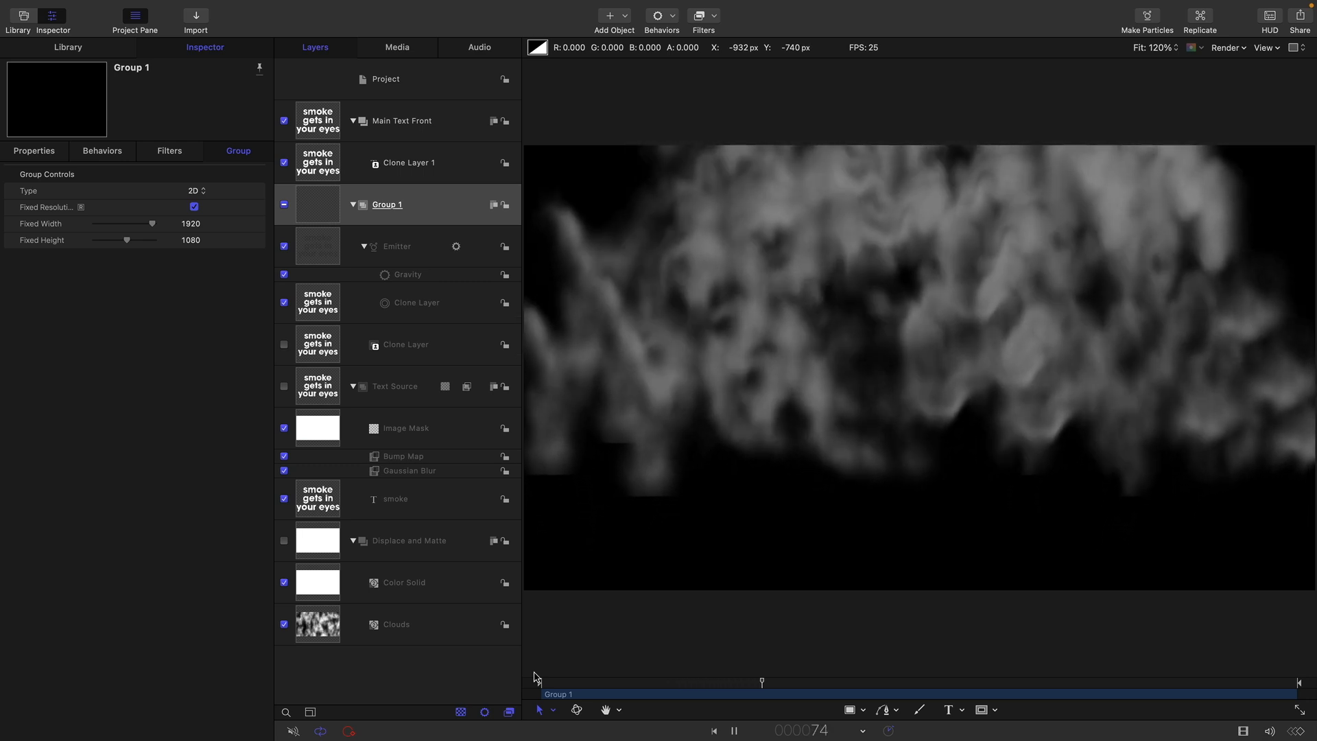
key(space)
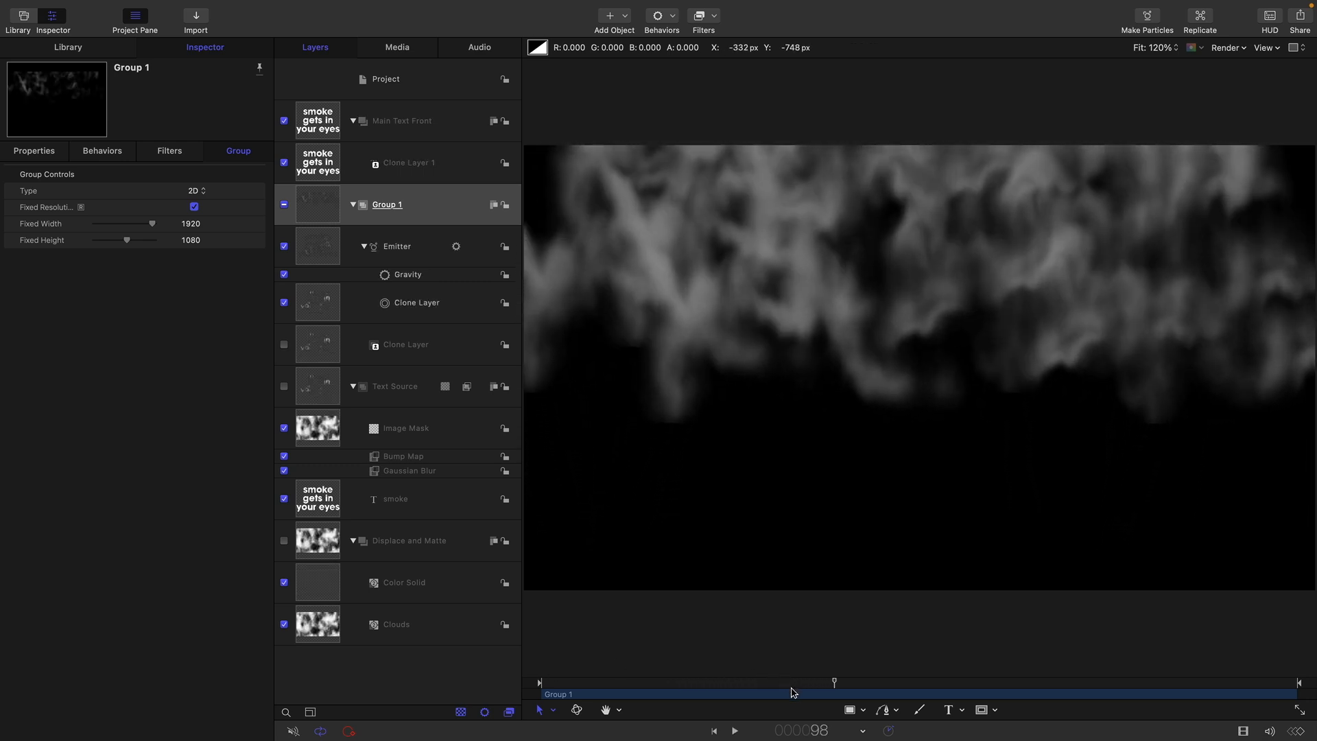
Step: Disable the Color Solid at the start of the transition and play the smoke animation without it
drag(790, 685, 599, 713)
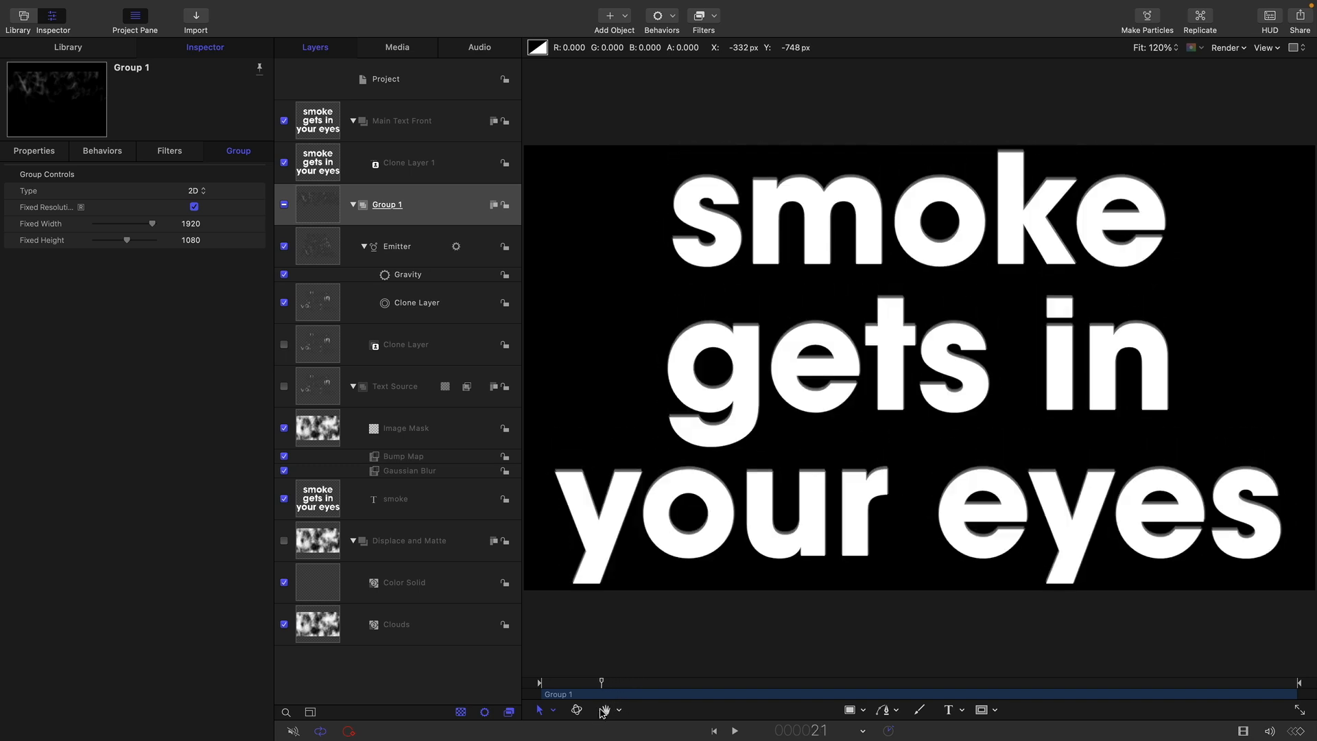
click(284, 582)
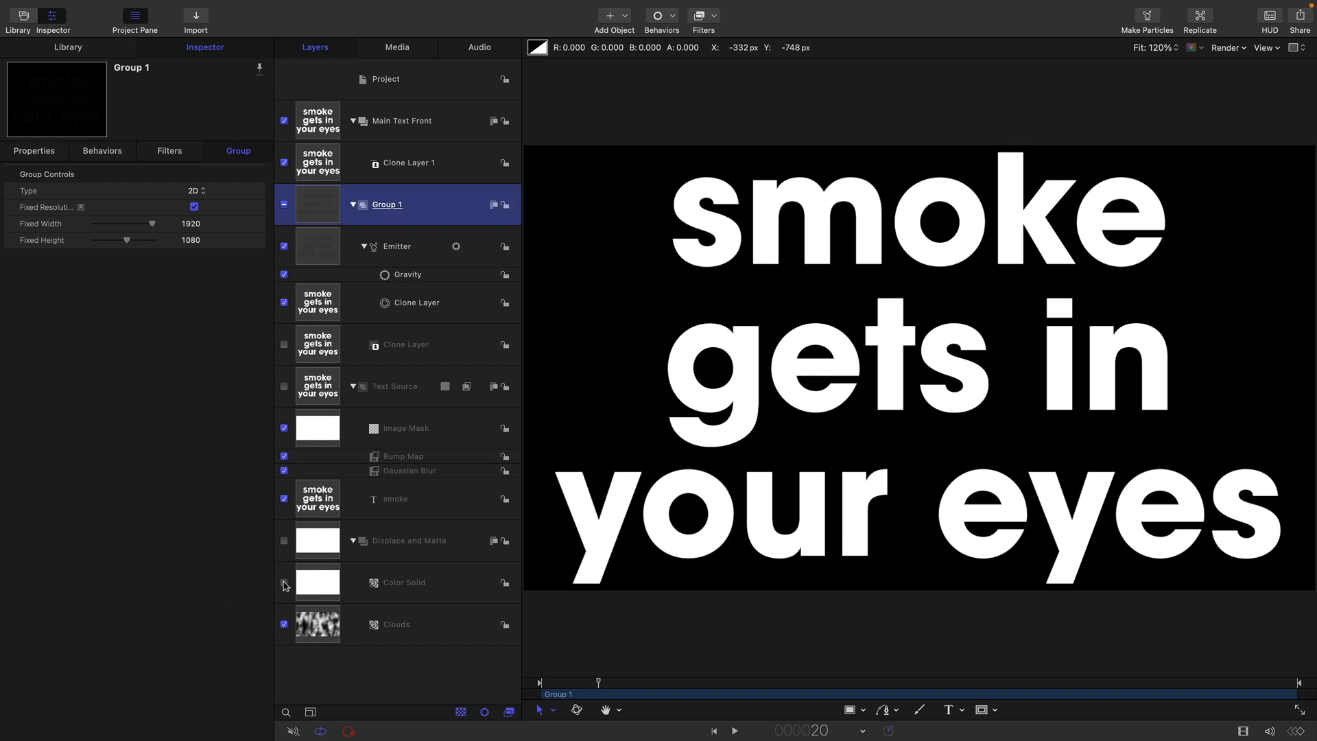
click(624, 688)
key(space)
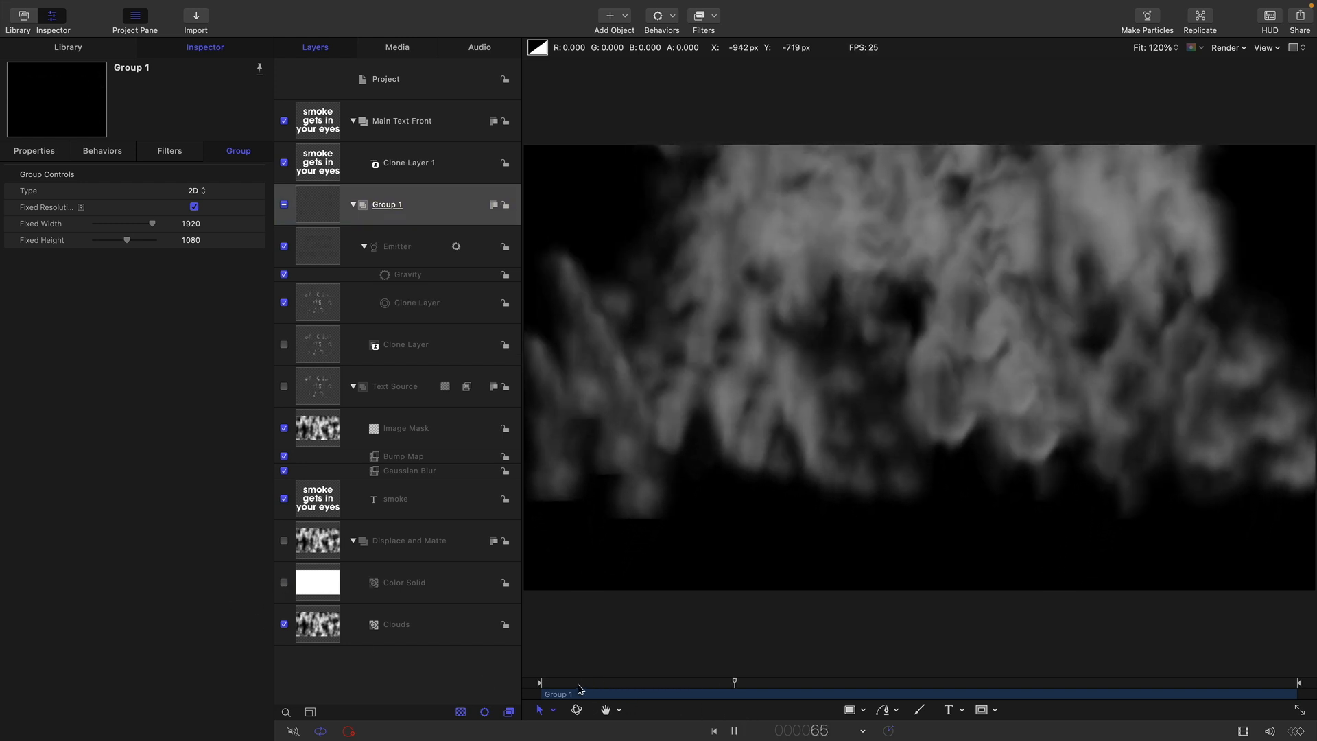
key(space)
Step: Duplicate the Gaussian Blur filter on Text Source and move the copy above the Bump Map
click(372, 472)
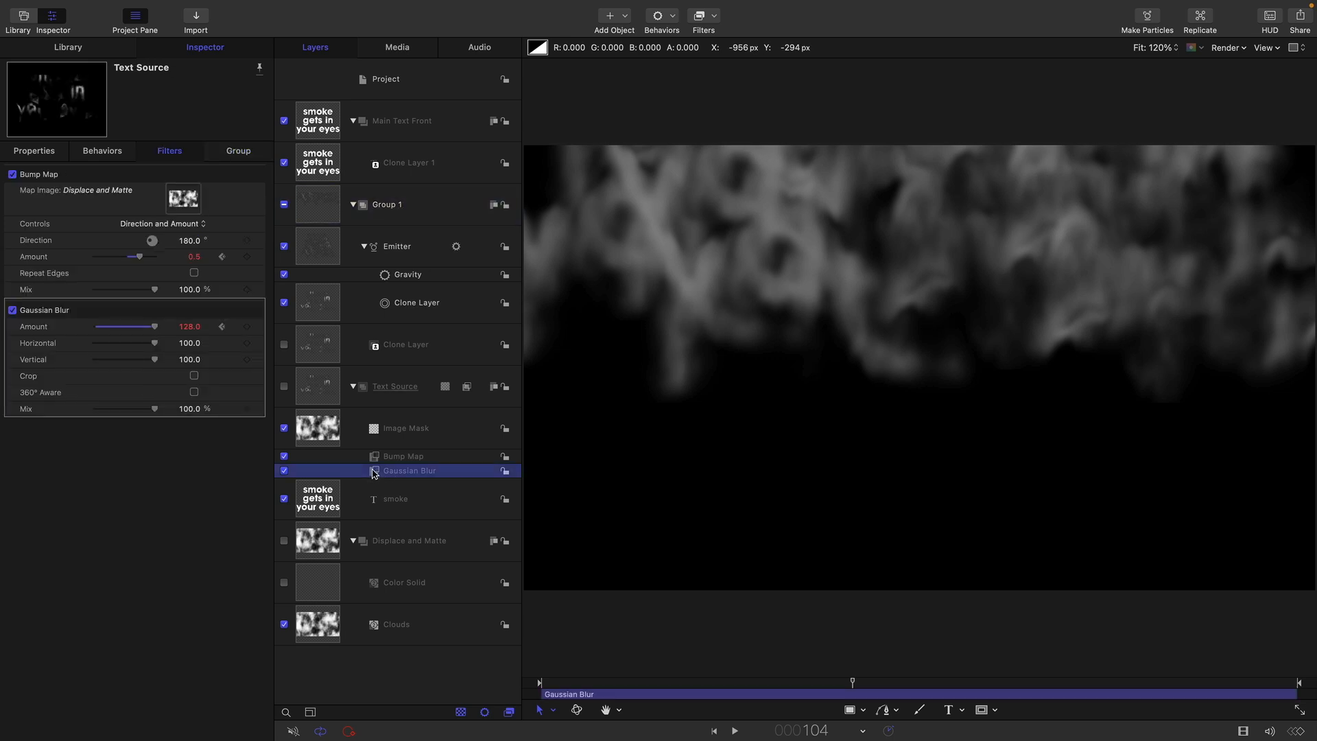
right_click(374, 471)
click(408, 516)
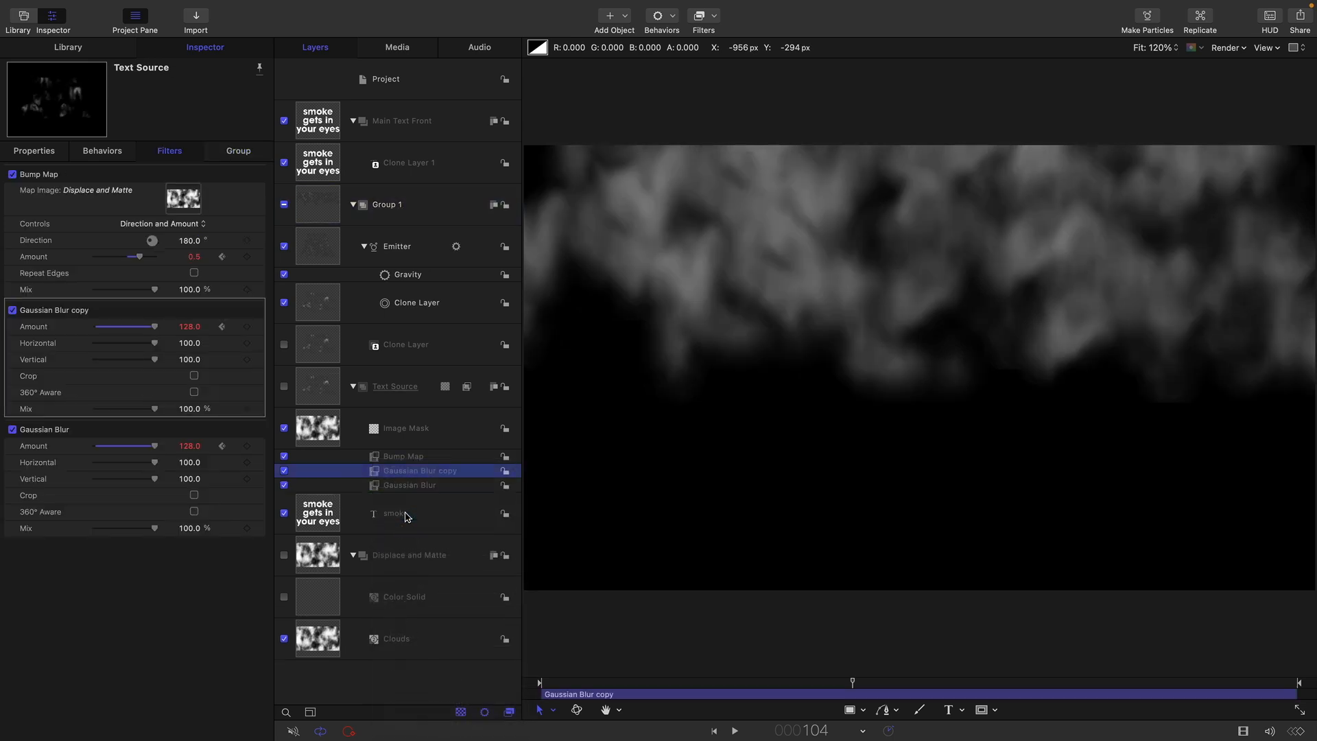
key(super+bracketright)
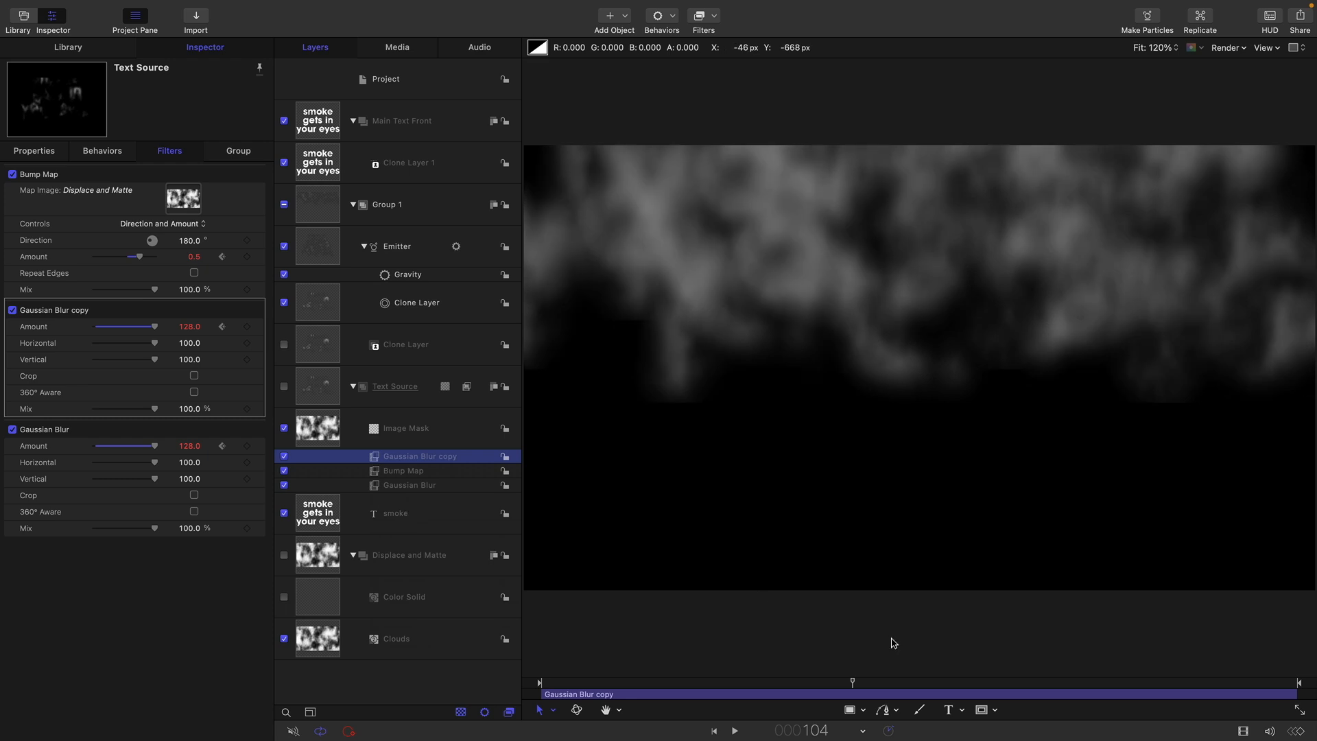
Step: Compare the smoke with the Gaussian Blur copy off and on, and check frames from 77 back to 27
click(284, 457)
click(285, 457)
drag(859, 685, 769, 683)
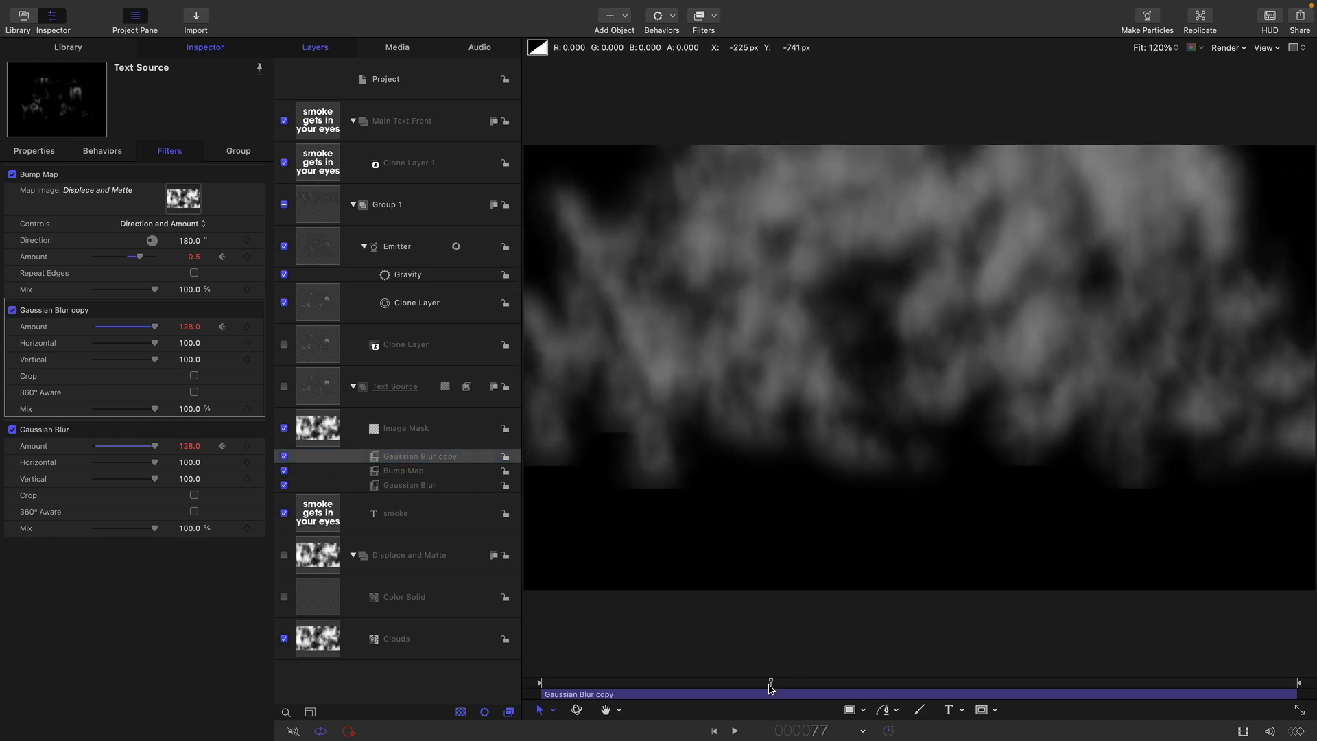
click(286, 459)
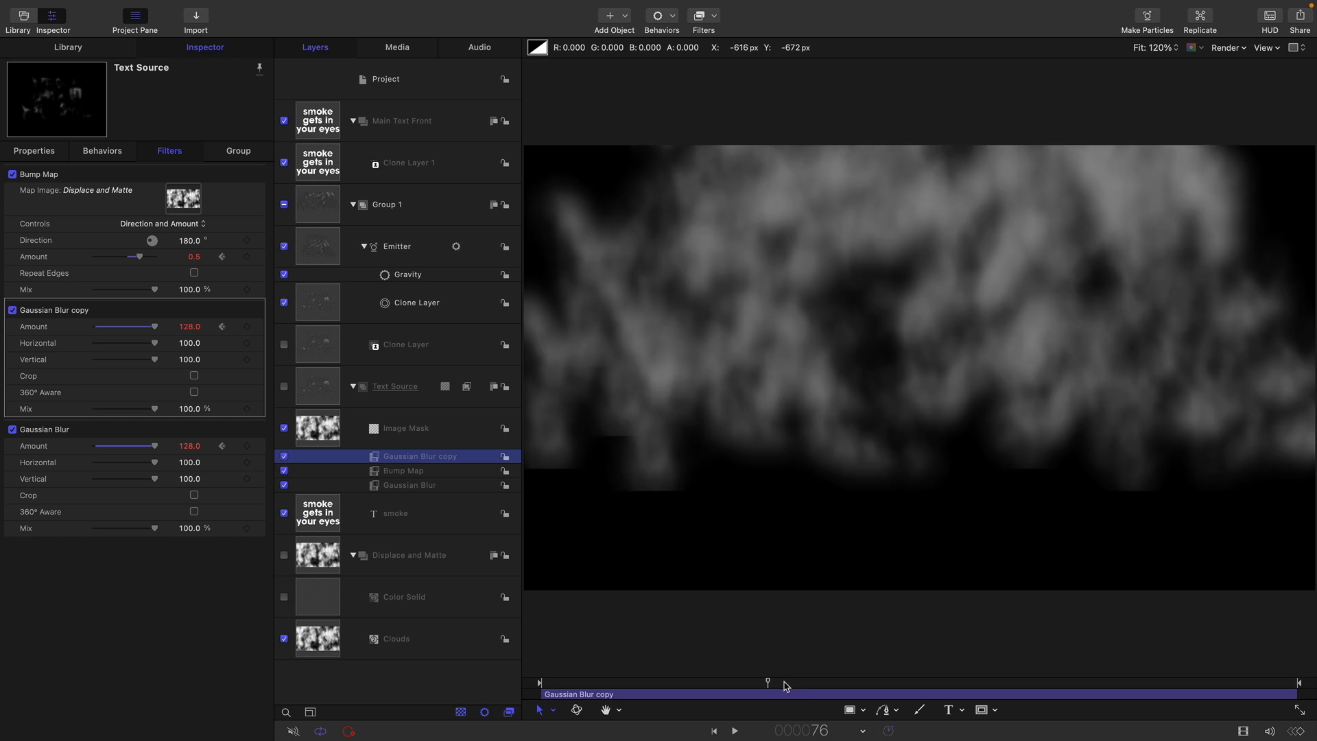
mouse_move(786, 686)
mouse_down()
mouse_move(542, 683)
mouse_move(759, 683)
mouse_move(603, 698)
mouse_move(621, 694)
mouse_up()
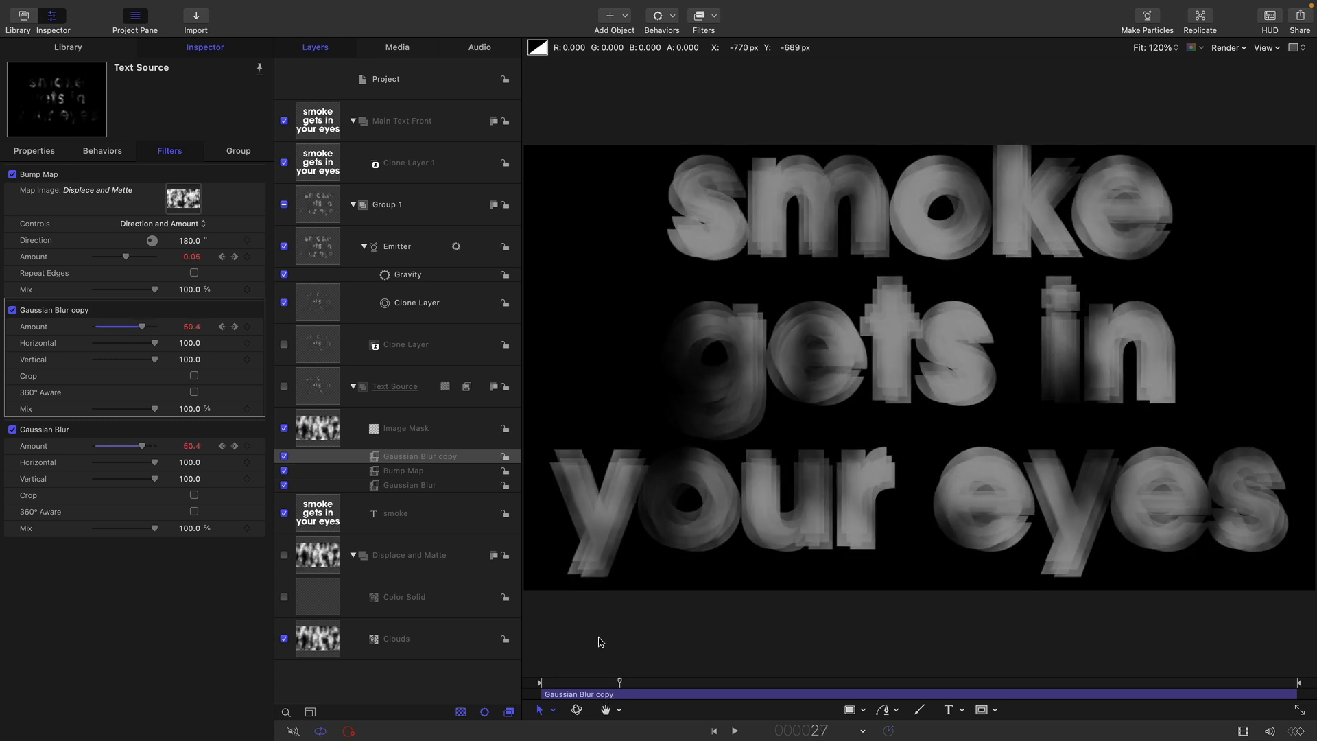
Step: Steepen the start of the original Gaussian Blur's Amount curve with its first keyframe's handle, and check the result at frame 21
click(396, 486)
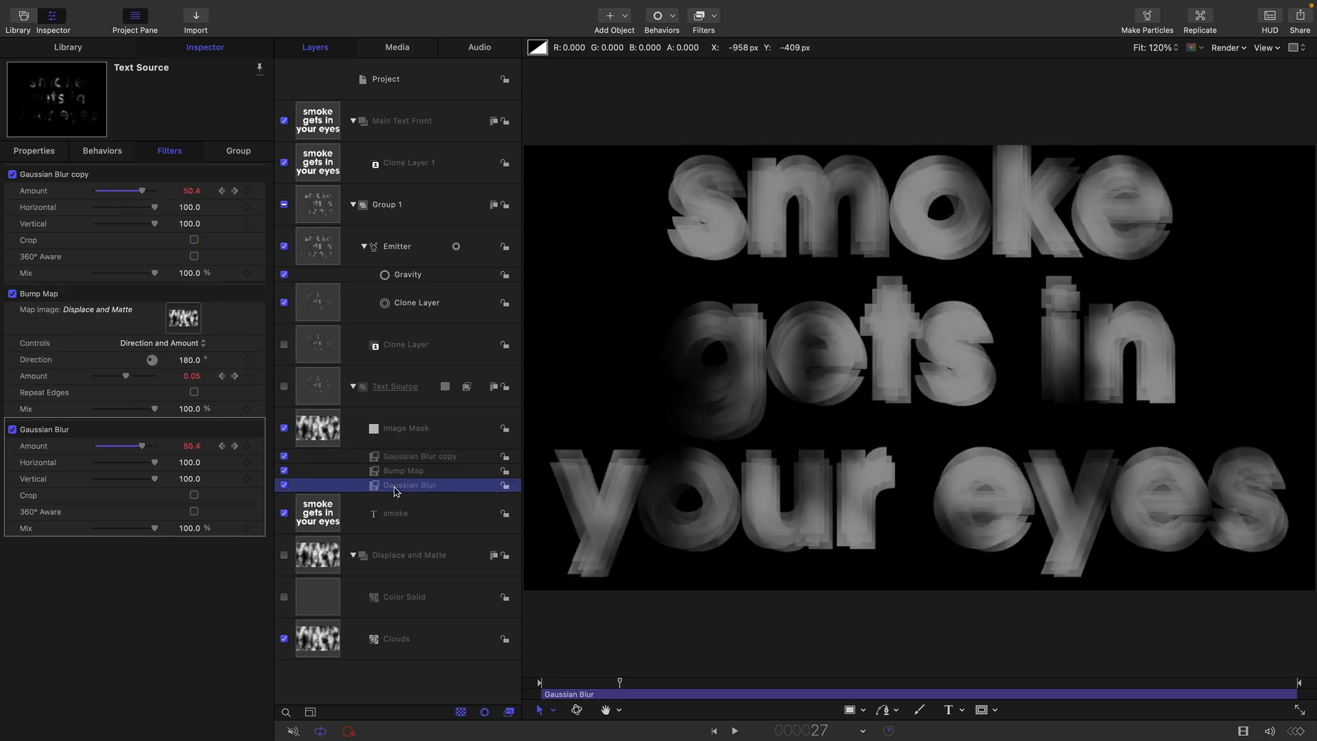
key(super+8)
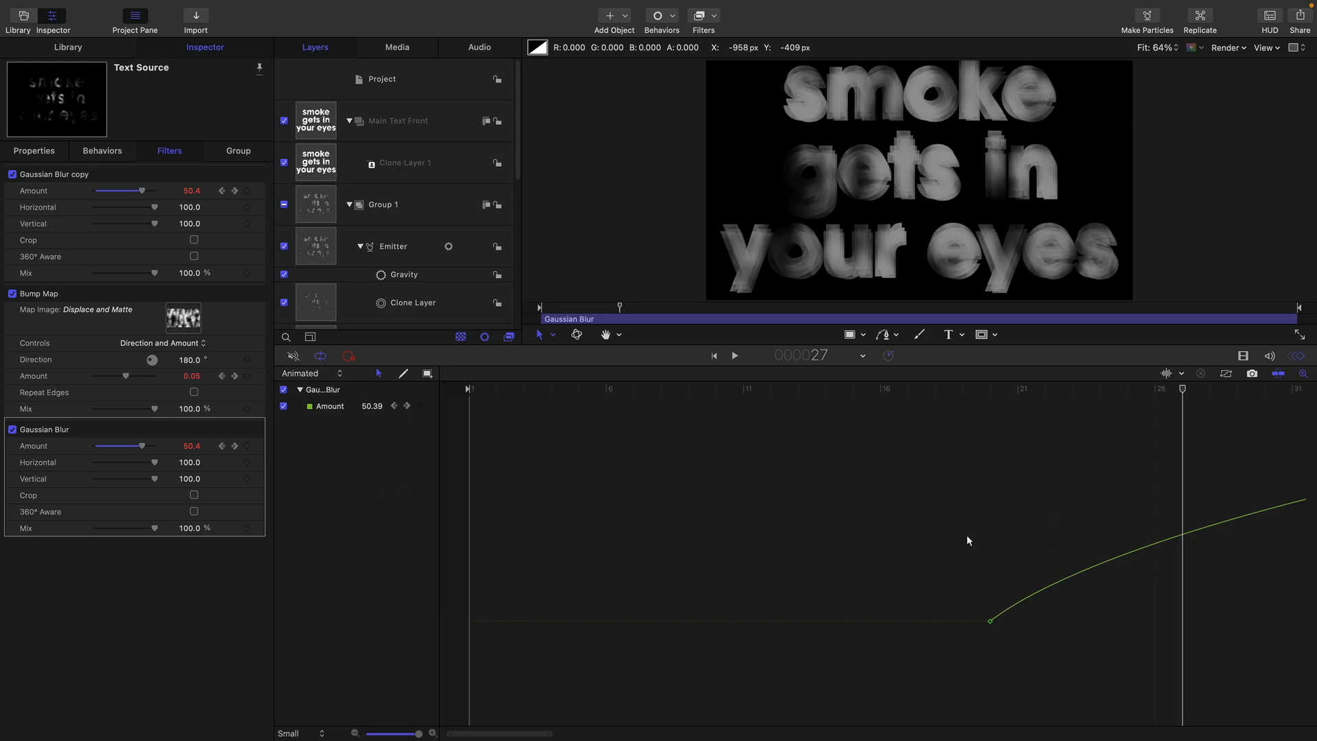
drag(924, 549, 1049, 710)
click(1226, 376)
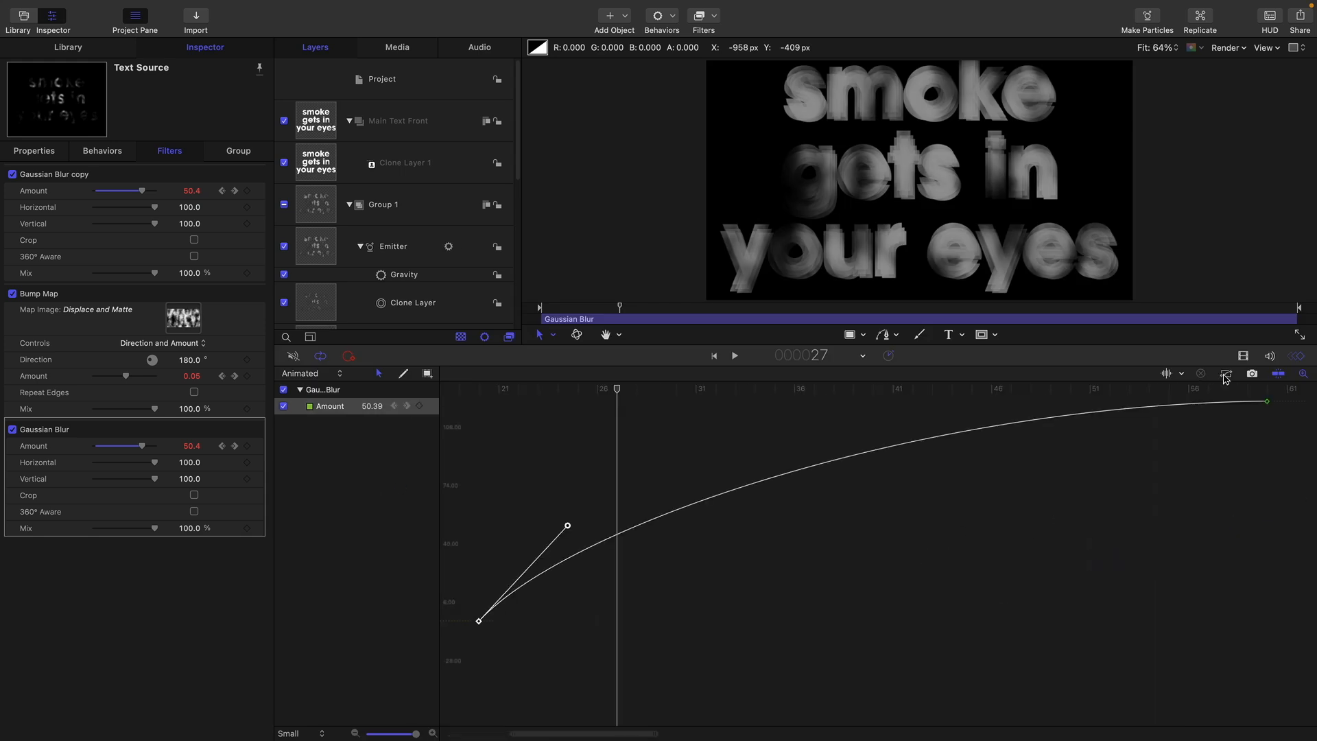
drag(568, 527, 482, 484)
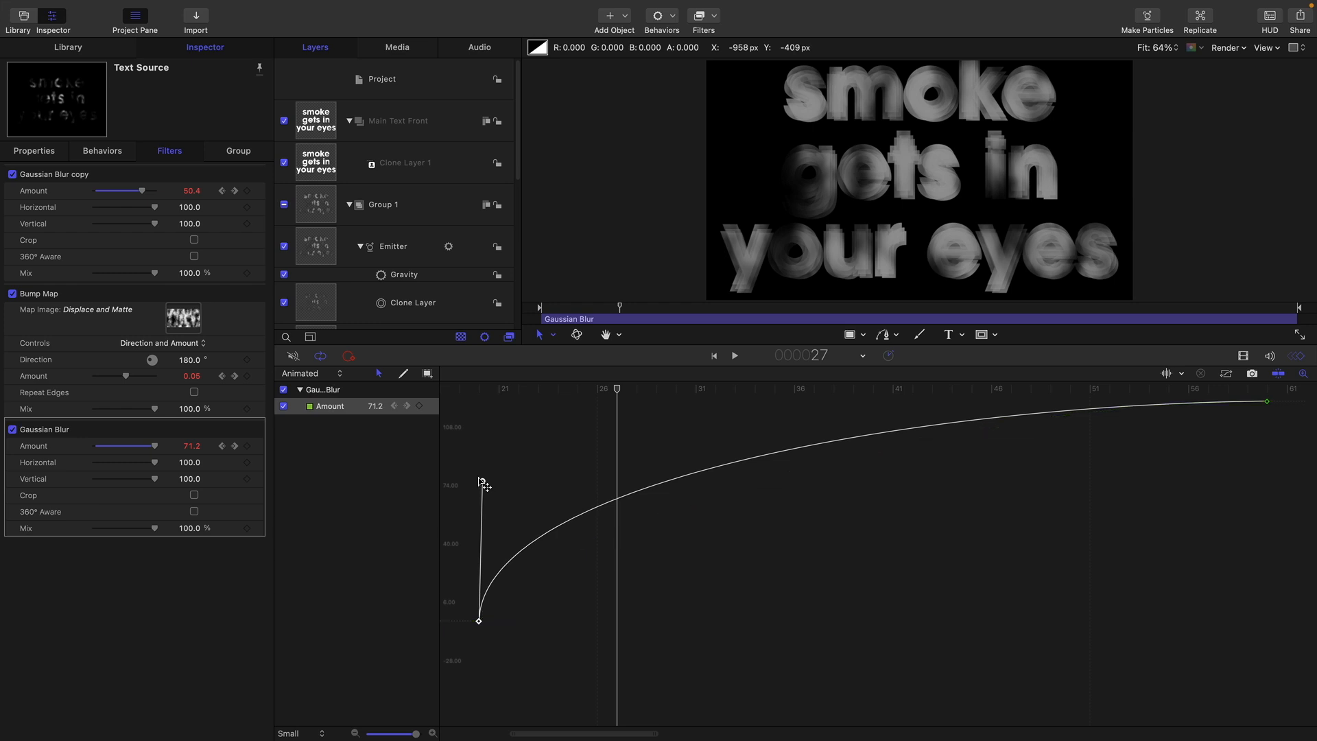
drag(617, 393, 495, 431)
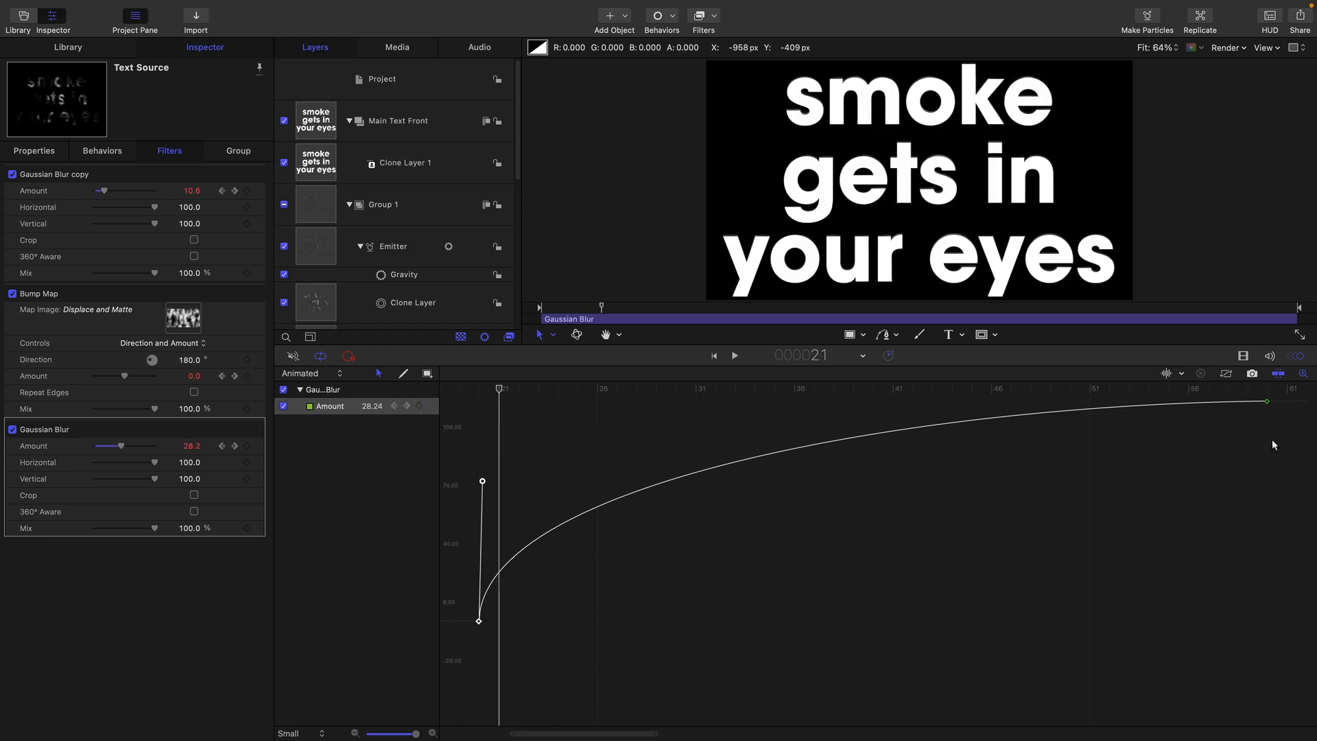
Step: Move the last Amount keyframe of Text Source's original Gaussian Blur 20 frames earlier
drag(1292, 435, 1239, 387)
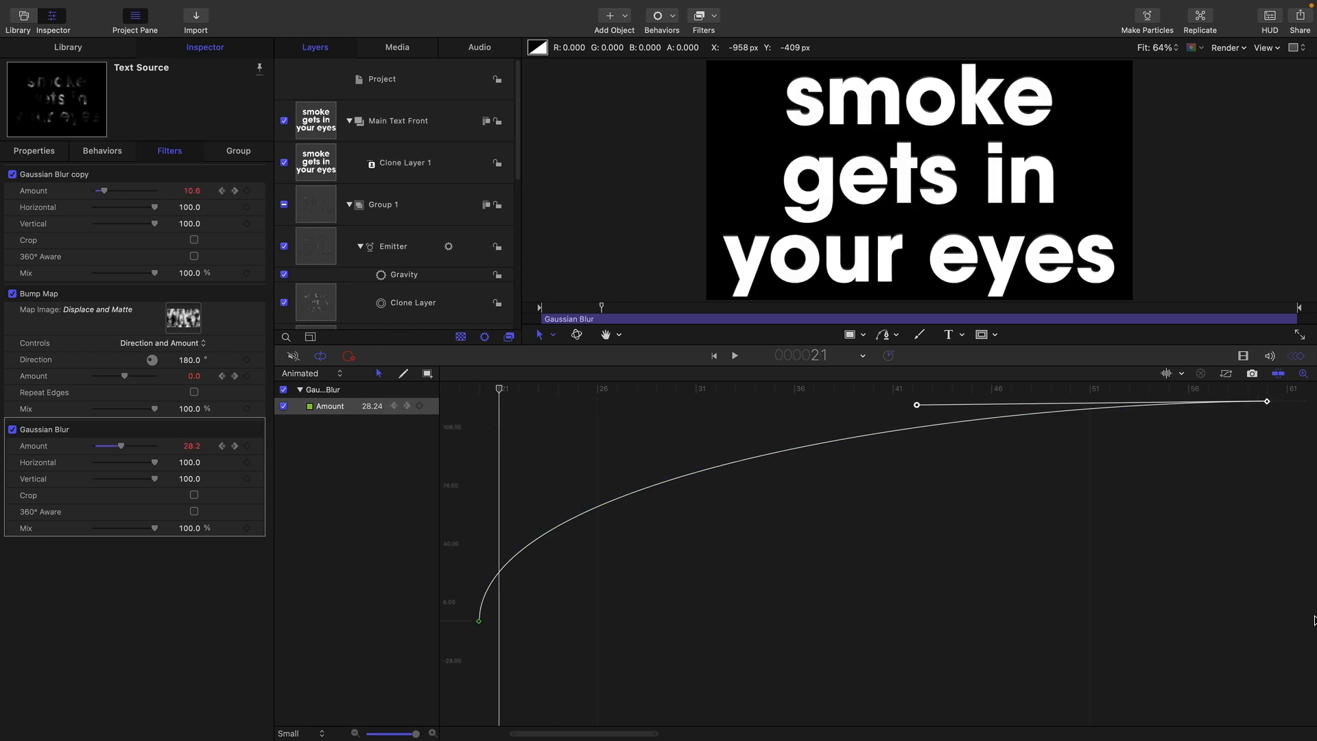
text(-20)
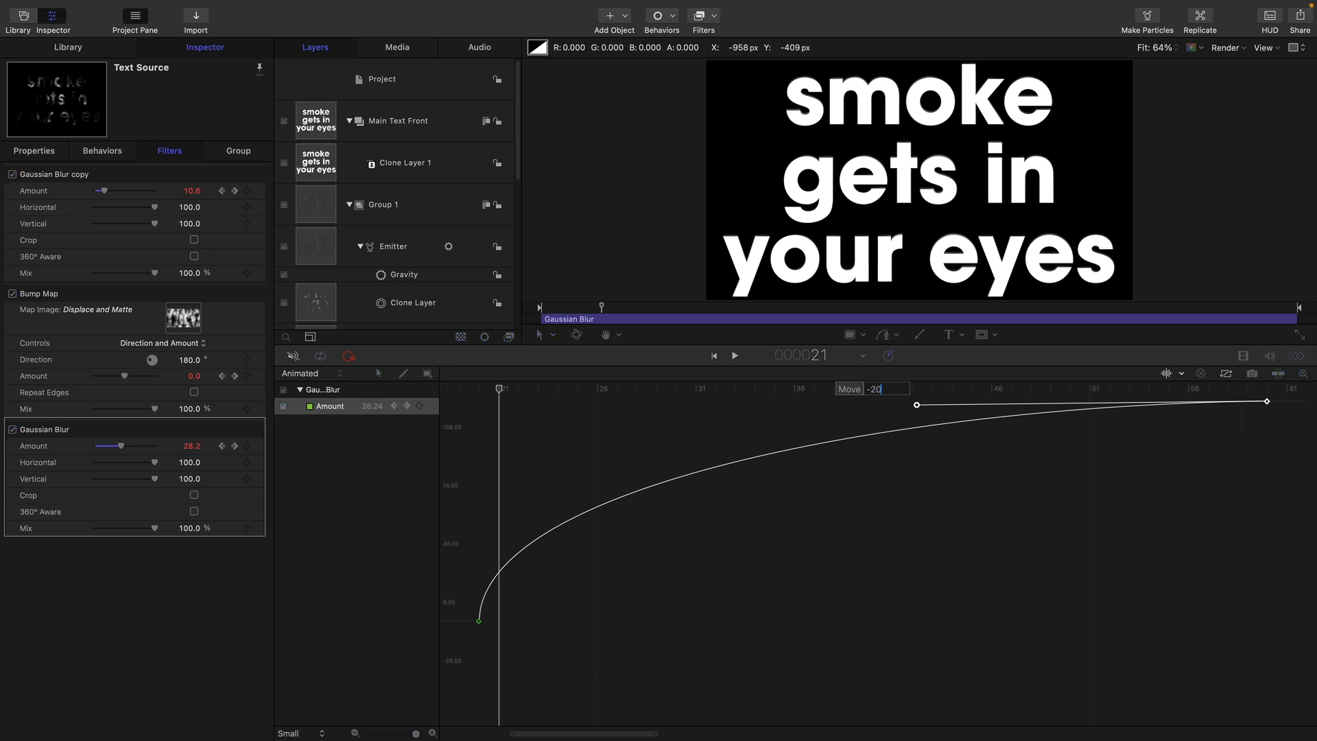
key(Return)
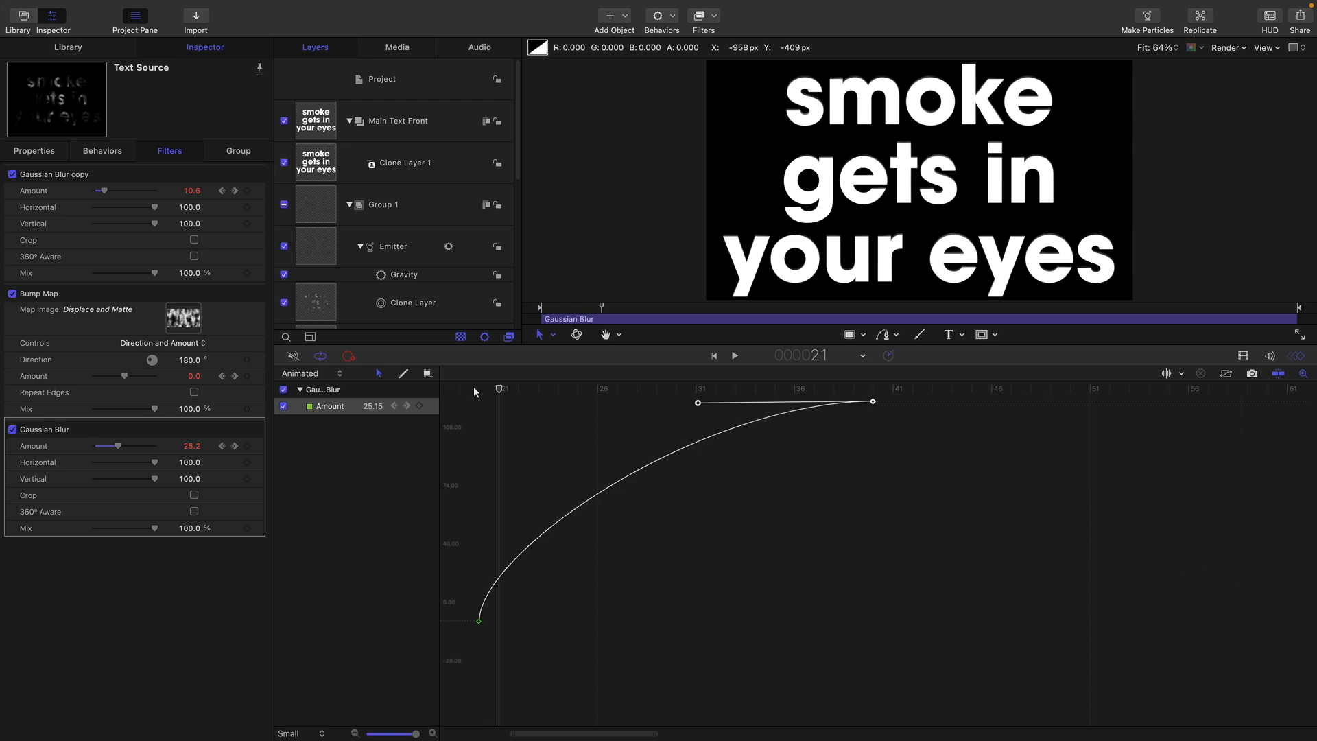
Step: Check frame 25 and try to move the original Gaussian Blur's last Amount keyframe another 20 frames earlier
drag(506, 397, 586, 404)
drag(941, 489, 845, 396)
text(-20)
key(Return)
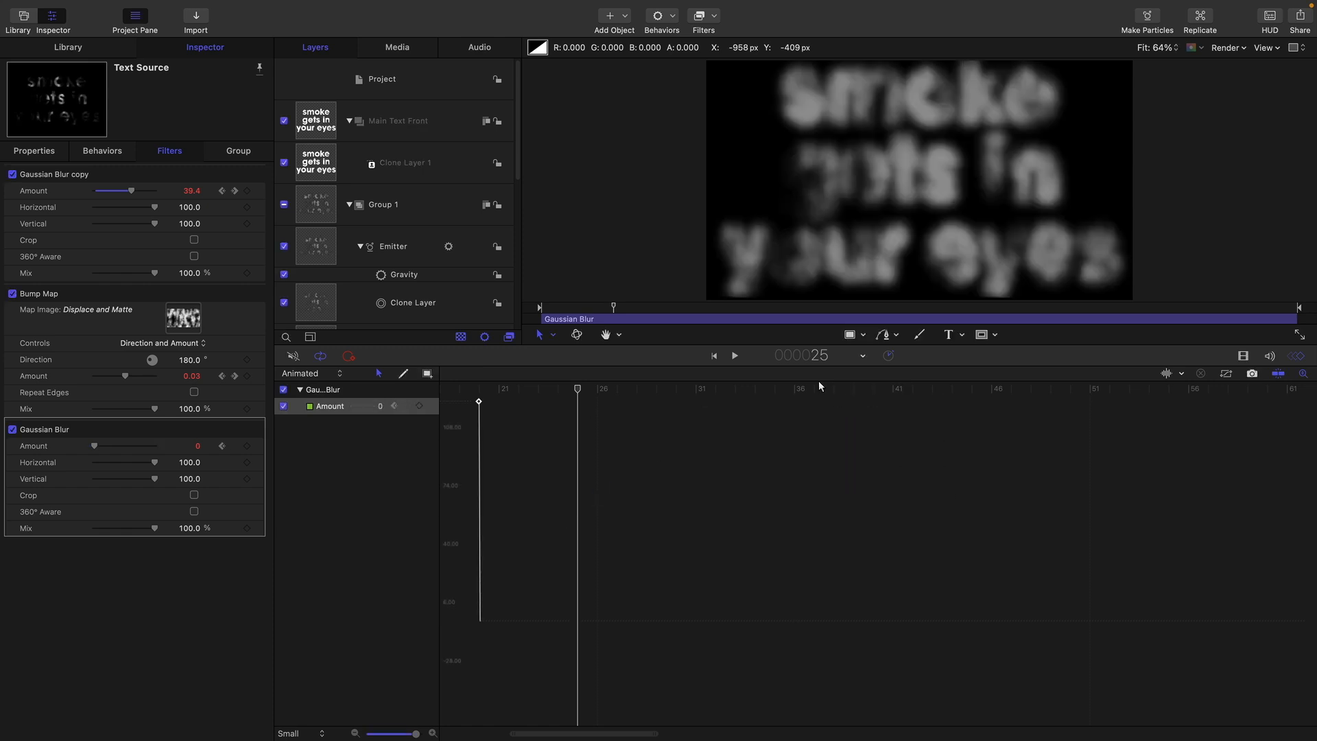
Step: Move the original Gaussian Blur's last Amount keyframe 10 frames earlier
drag(926, 509, 838, 386)
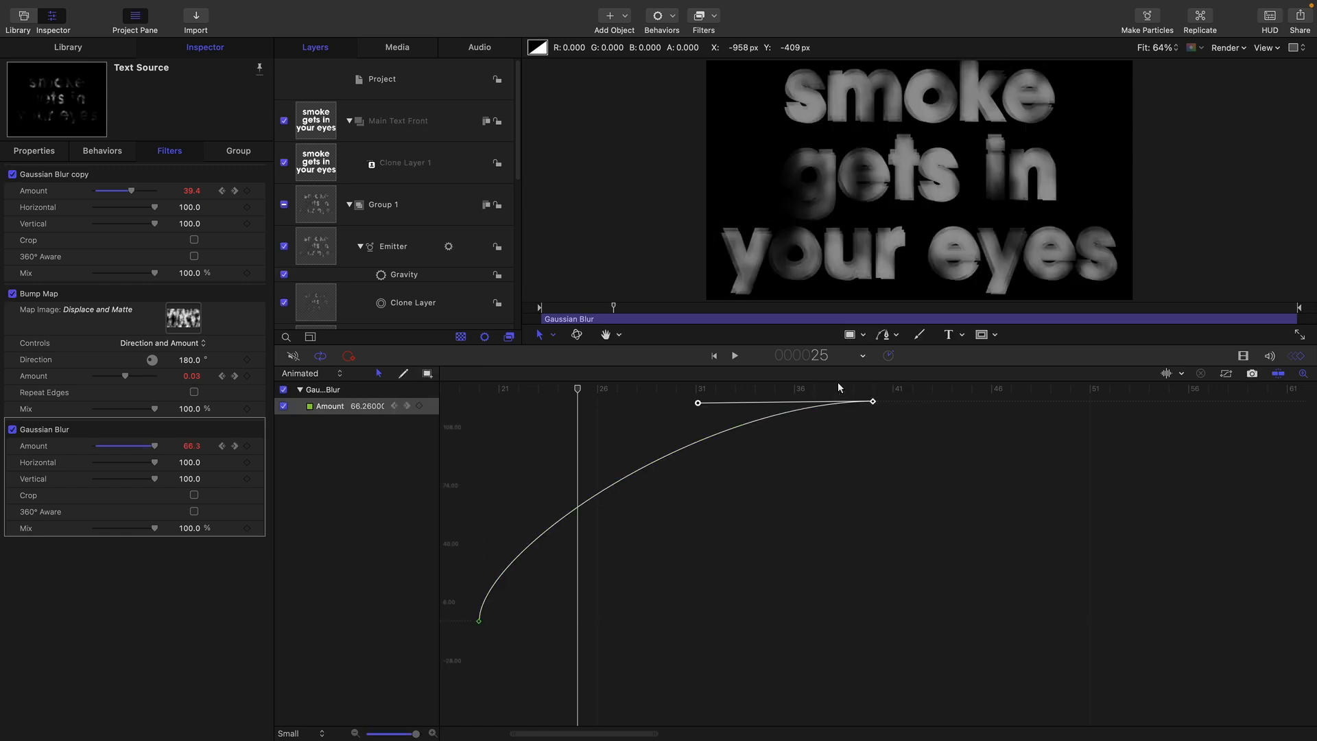
text(-10)
key(Return)
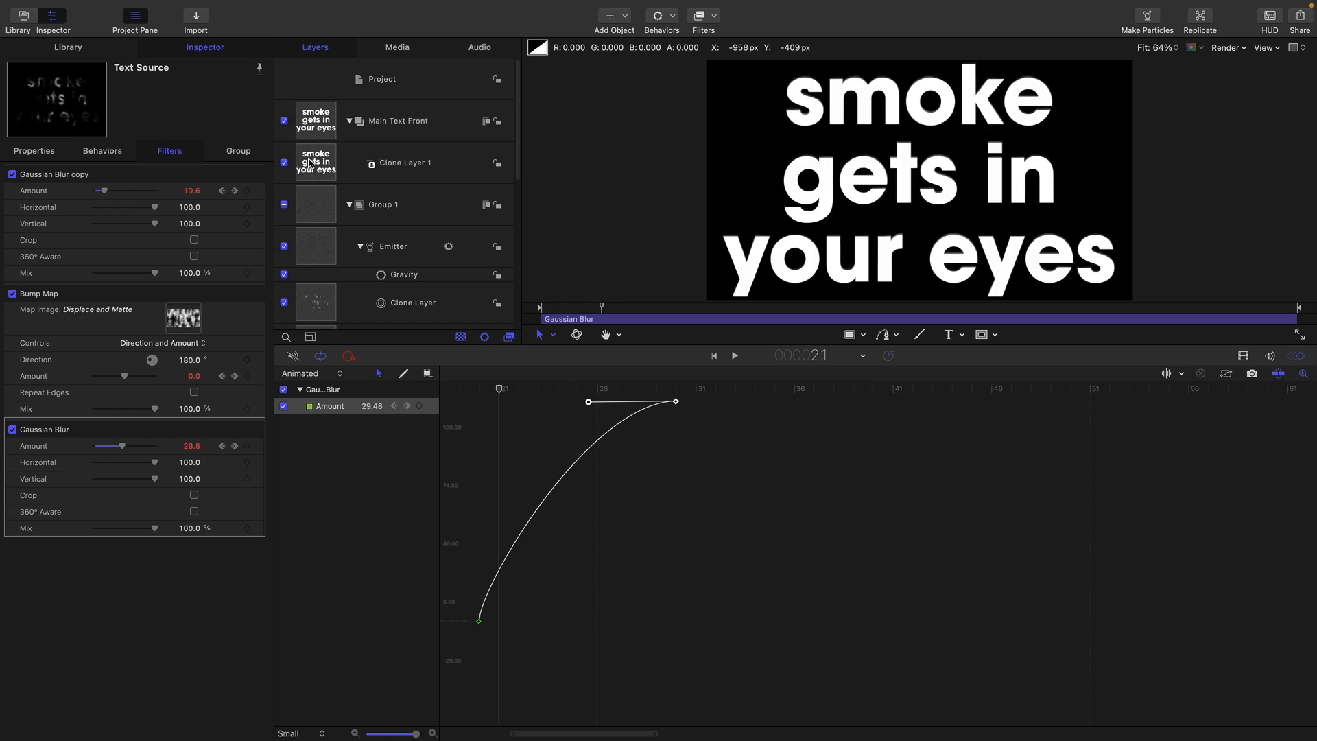
Step: Select Clone Layer 1 in Main Text Front and review where the solid text gives way to the smoke around frame 20
click(310, 162)
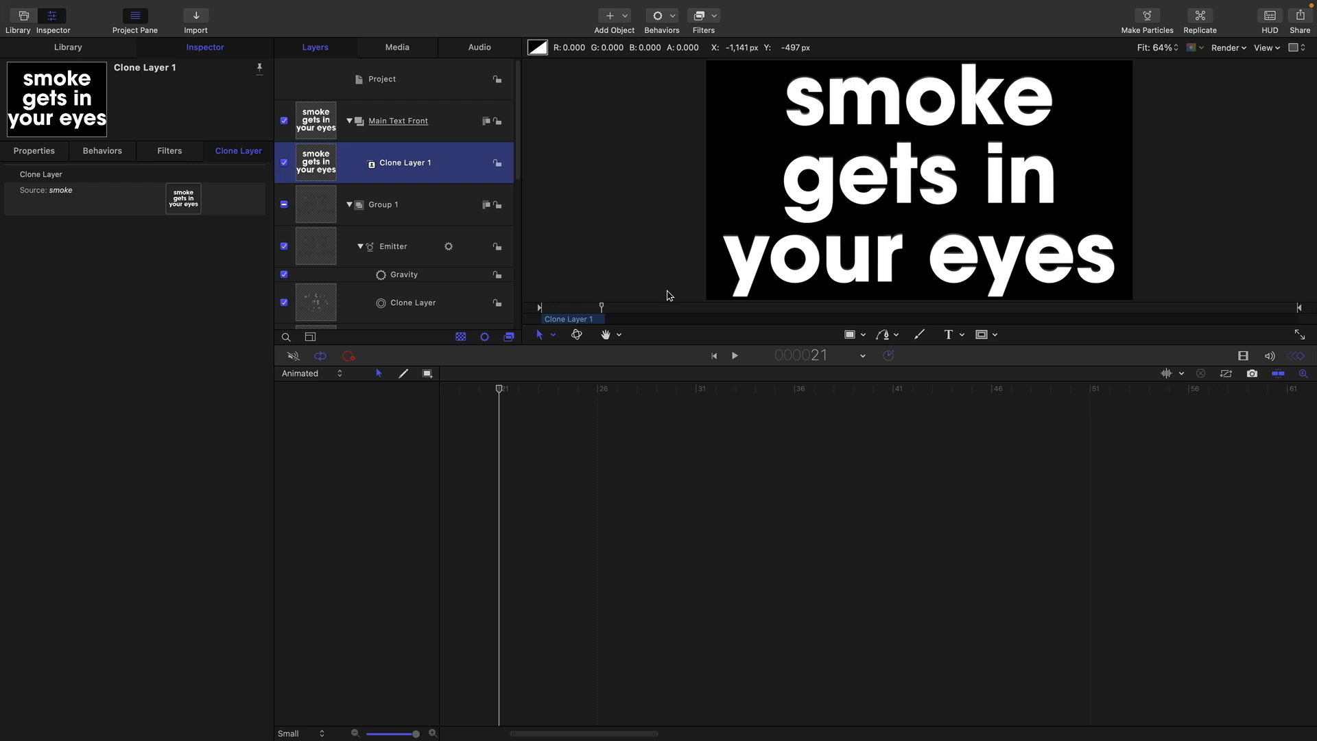
key(Left)
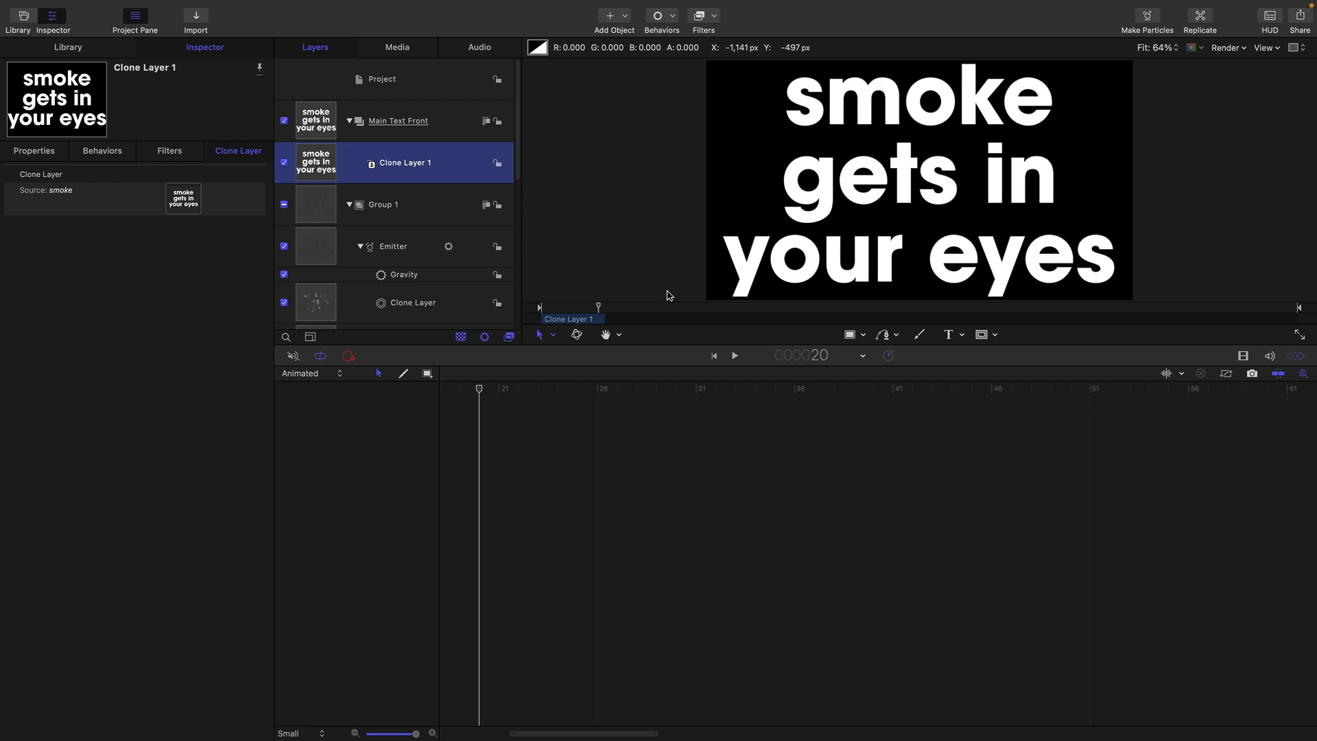
key(Left)
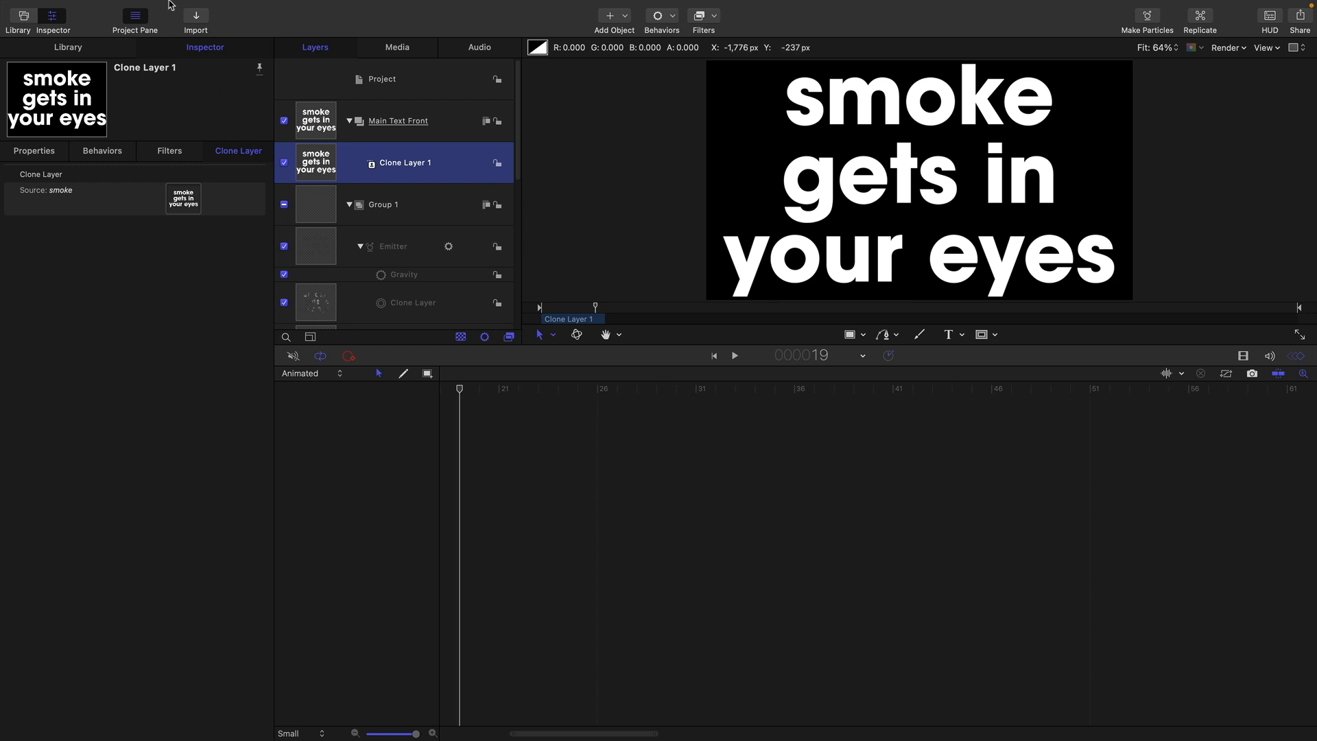
click(141, 7)
click(788, 541)
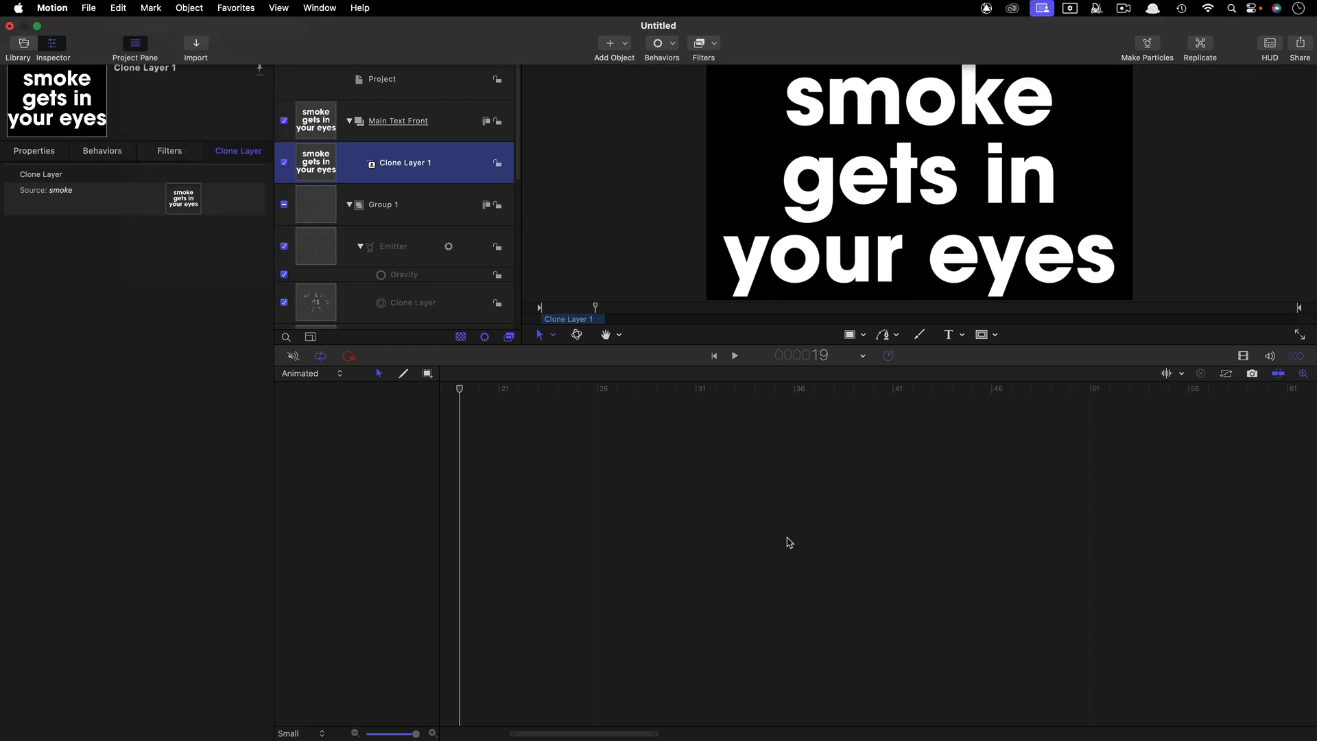
drag(475, 387, 712, 396)
key(space)
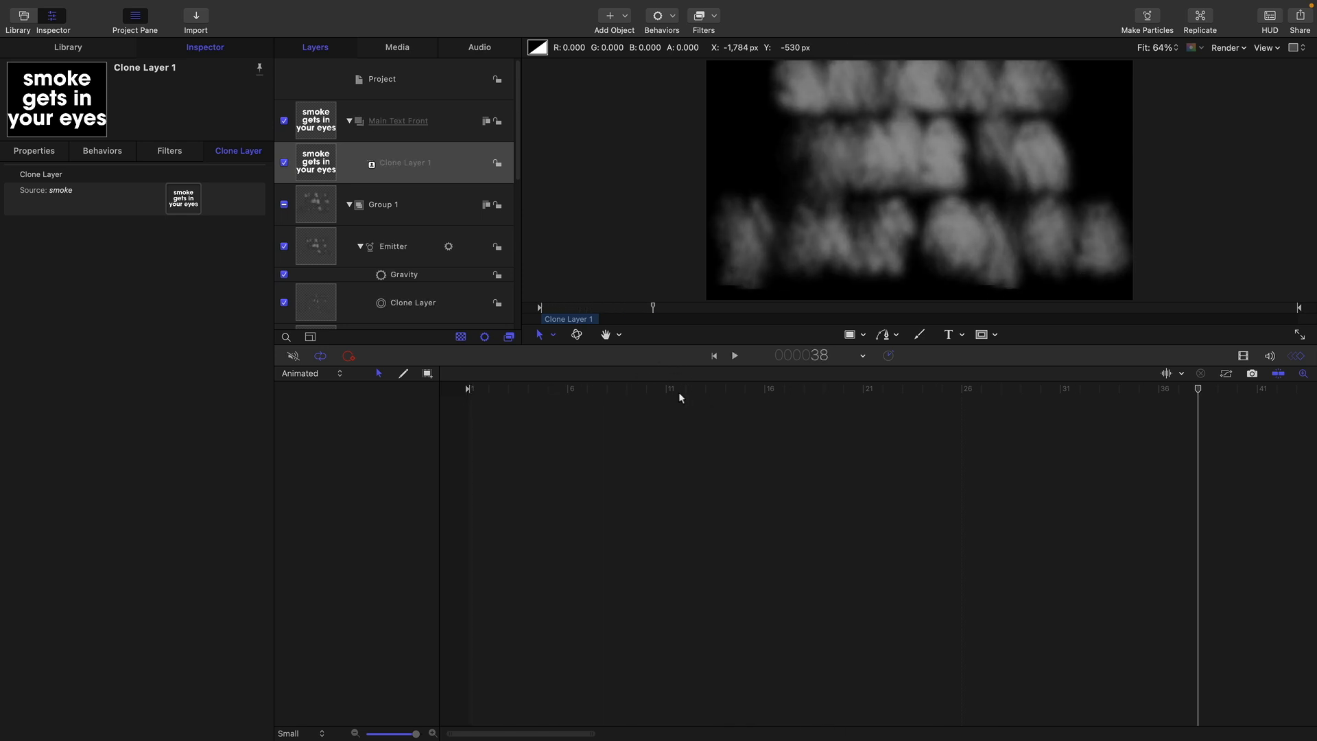
click(627, 396)
drag(647, 411, 839, 435)
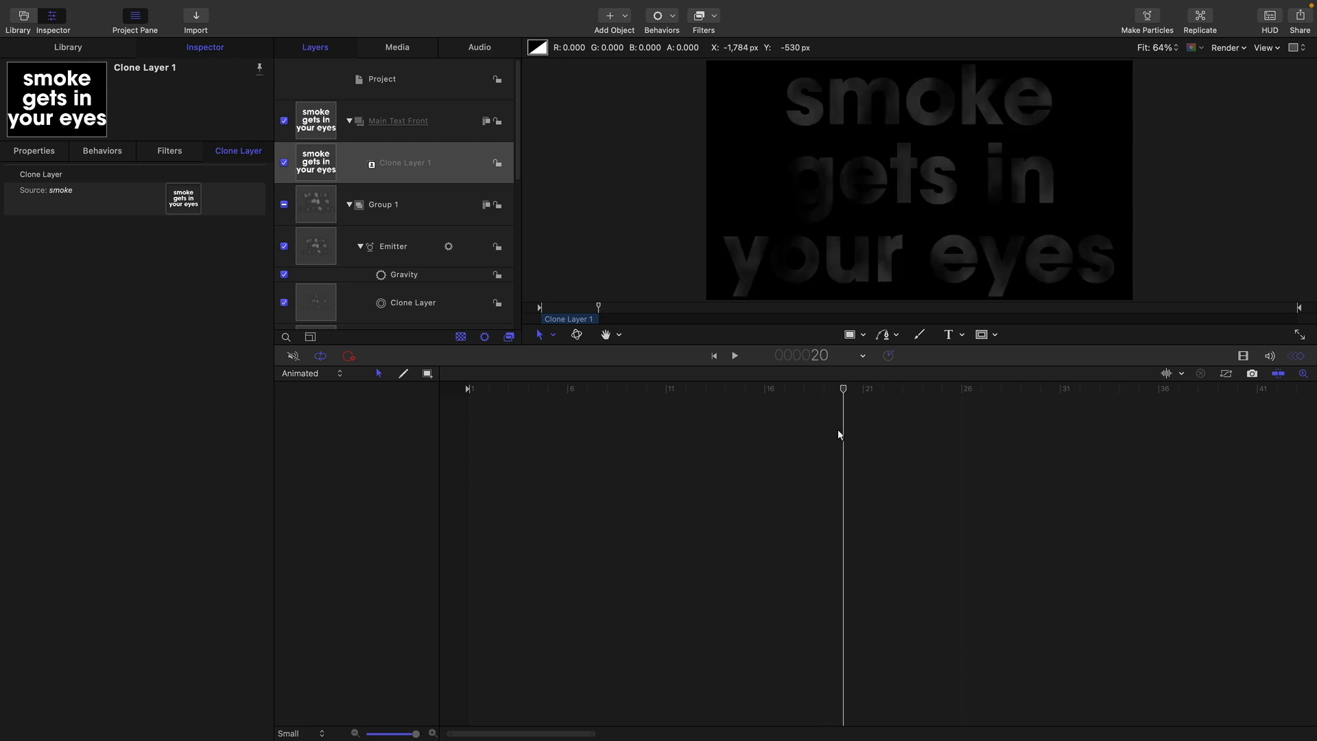
Step: Extend Clone Layer 1 by moving its out point to frame 24
mouse_move(838, 431)
mouse_down()
mouse_move(933, 447)
mouse_move(843, 447)
mouse_up()
key(Right)
key(Right)
key(Right)
key(Right)
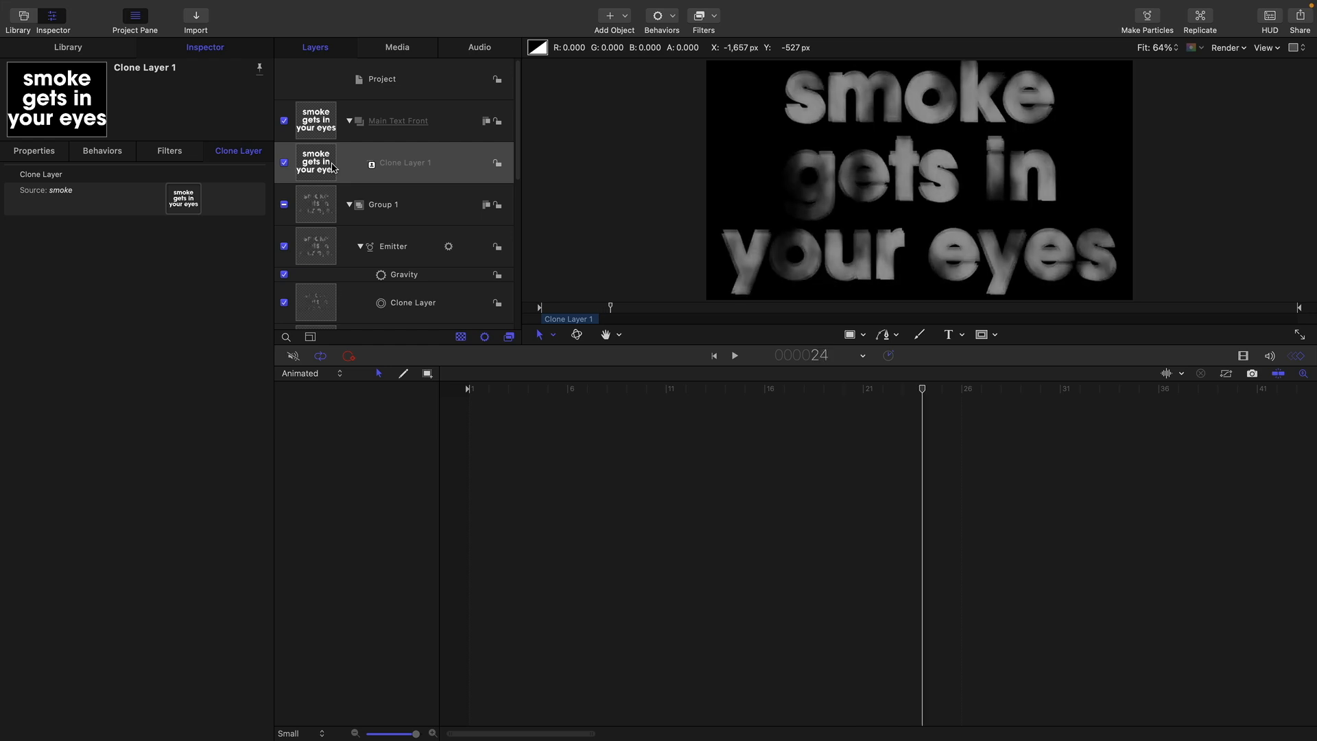
click(150, 5)
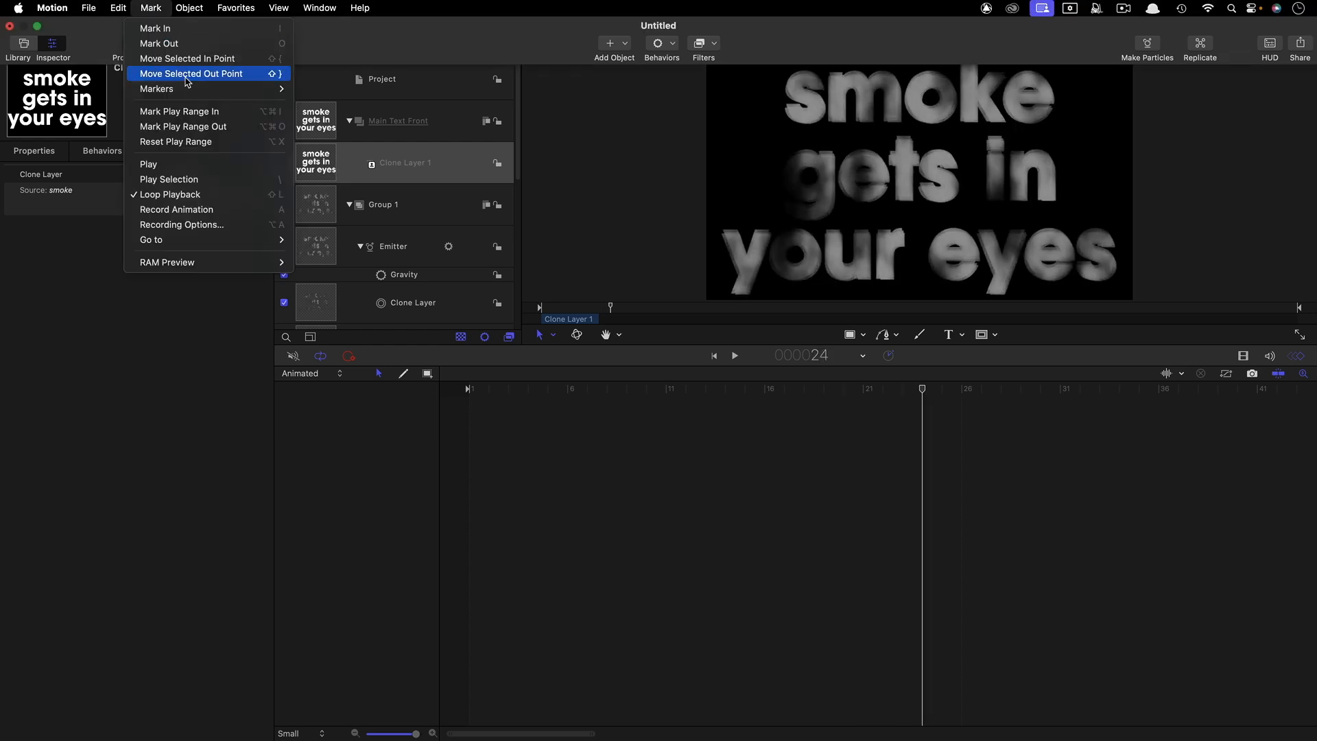
click(189, 44)
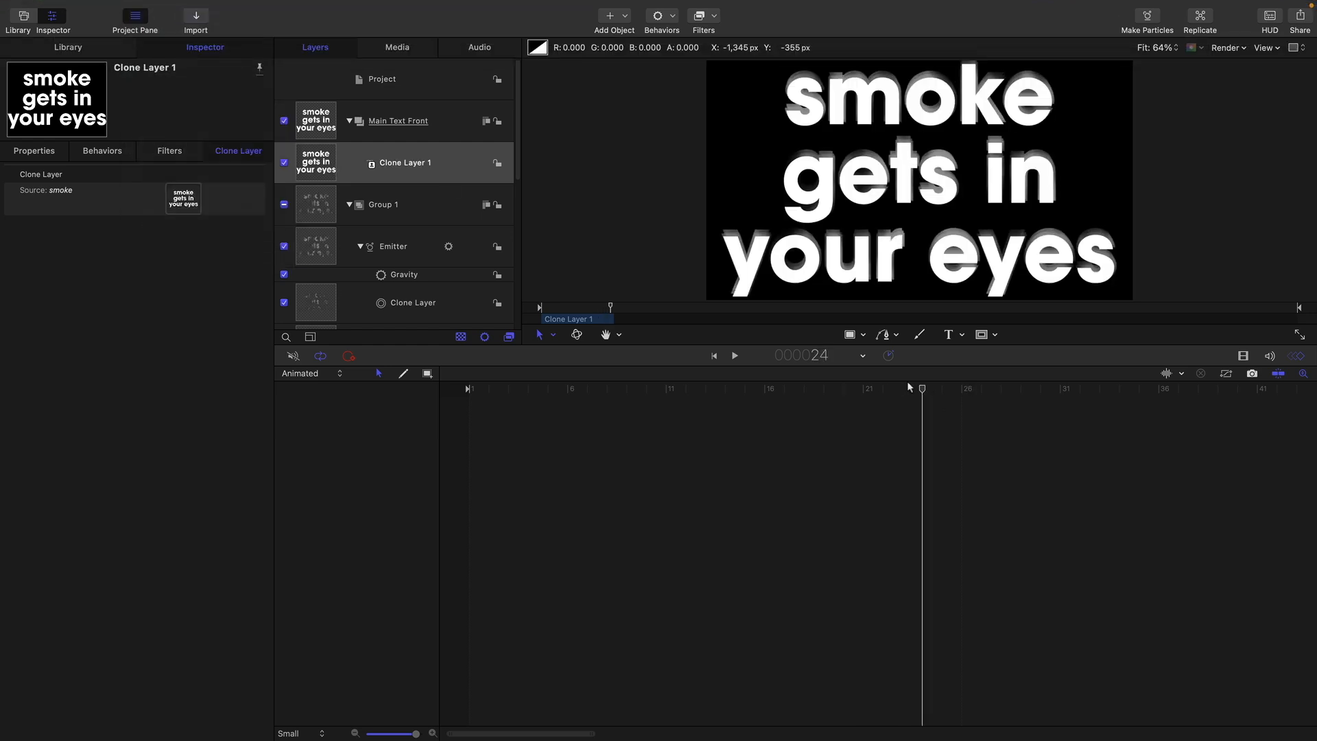
Step: Keyframe Clone Layer 1's Opacity from 100% at frame 20 to 0% at frame 24
click(34, 150)
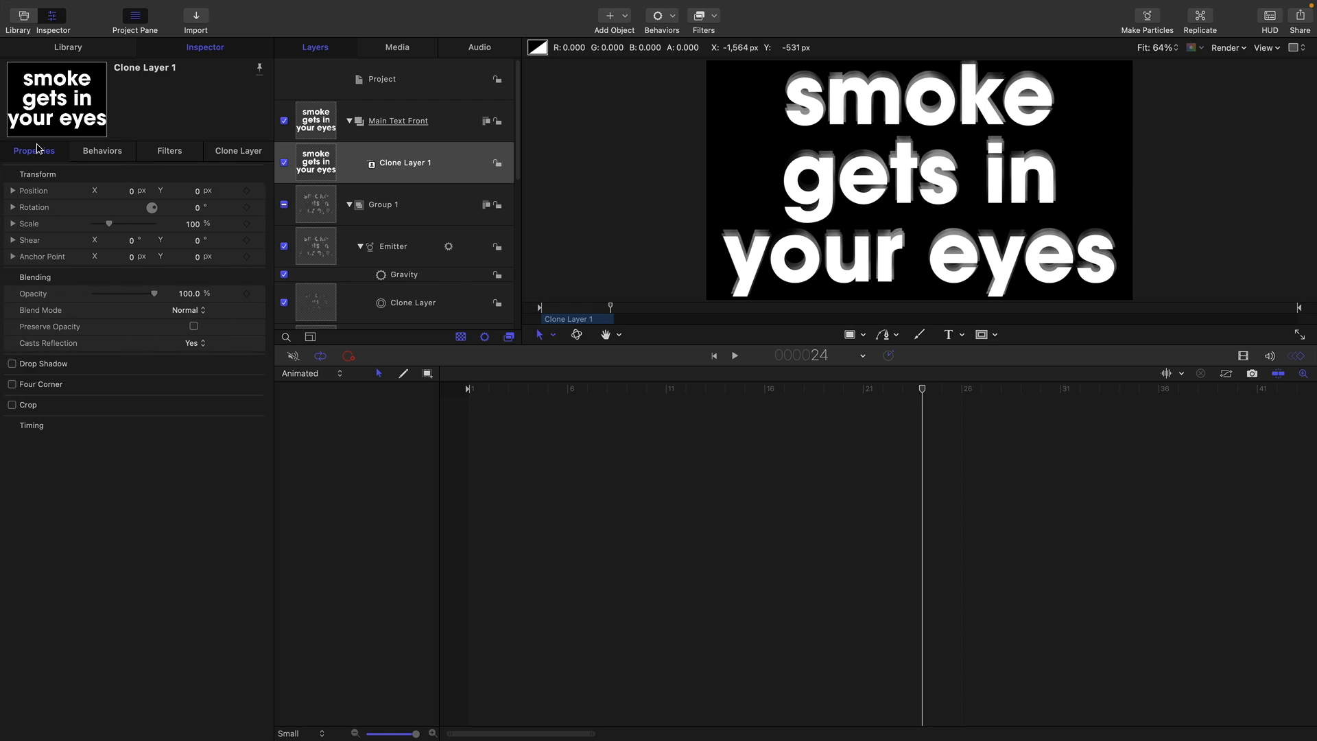
click(248, 295)
drag(151, 294, 94, 293)
drag(893, 388, 844, 410)
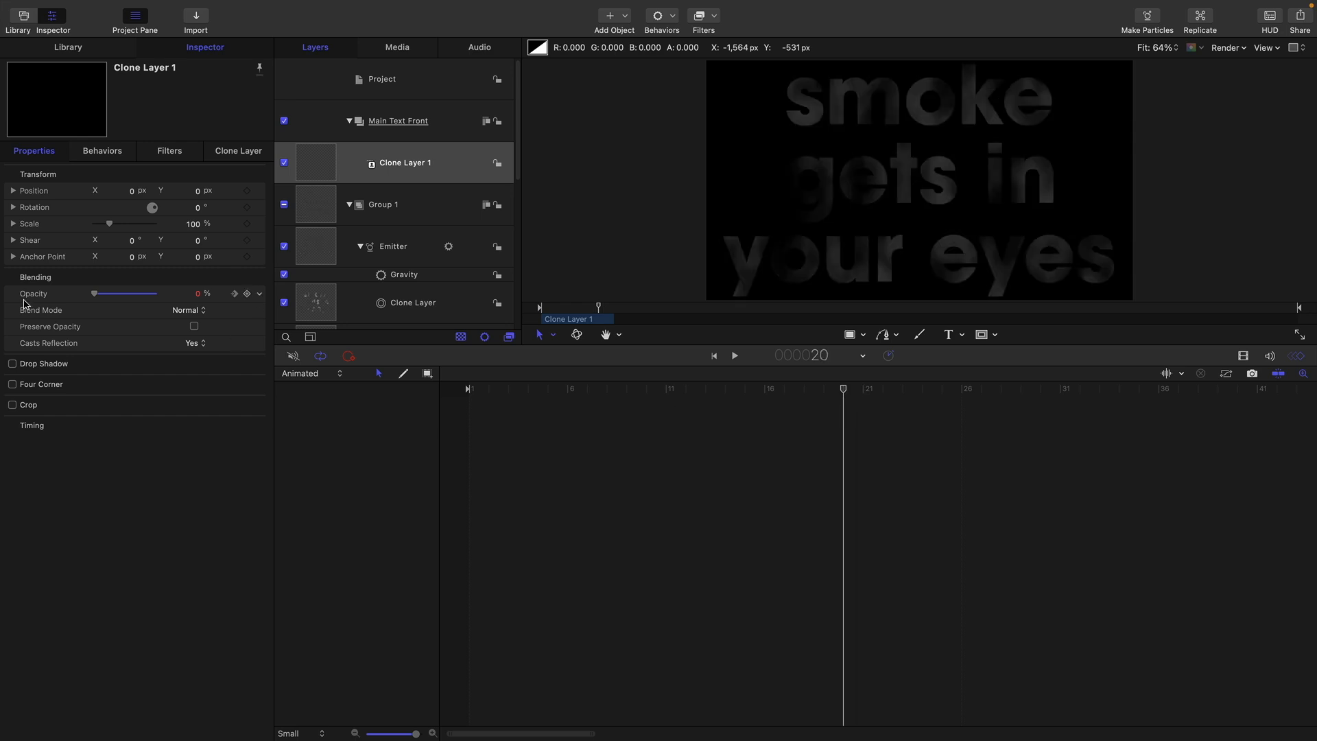
drag(94, 293, 155, 293)
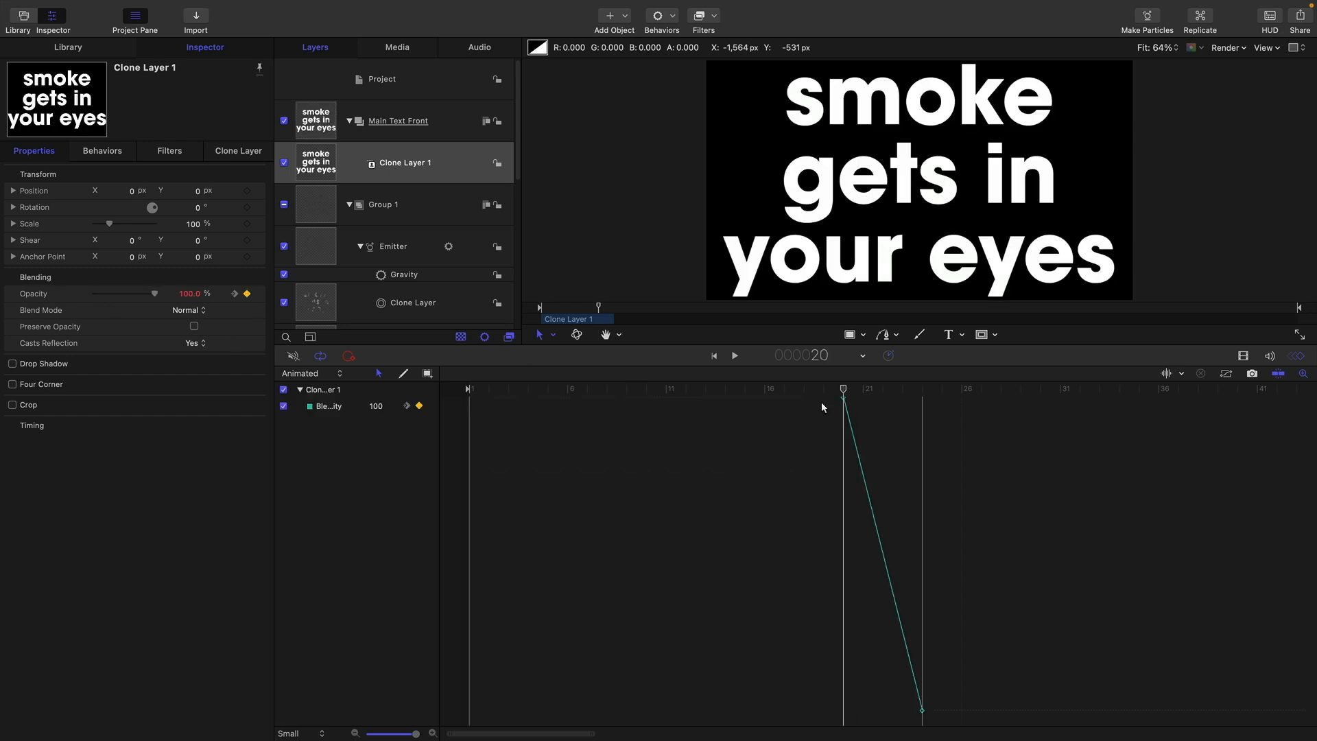
Step: Play the text's fade into smoke, enlarge the canvas by hiding the keyframe editor, and check frame 21
click(644, 389)
key(space)
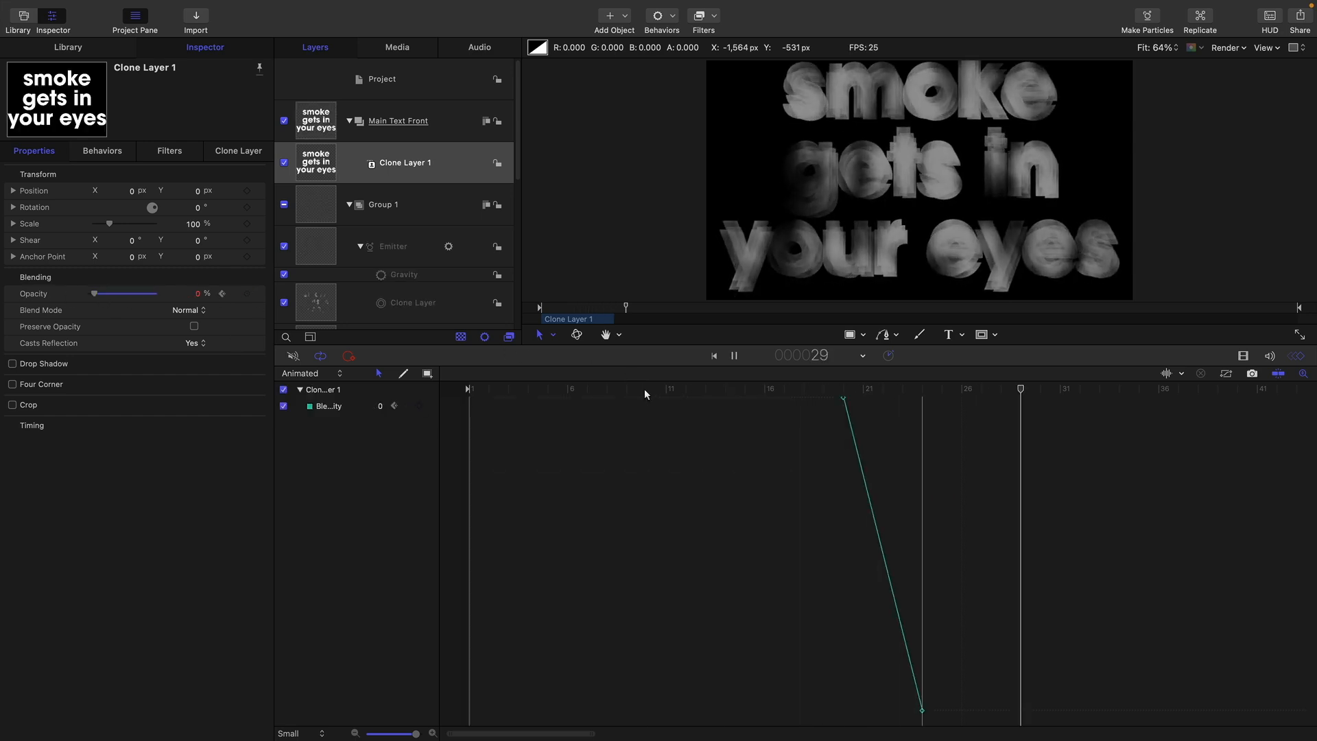
key(space)
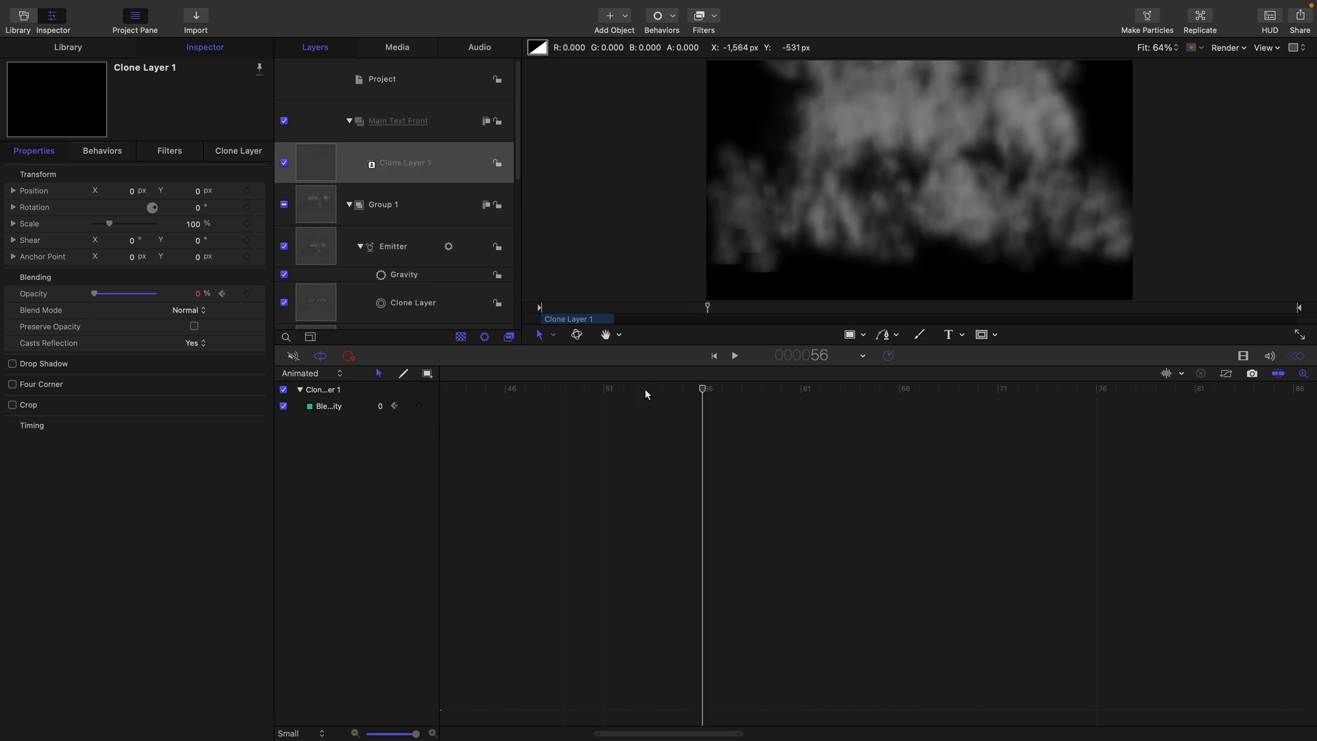
key(super+8)
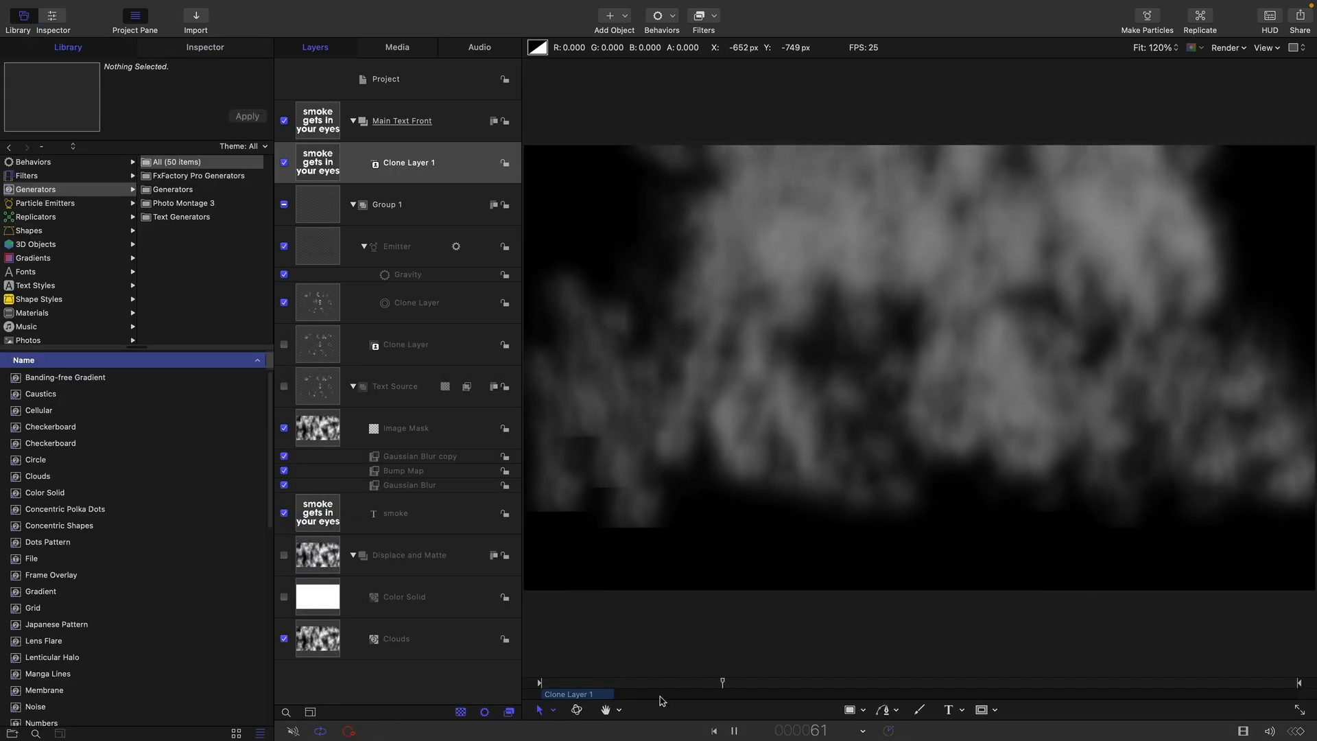
drag(678, 683, 601, 723)
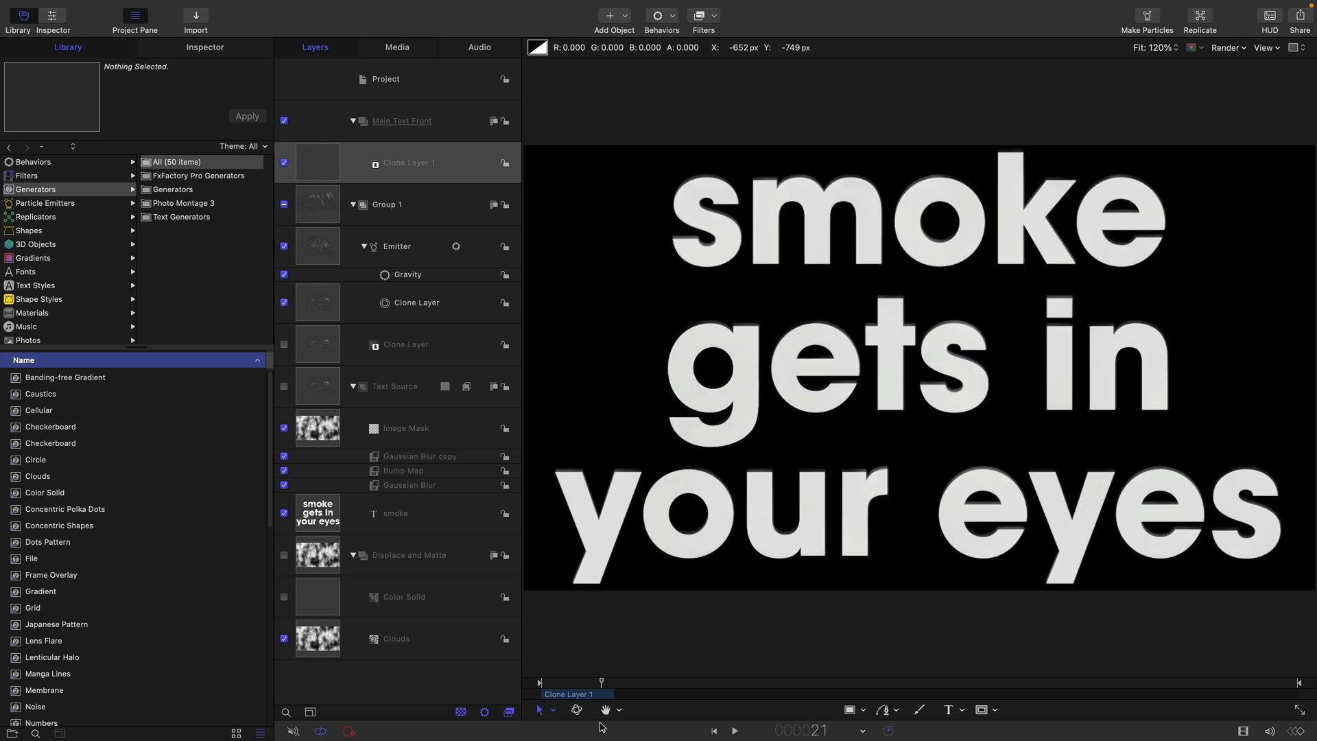
Step: Apply a Gaussian Blur filter to the Emitter and show its parameters
click(328, 252)
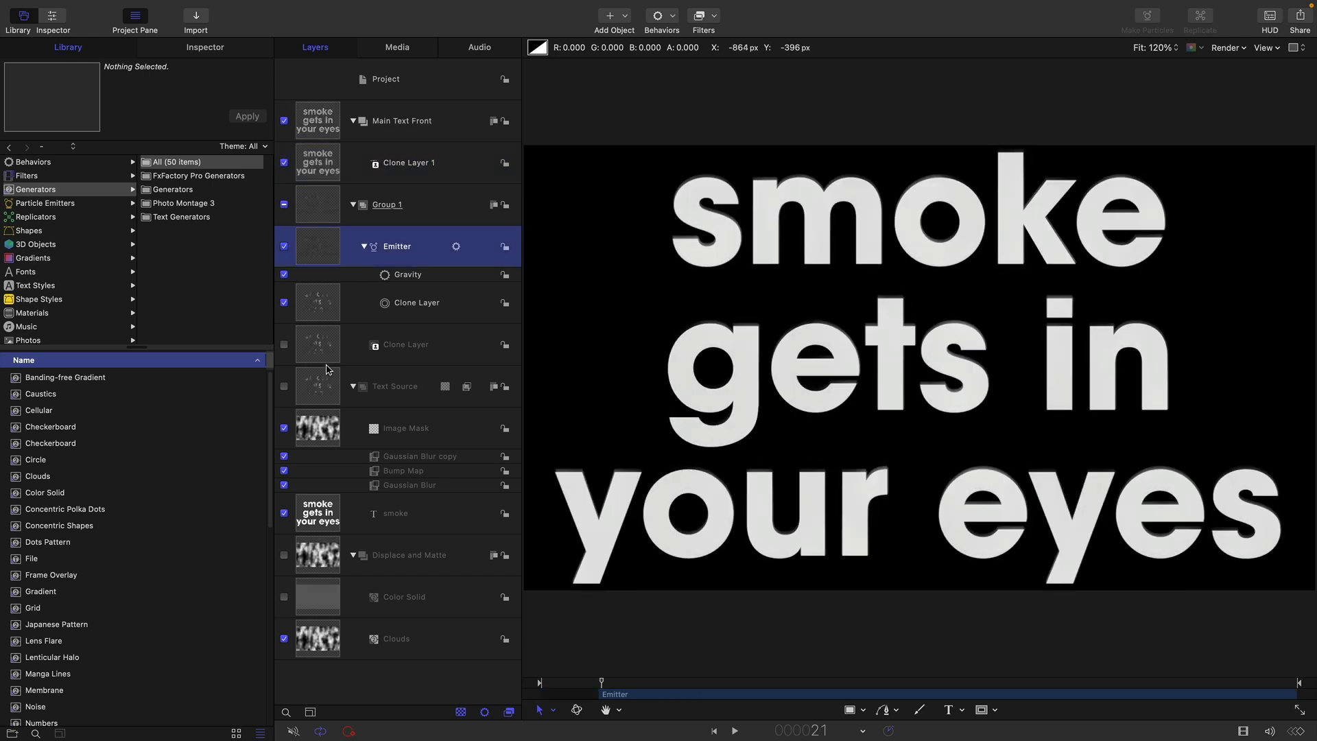
click(706, 17)
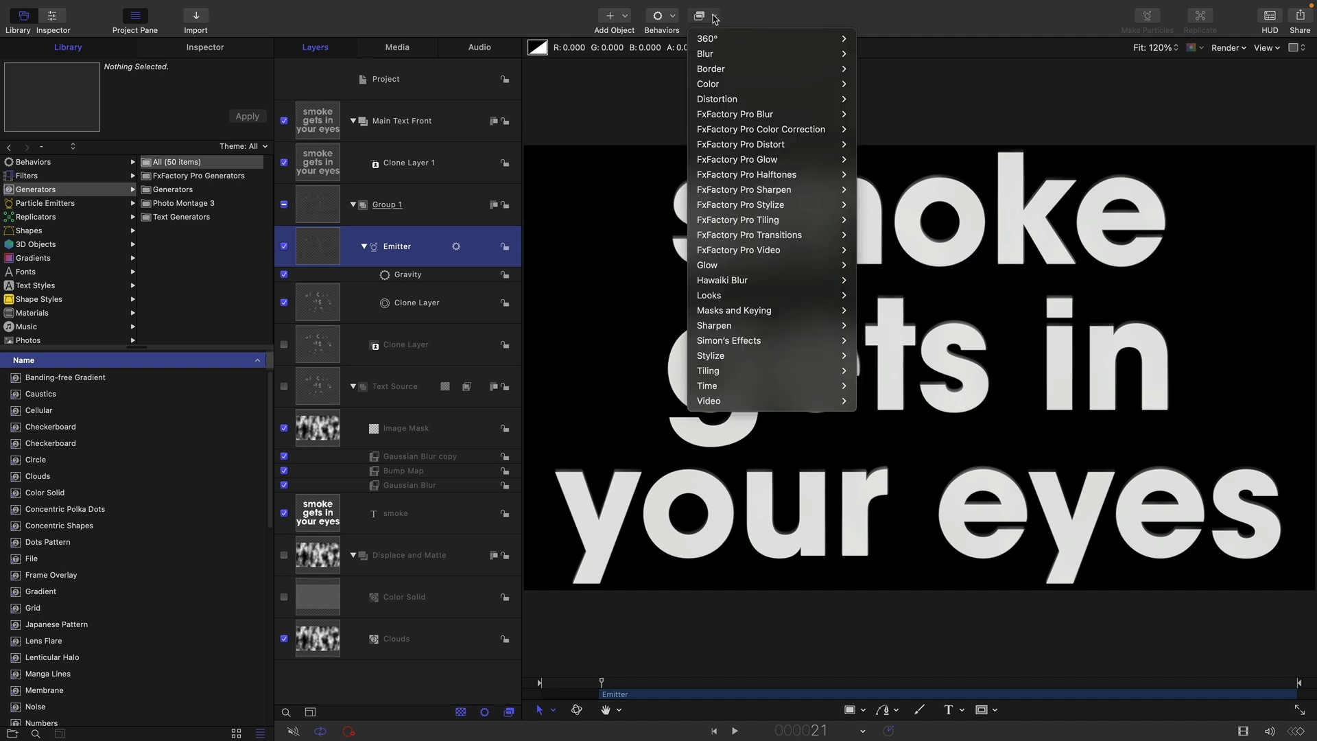
mouse_move(719, 57)
click(891, 129)
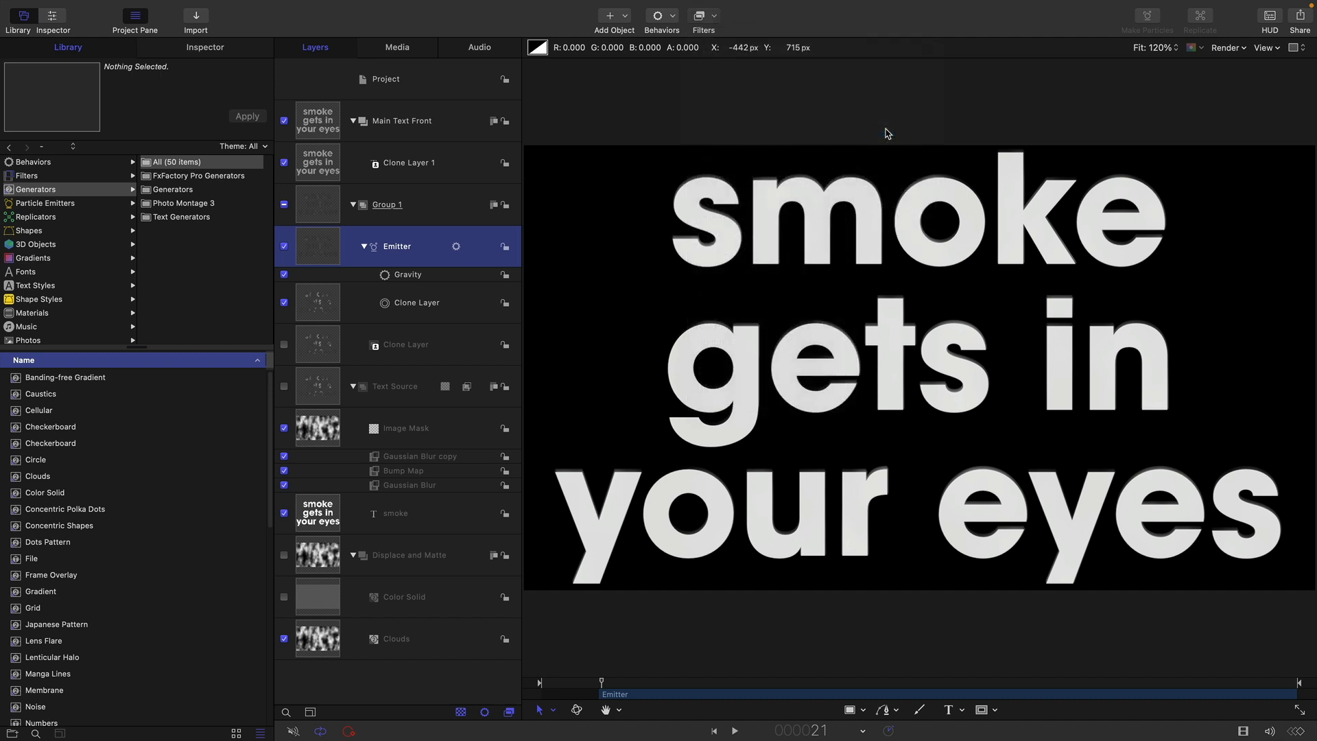
click(199, 50)
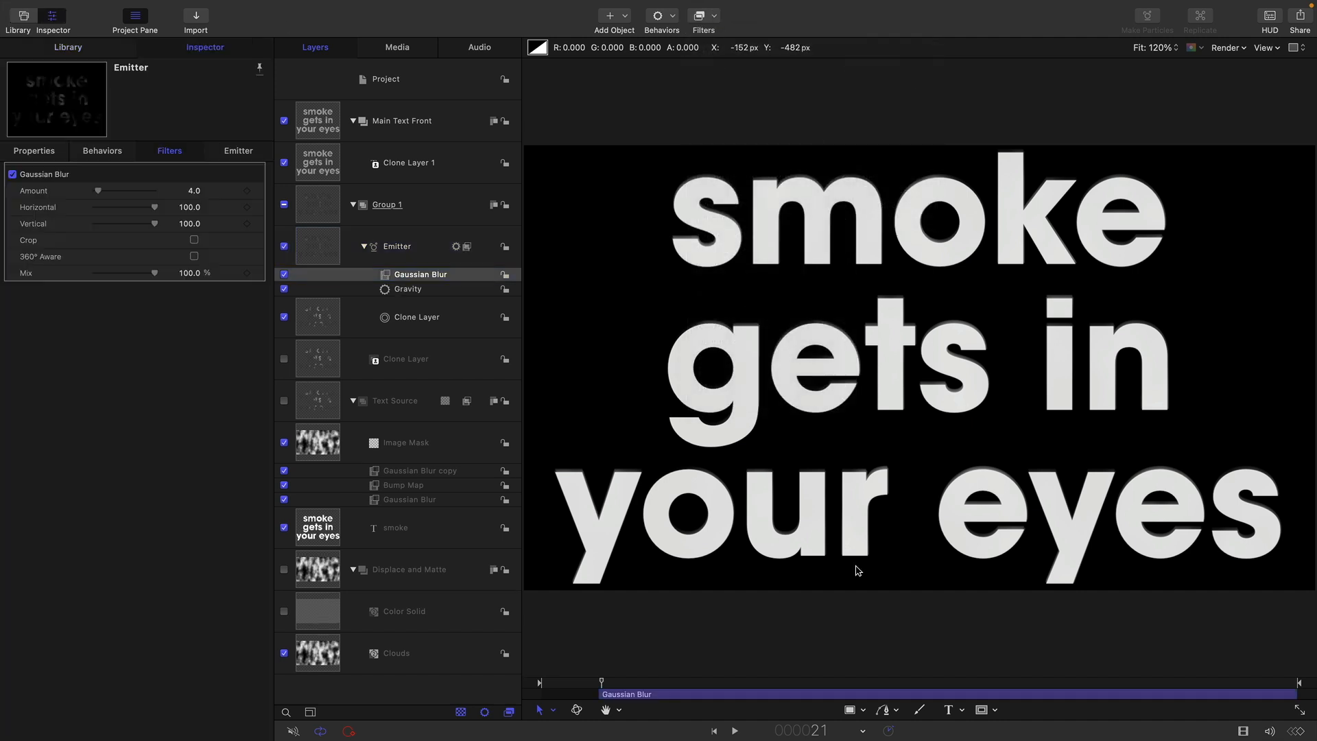
Step: Set an Amount keyframe of 0 at frame 20 for the Emitter's Gaussian Blur
key(Left)
key(Right)
key(Left)
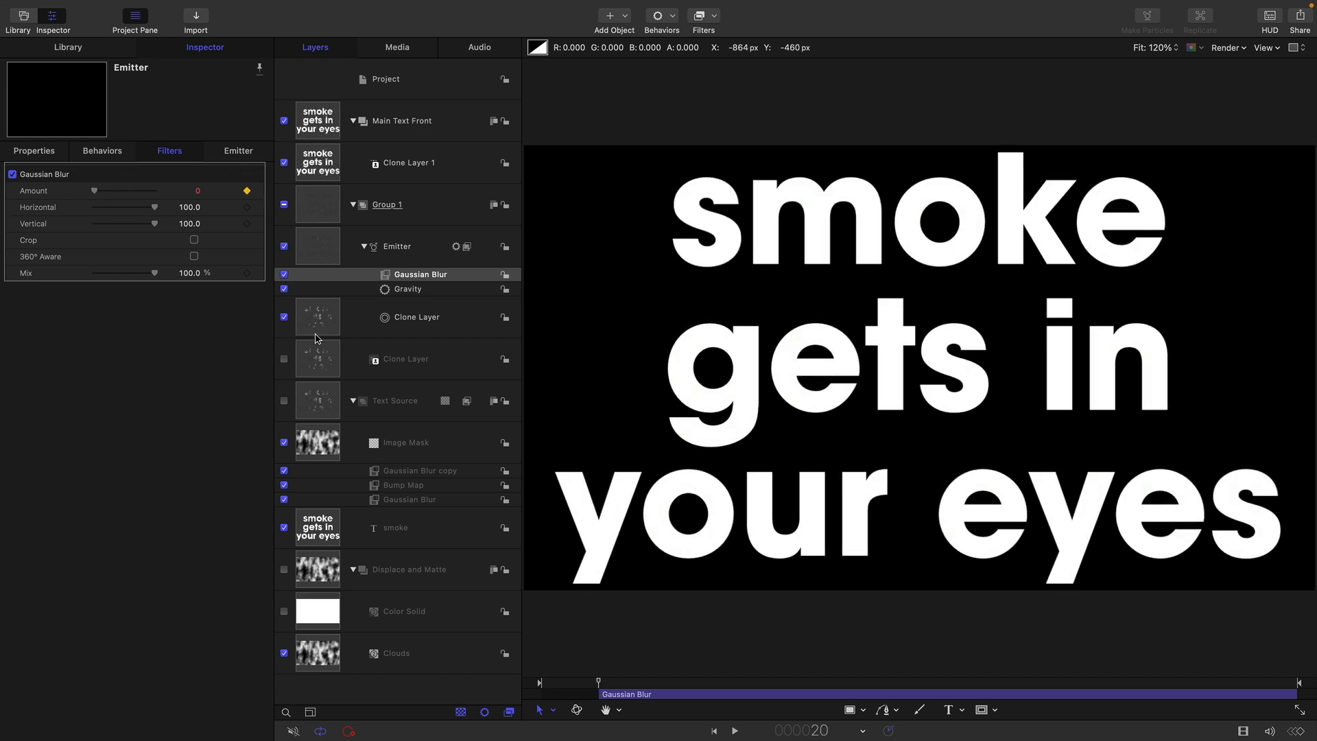
Step: Set the Emitter's Gaussian Blur Amount to 64 at frame 24
key(Right)
key(Right)
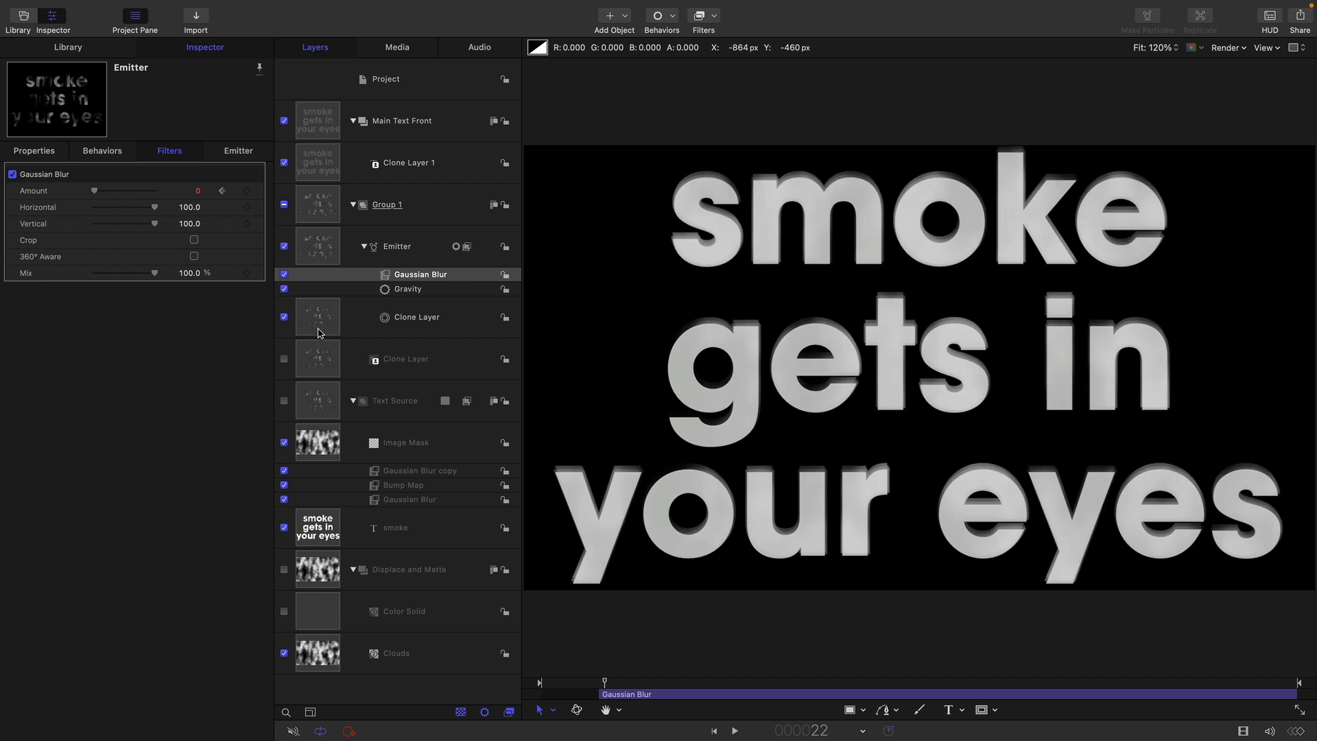
key(Right)
key(Right)
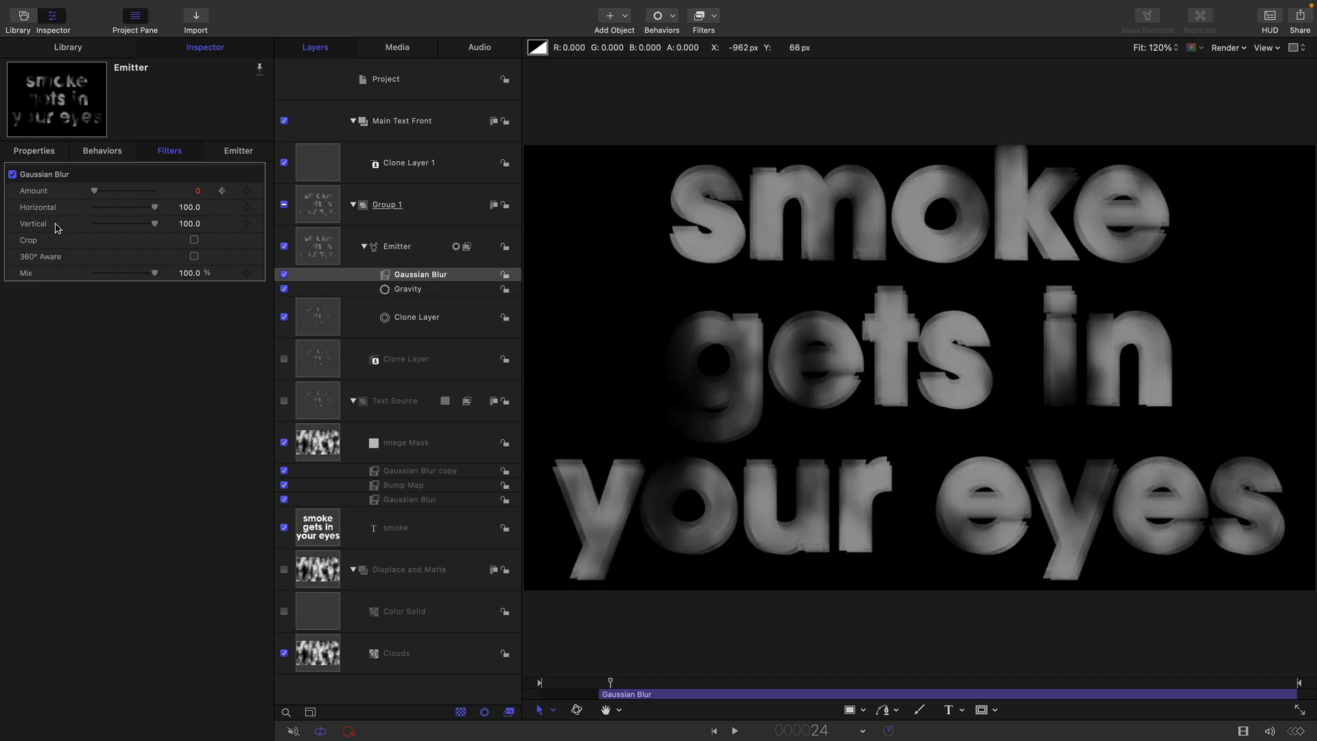
drag(94, 194, 190, 206)
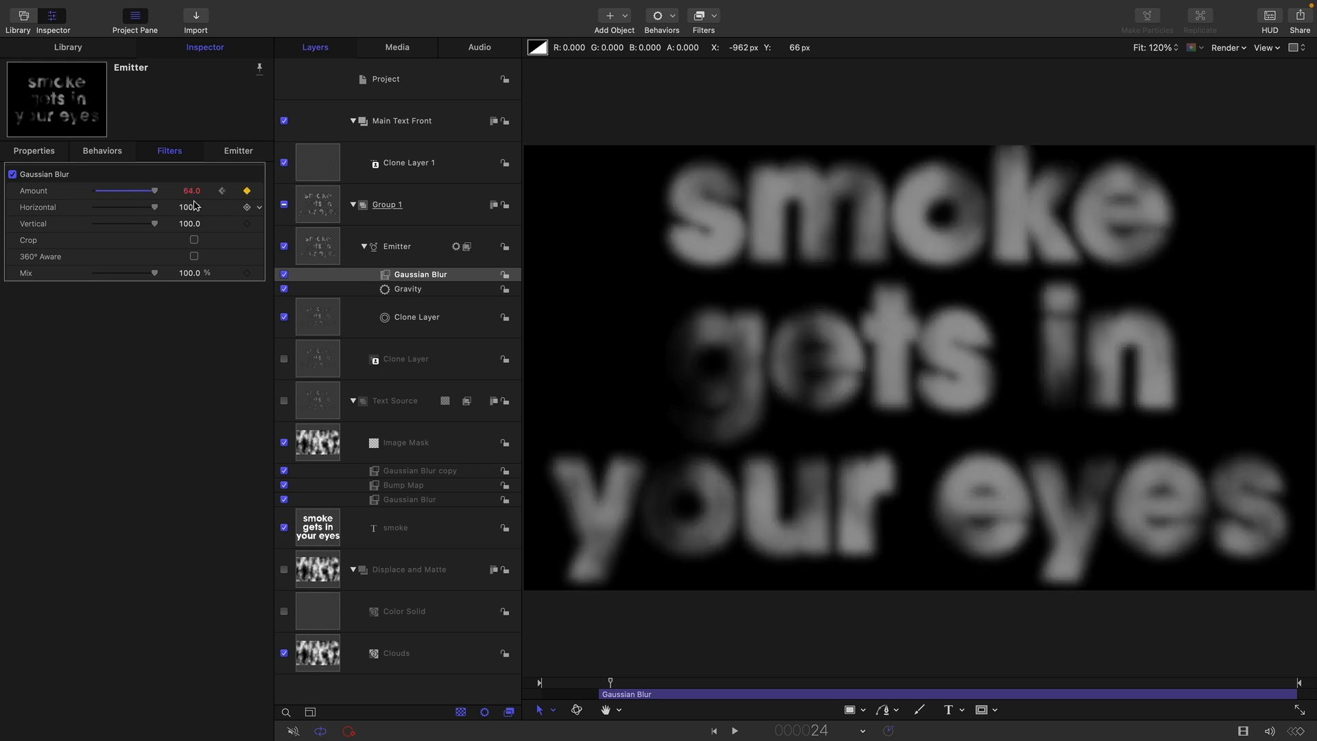
Step: Step through the smoke to frame 40 and set the Emitter's Gaussian Blur Amount to 23 there
key(Right)
key(Right)
key(Right)
key(Right)
key(Right)
key(Right)
key(Right)
key(Right)
key(Right)
key(Right)
key(Right)
key(Right)
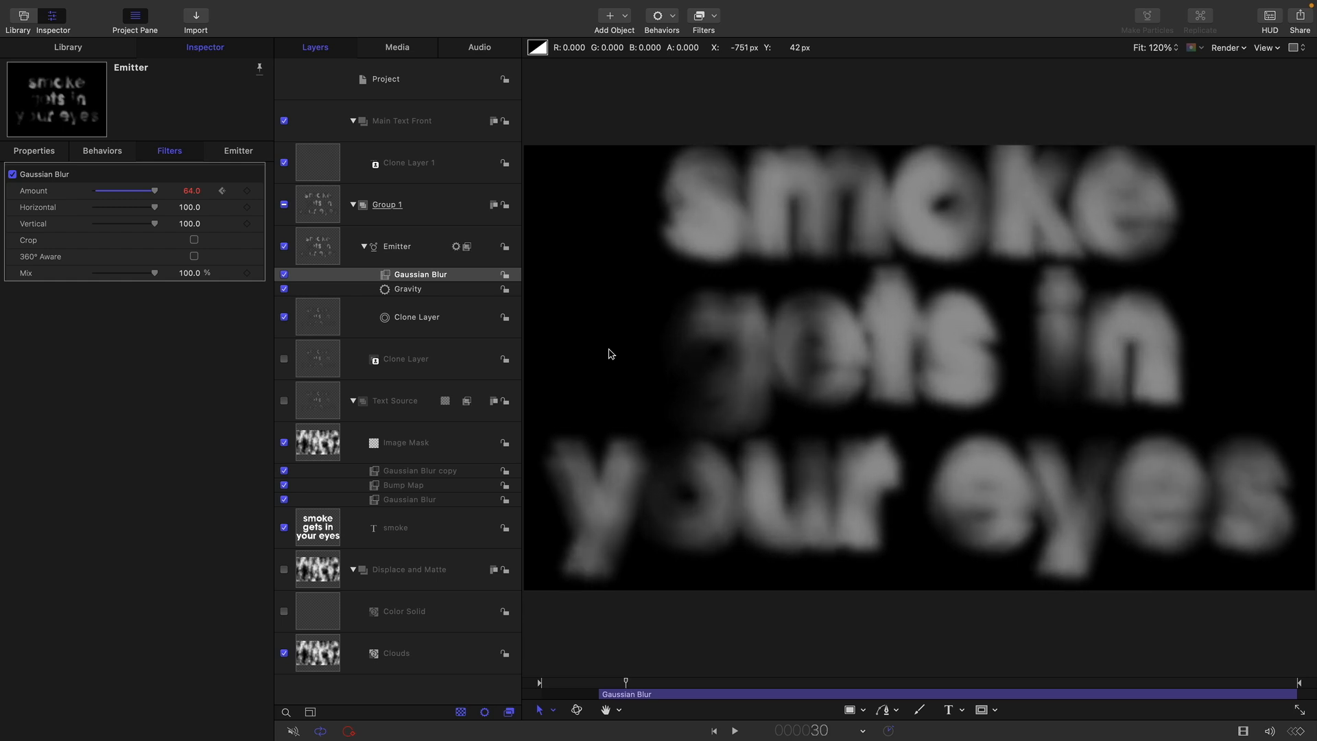
key(Right)
key(Right)
key(Right)
key(Right)
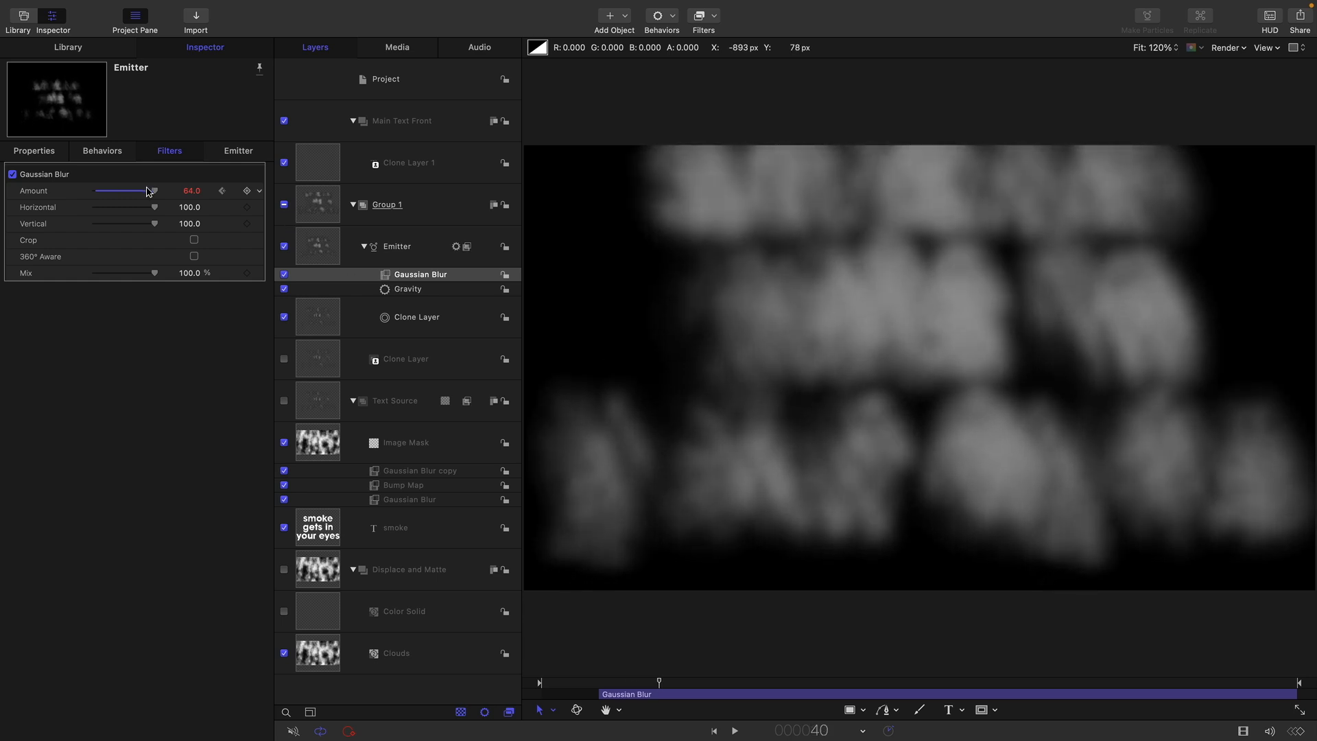
drag(156, 194, 117, 214)
Step: Play the smoke effect from frame 1 to check the Emitter's blur, and return to the start
drag(661, 682, 450, 686)
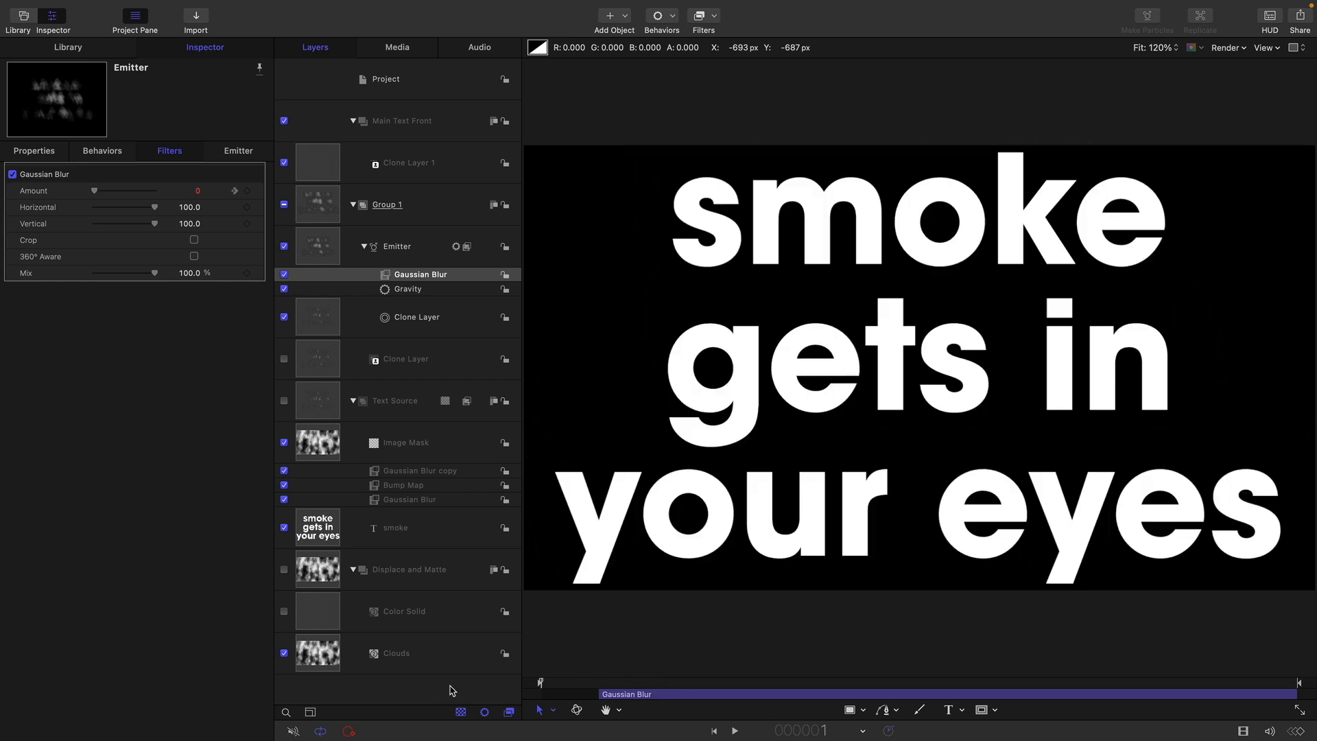
key(space)
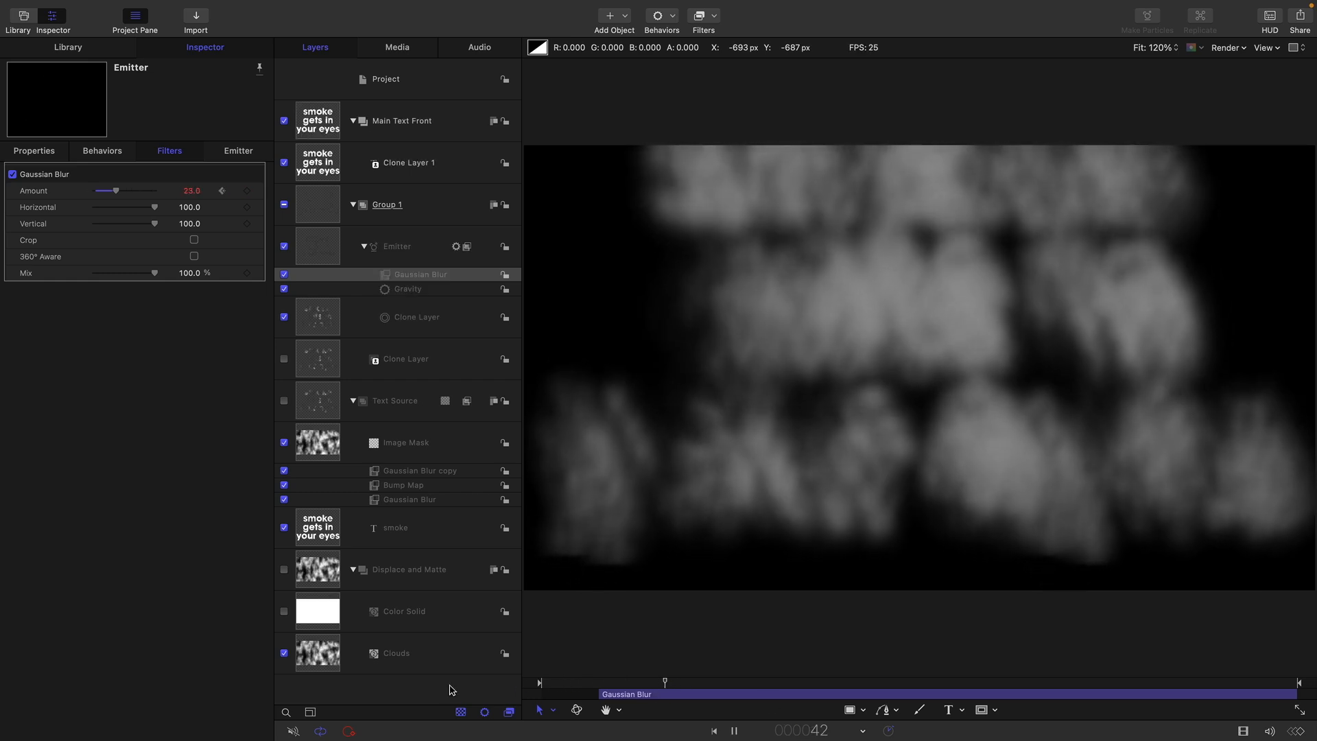
key(space)
drag(772, 684, 439, 700)
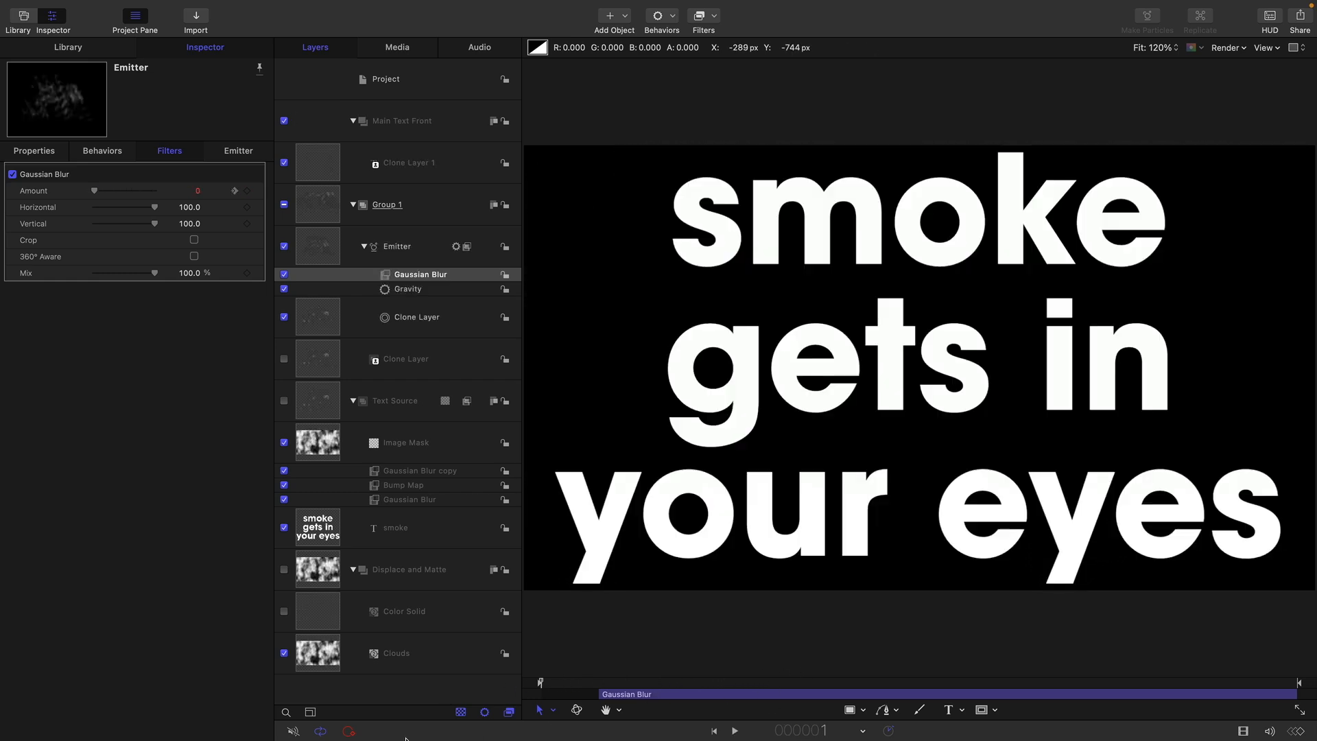
Step: Play the smoke effect from frame 1, then scrub back to frame 23 to inspect the text-to-smoke transition
key(space)
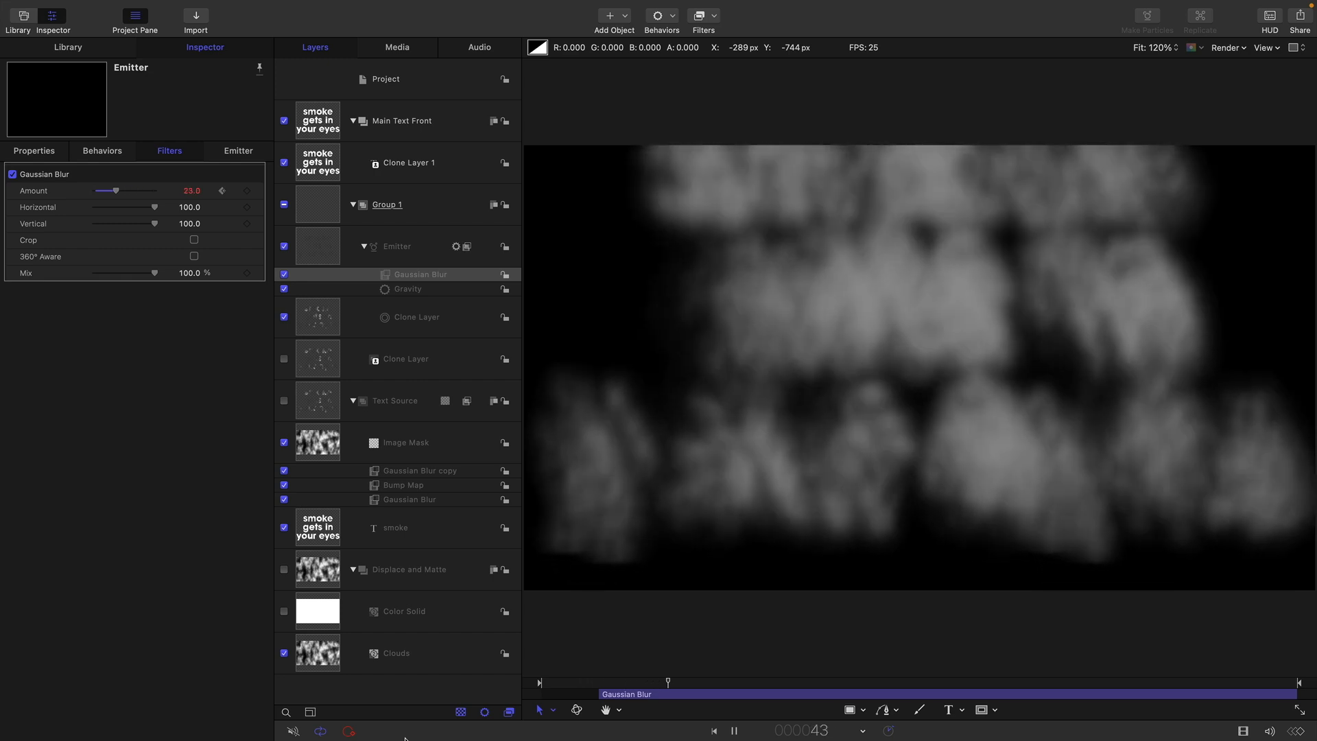
key(space)
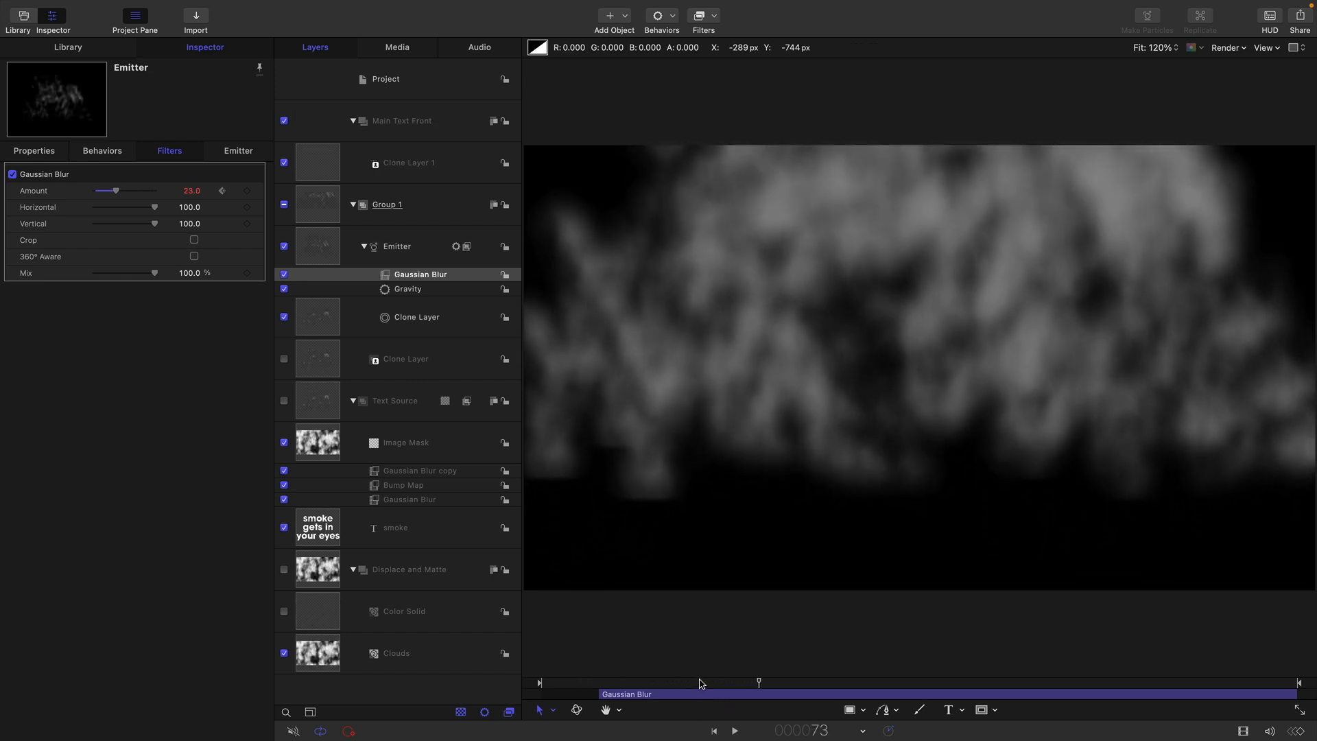
drag(700, 684, 608, 692)
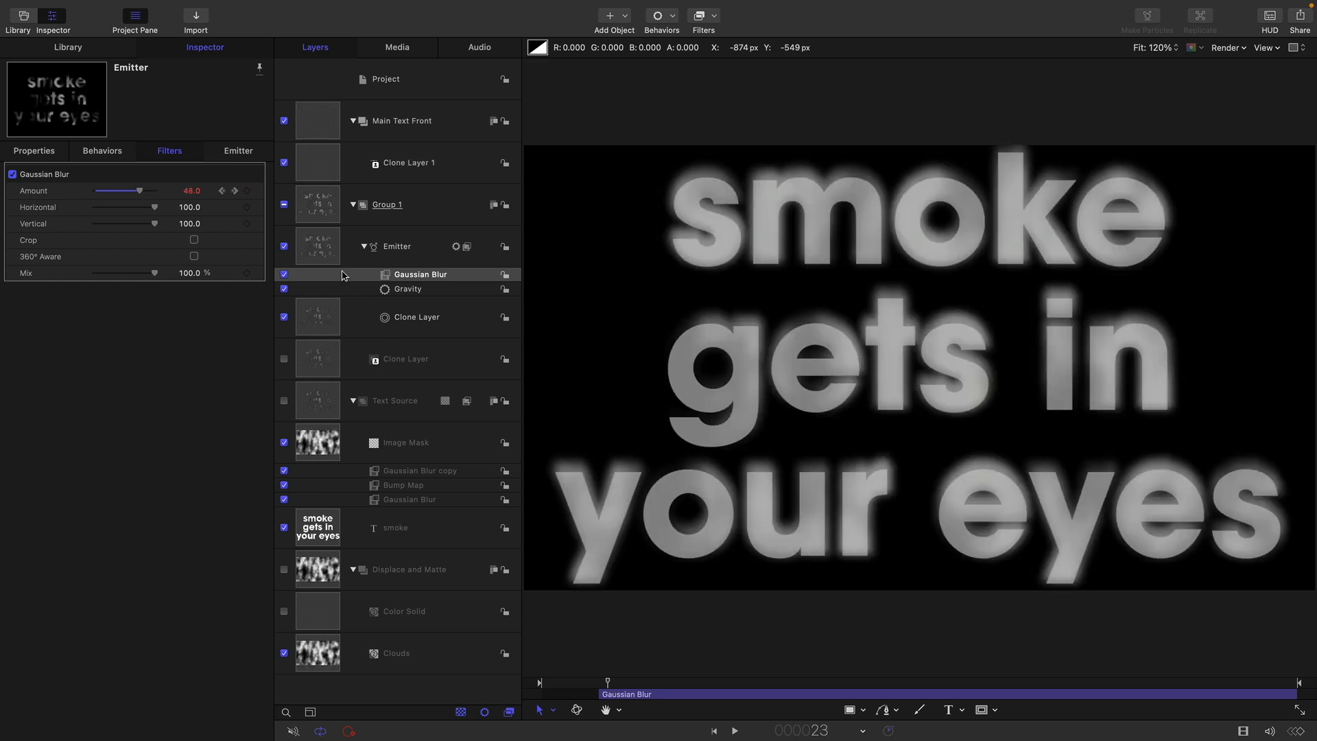
Step: Extend Clone Layer 1's out point to frame 50
click(310, 162)
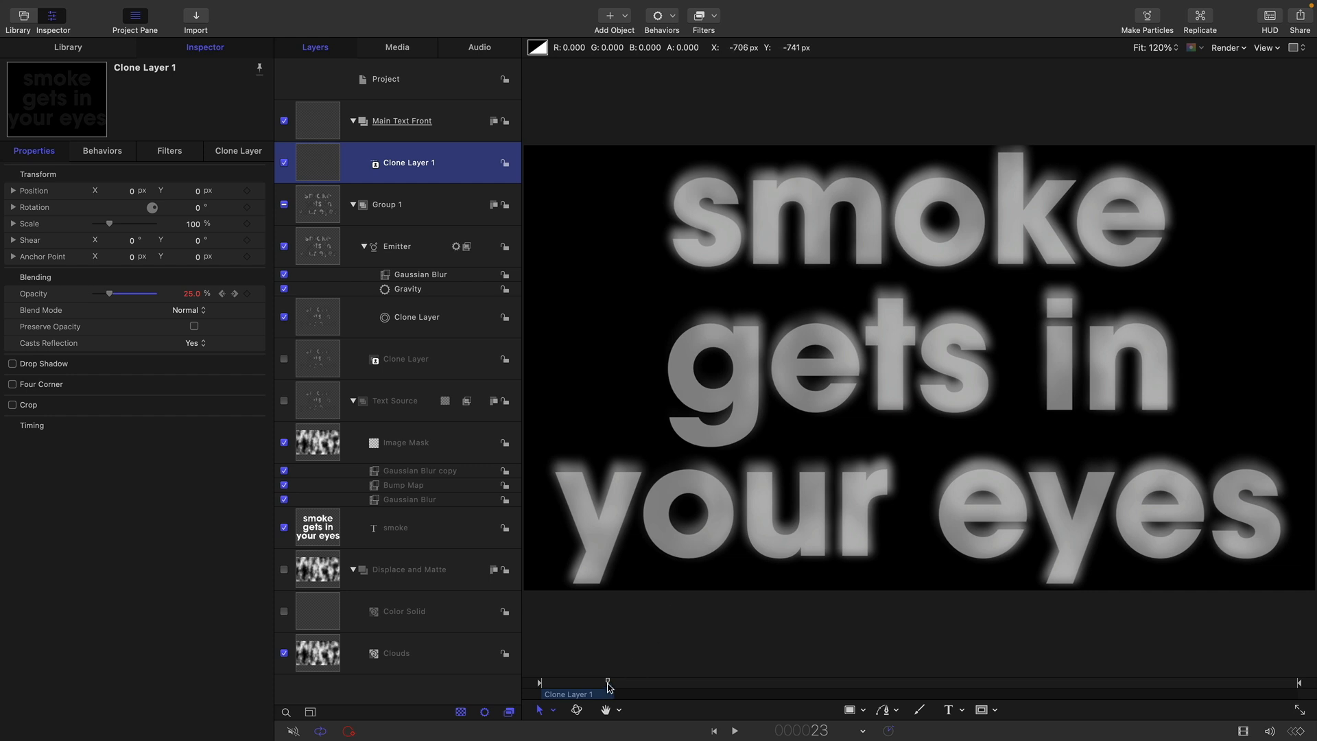
drag(607, 686, 689, 688)
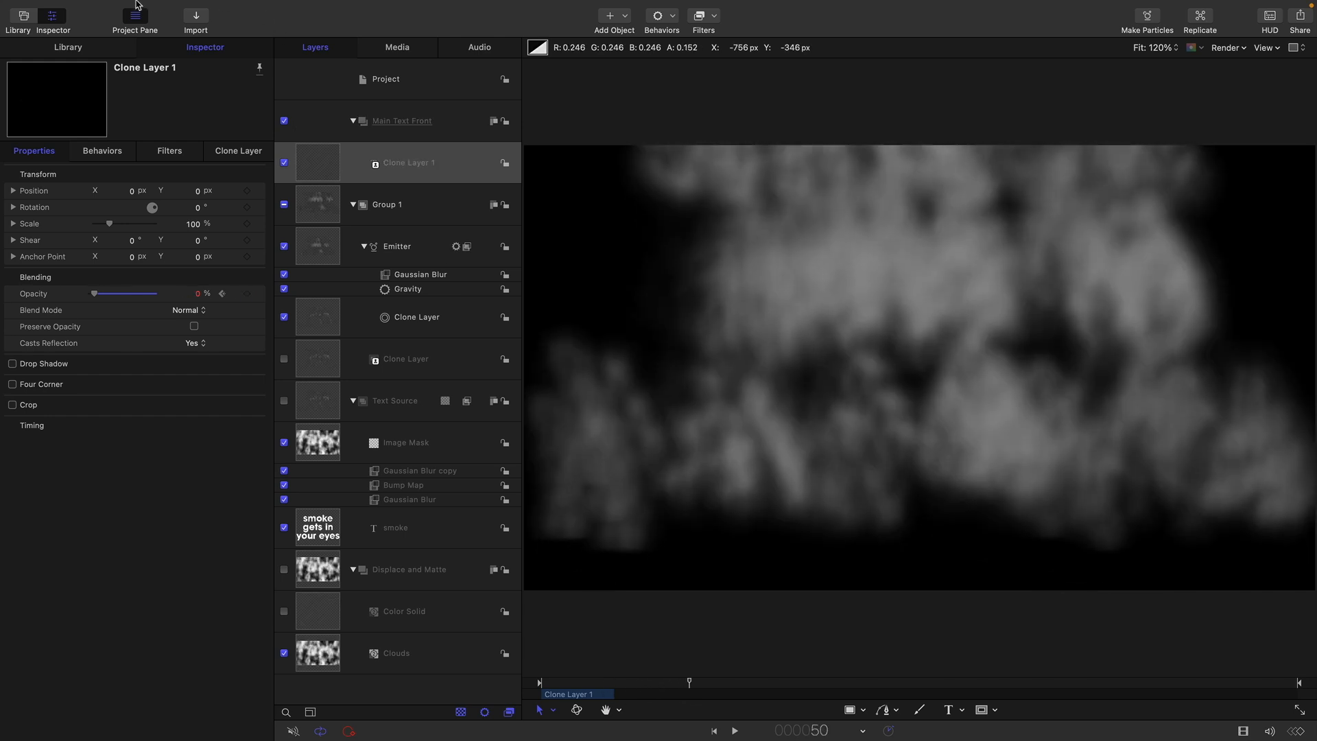
click(151, 8)
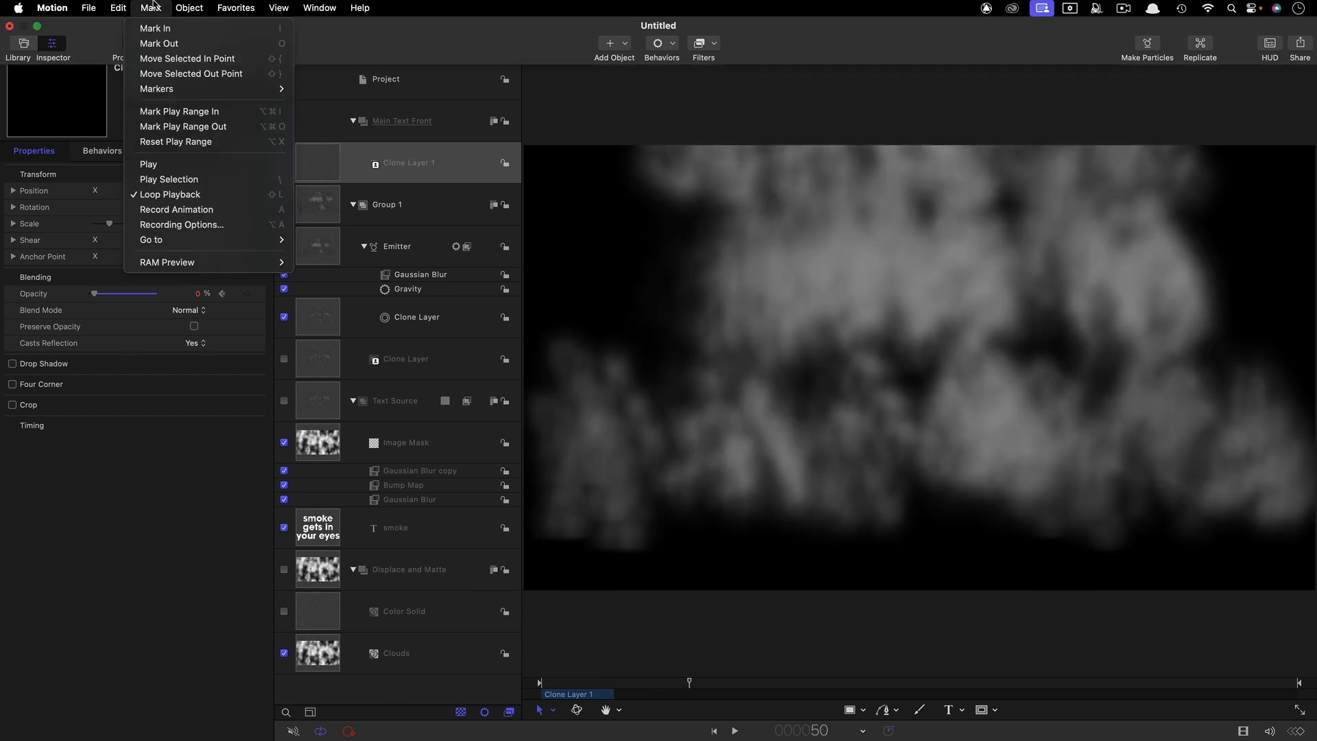
click(696, 676)
key(o)
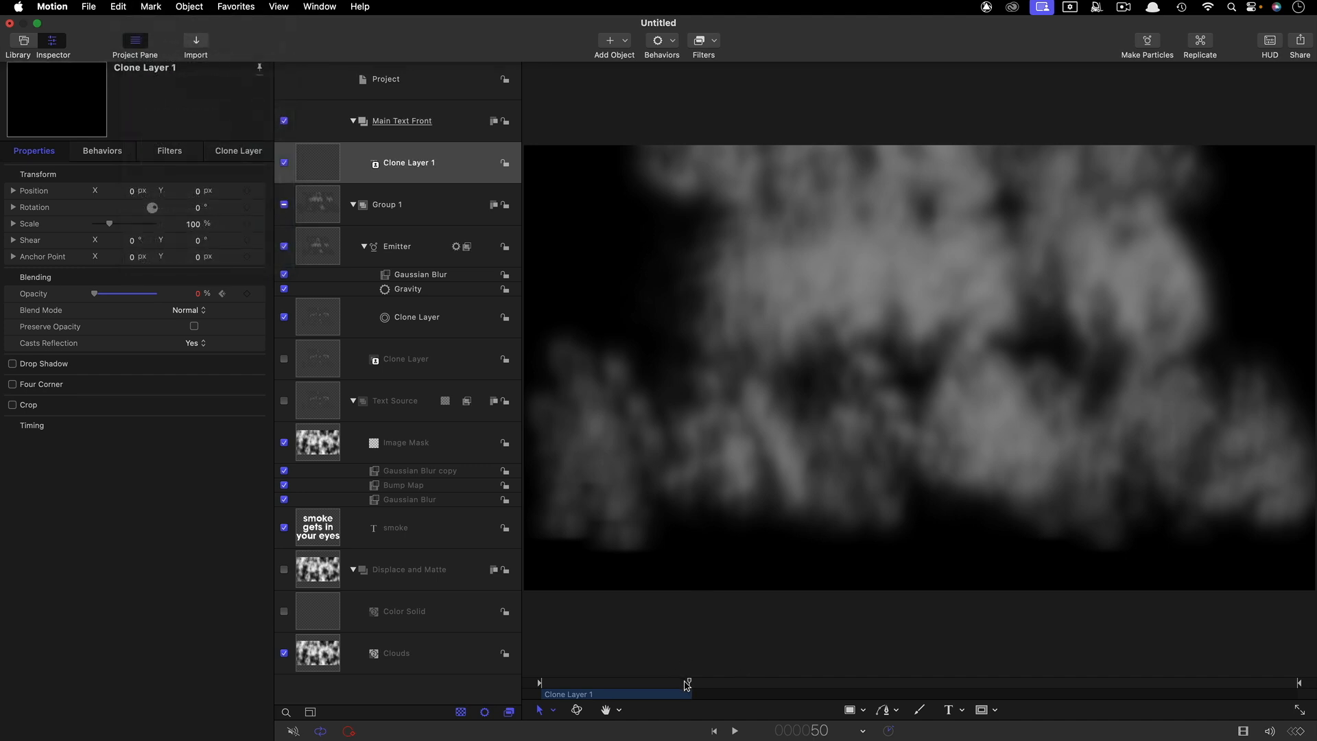
Step: Show Clone Layer 1's opacity curve in the Keyframe Editor, fit it to view and go through its two keyframes
key(super+8)
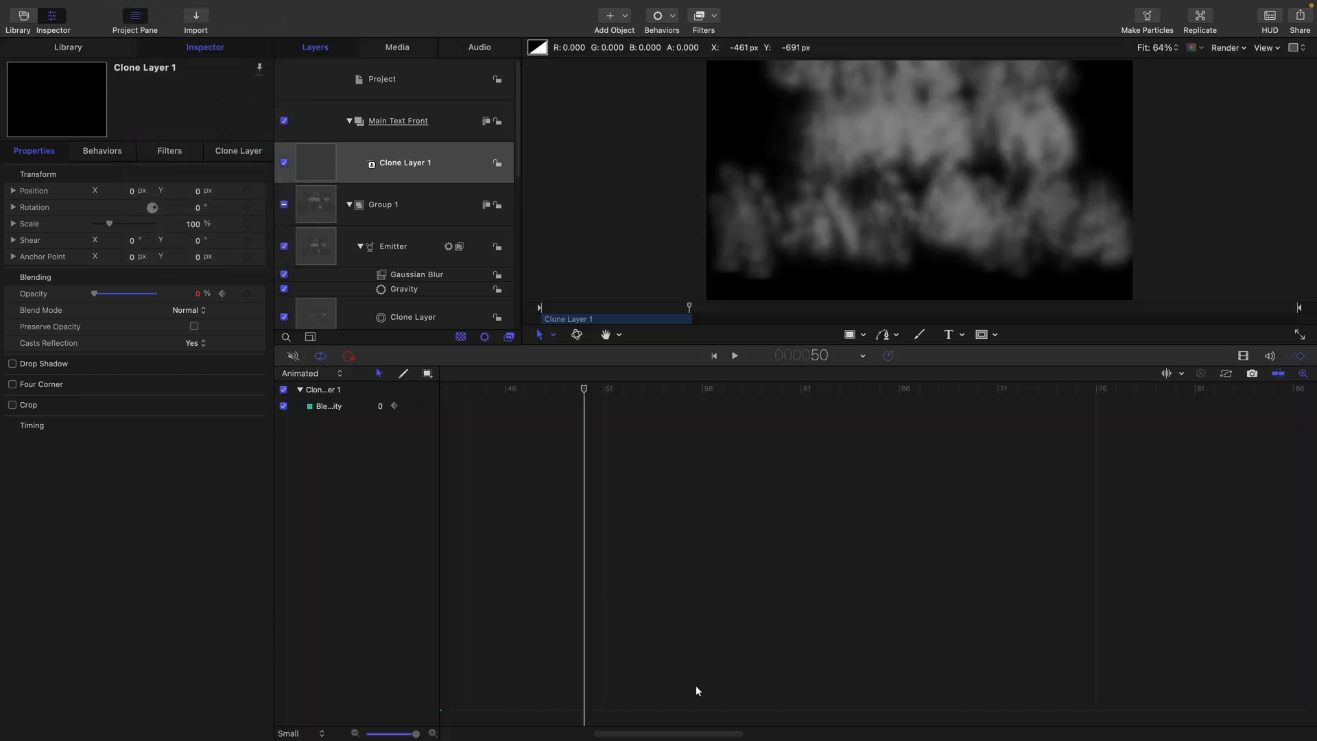
click(332, 407)
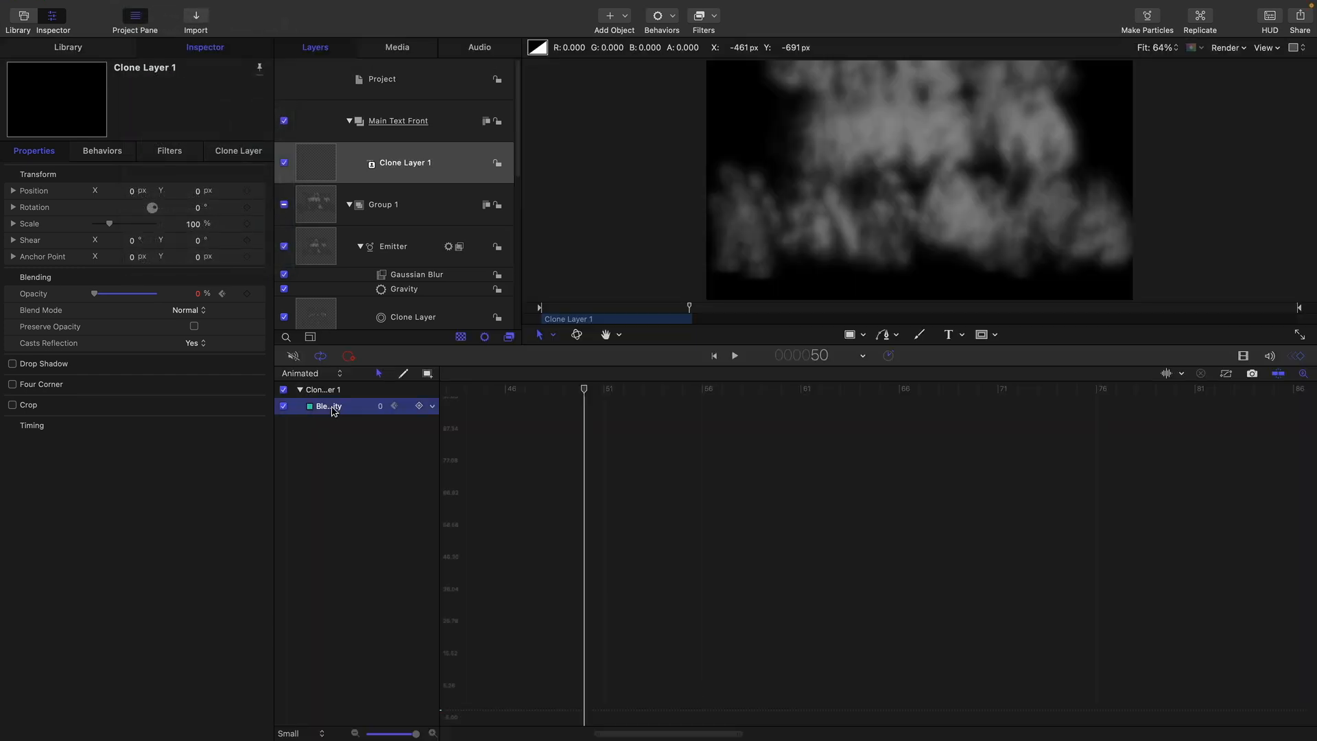
click(1227, 374)
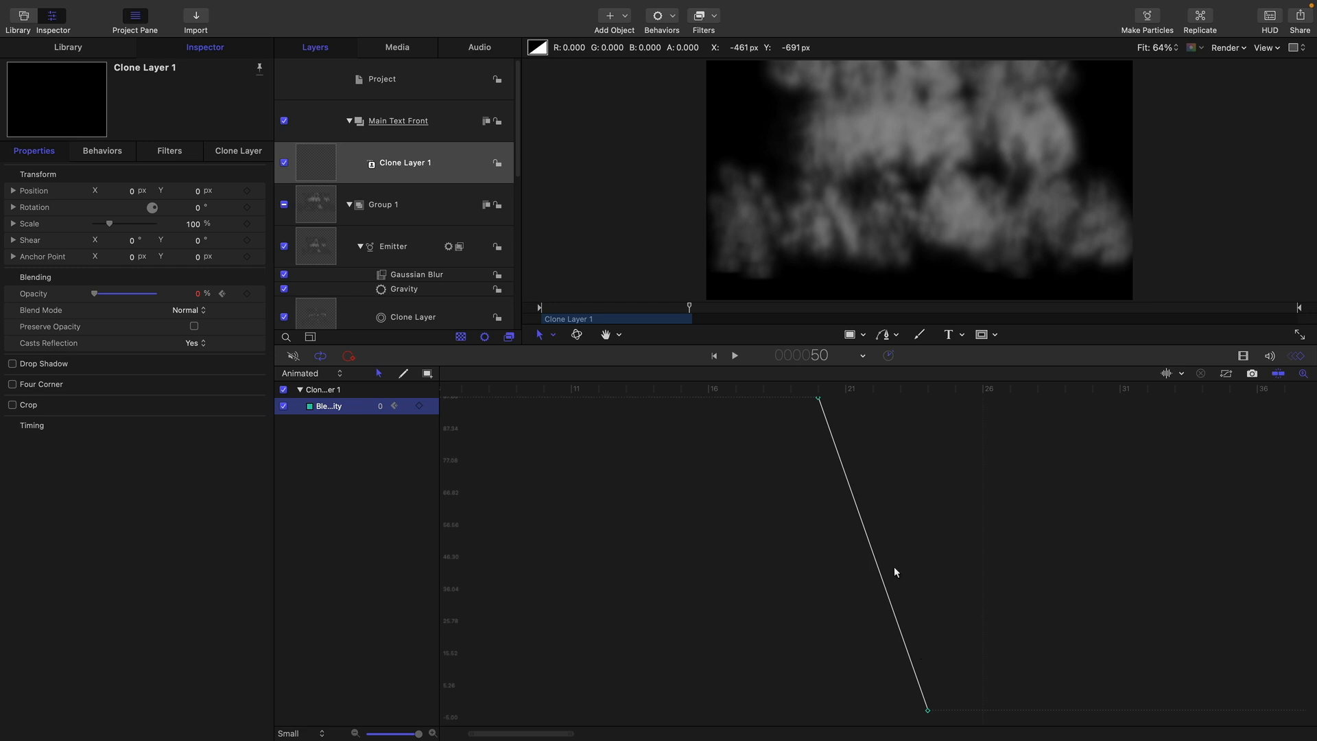
click(393, 406)
click(393, 406)
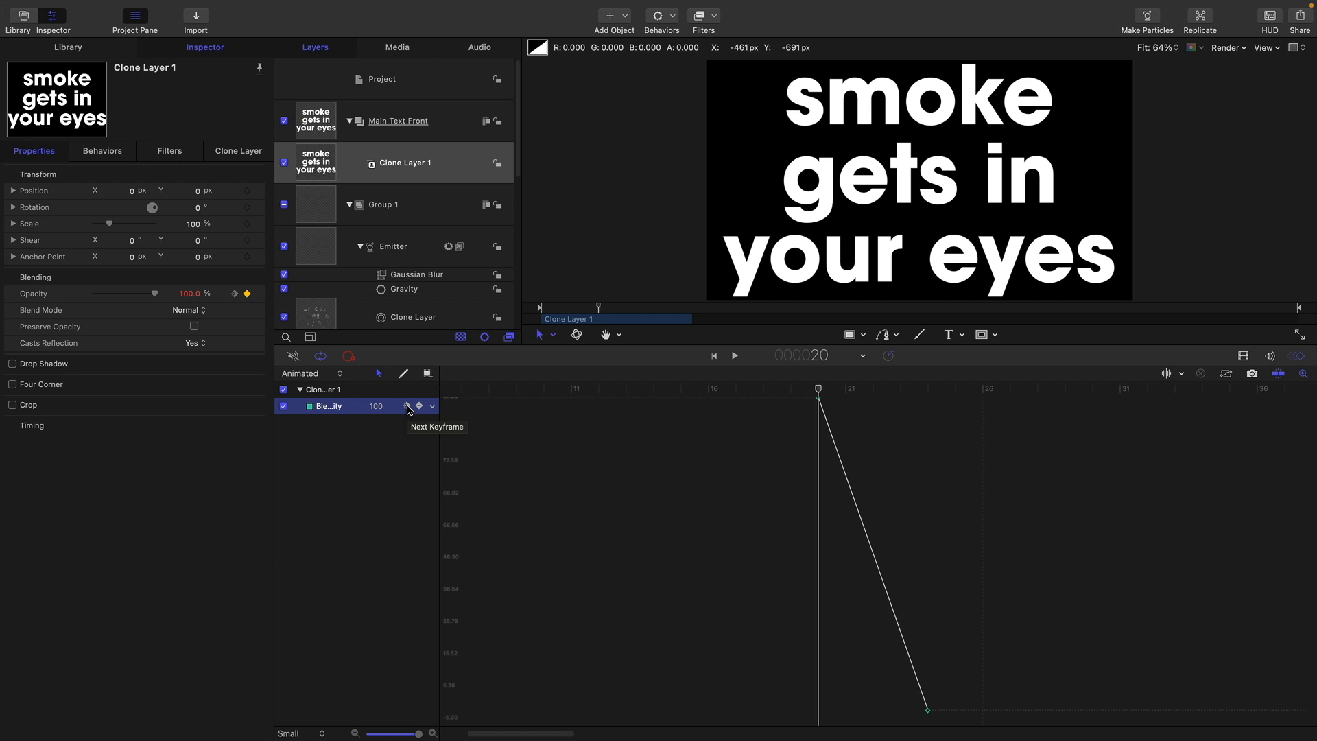
click(408, 406)
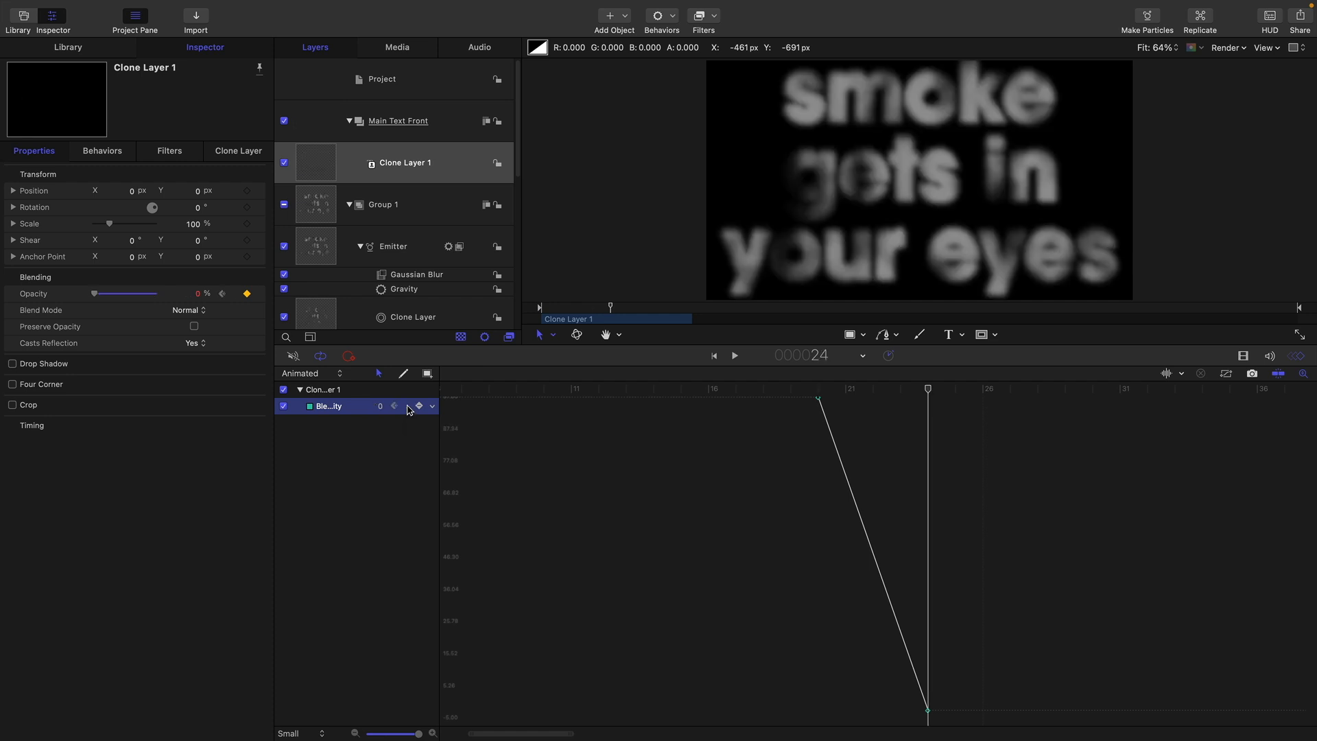
Step: Move the 0% opacity keyframe of Clone Layer 1 to frame 27, scrubbing the fade to judge the timing
drag(877, 686, 1092, 710)
drag(790, 386, 1048, 464)
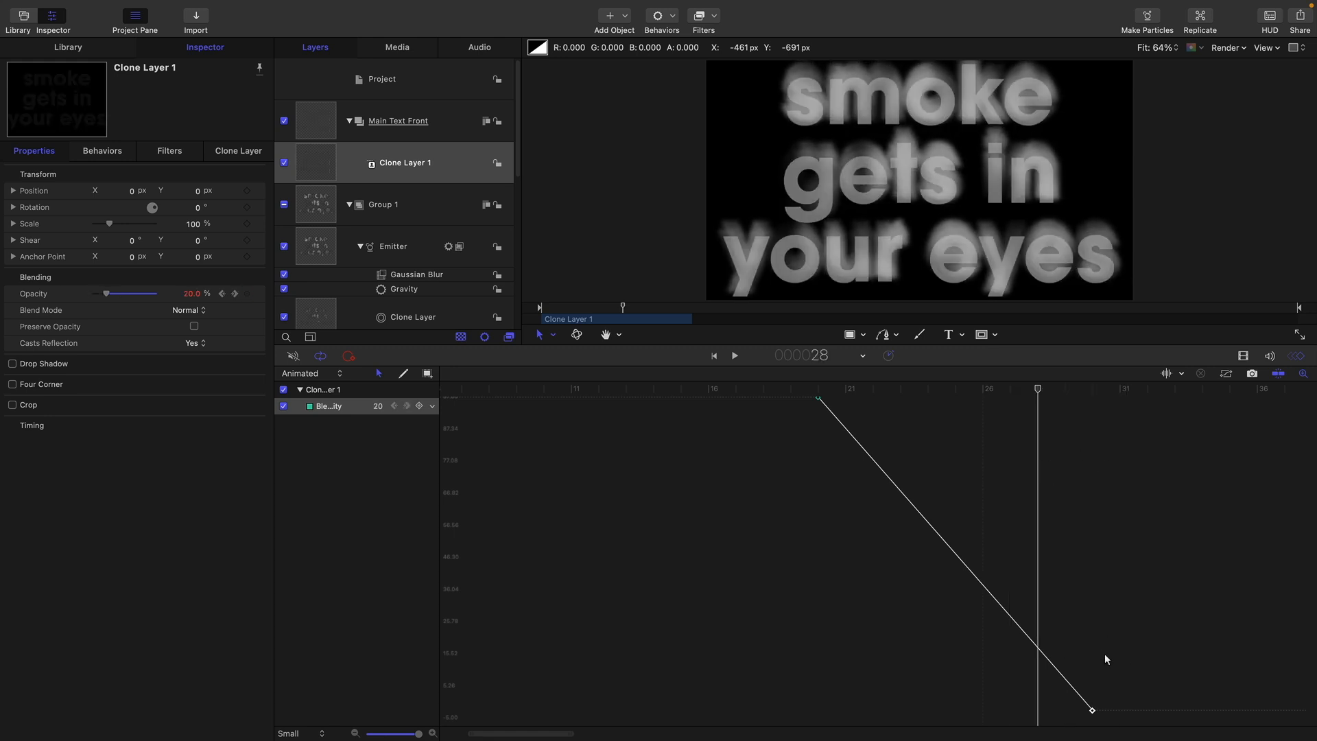
text(-2)
key(Return)
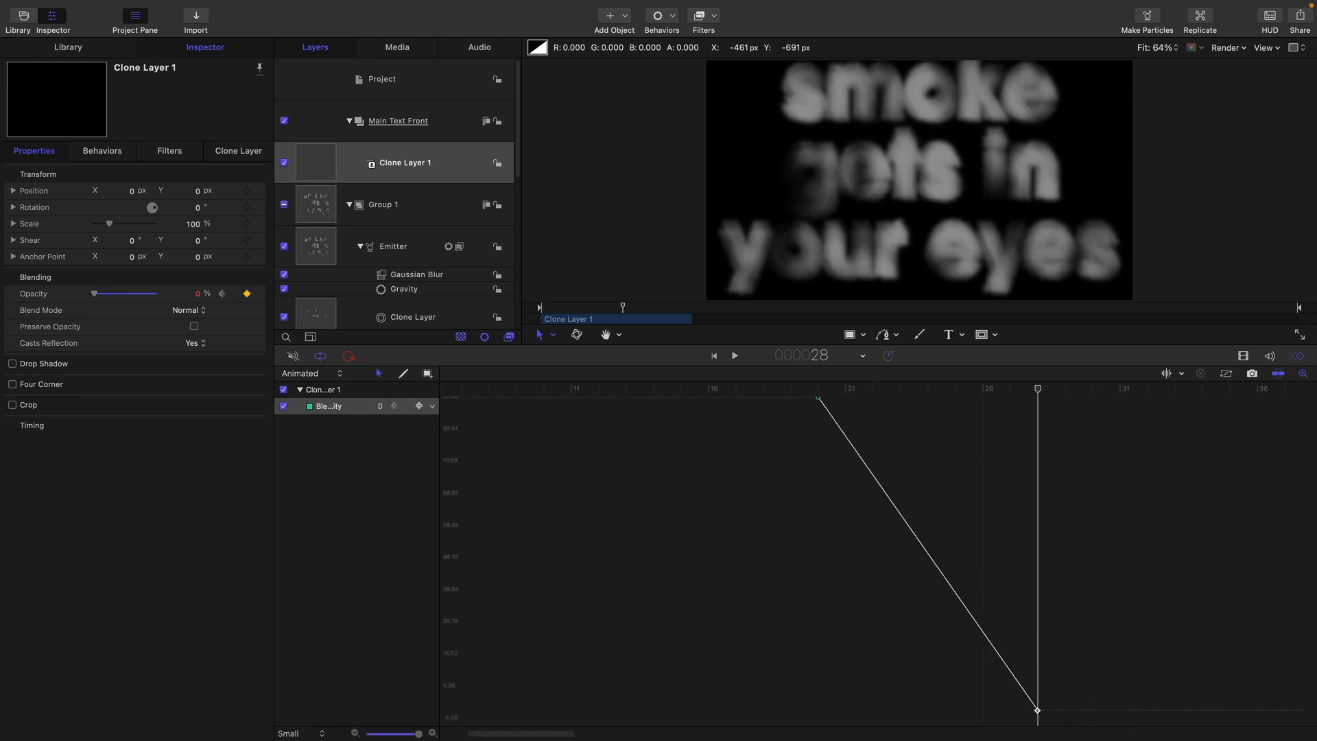
drag(723, 393, 1020, 464)
drag(970, 680, 1036, 715)
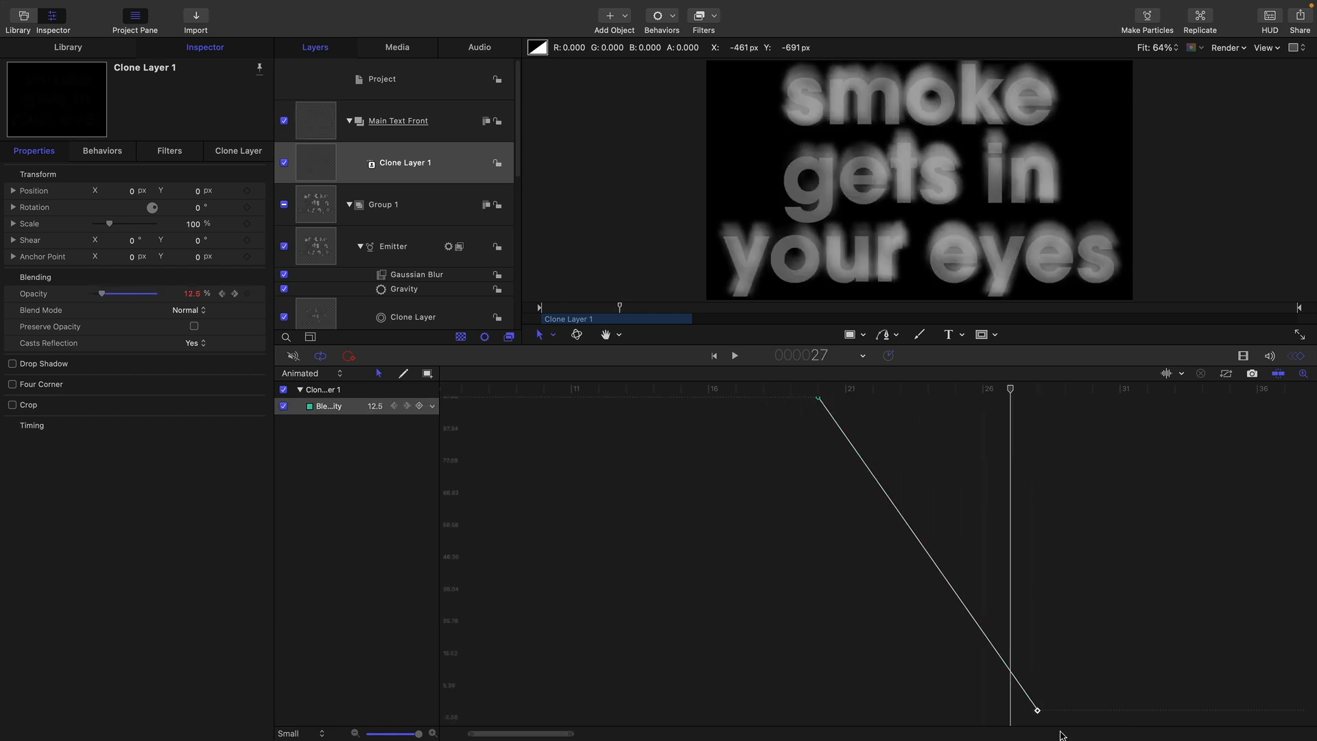
text(-1)
key(Return)
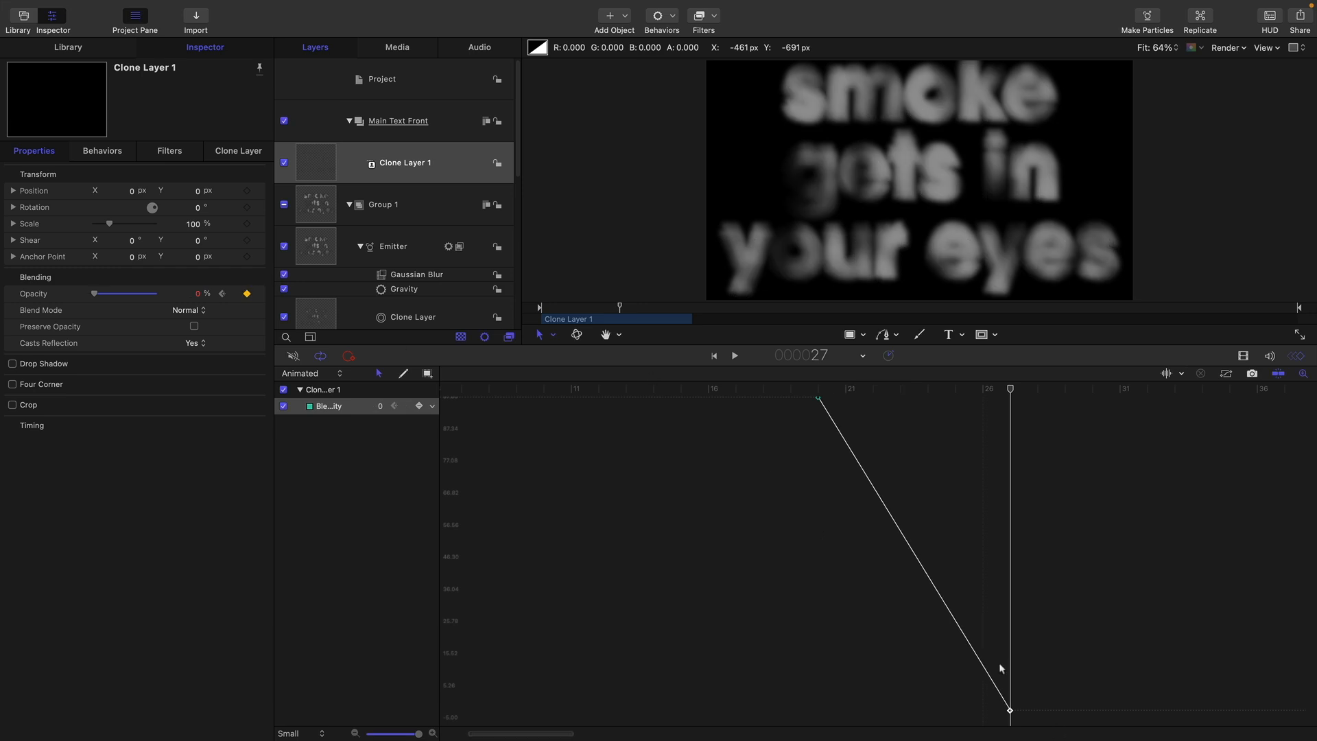
Step: Ease the opacity curve into its frame 27 keyframe with a Bezier handle, preview the fade and close the Keyframe Editor
drag(1043, 694, 917, 710)
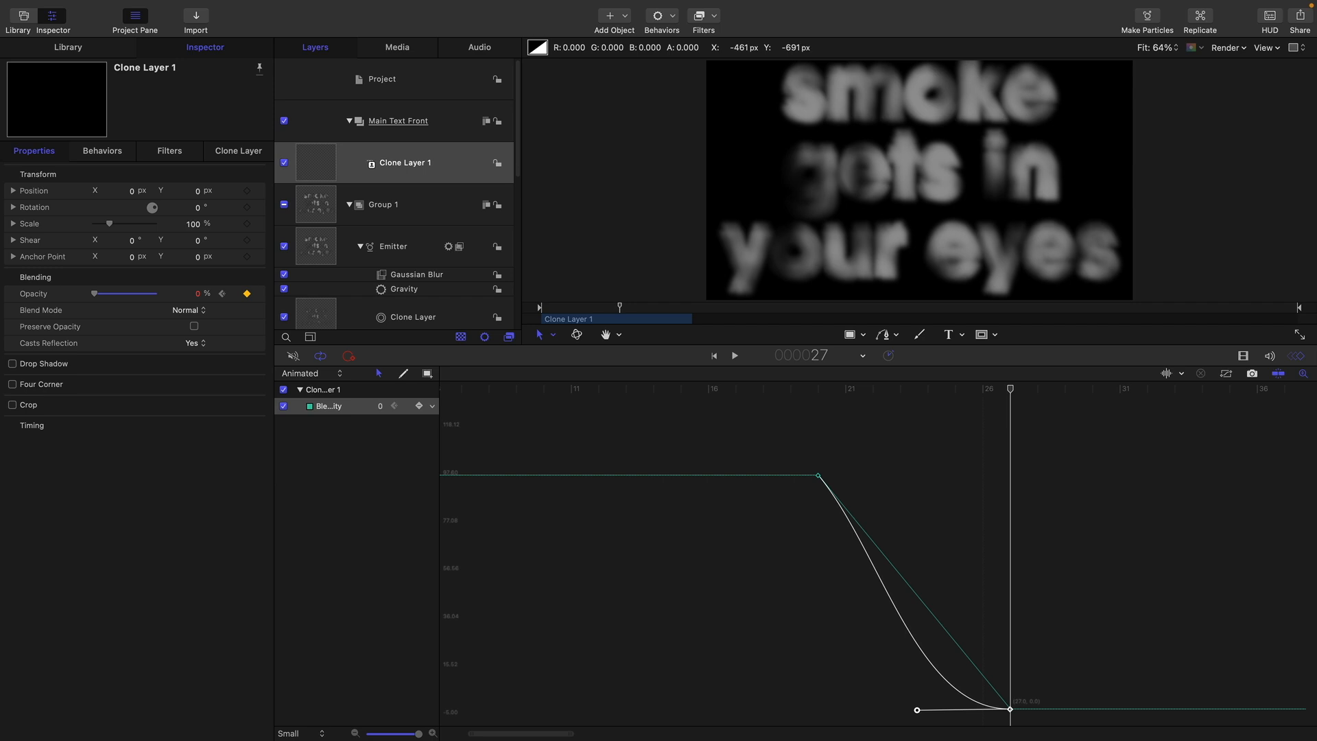
drag(917, 710, 918, 710)
drag(760, 390, 823, 511)
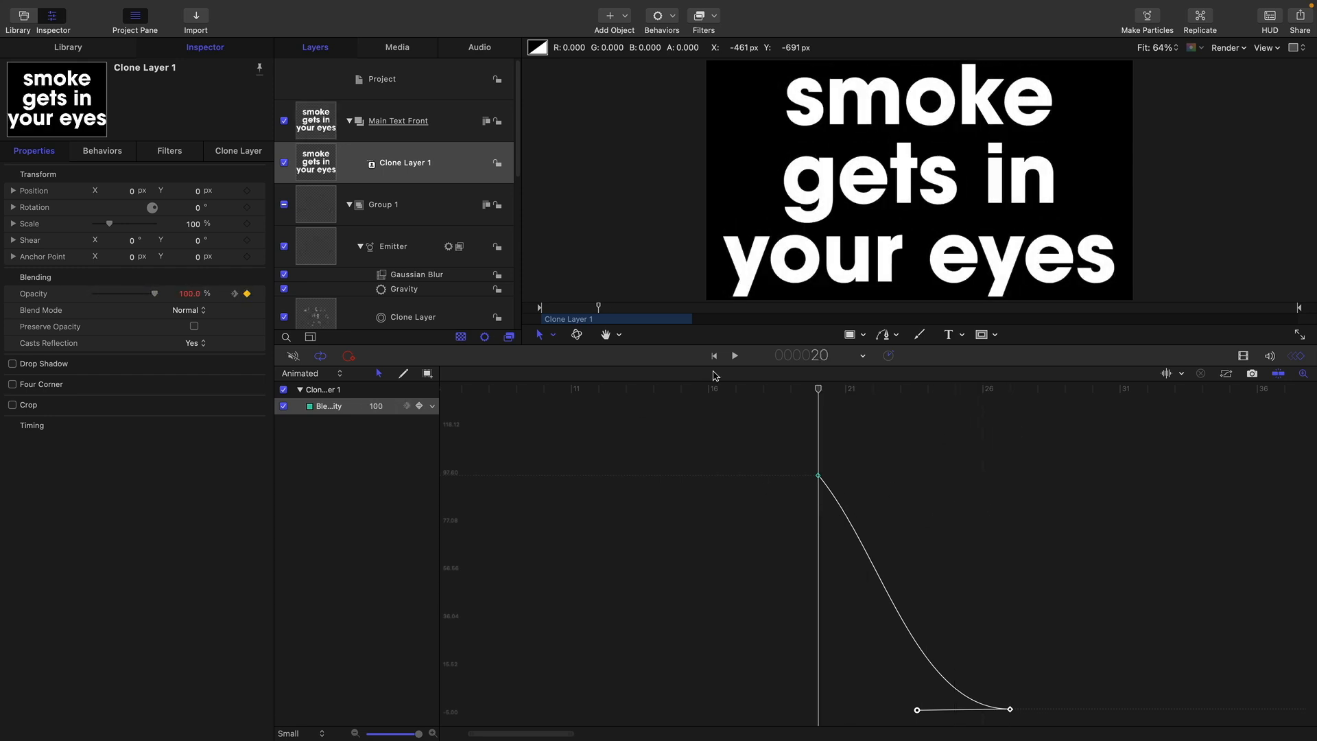
key(super+8)
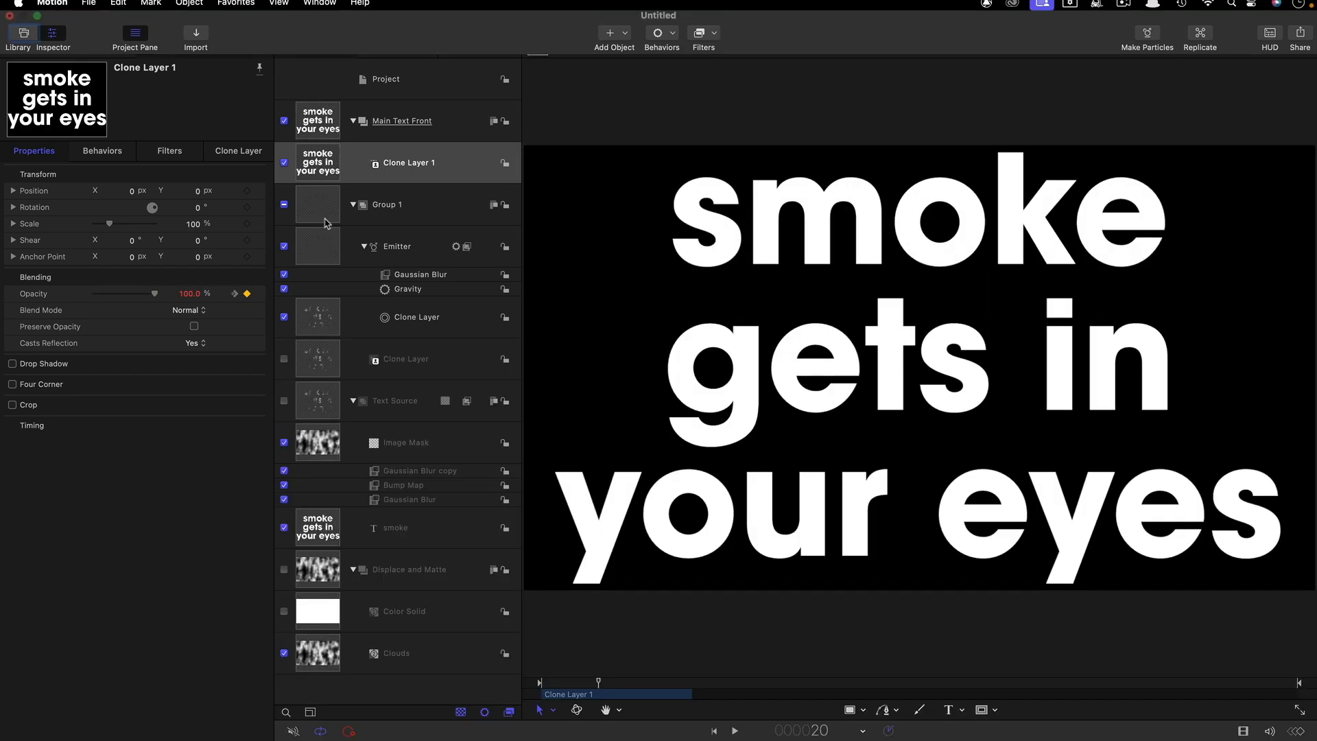
Step: Add an image mask to the Main Text Front group
right_click(326, 159)
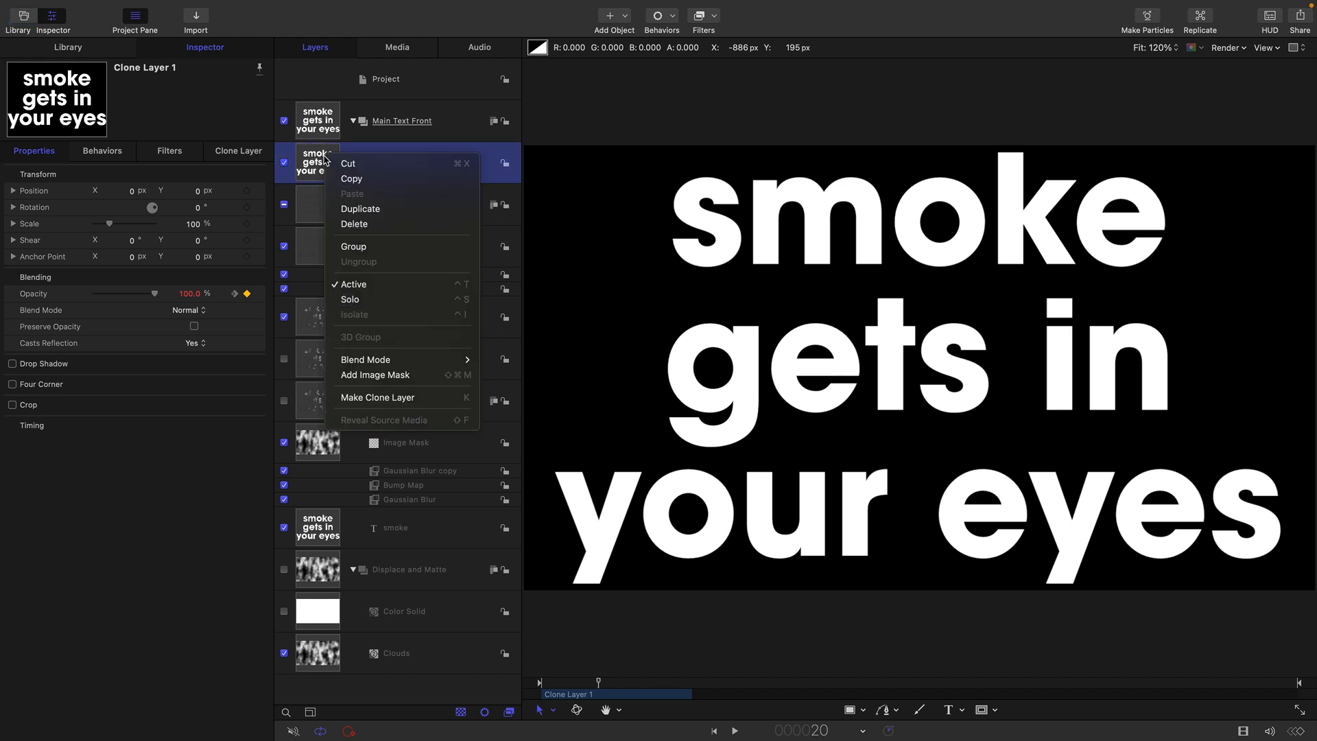
click(323, 113)
click(323, 114)
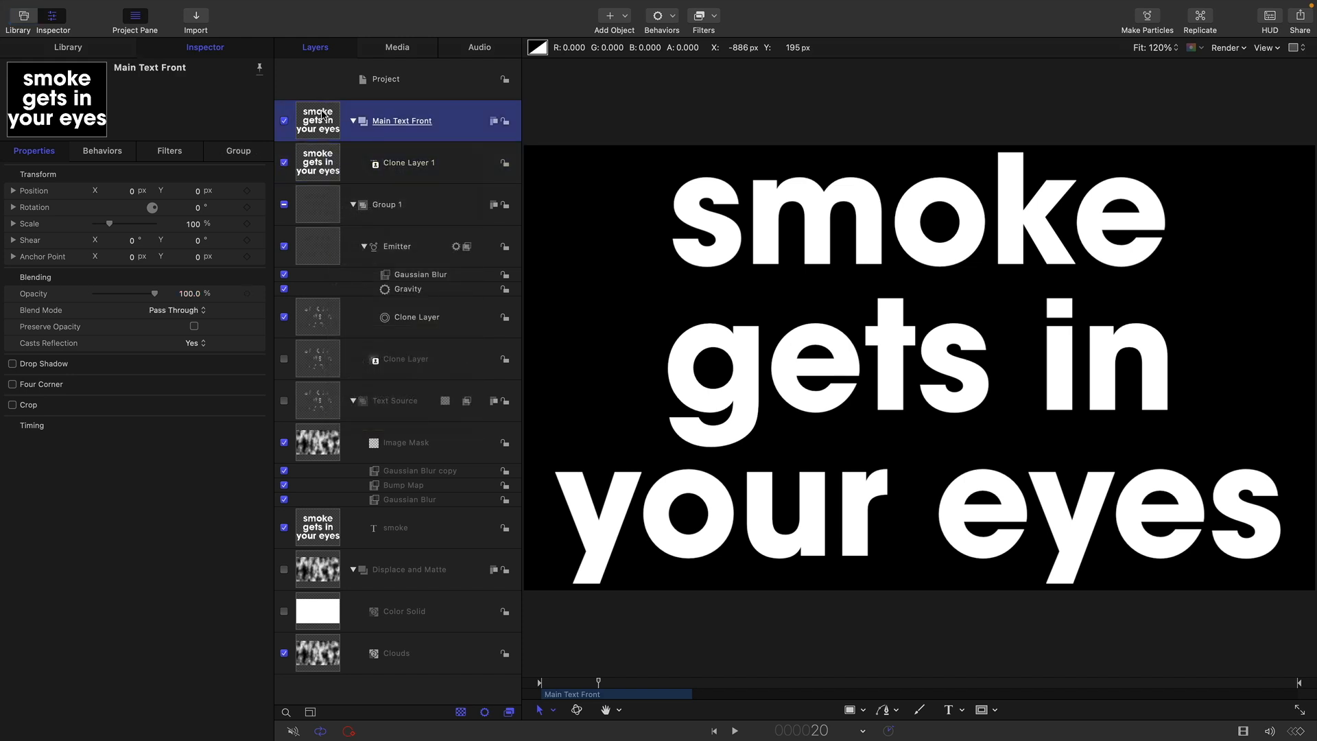
right_click(323, 114)
click(411, 331)
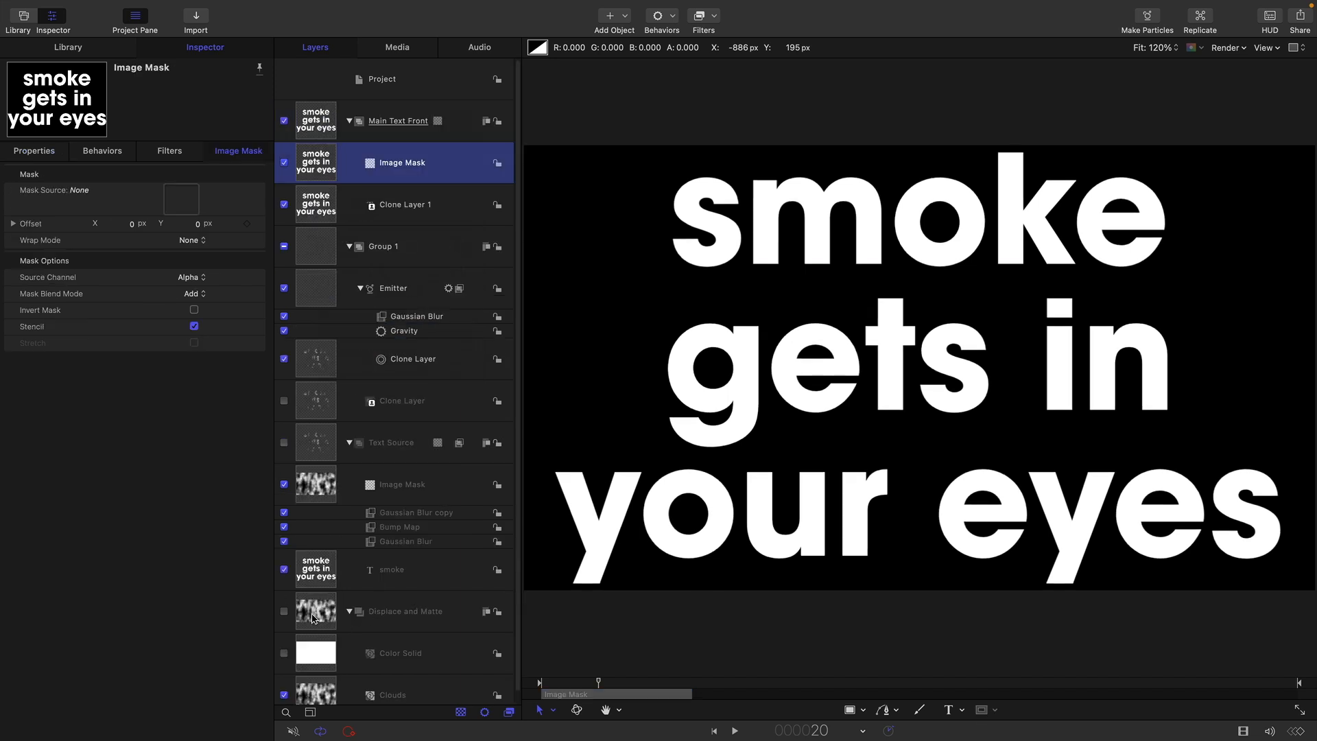
Step: Use the Displace and Matte group as the new image mask's source and set its Source Channel to Luminance
drag(312, 618, 177, 200)
click(194, 277)
click(200, 279)
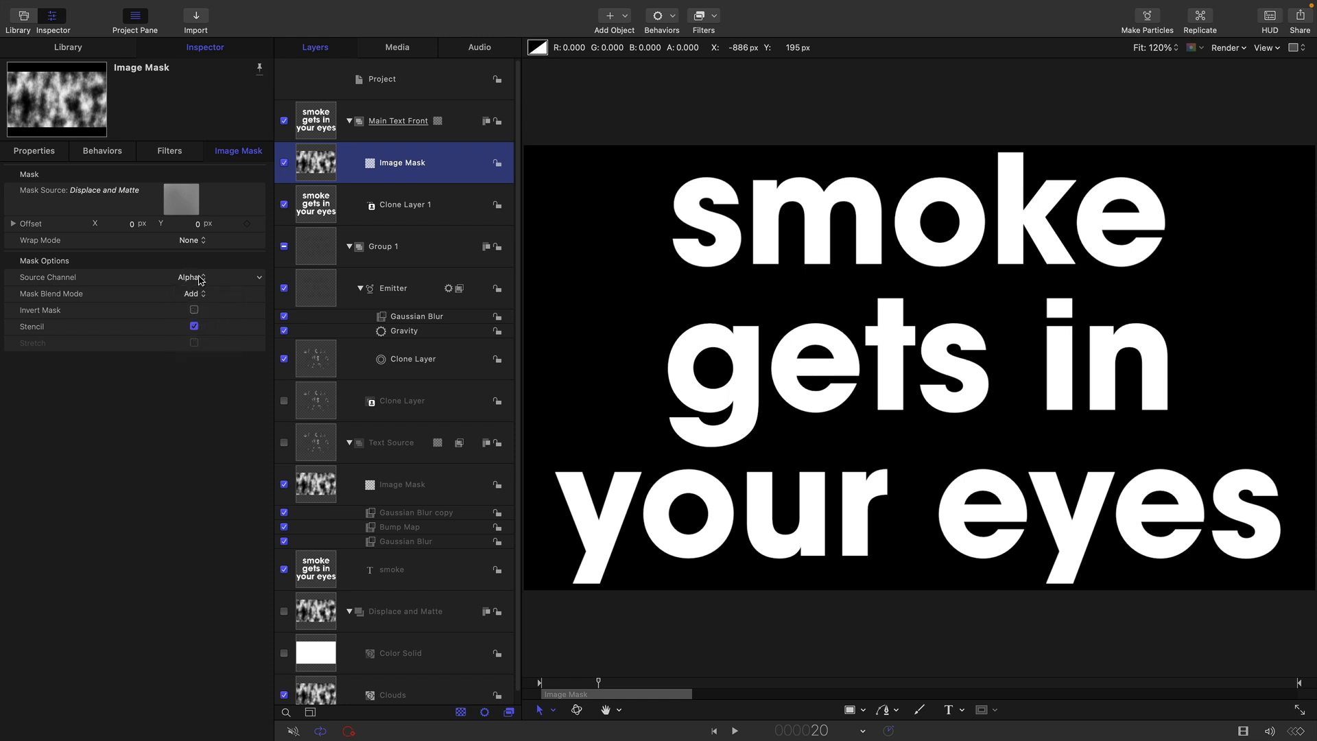
click(200, 280)
click(201, 298)
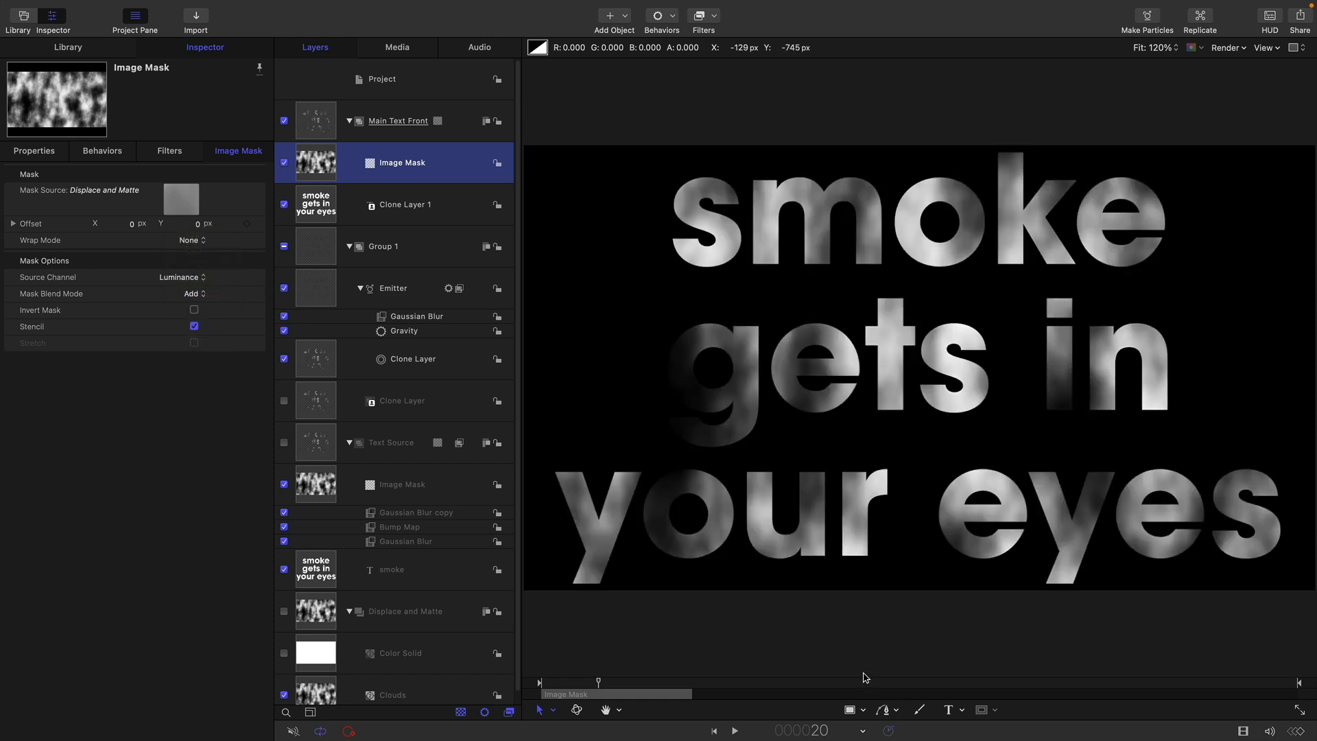
Step: Trim the Main Text Front image mask's in point to frame 20 and scrub across its start
mouse_move(602, 682)
mouse_down()
mouse_move(621, 690)
mouse_move(598, 697)
mouse_up()
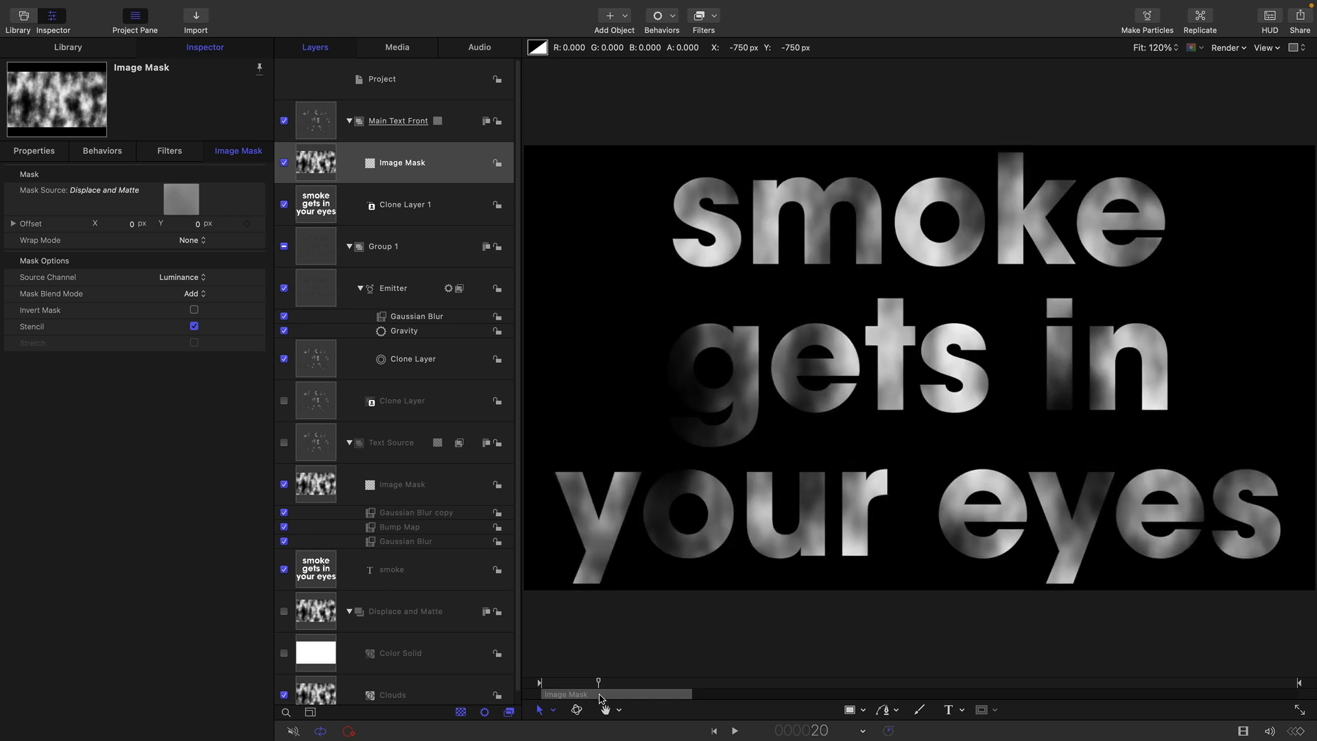
click(315, 167)
click(189, 7)
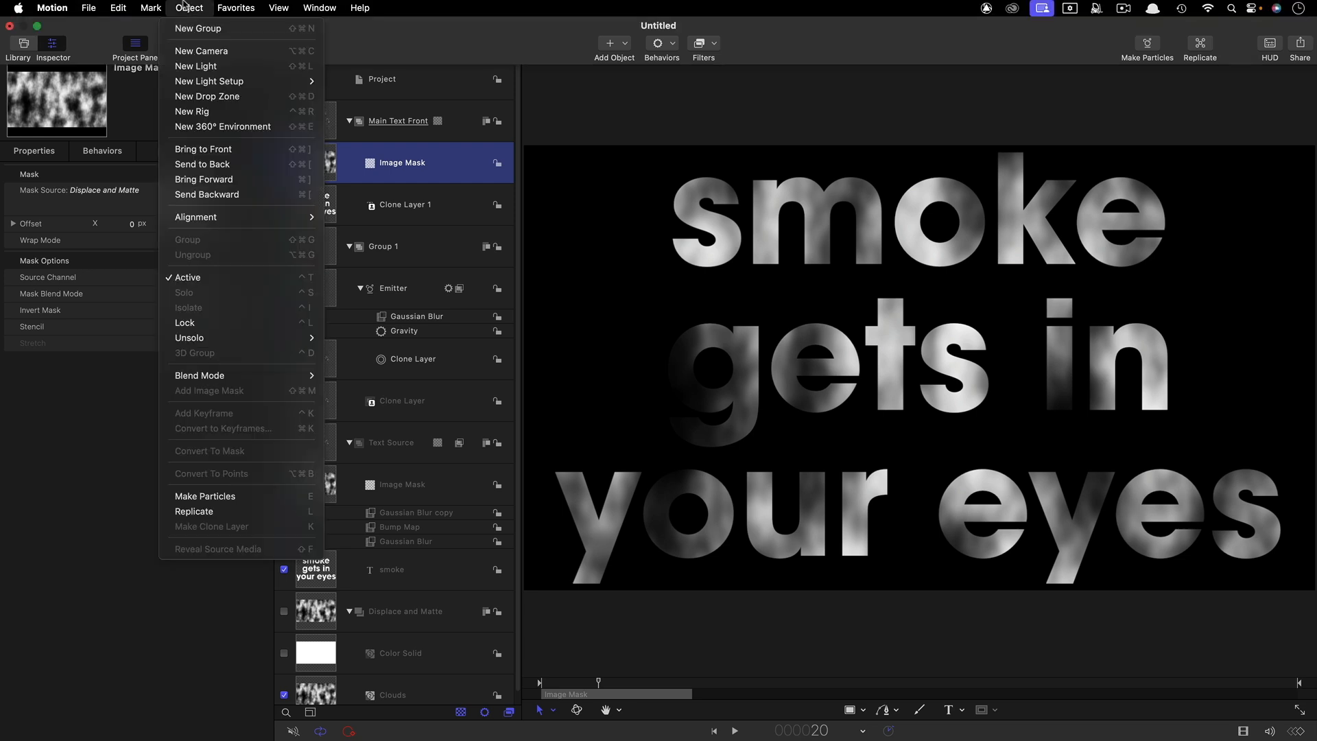
mouse_move(150, 8)
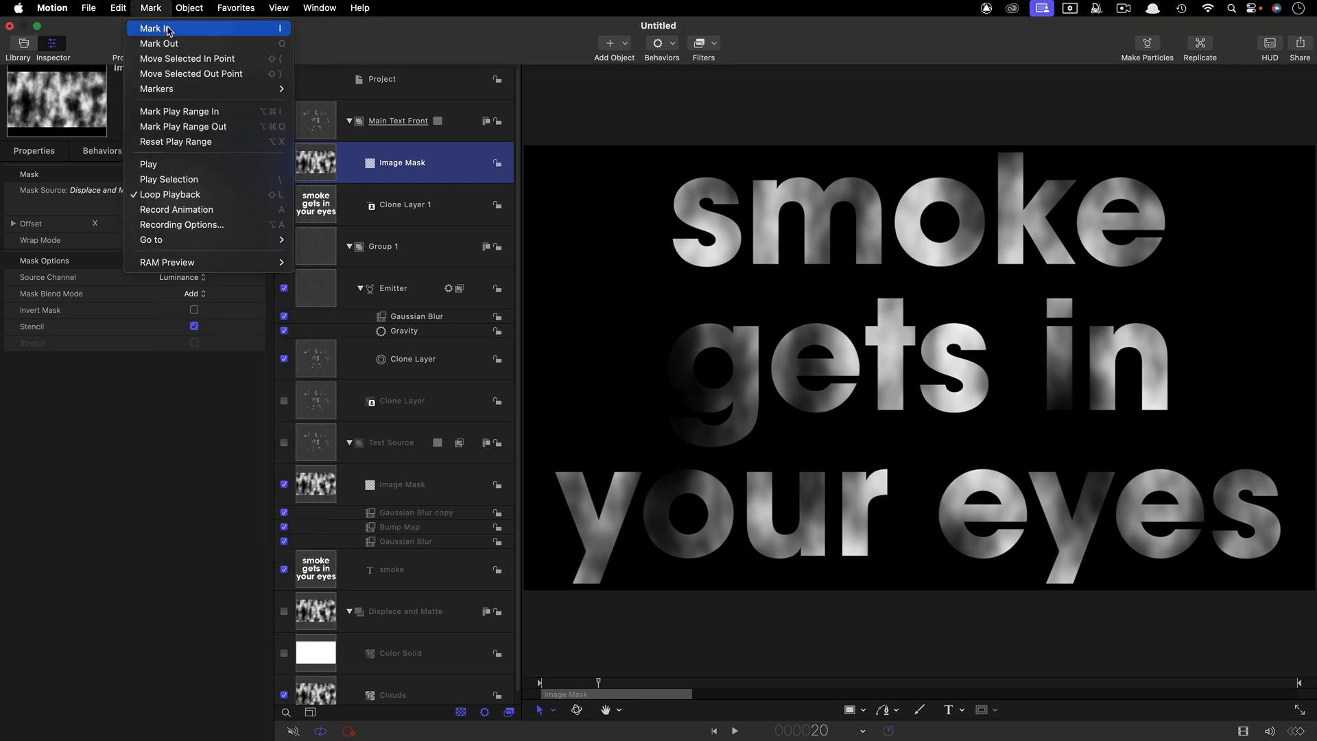
click(169, 28)
click(592, 690)
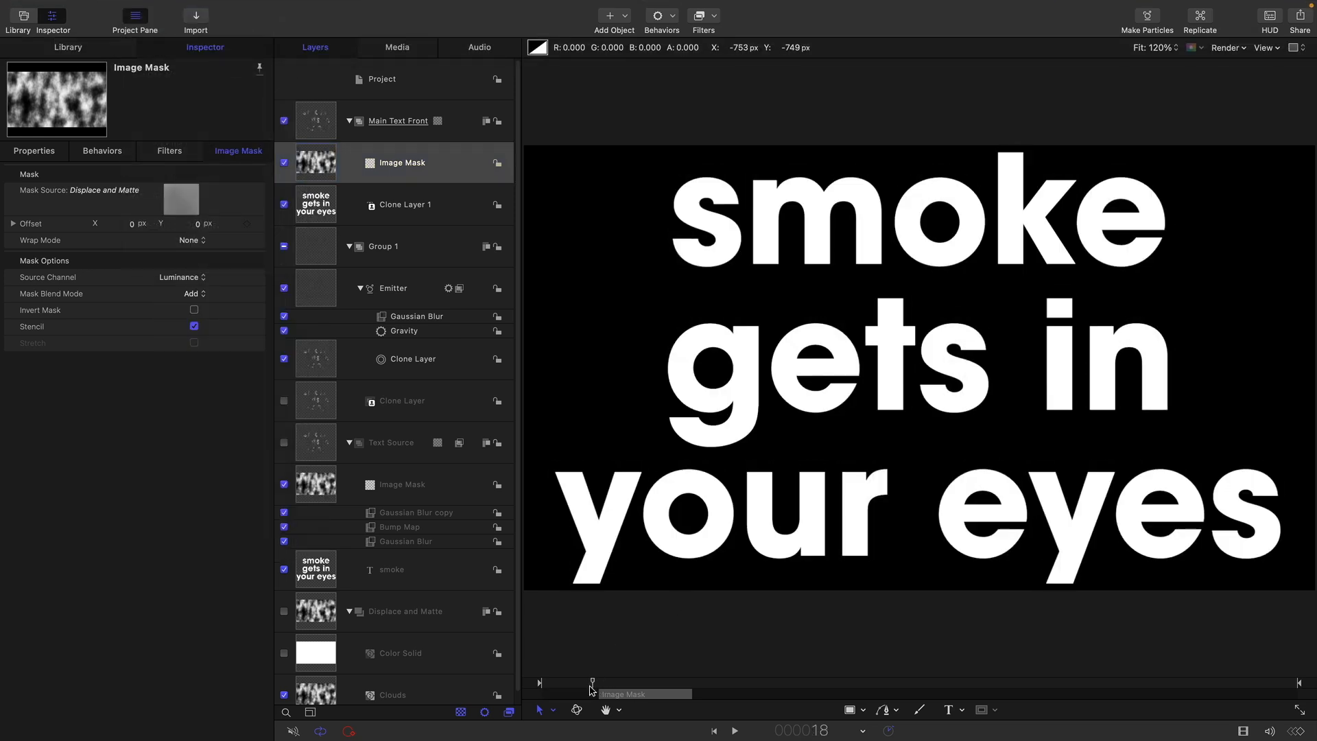
drag(592, 688, 599, 715)
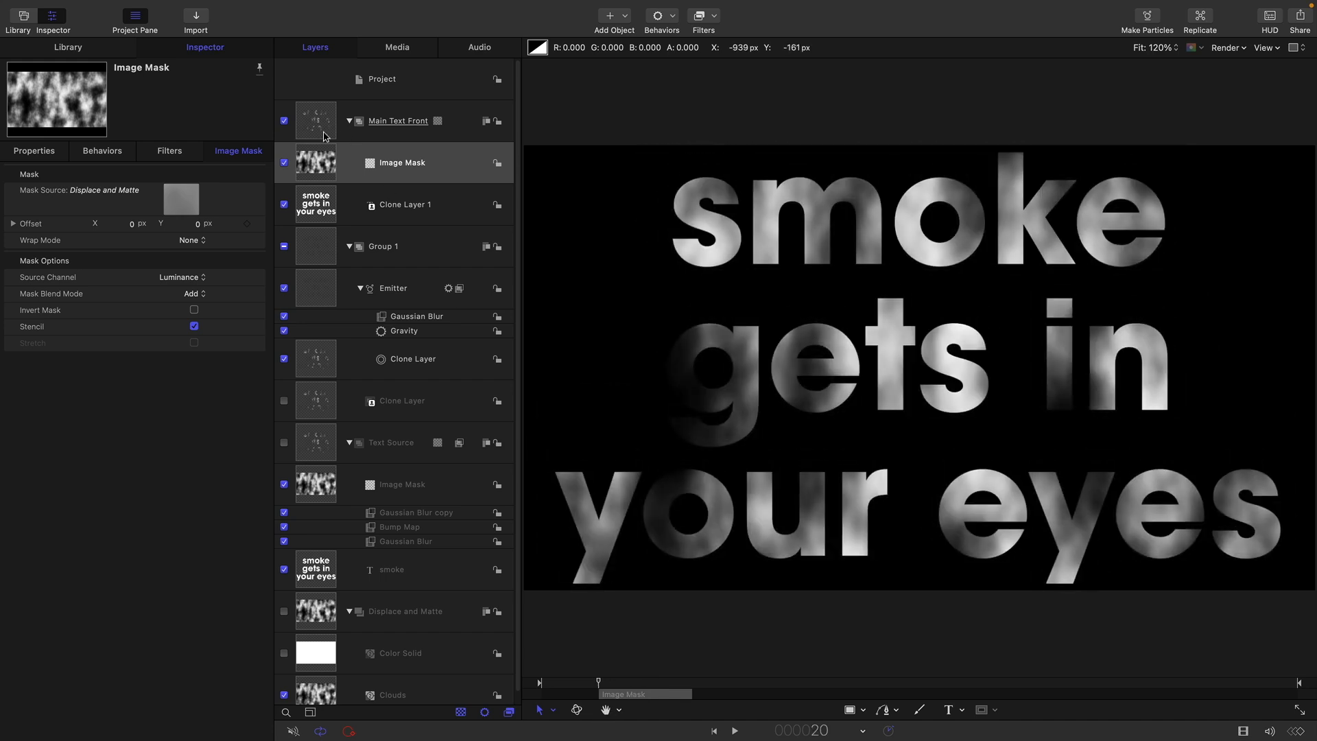
Step: Apply a Levels color filter to the Main Text Front image mask
click(320, 167)
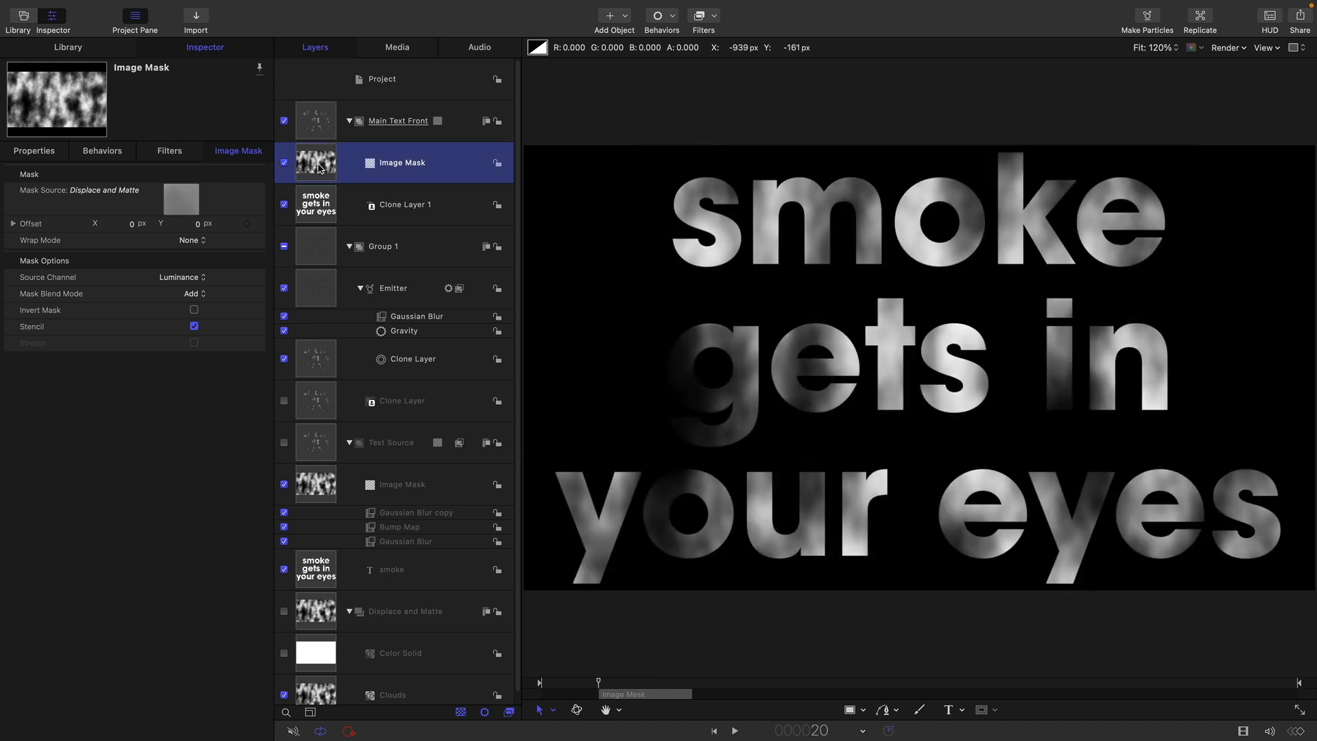
click(714, 18)
mouse_move(727, 82)
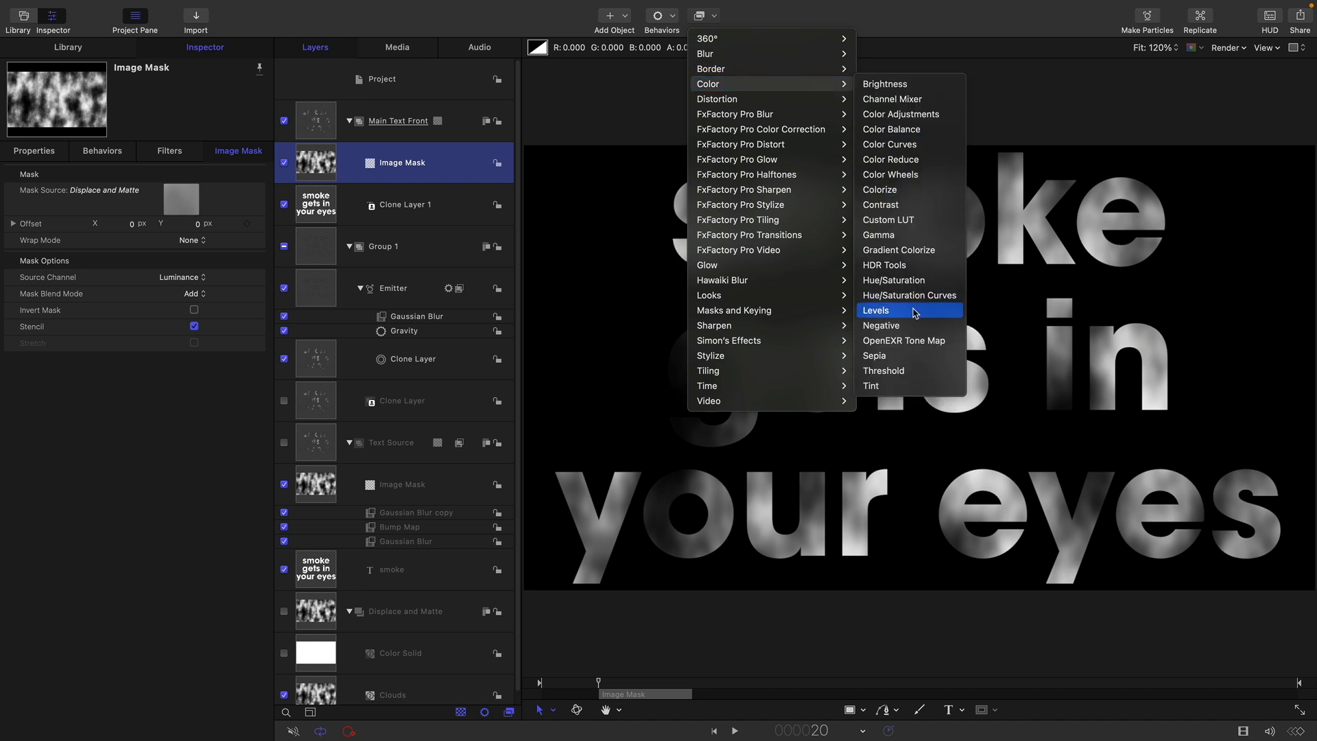
click(885, 310)
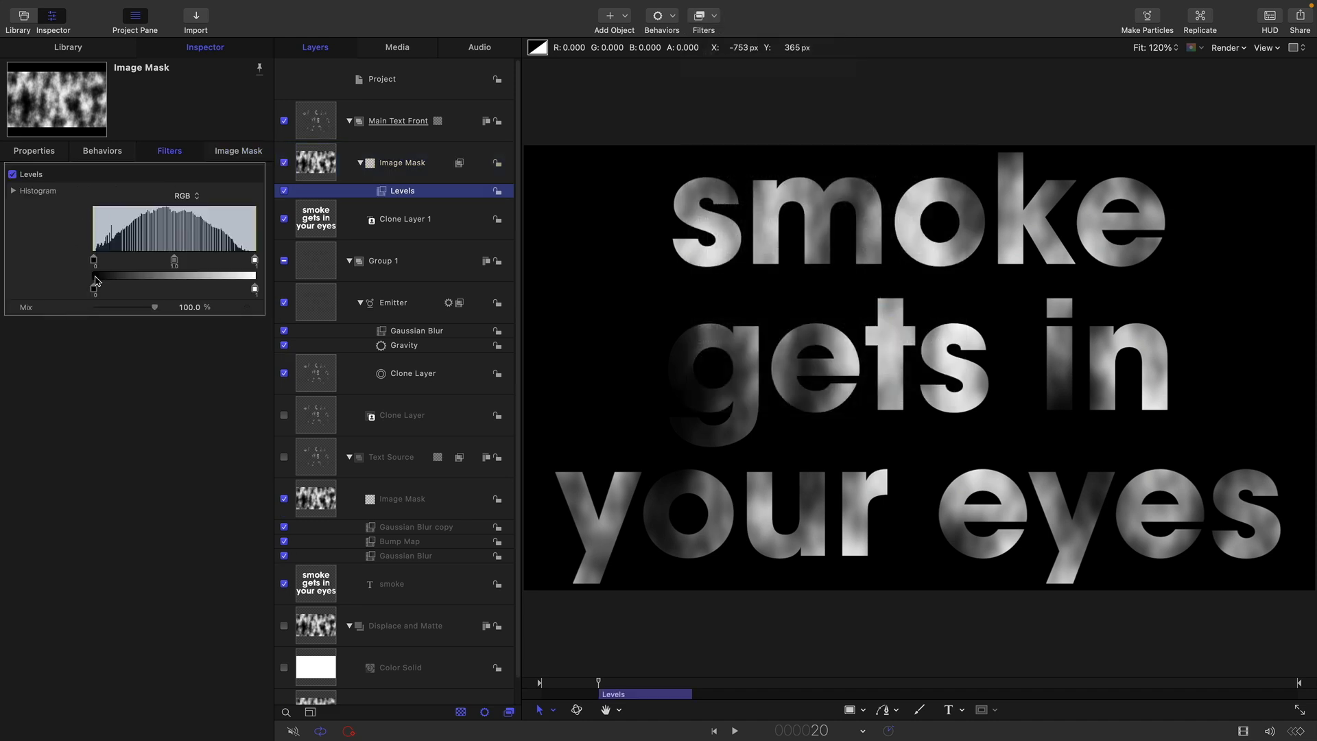
Step: Expand the Levels filter's RGB histogram settings and raise Black Out to 1.0
click(13, 191)
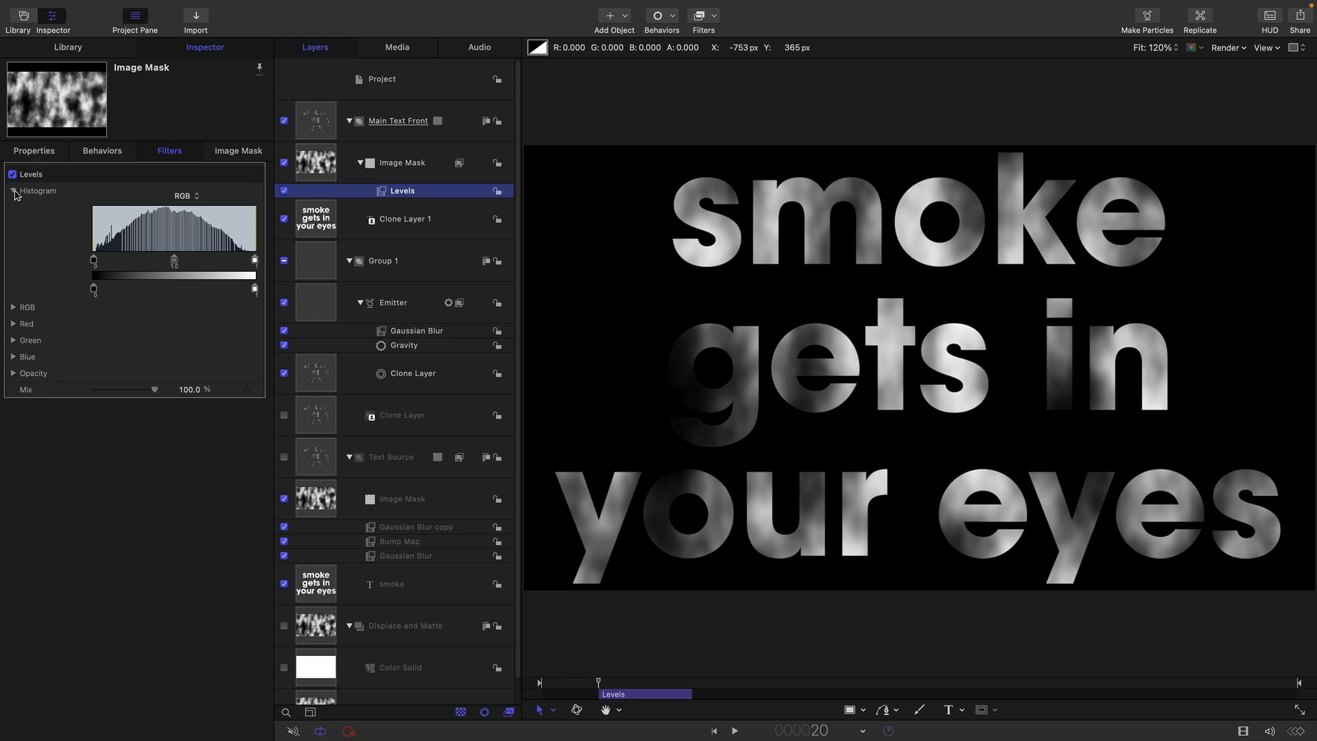
click(13, 308)
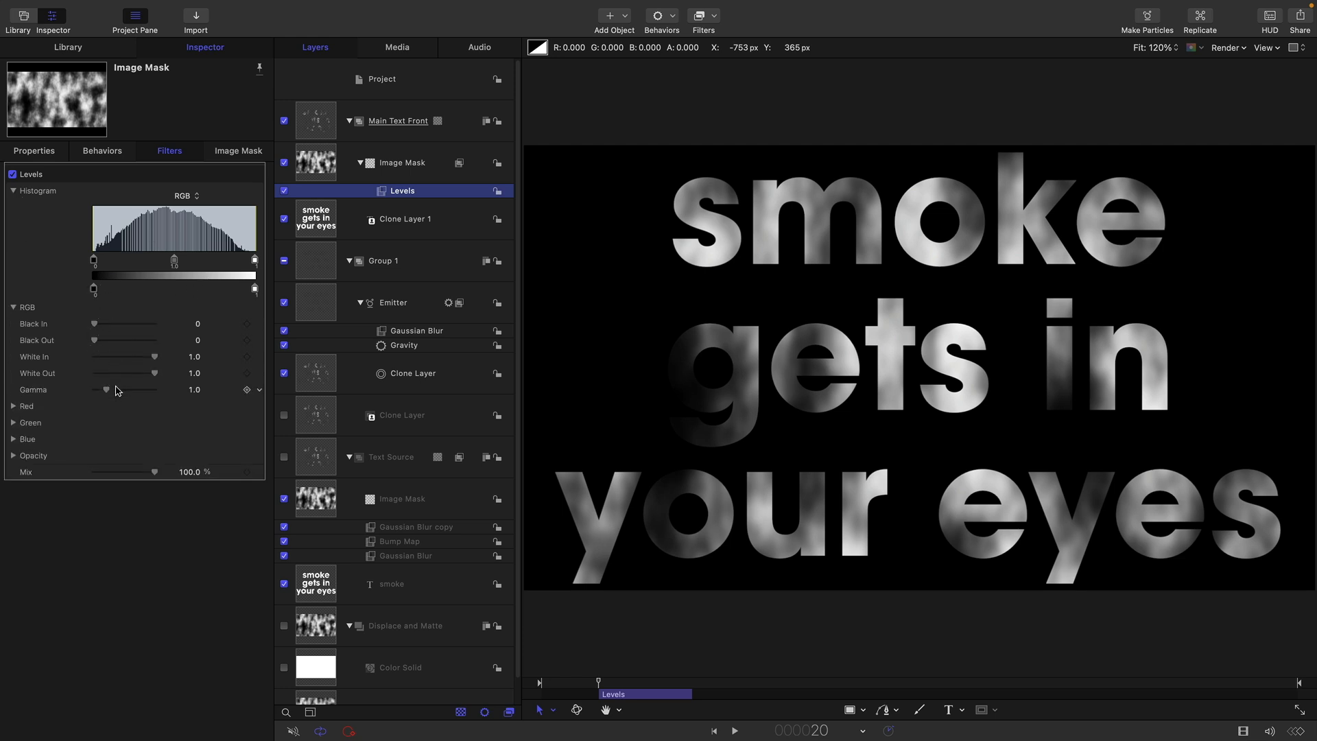
drag(98, 345, 264, 341)
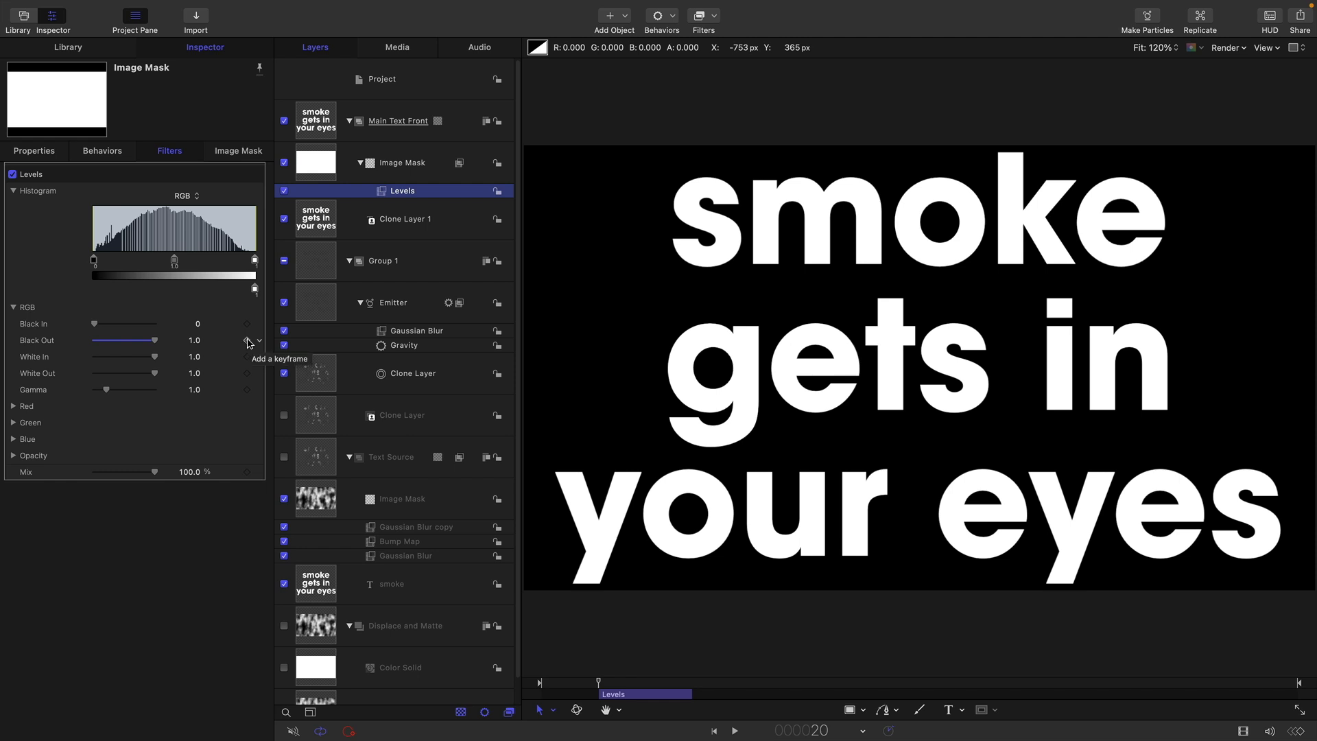
Step: Keyframe the Levels filter's Black Out at 1.0 on frame 20 and lower it to its minimum at frame 30
click(248, 340)
drag(620, 684, 628, 684)
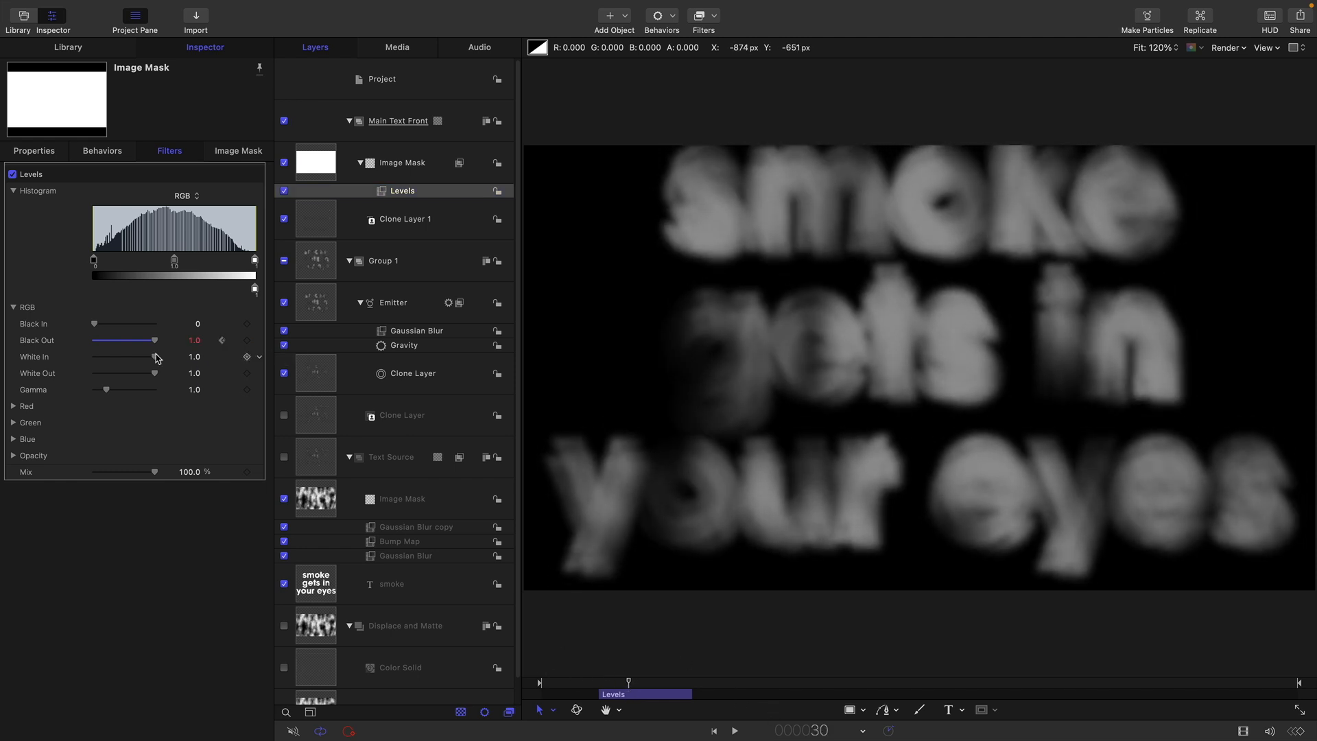
drag(155, 343, 14, 340)
mouse_move(586, 685)
mouse_down()
mouse_move(619, 689)
mouse_move(602, 691)
mouse_up()
Step: Add a Gaussian Blur filter to the Main Text Front group with the playhead at frame 20
click(340, 122)
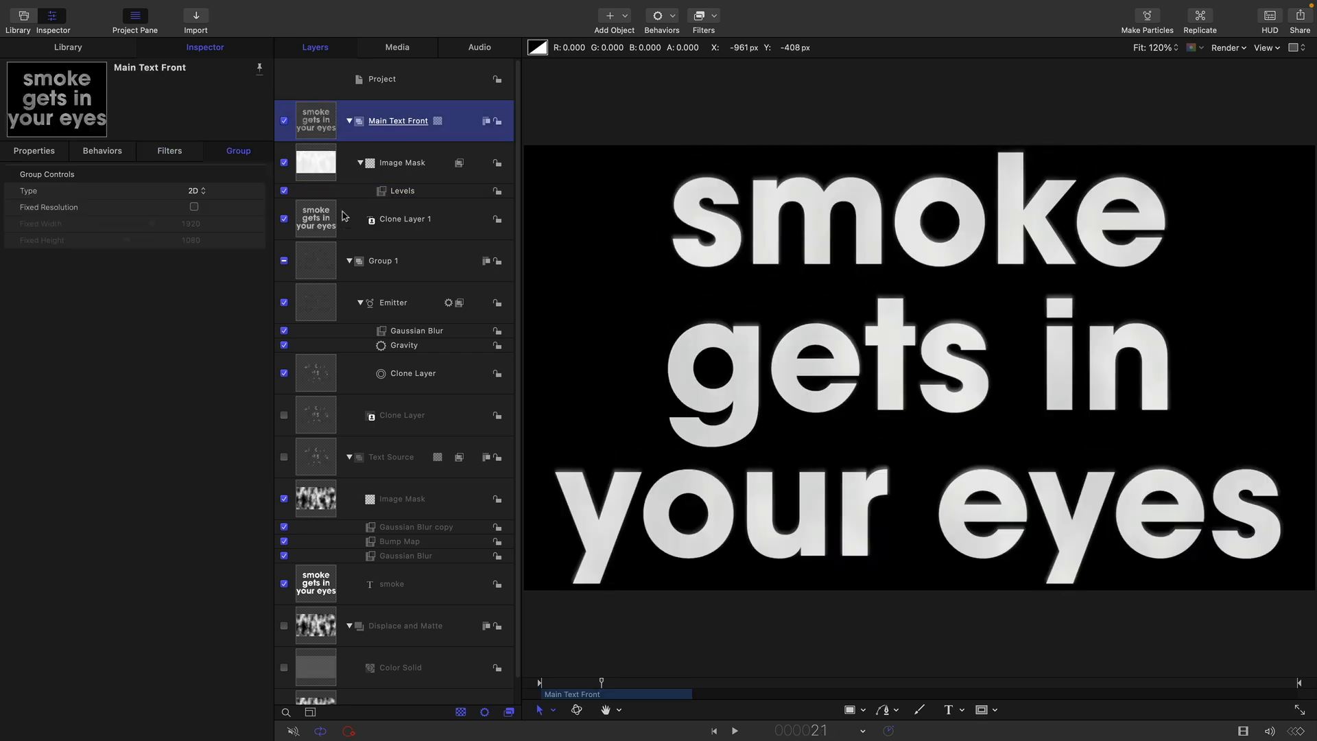
click(603, 690)
drag(603, 689, 600, 691)
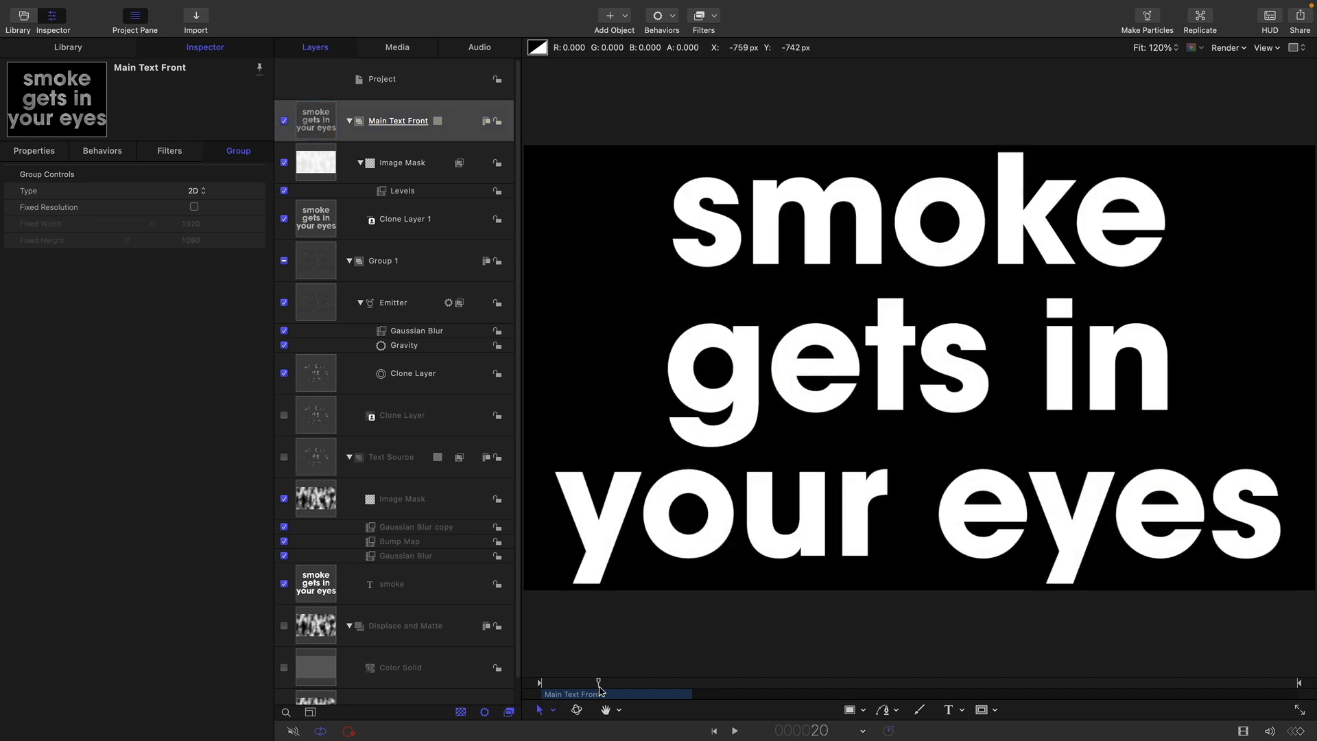
click(714, 20)
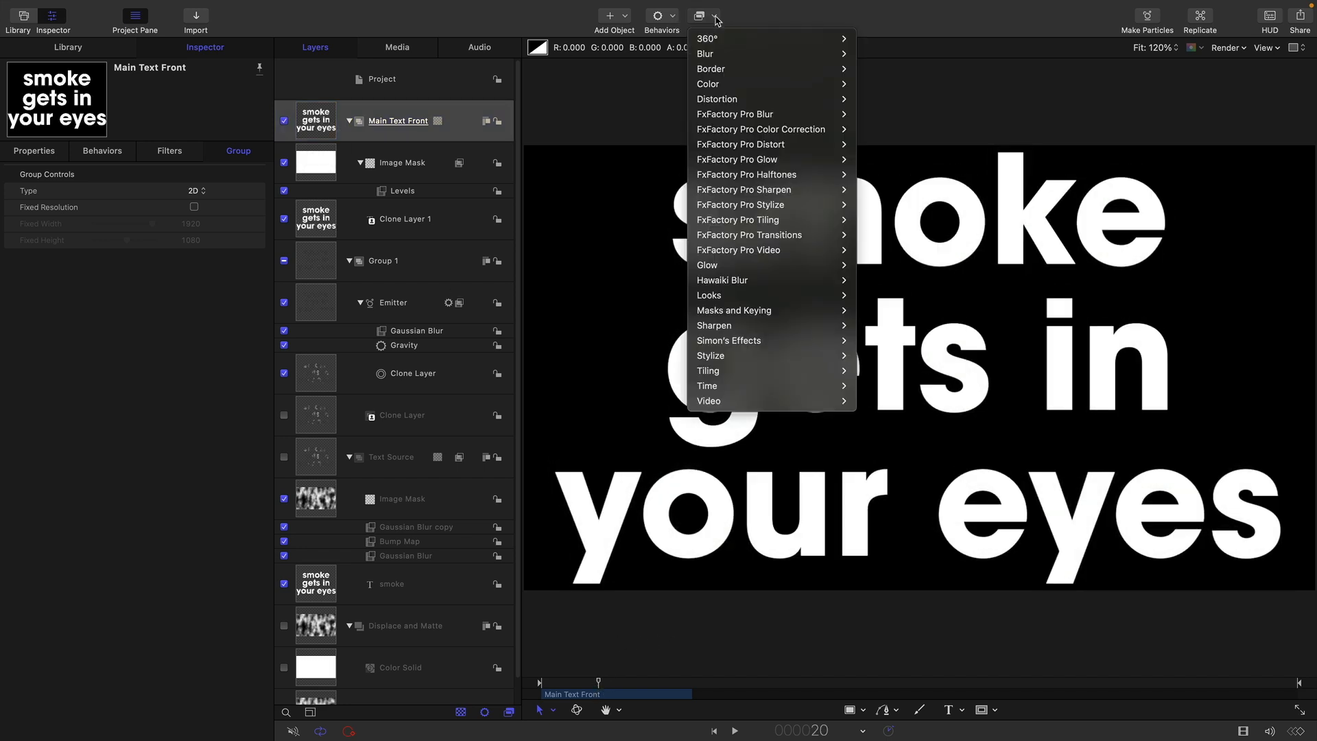
mouse_move(715, 60)
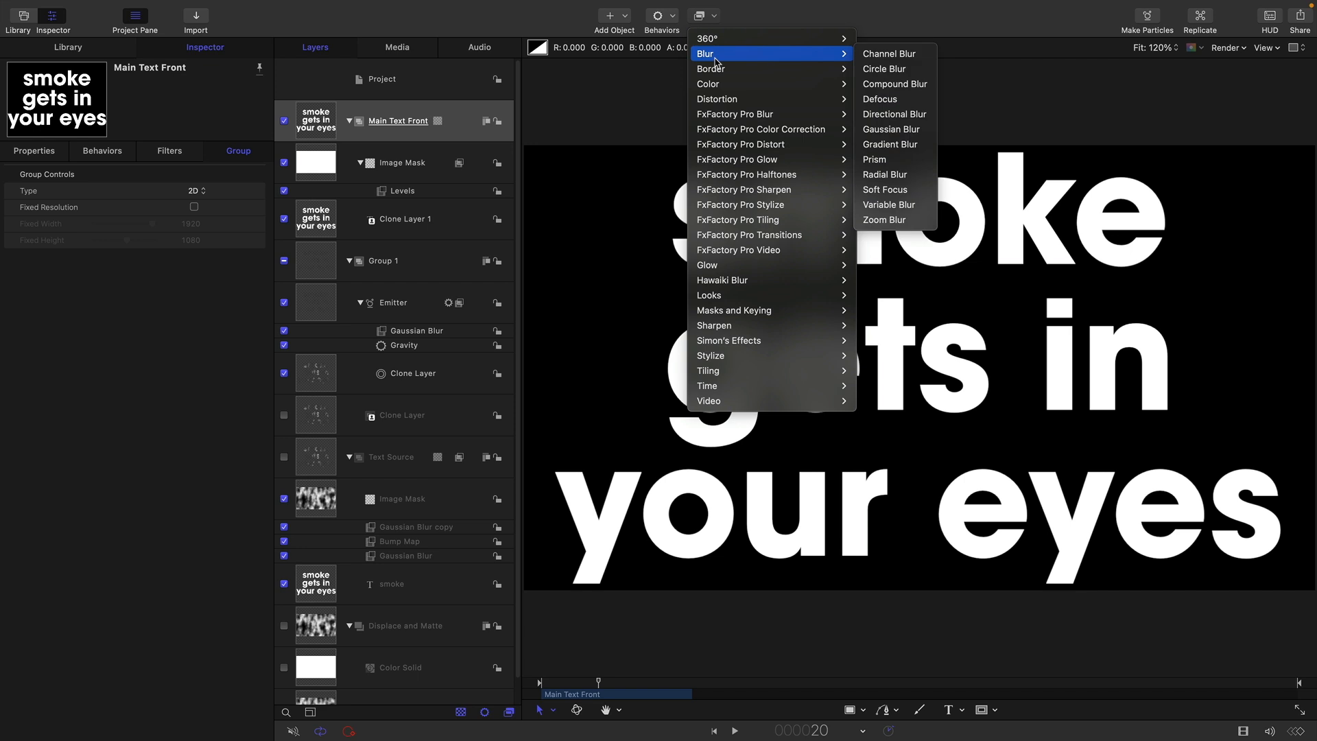
click(888, 129)
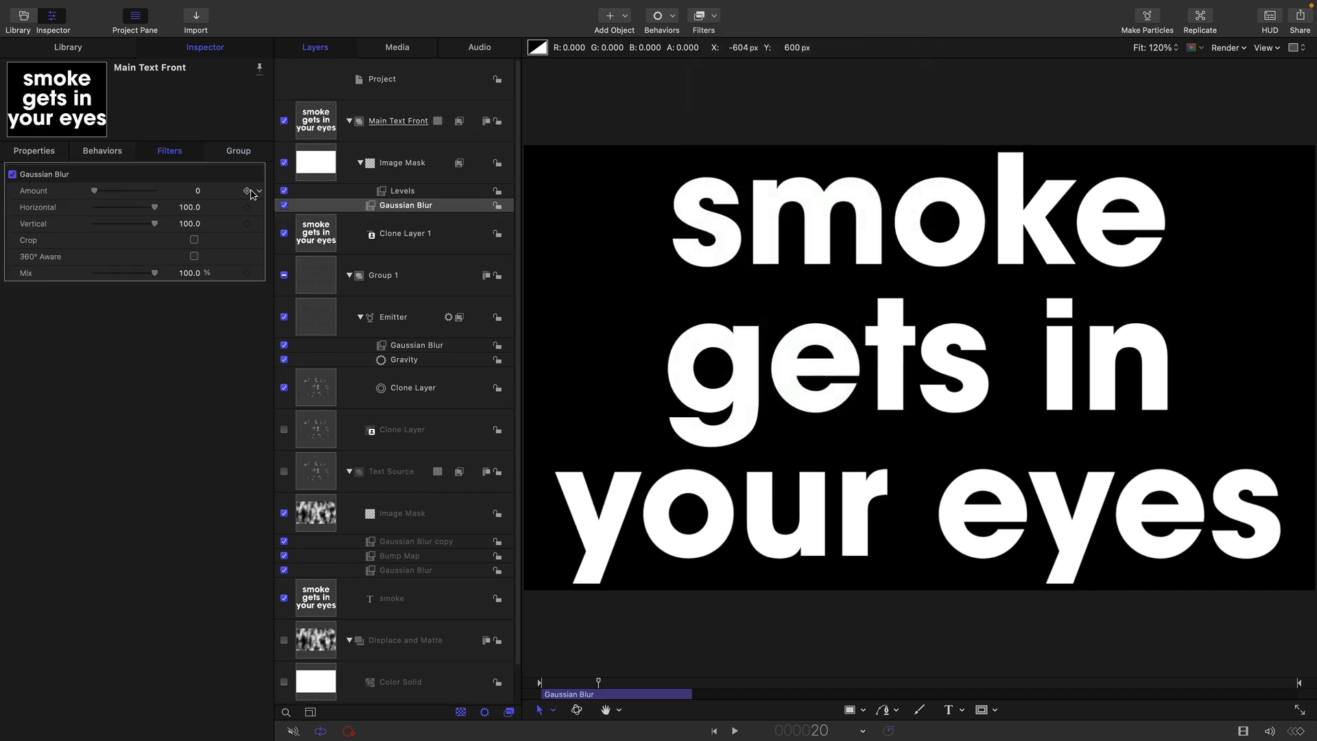
Step: Keyframe the new Gaussian Blur's Amount from 0 at frame 20 to 64 at frame 25
key(Right)
key(Right)
key(Right)
key(Right)
key(Right)
key(Right)
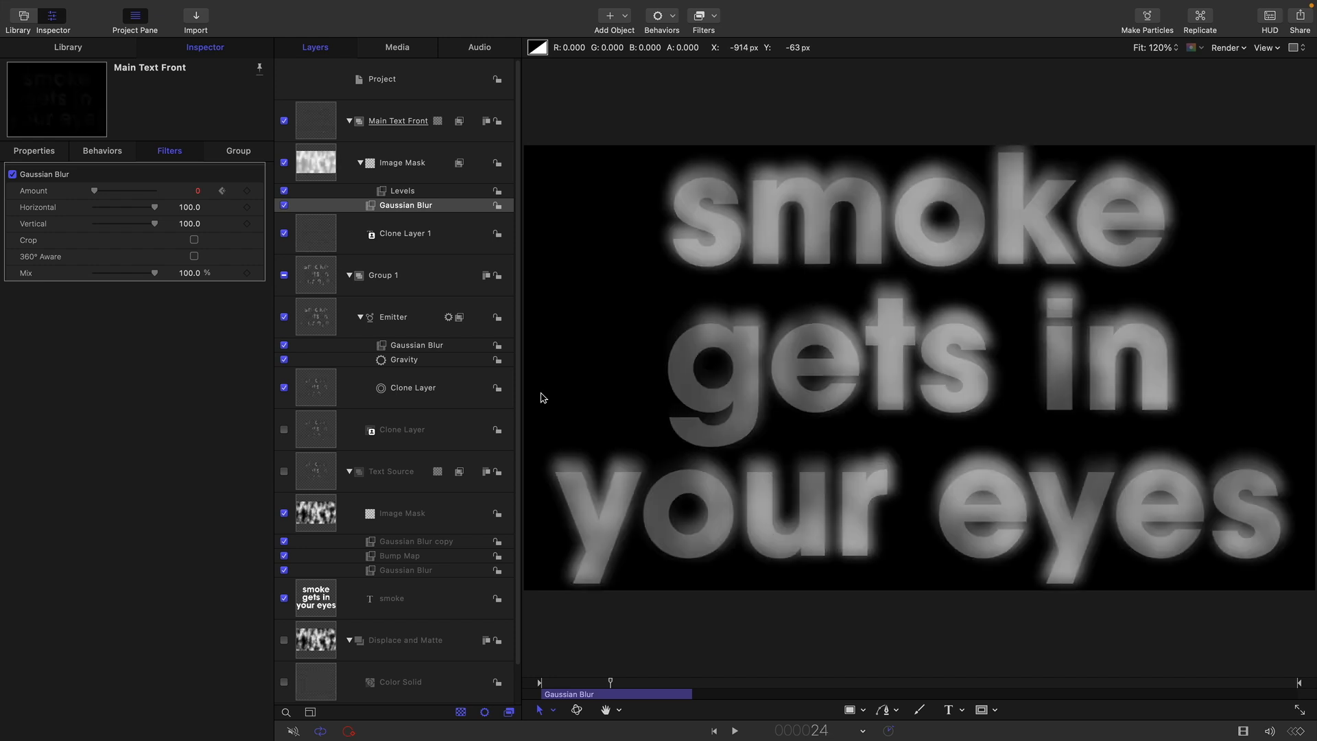
key(Right)
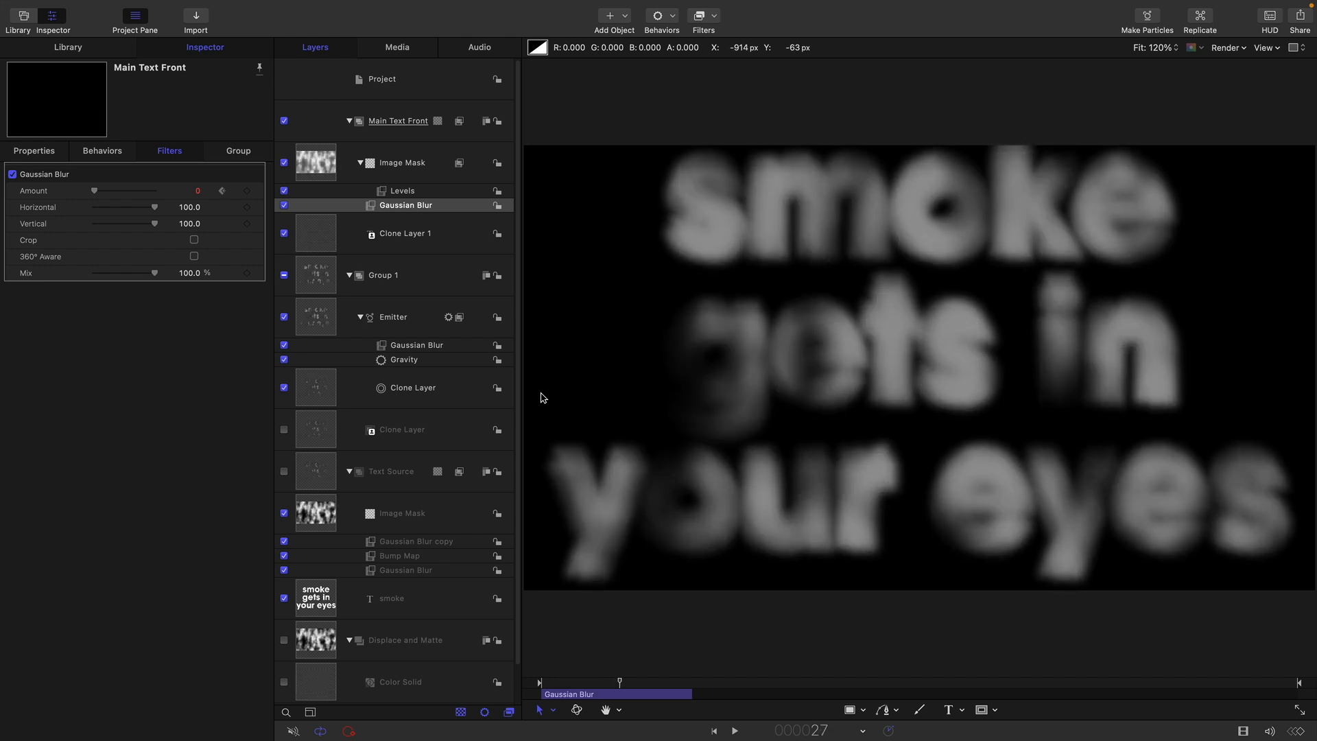
key(Left)
key(Left)
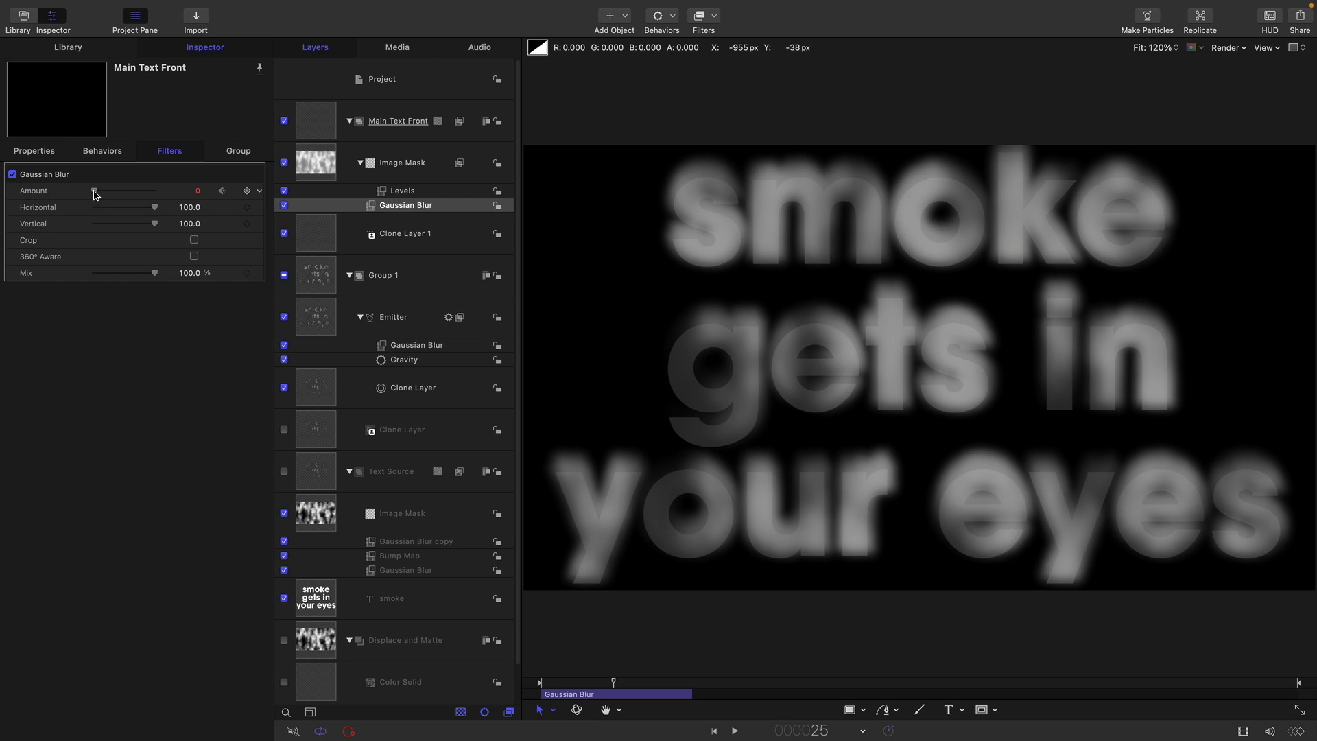
drag(113, 191, 144, 192)
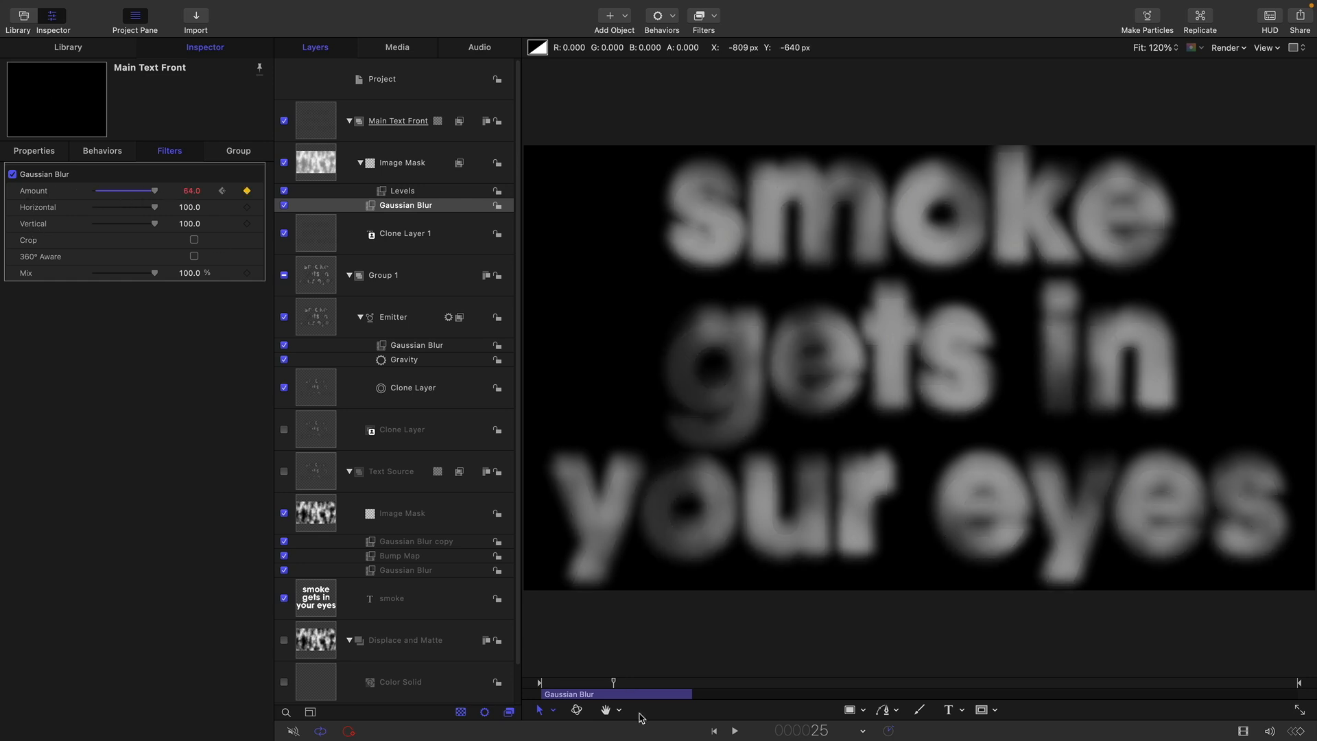
Step: Play the animation from the start to review the blurred dissolve and select the Emitter
drag(619, 688, 398, 672)
key(space)
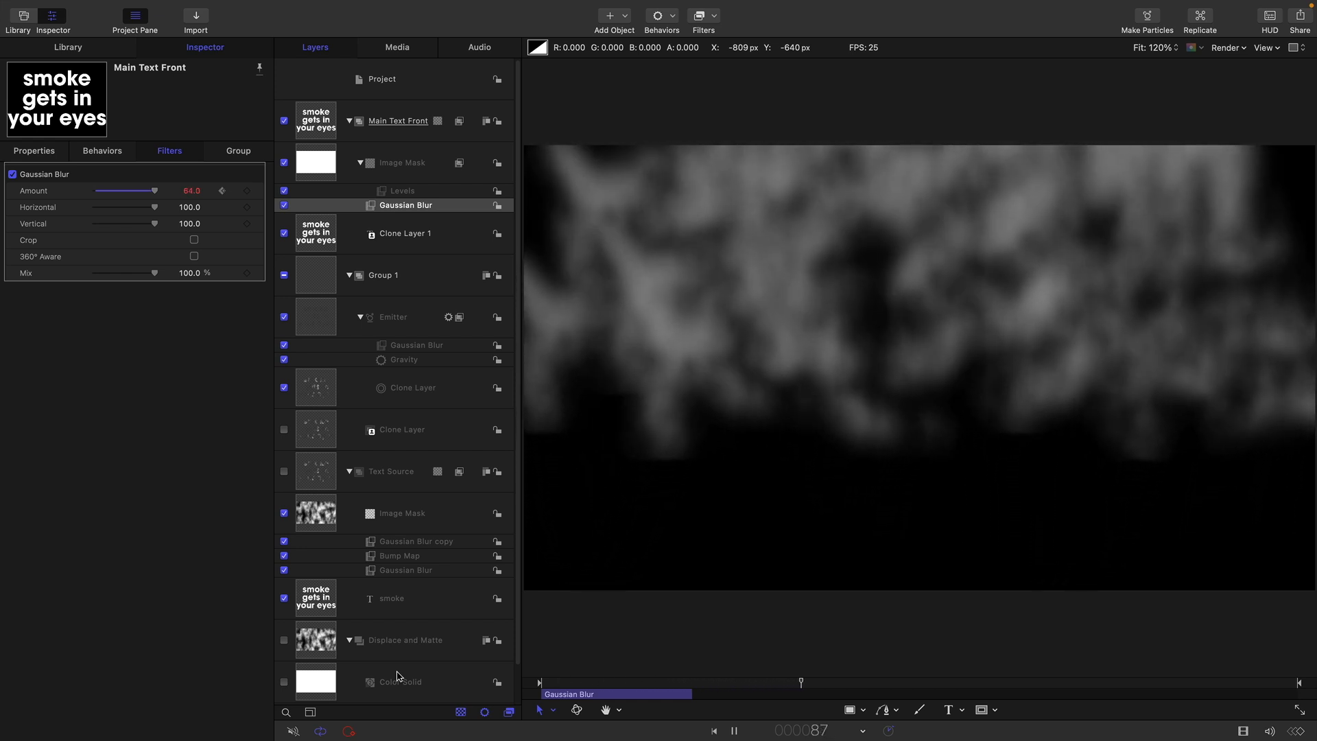
click(317, 302)
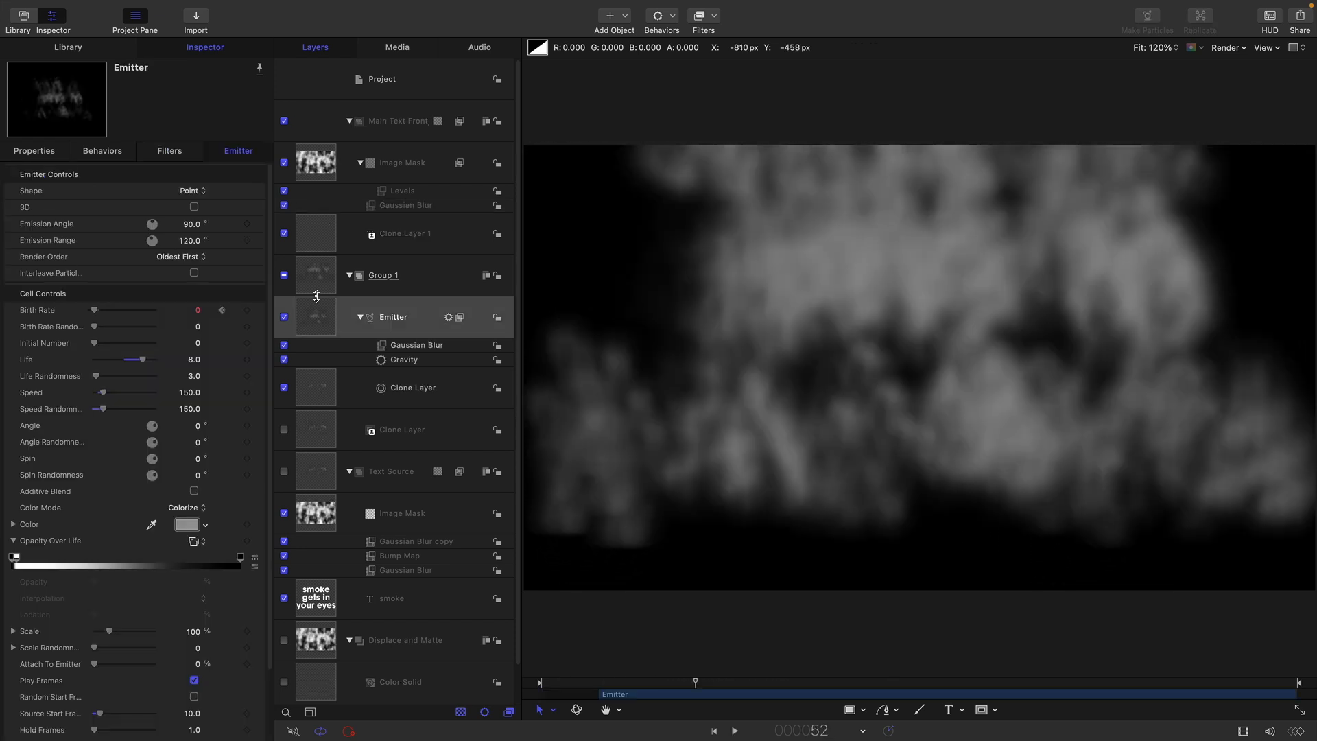
Step: Try a Gaussian Blur with an Amount of 64 on the Text Source image mask and remove it again
scroll(379, 460, down, 2)
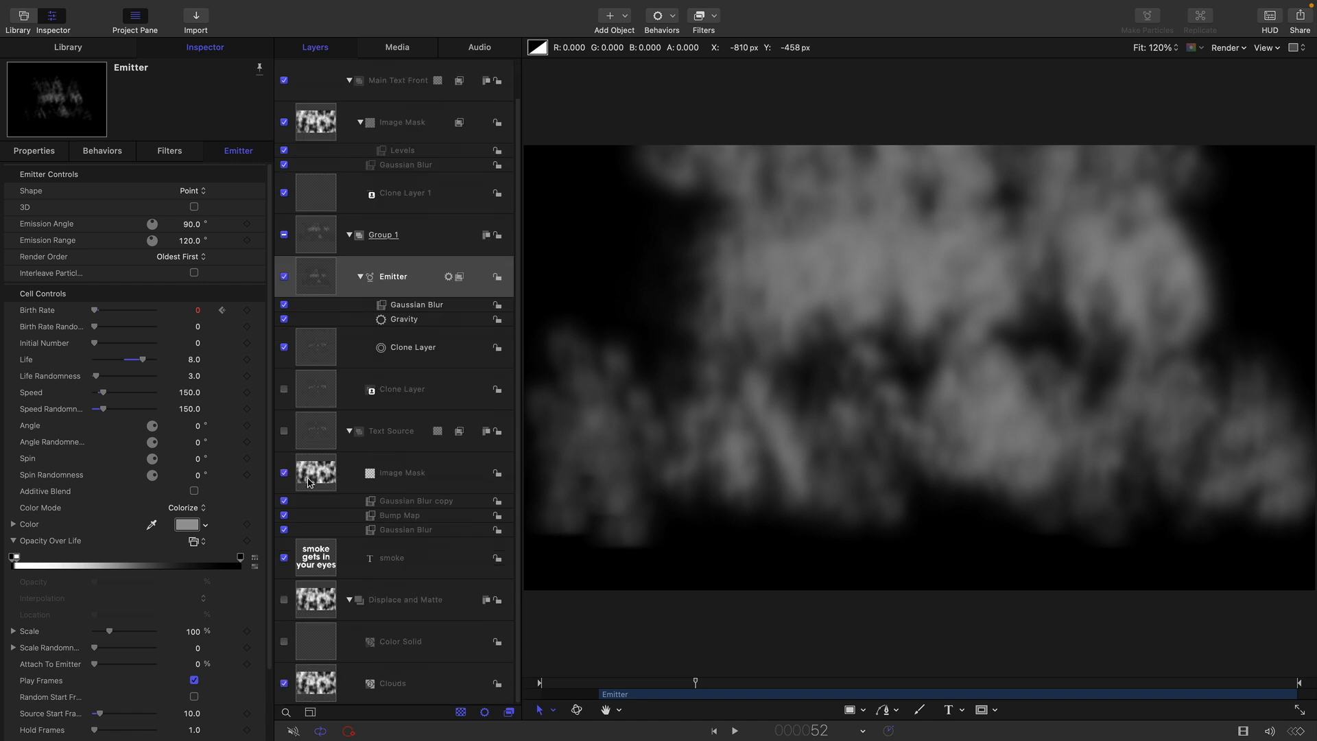
click(325, 471)
click(704, 43)
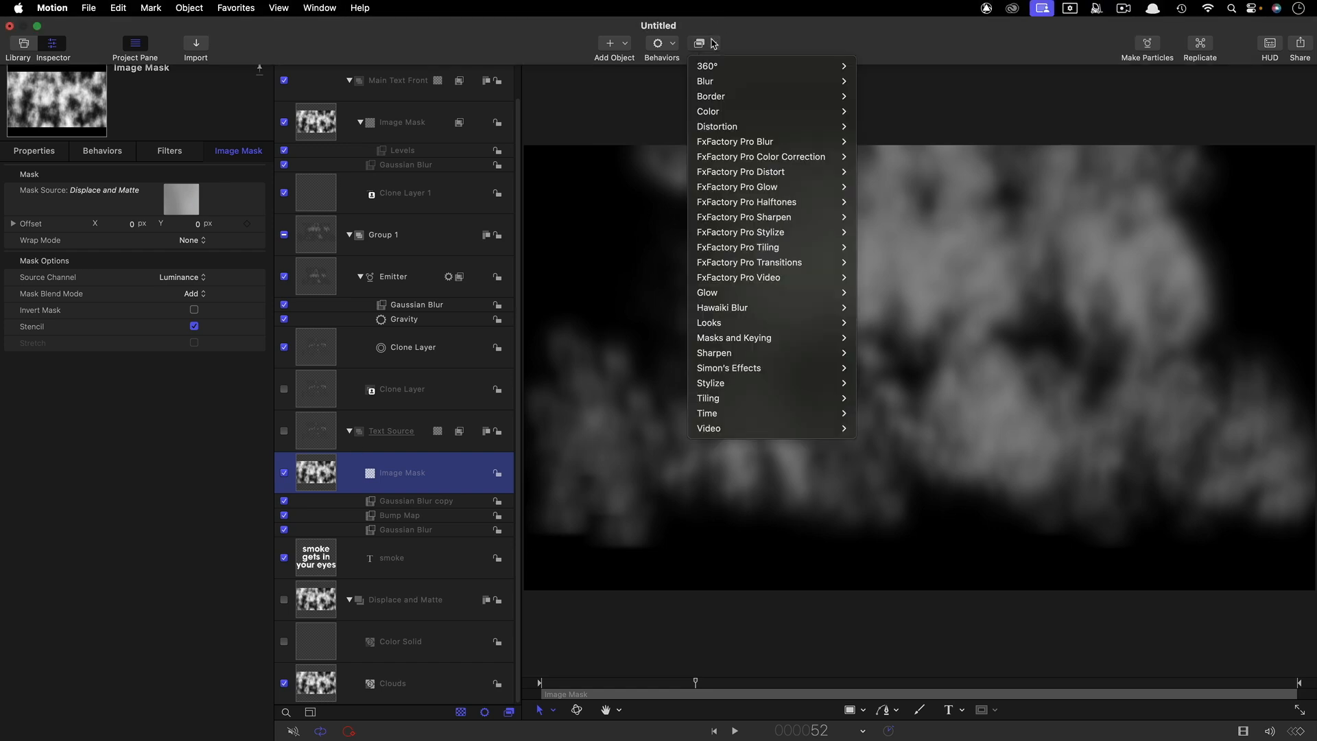
mouse_move(724, 91)
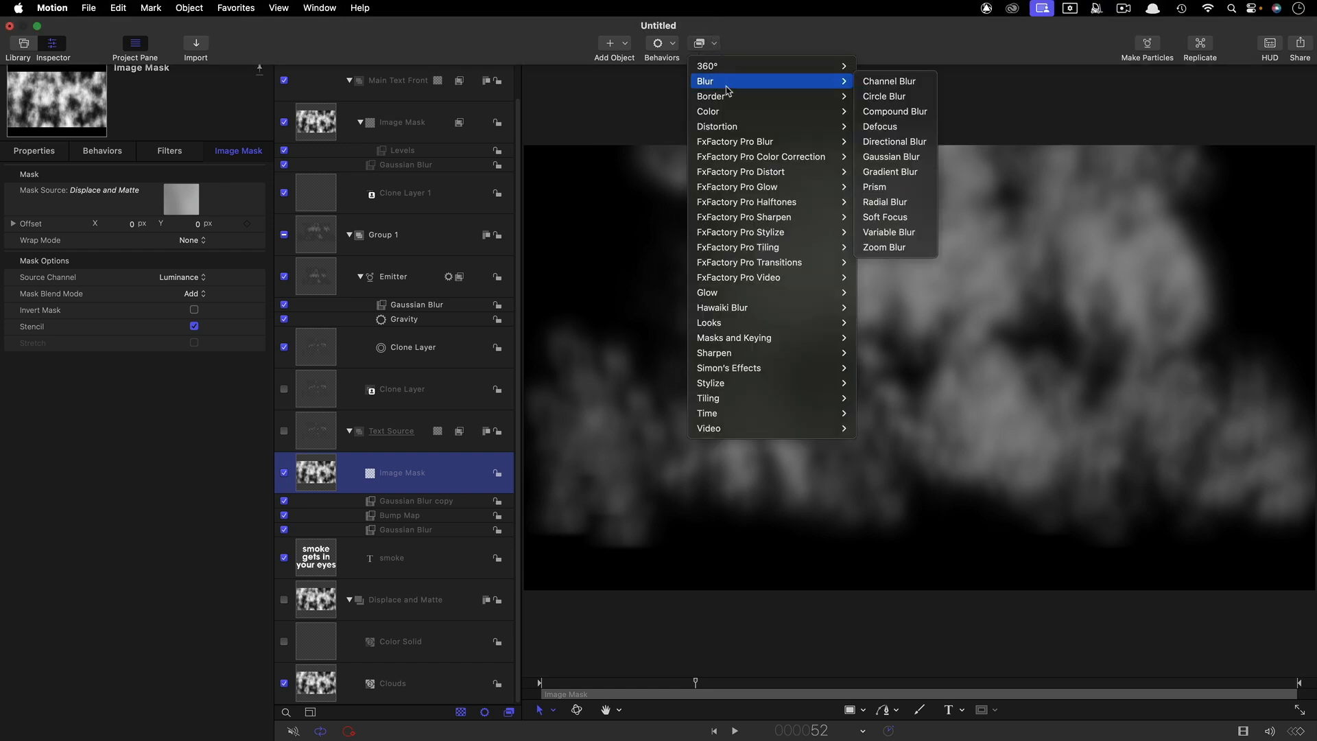
click(913, 161)
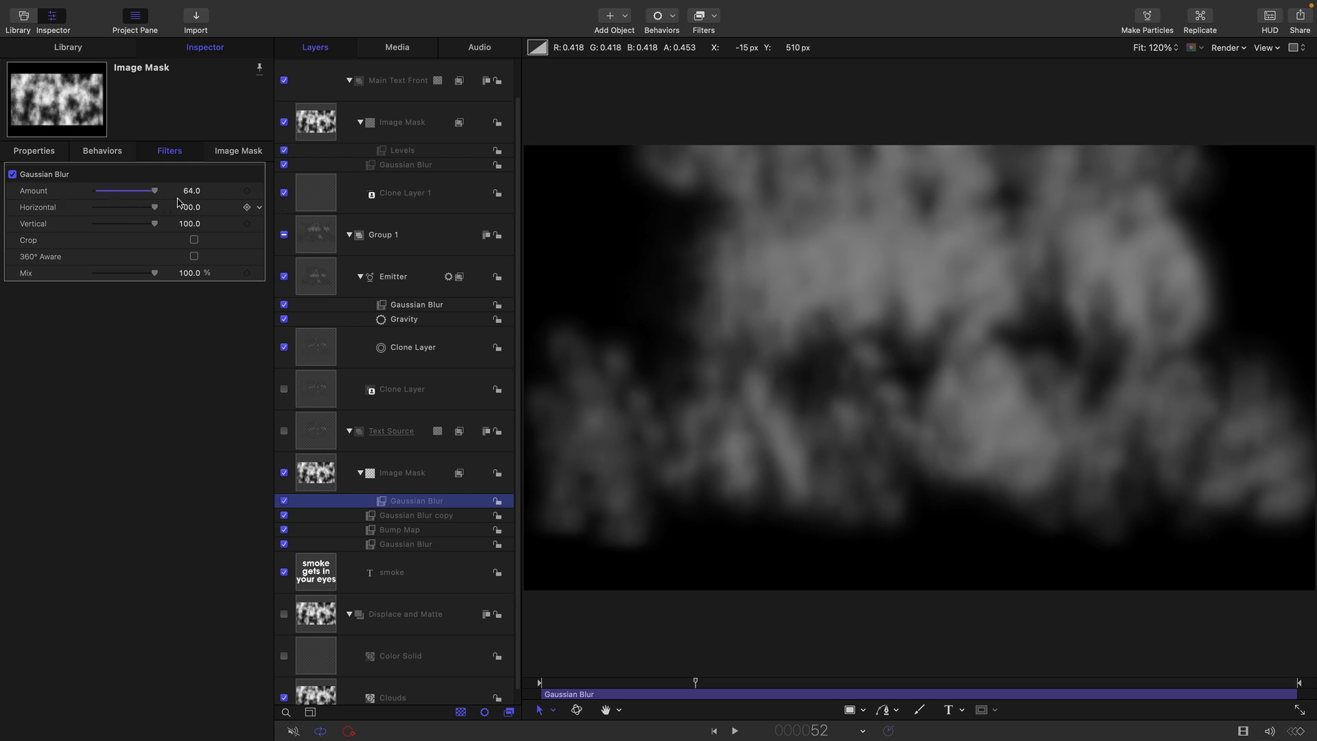
drag(192, 191, 192, 190)
right_click(395, 504)
click(435, 529)
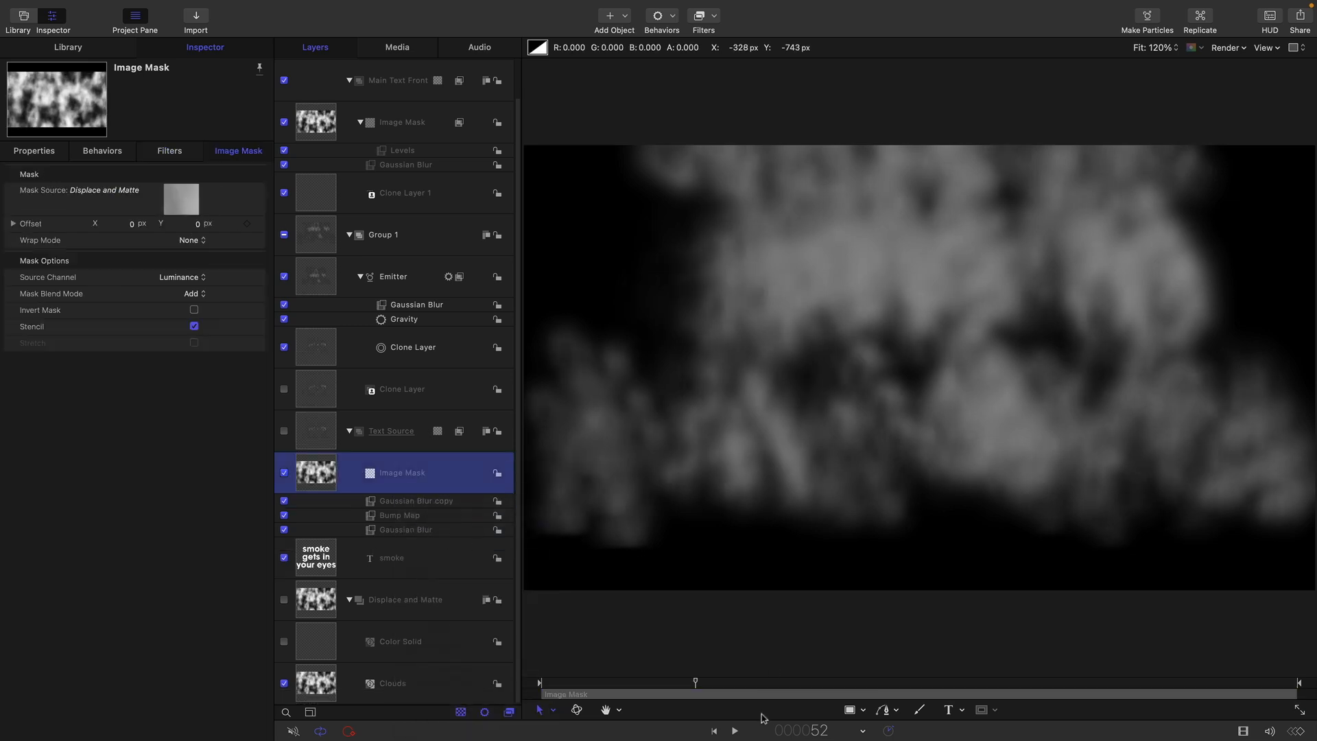
mouse_move(712, 689)
mouse_down()
mouse_move(664, 685)
mouse_move(688, 685)
mouse_move(610, 708)
mouse_move(696, 709)
mouse_up()
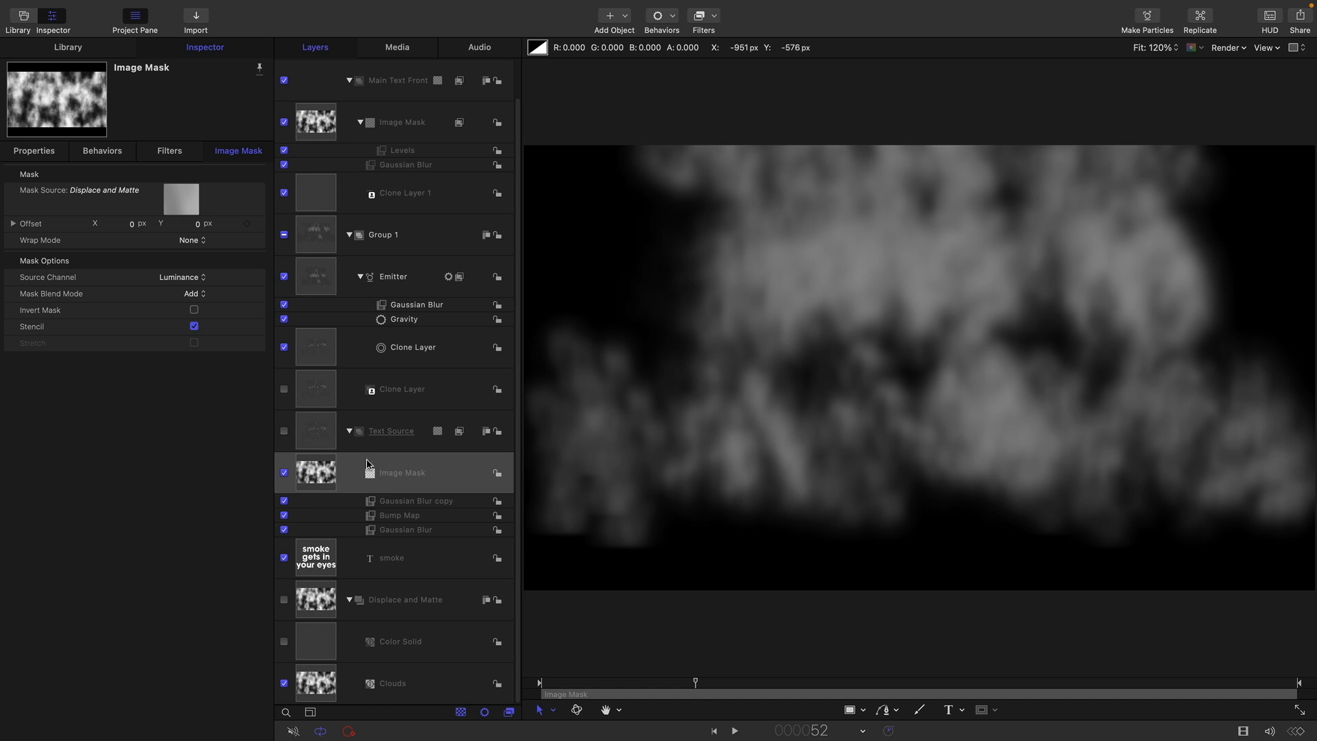
Step: Add an Underwater distortion filter to the Text Source group and set its Speed to 0
click(341, 431)
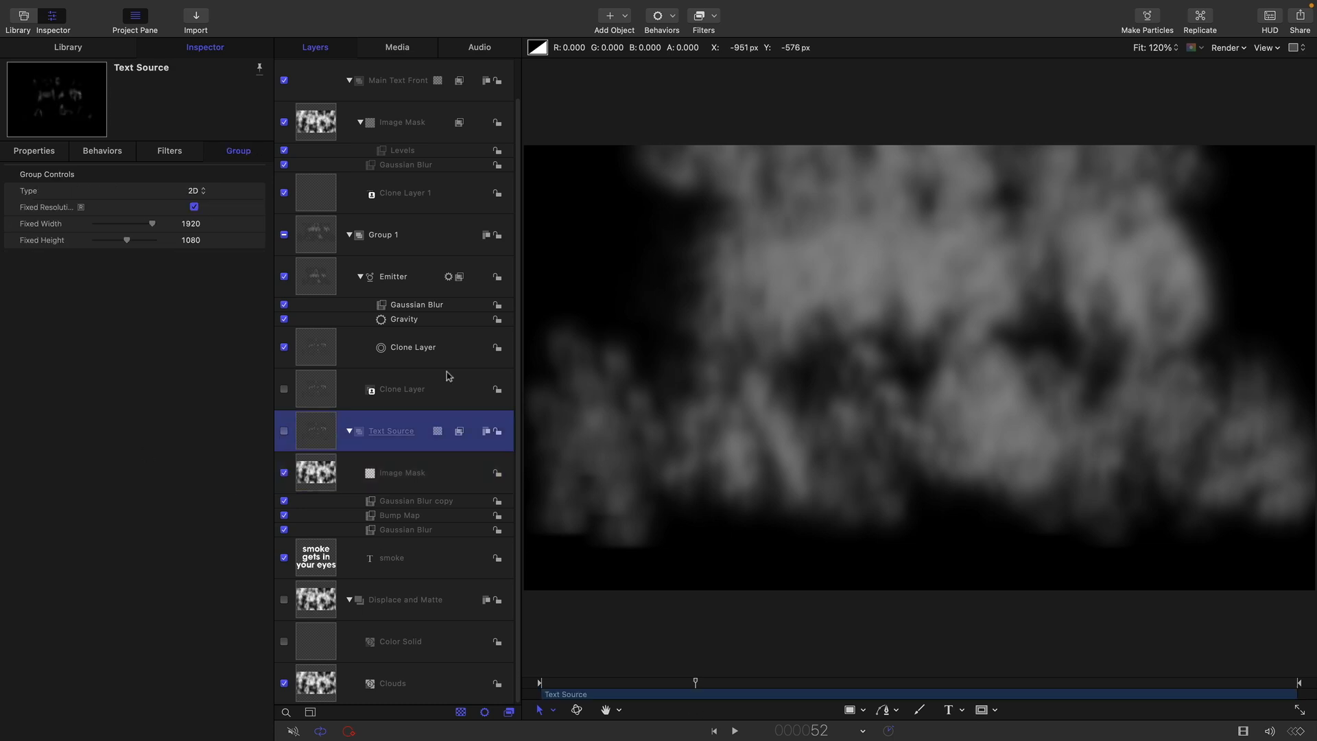
click(712, 21)
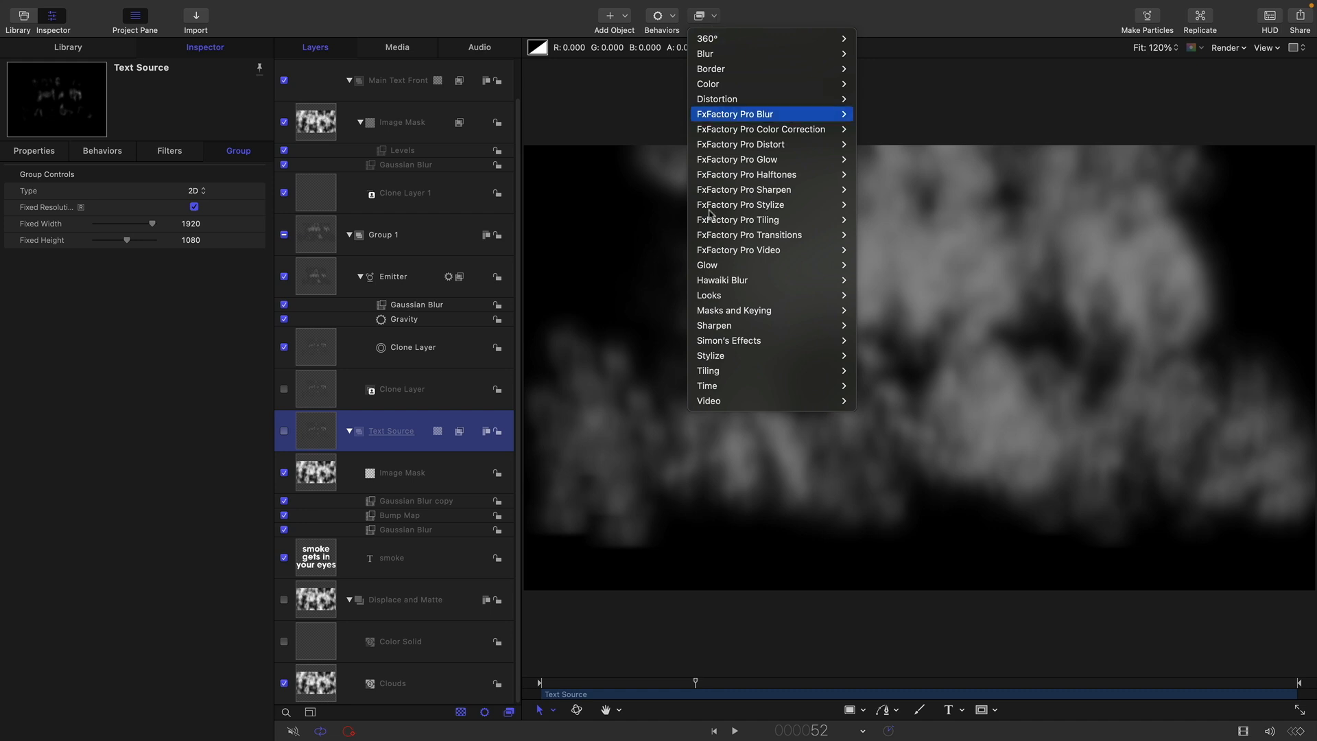
mouse_move(755, 100)
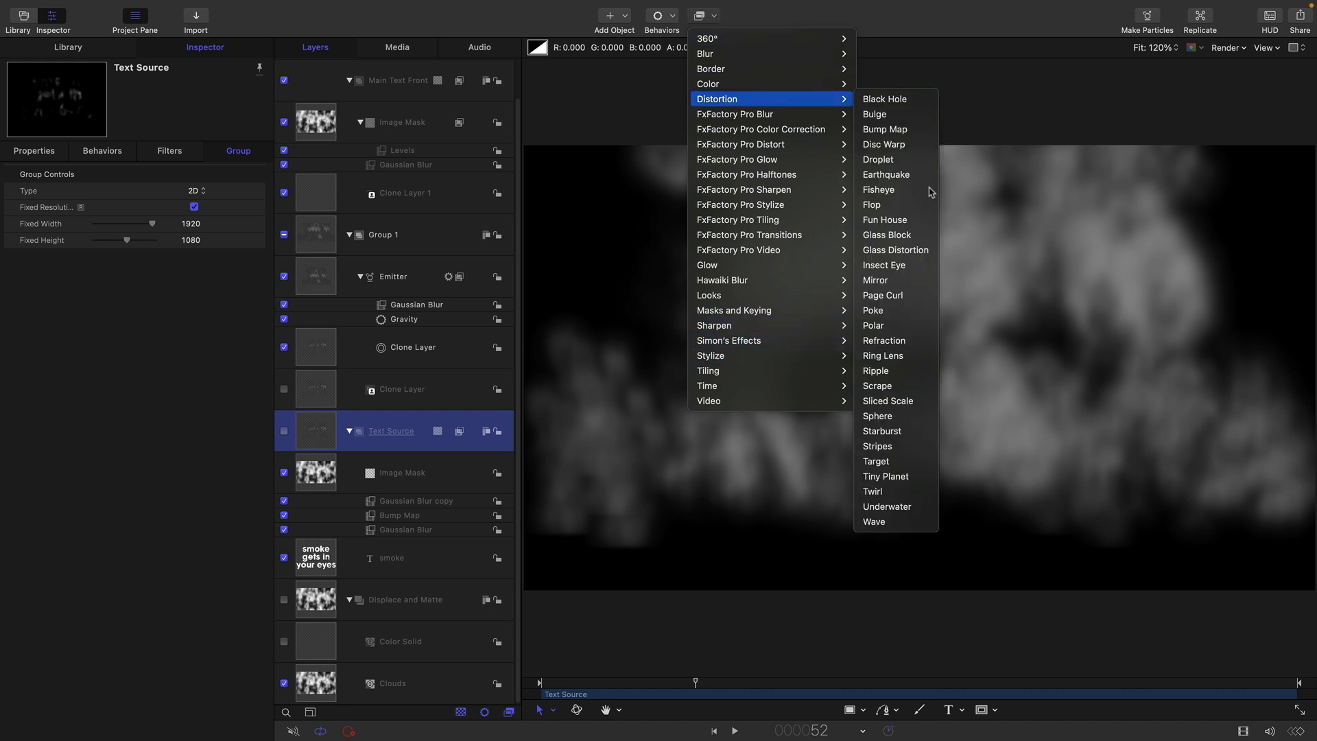
click(887, 507)
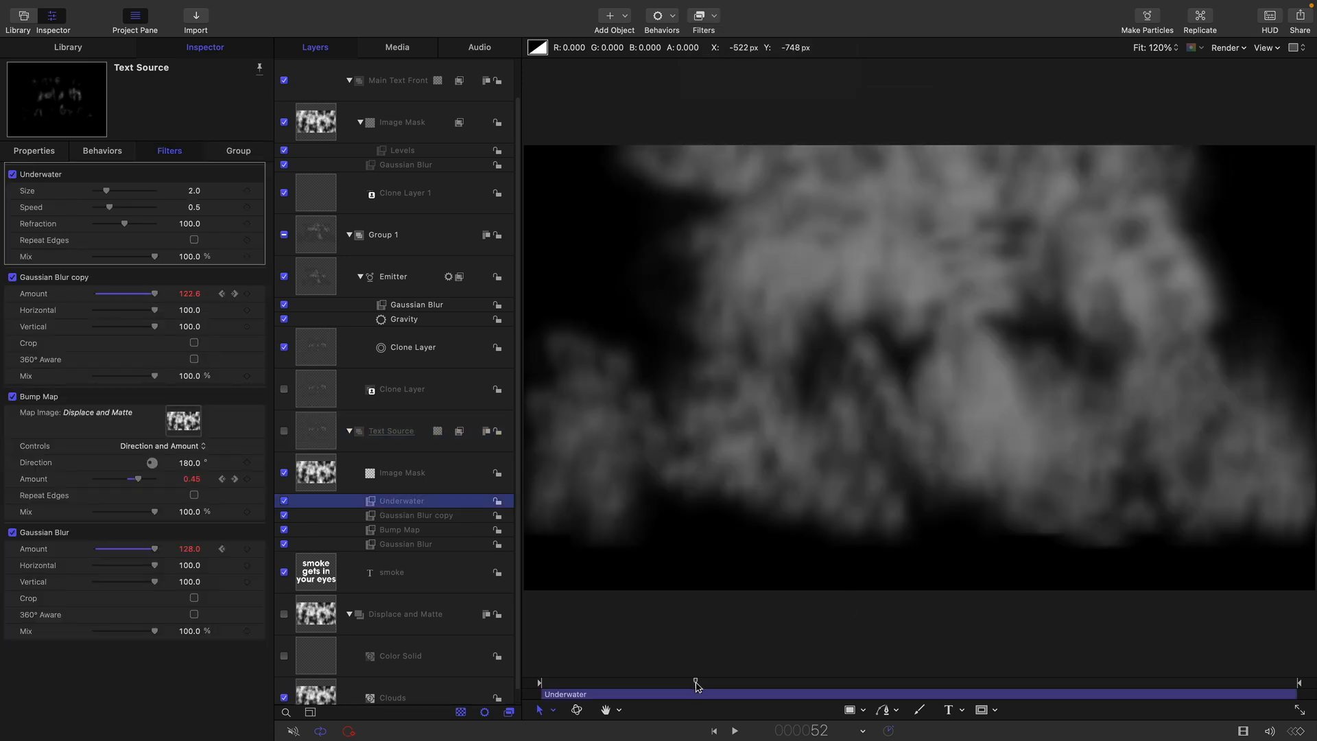
drag(695, 682, 762, 680)
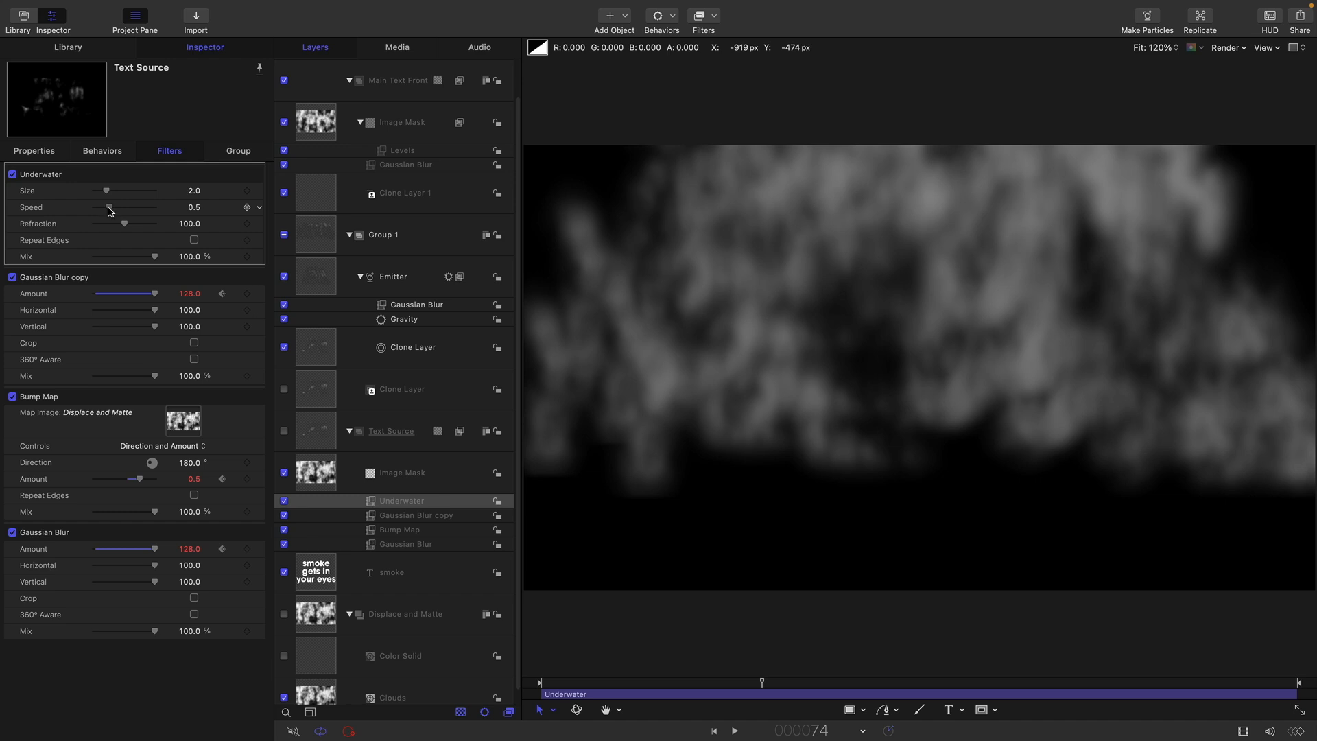
drag(109, 209, 78, 213)
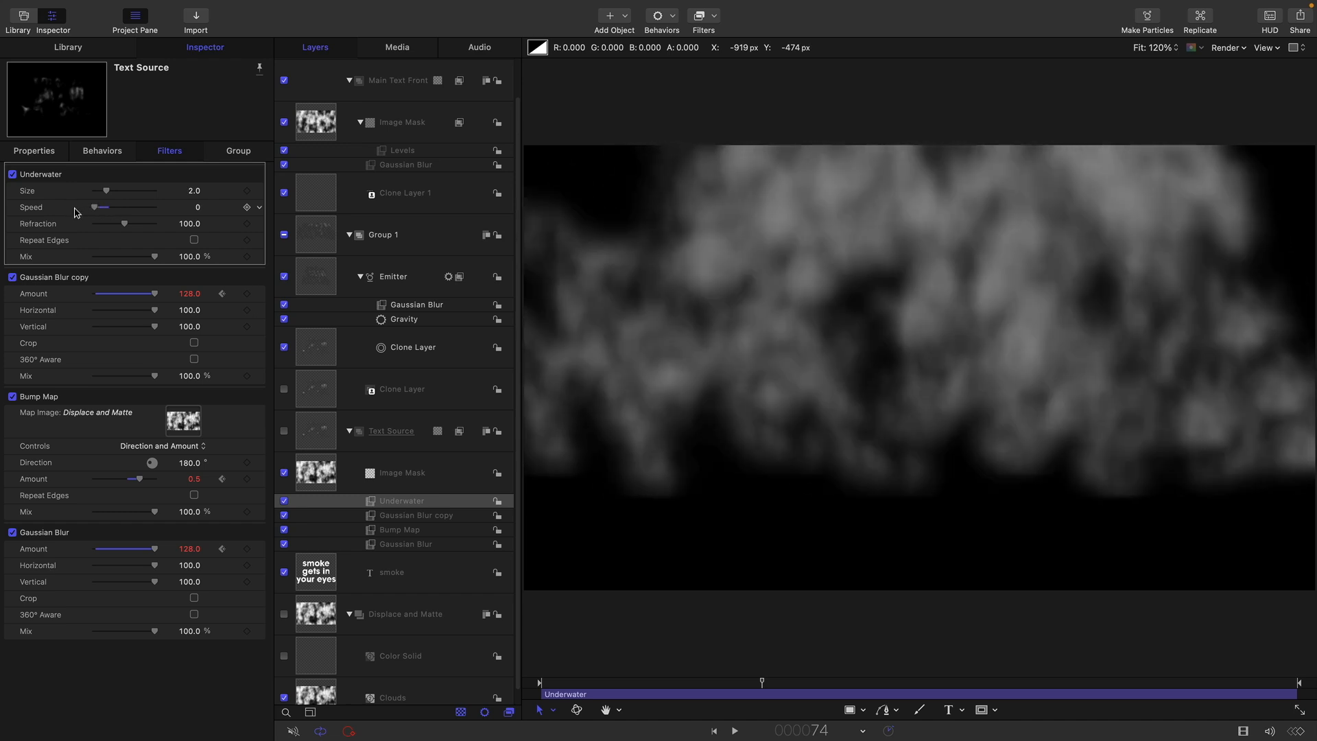
Step: Compare the smoke with the Underwater filter disabled and re-enabled, and check an earlier frame
click(13, 175)
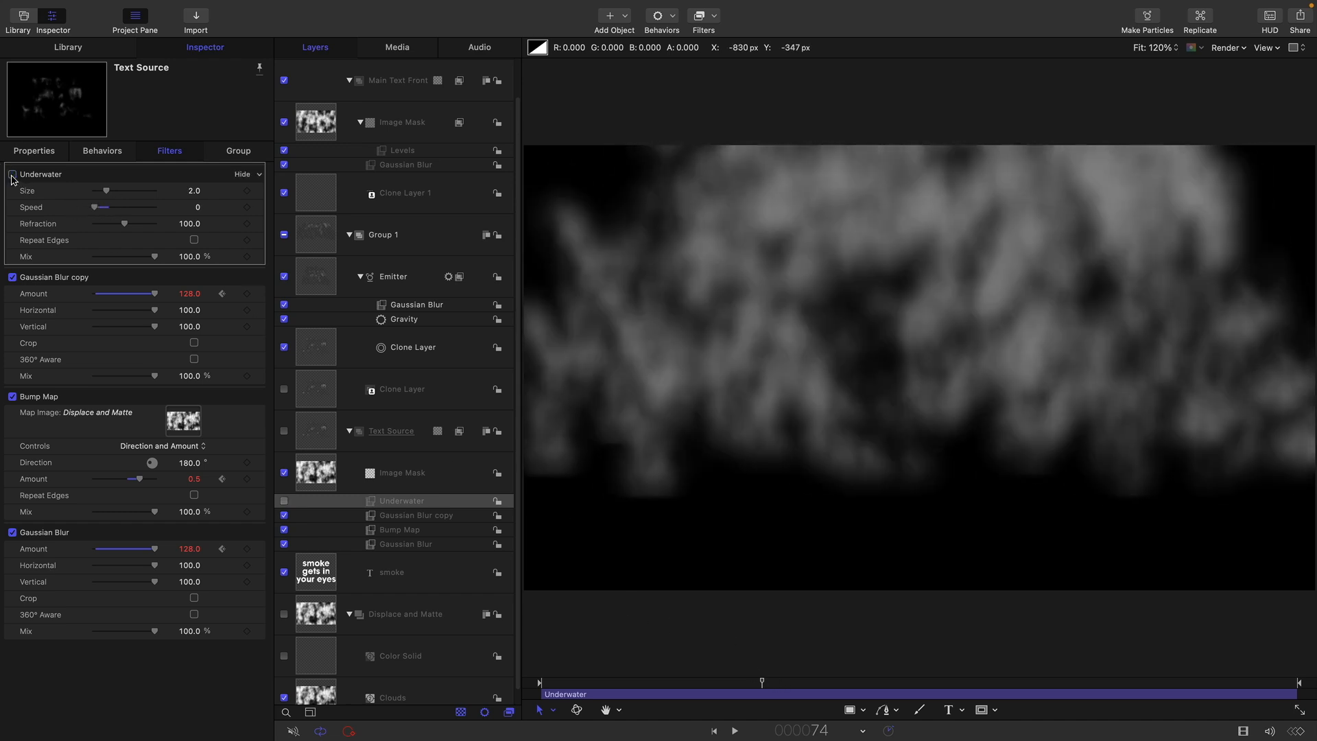
click(12, 175)
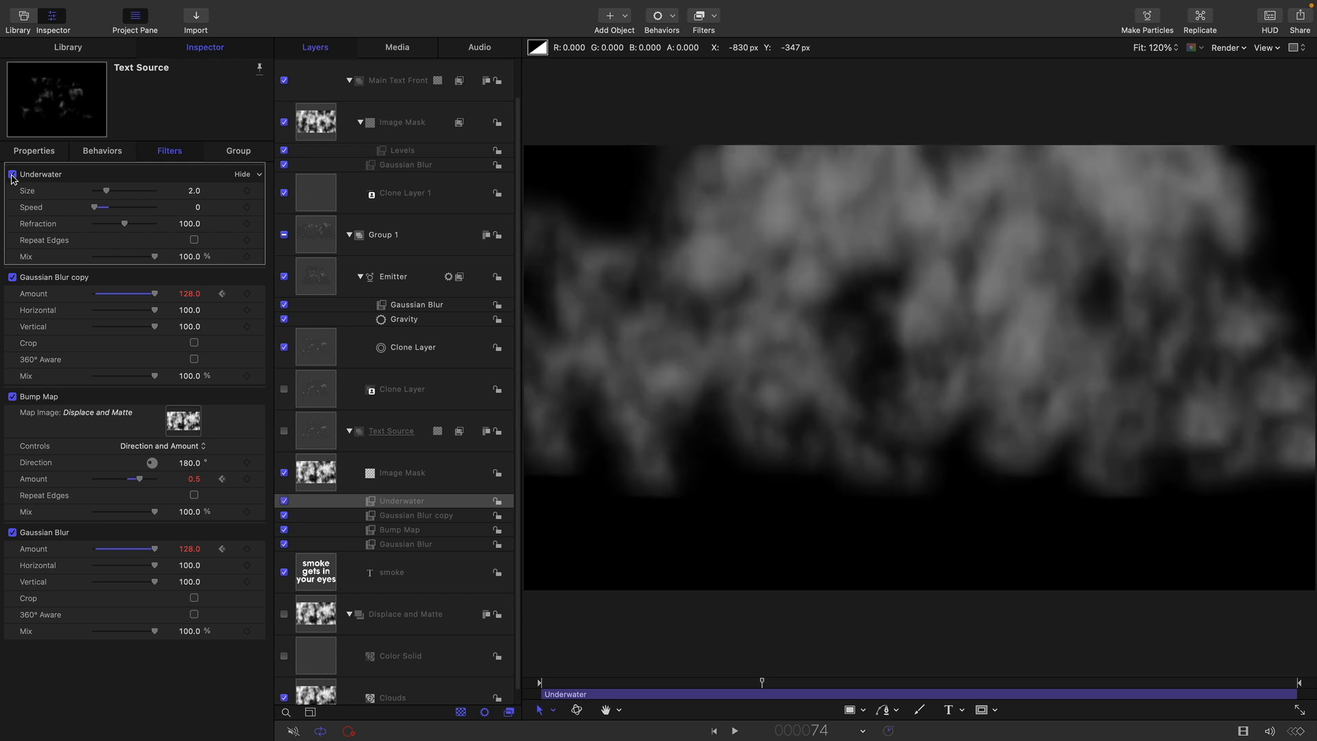
click(719, 689)
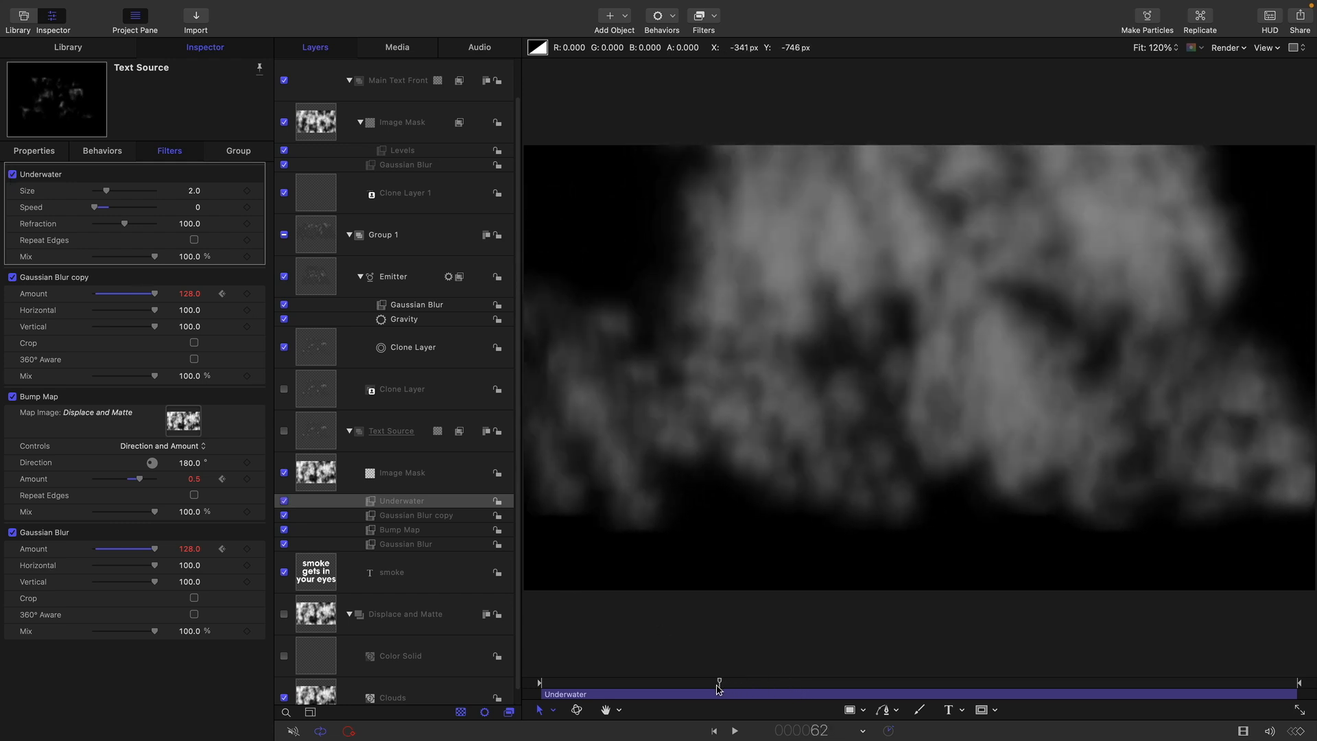
Step: Keyframe the Underwater filter's Refraction from 0 at frame 20 to 117 at frame 30
drag(719, 688, 599, 690)
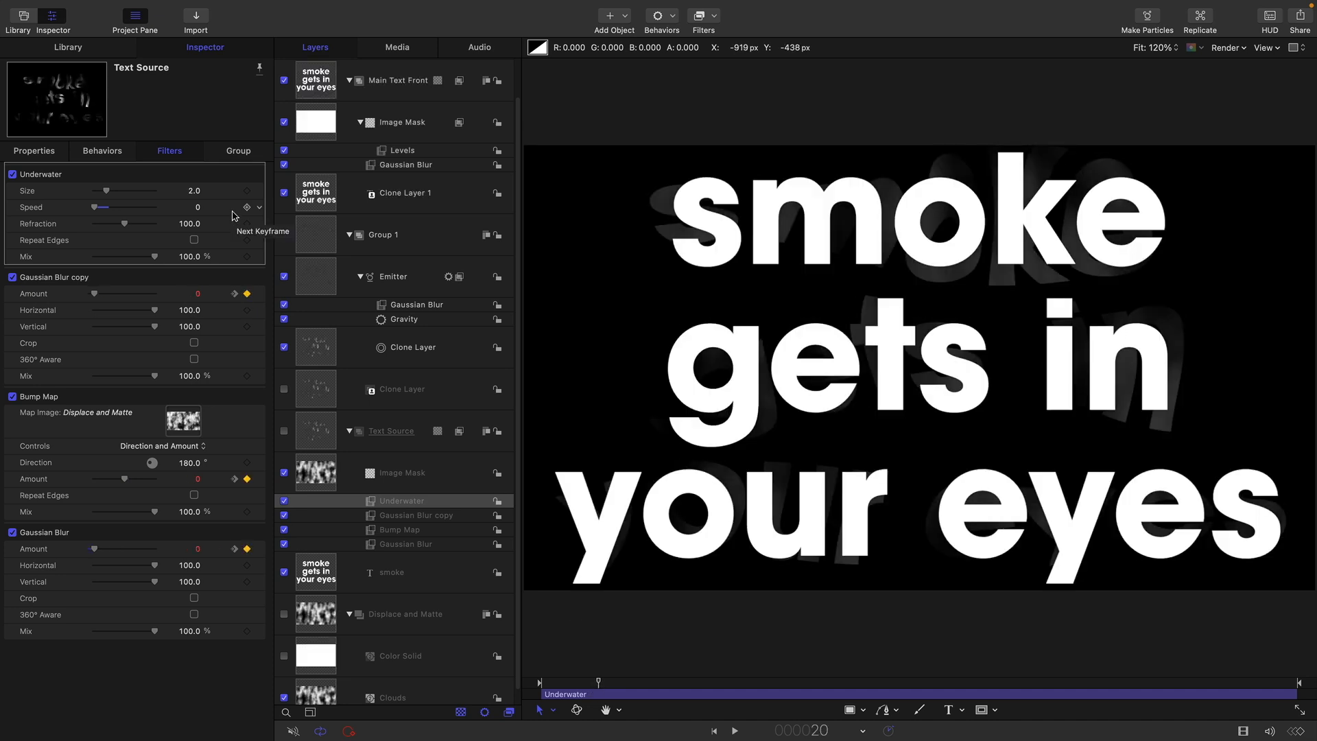
drag(123, 225, 72, 229)
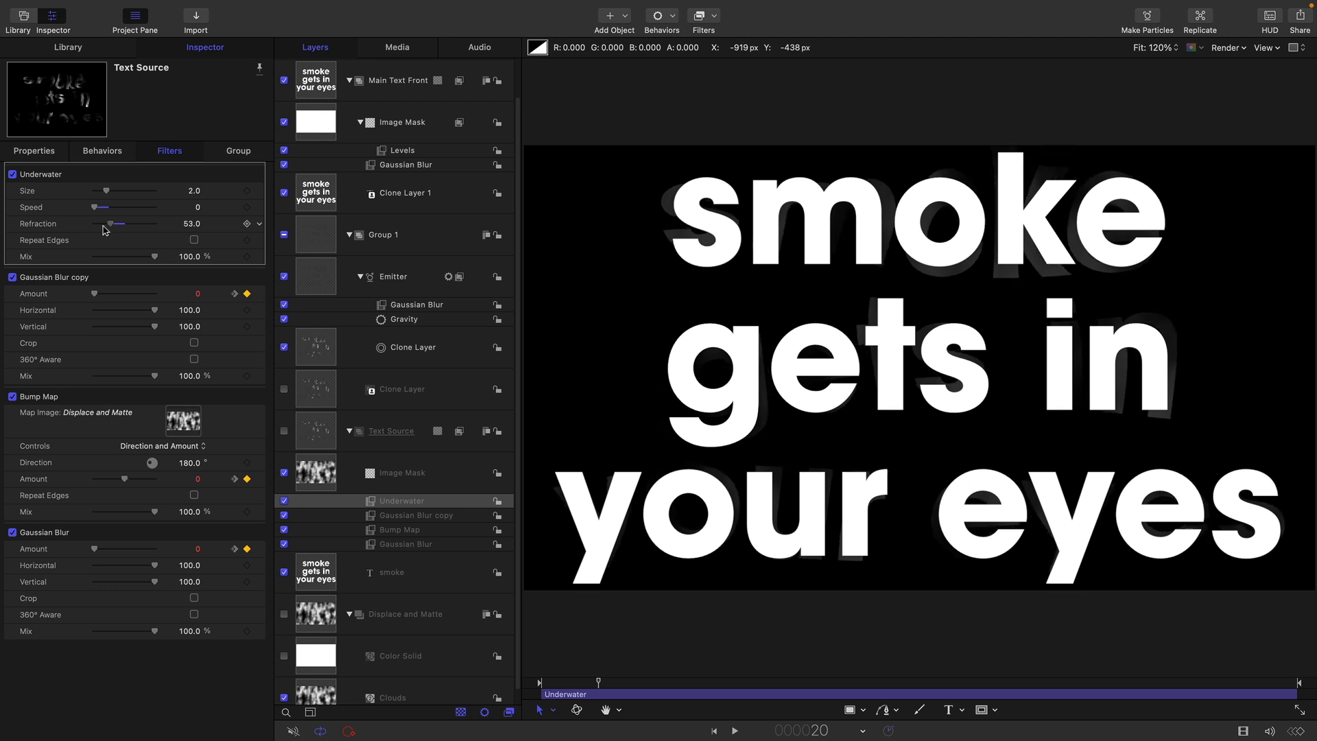
click(247, 224)
drag(598, 683, 628, 684)
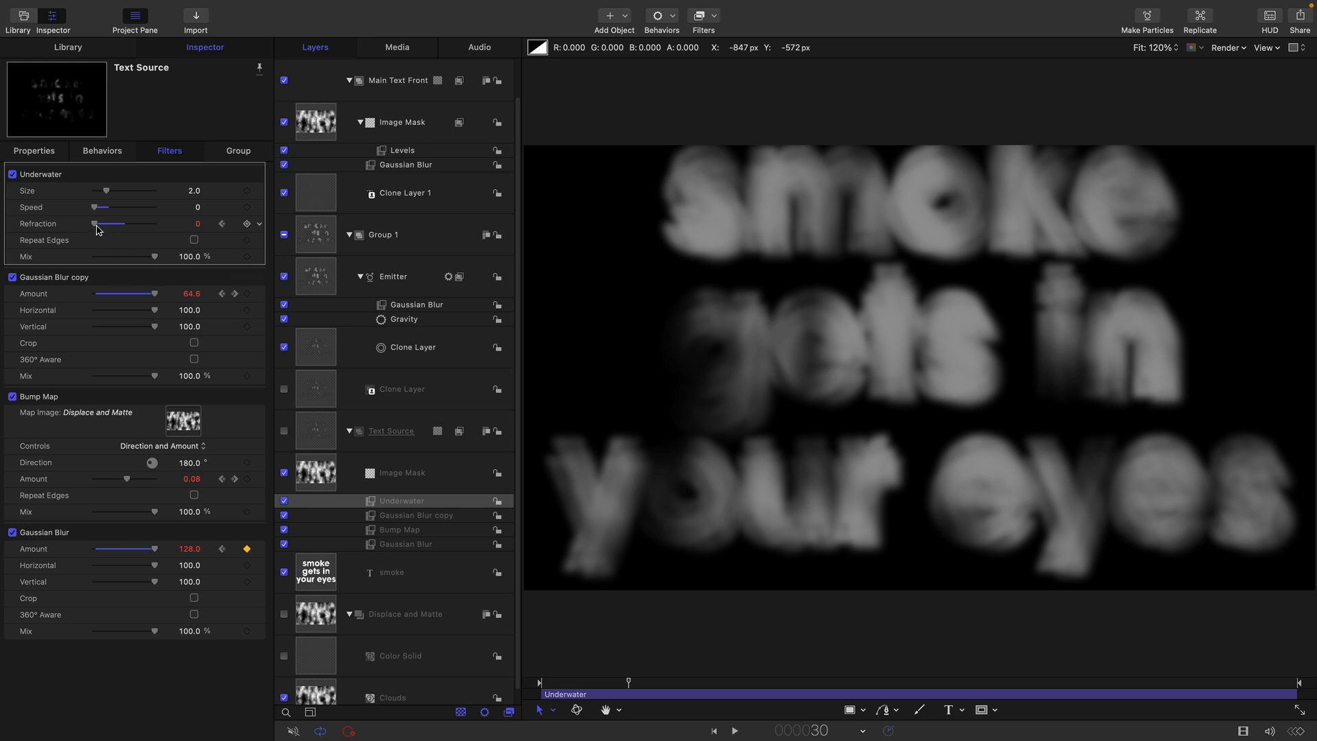
drag(97, 229, 135, 234)
Step: Play the animation back twice from near its start and scrub to frame 60 to examine the Underwater distortion in the smoke
drag(628, 684, 566, 682)
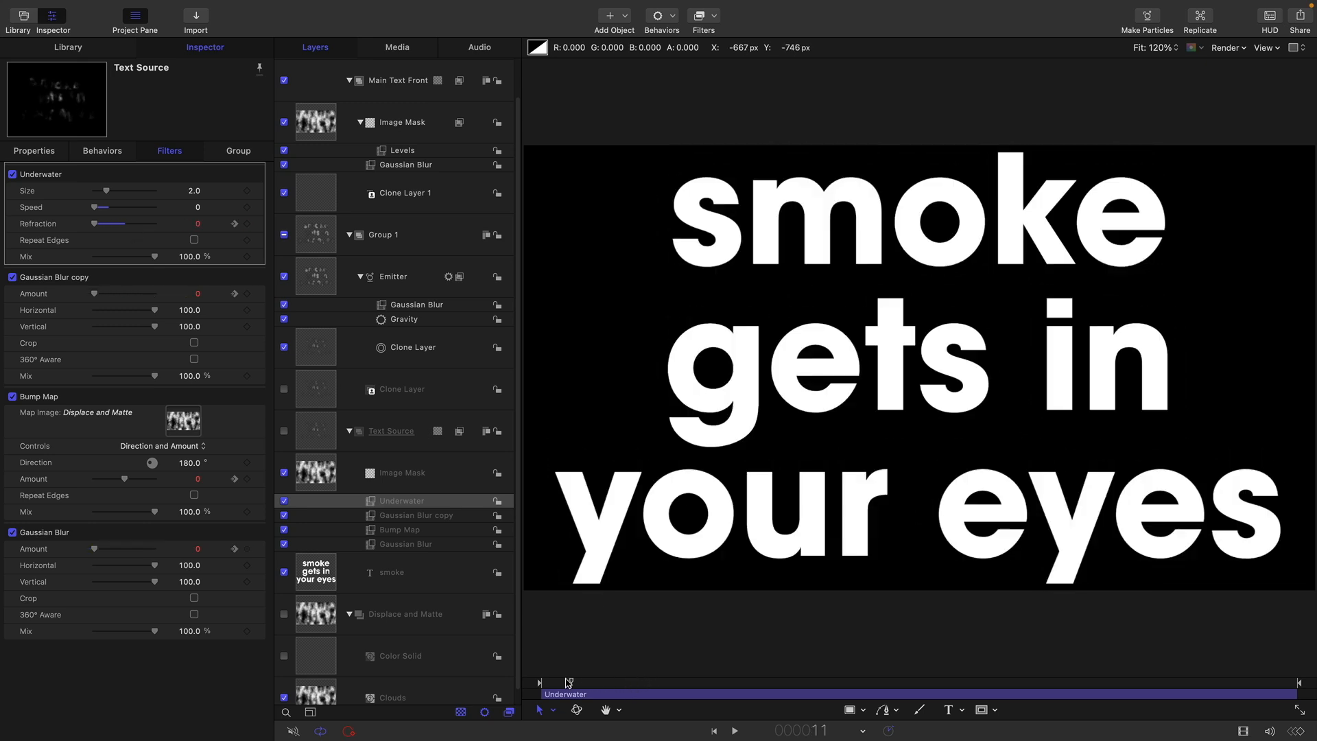
key(space)
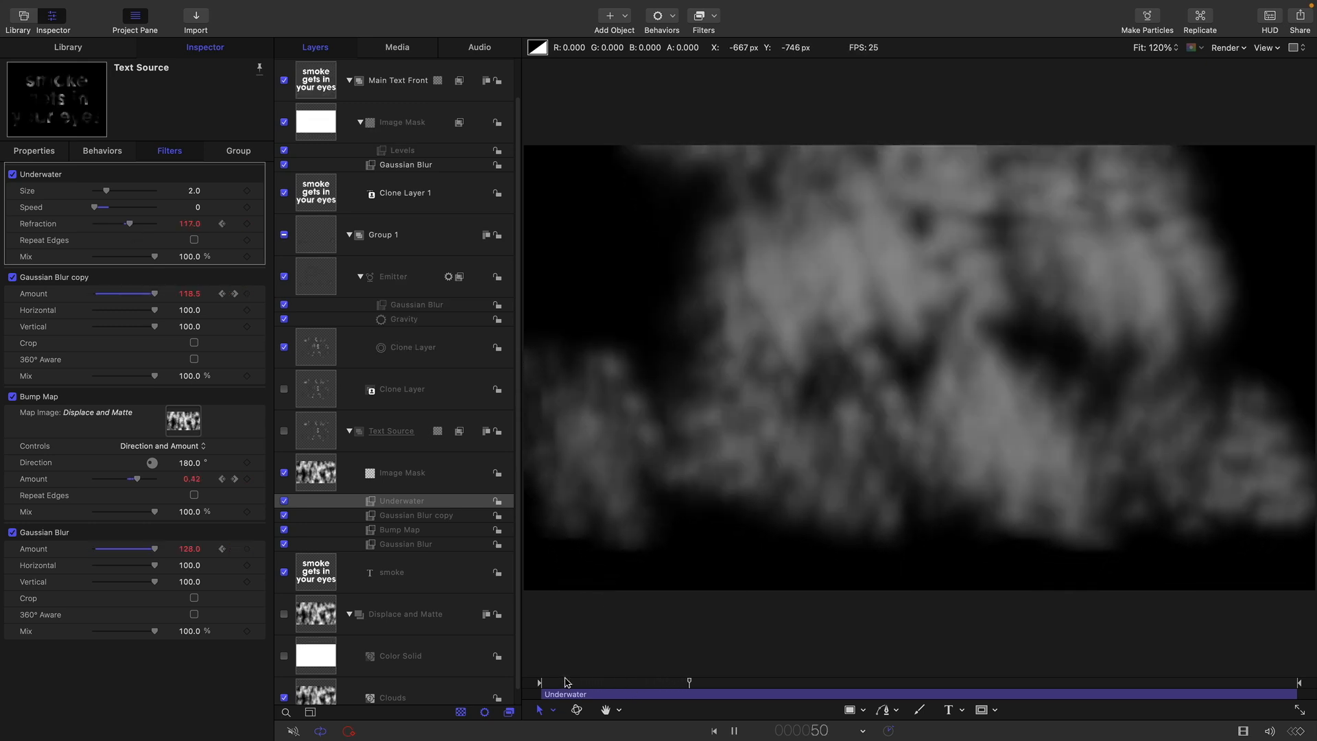
key(space)
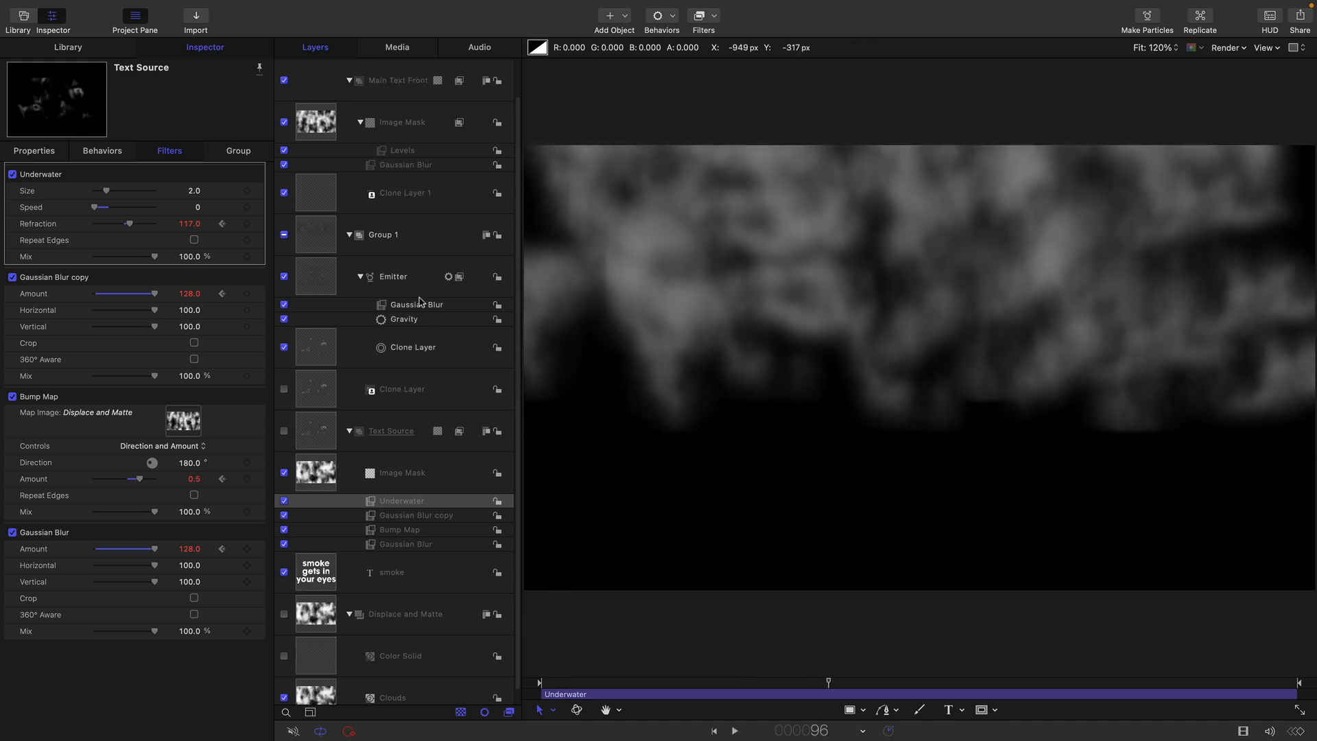
click(288, 504)
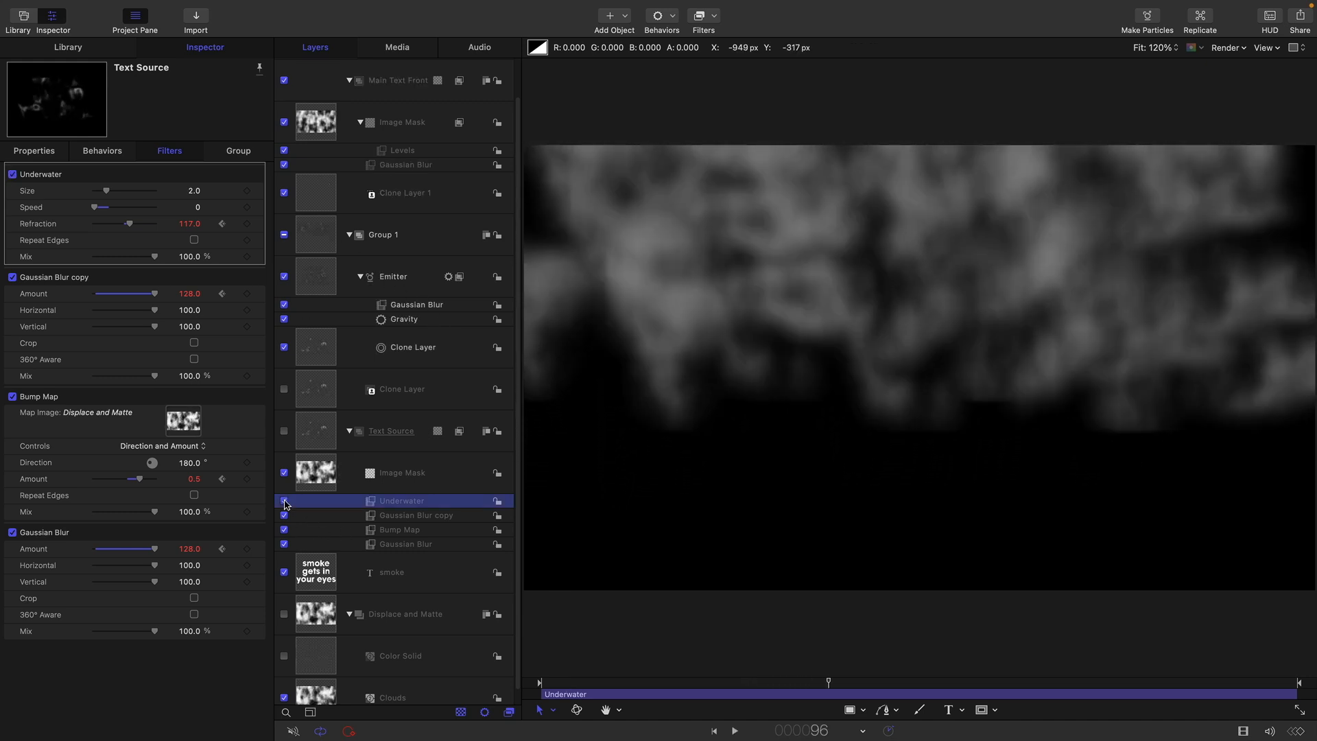
drag(829, 684, 537, 682)
key(space)
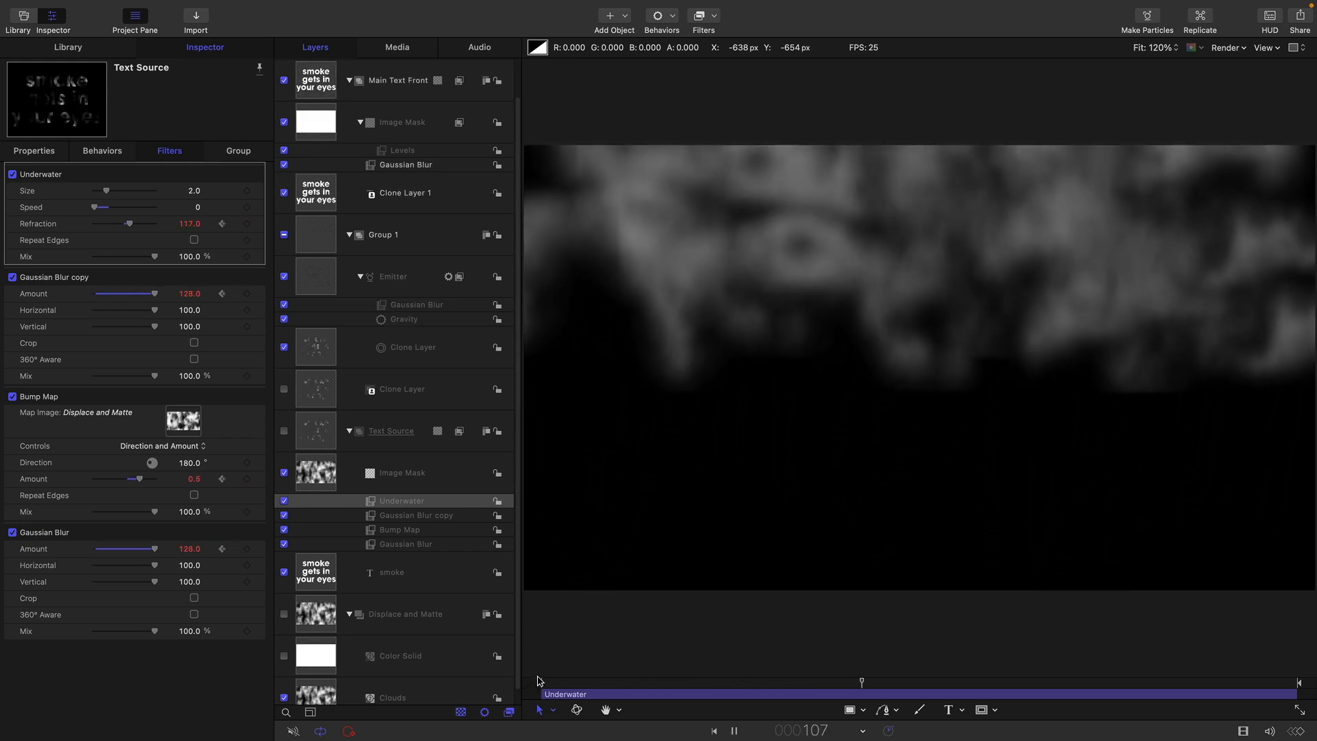
key(space)
drag(904, 682, 719, 682)
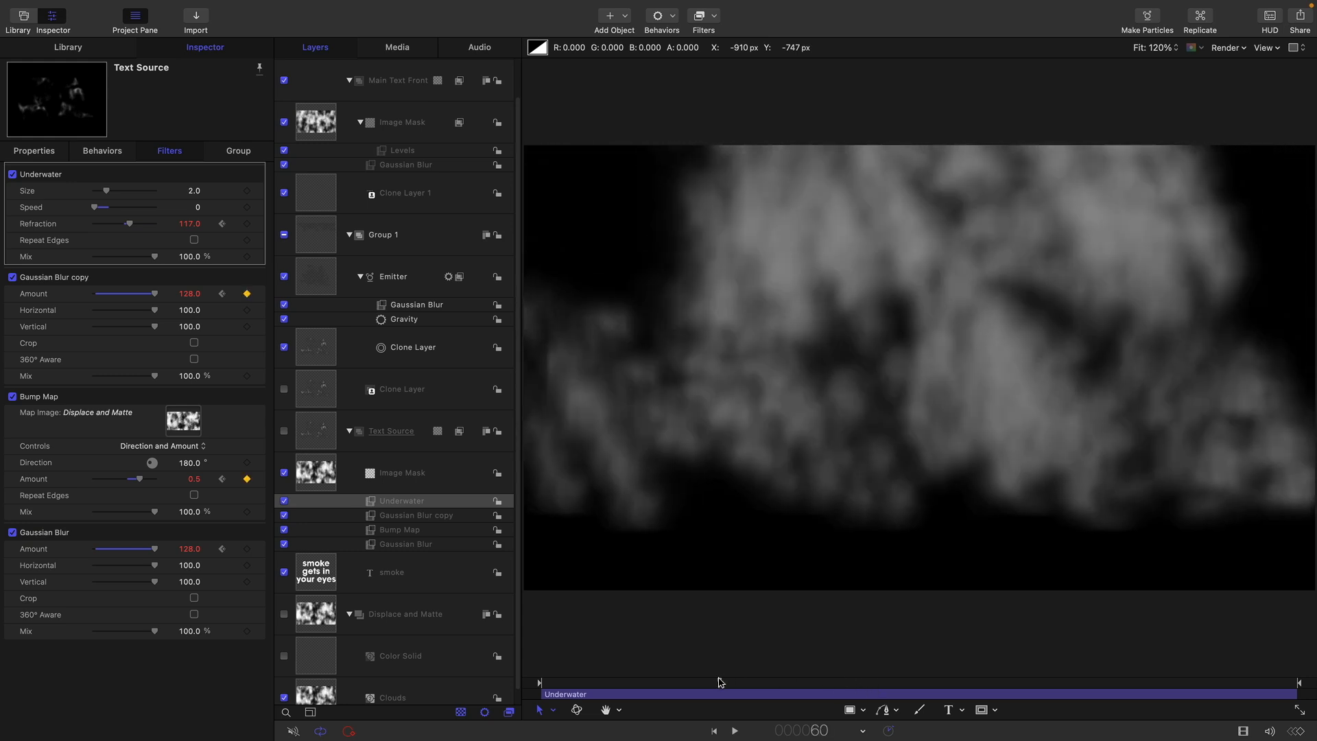